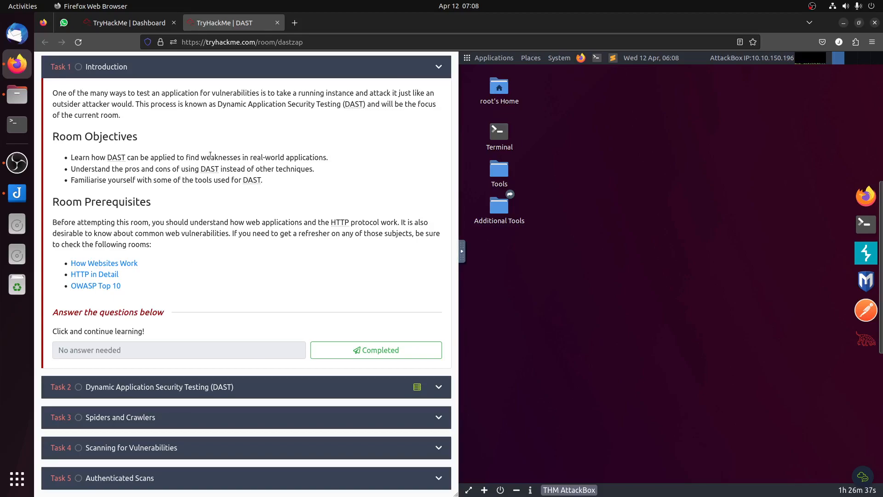
Step: Mark the Introduction task as completed and read through the Dynamic Application Security Testing (DAST) task down to its questions
{"action": "left_click", "coordinate": [314, 351]}
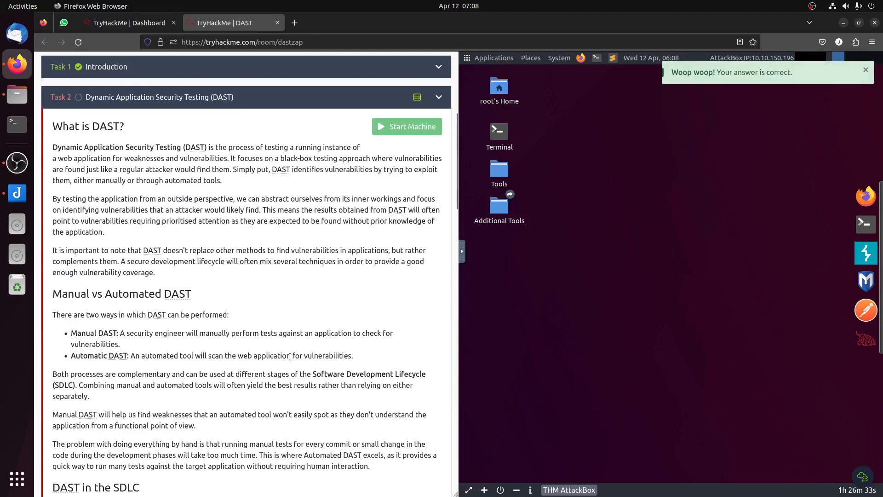
{"action": "scroll", "coordinate": [287, 363], "scroll_direction": "up", "scroll_amount": 5}
{"action": "scroll", "coordinate": [292, 360], "scroll_direction": "down", "scroll_amount": 5}
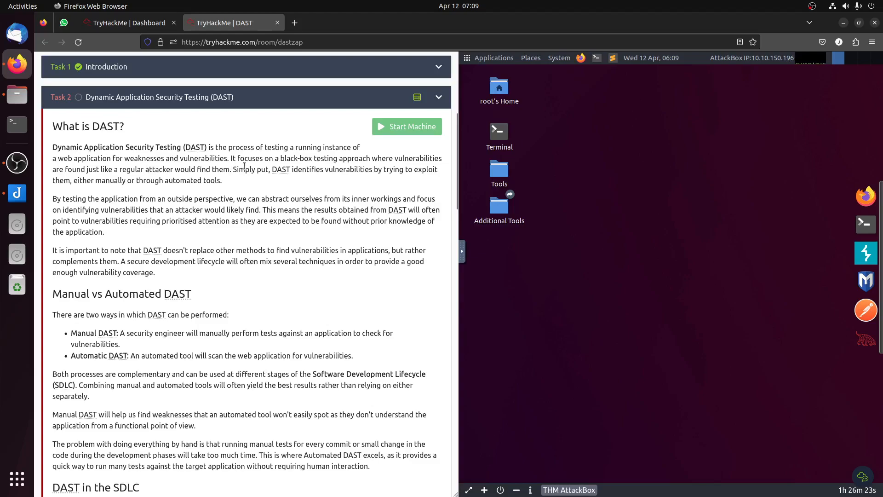
{"action": "left_click_drag", "start_coordinate": [281, 158], "coordinate": [368, 159]}
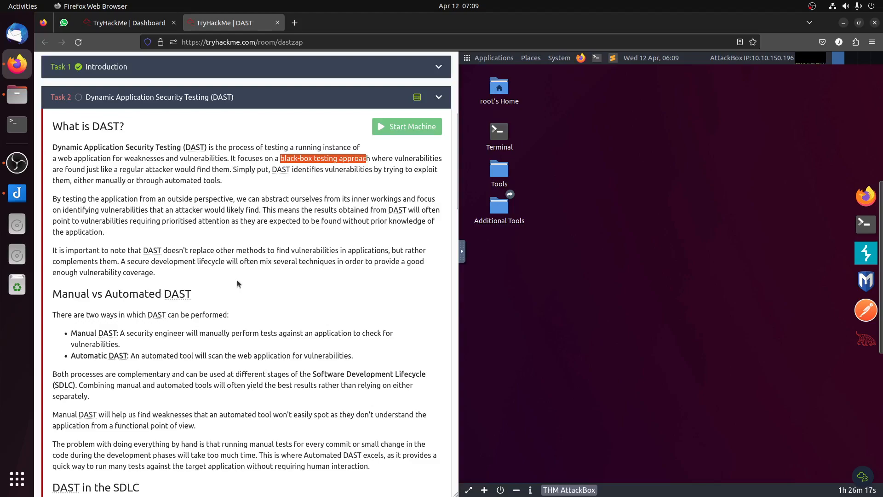
{"action": "scroll", "coordinate": [237, 282], "scroll_direction": "down", "scroll_amount": 3}
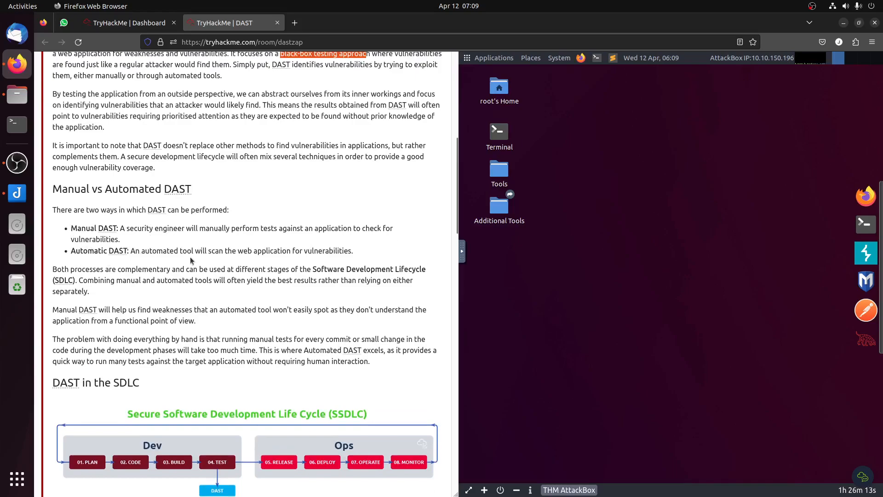
{"action": "scroll", "coordinate": [191, 260], "scroll_direction": "down", "scroll_amount": 7}
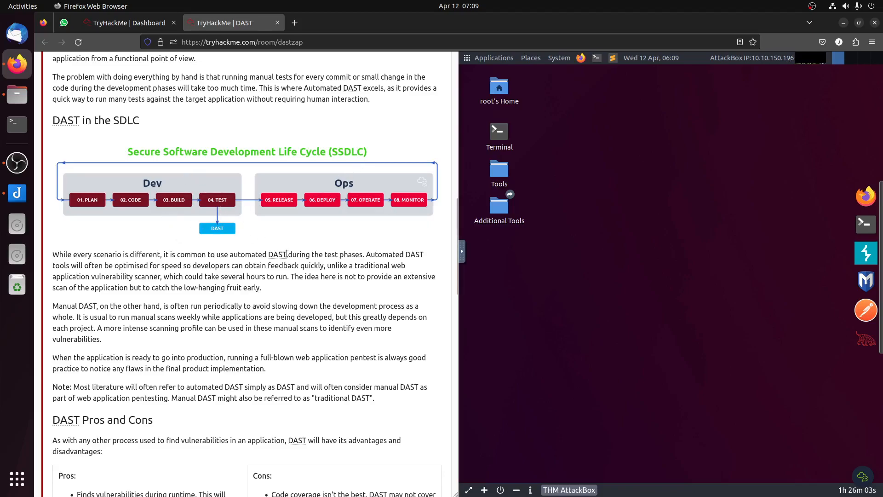
{"action": "scroll", "coordinate": [286, 254], "scroll_direction": "down", "scroll_amount": 10}
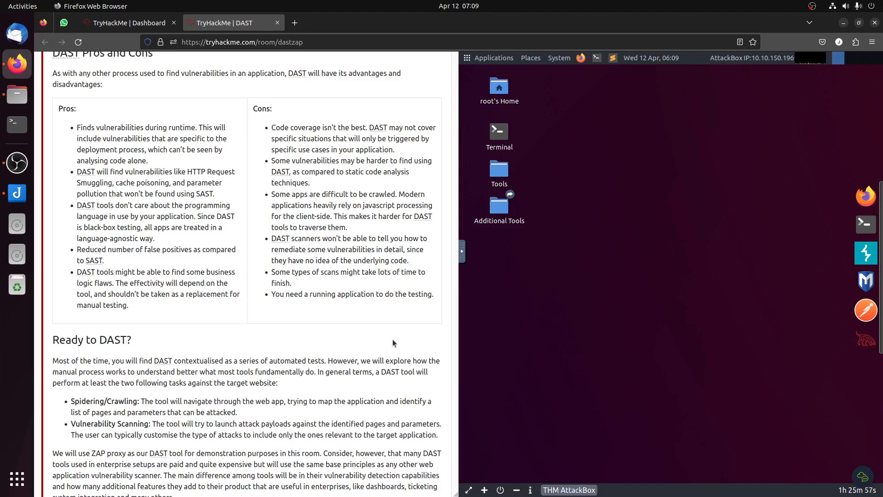
{"action": "scroll", "coordinate": [393, 343], "scroll_direction": "down", "scroll_amount": 7}
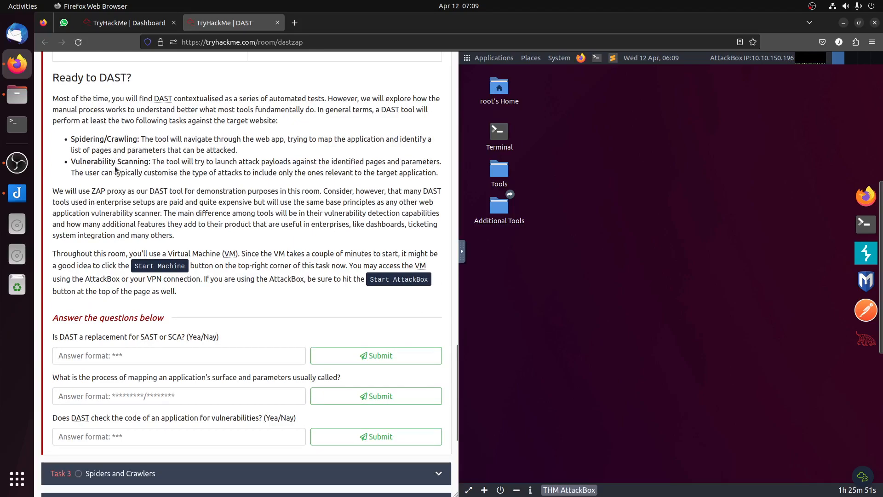
Step: Launch OWASP ZAP on the AttackBox desktop
{"action": "left_click", "coordinate": [489, 57]}
{"action": "mouse_move", "coordinate": [486, 98]}
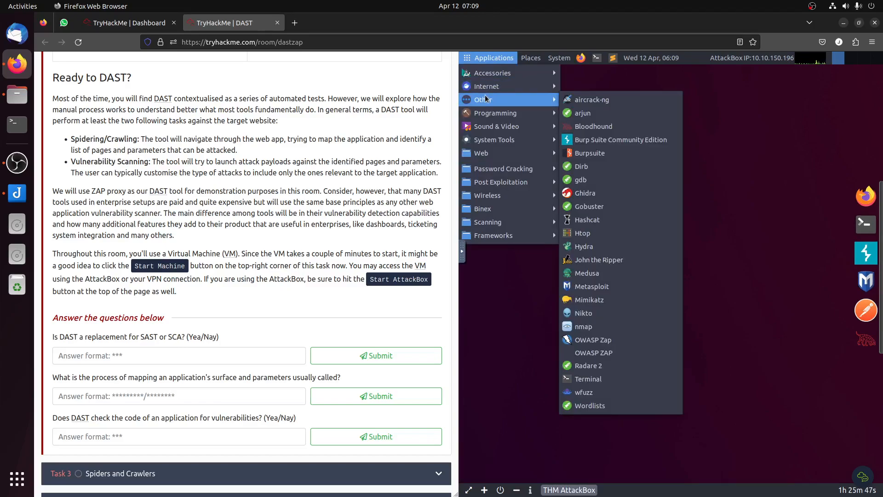
{"action": "left_click", "coordinate": [615, 352]}
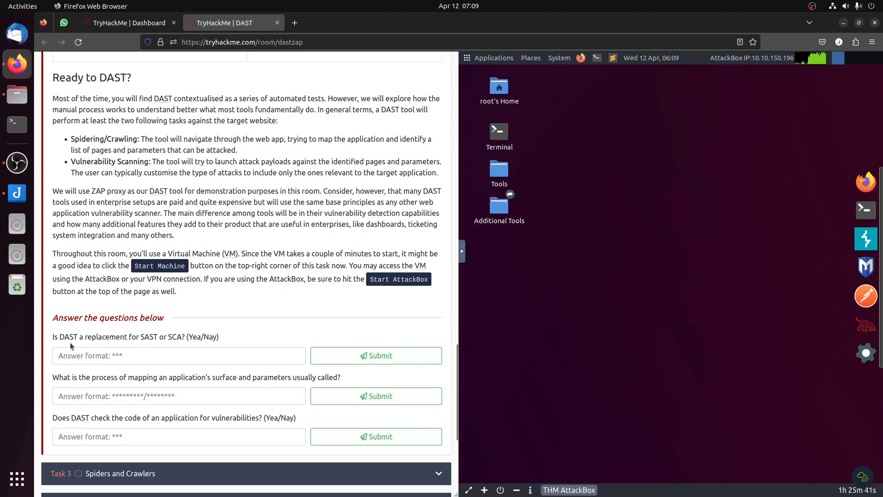
Step: Submit "Nay" as the answer to whether DAST is a replacement for SAST or SCA
{"action": "left_click_drag", "start_coordinate": [52, 339], "coordinate": [220, 338]}
{"action": "left_click", "coordinate": [200, 352]}
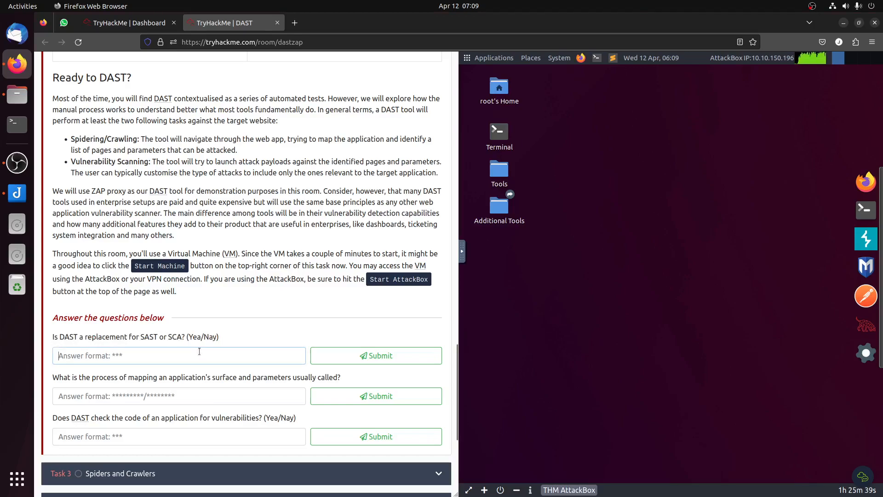
{"action": "type", "text": "Nay"}
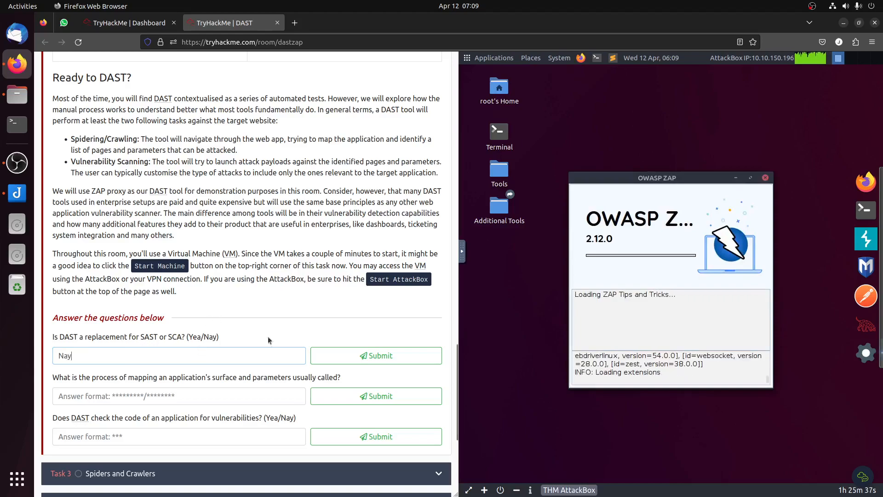
{"action": "left_click", "coordinate": [378, 353]}
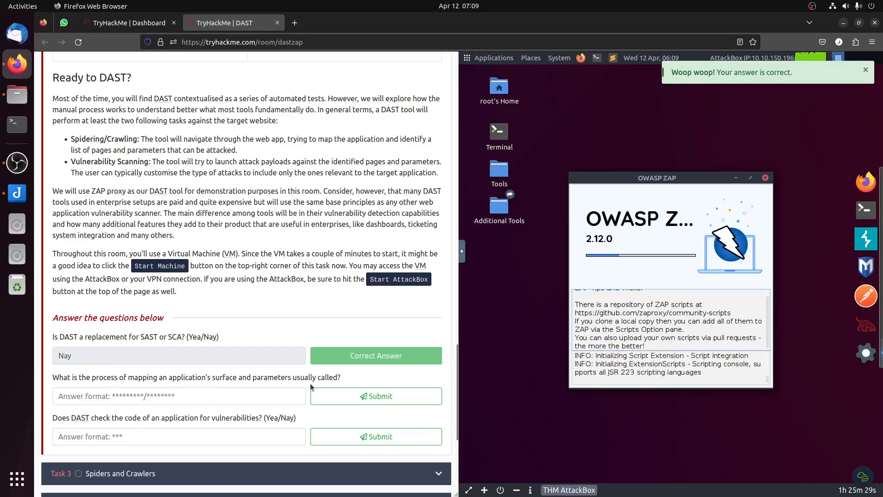
Step: Copy "Spidering/Crawling" from the task text and submit it as the answer to the question about mapping an application's surface and parameters
{"action": "left_click_drag", "start_coordinate": [168, 378], "coordinate": [324, 377]}
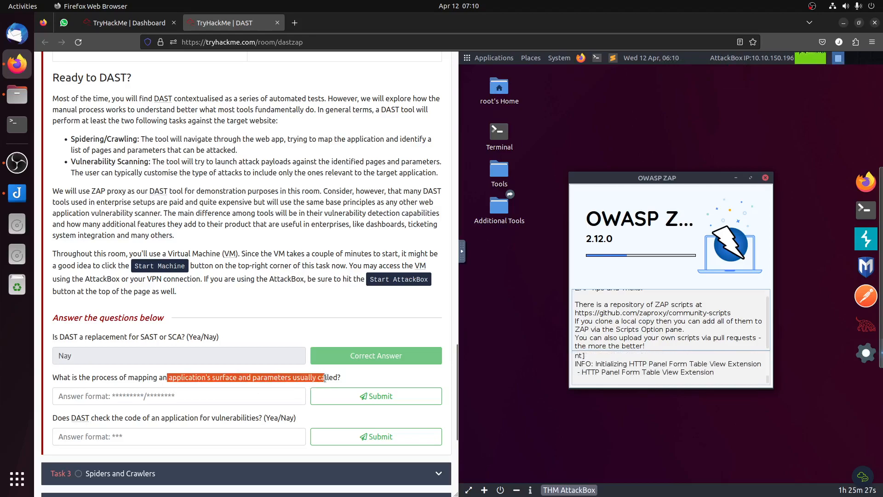
{"action": "left_click_drag", "start_coordinate": [179, 139], "coordinate": [238, 151]}
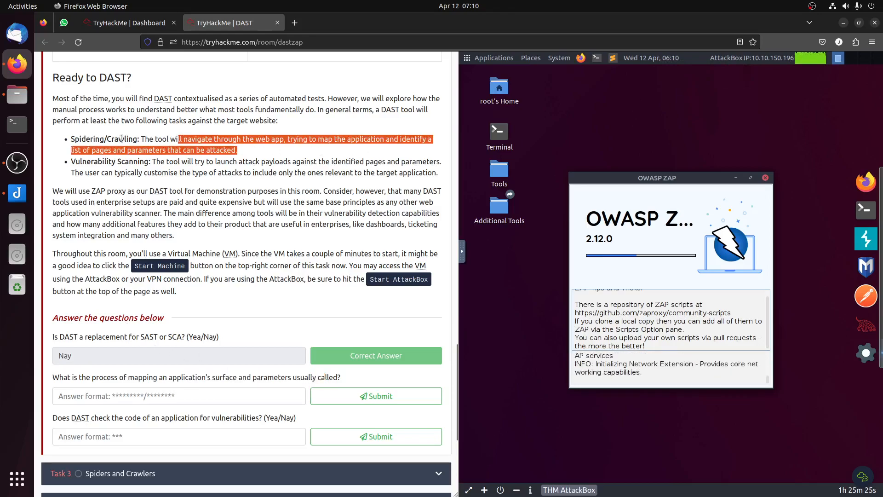
{"action": "left_click_drag", "start_coordinate": [70, 139], "coordinate": [137, 139]}
{"action": "right_click", "coordinate": [139, 143]}
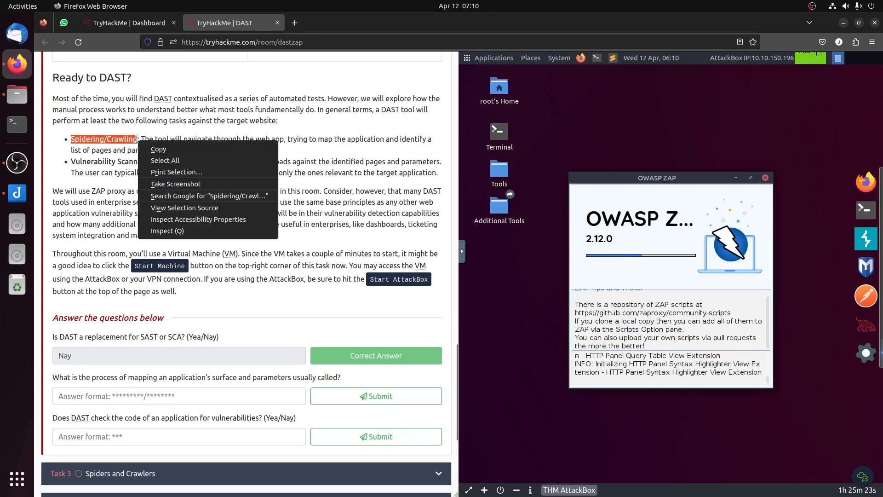
{"action": "left_click", "coordinate": [173, 149]}
{"action": "left_click", "coordinate": [177, 397]}
{"action": "right_click", "coordinate": [185, 397]}
{"action": "left_click", "coordinate": [202, 330]}
{"action": "left_click", "coordinate": [335, 388]}
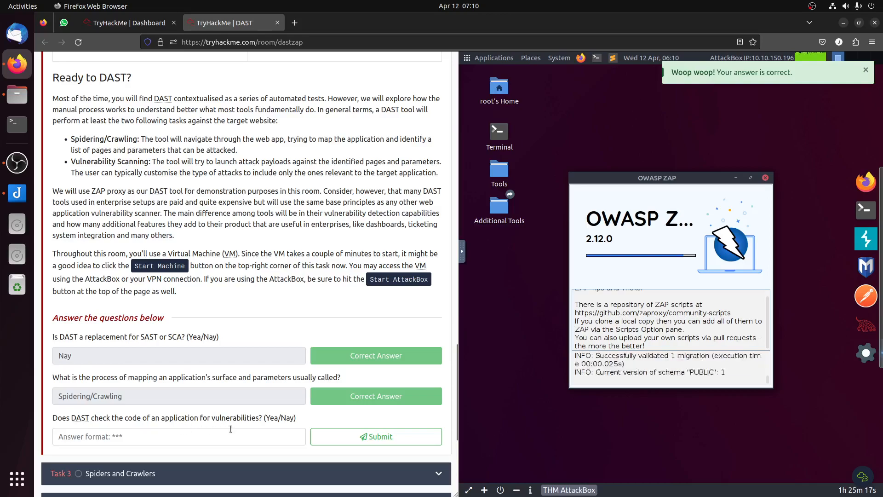
Step: Submit "Nay" for whether DAST checks an application's code, and start the ZAP session without persisting it
{"action": "left_click", "coordinate": [279, 439]}
{"action": "type", "text": "Nay"}
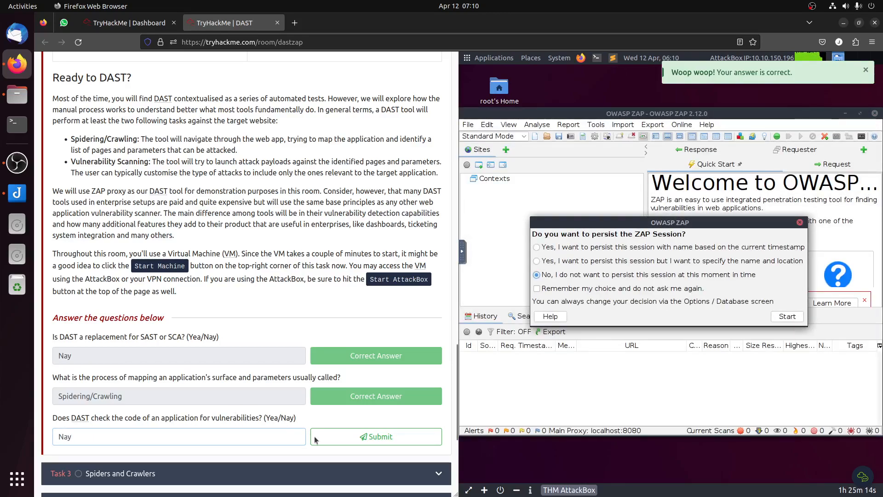
{"action": "left_click", "coordinate": [364, 436]}
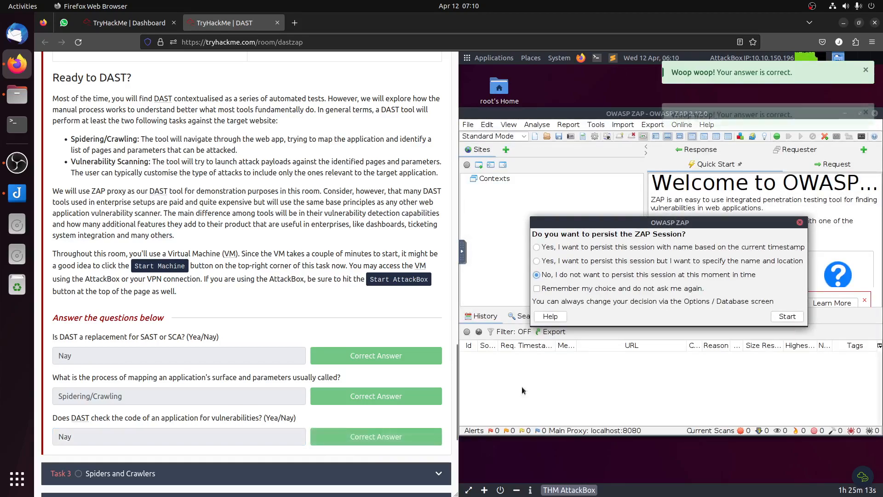
{"action": "left_click", "coordinate": [787, 316]}
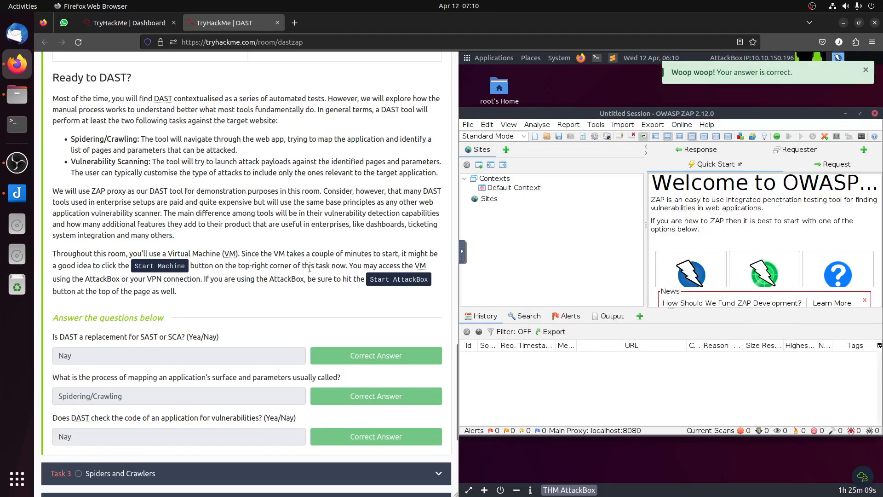
Step: Expand Task 3, Spiders and Crawlers, and read how to spider an app with ZAP
{"action": "scroll", "coordinate": [309, 268], "scroll_direction": "down", "scroll_amount": 3}
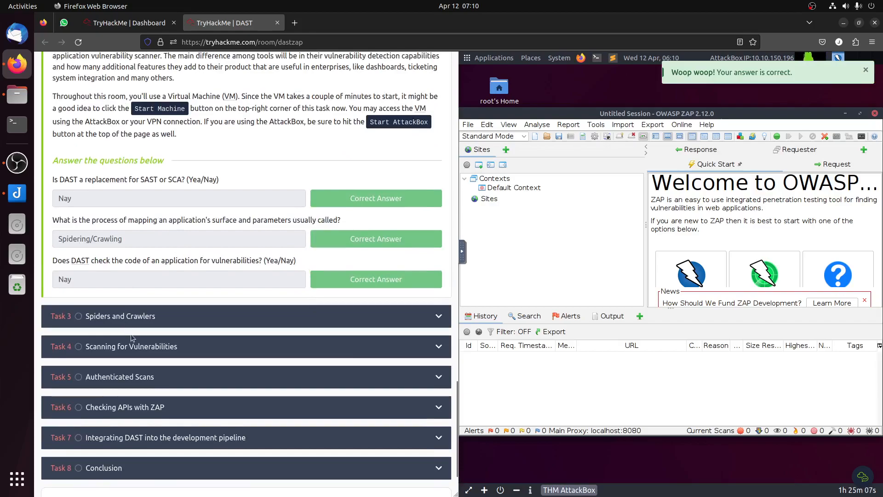
{"action": "left_click", "coordinate": [150, 316]}
{"action": "scroll", "coordinate": [340, 319], "scroll_direction": "down", "scroll_amount": 5}
{"action": "scroll", "coordinate": [341, 322], "scroll_direction": "up", "scroll_amount": 10}
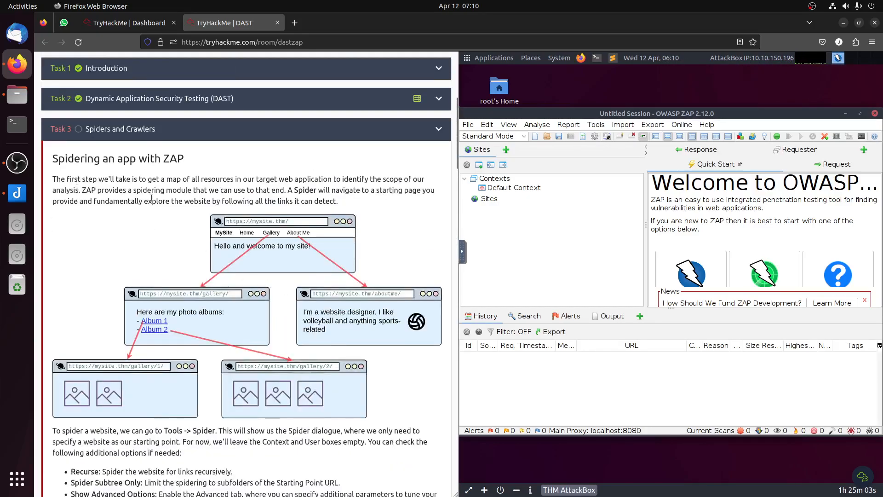
{"action": "scroll", "coordinate": [184, 221], "scroll_direction": "down", "scroll_amount": 3}
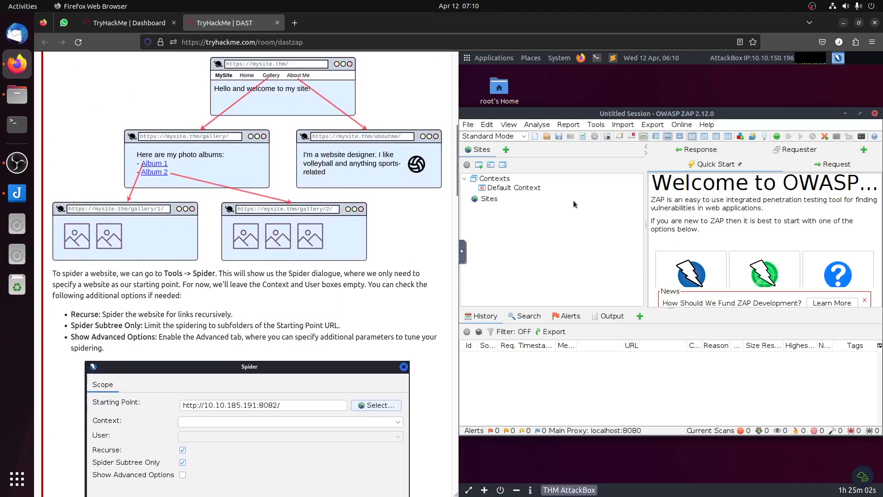
Step: Open the Spider dialog in ZAP and check the task's instructions for the starting point and scan options
{"action": "left_click", "coordinate": [596, 125]}
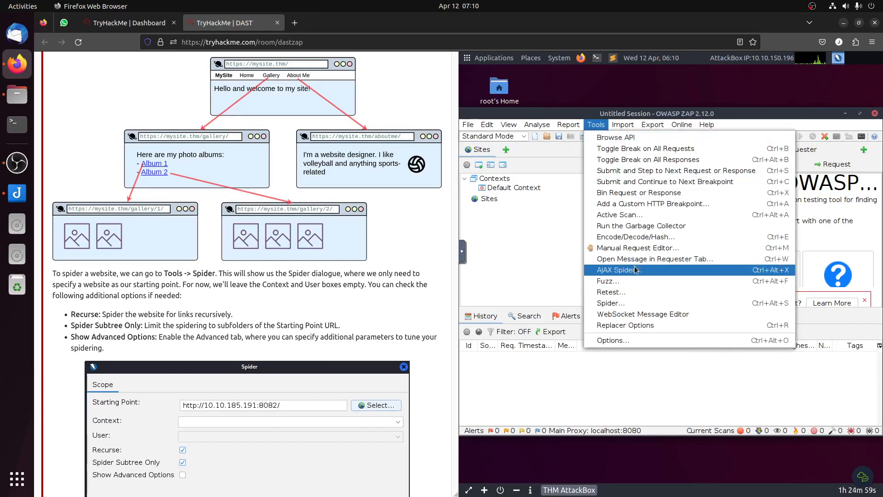
{"action": "left_click", "coordinate": [633, 304]}
{"action": "scroll", "coordinate": [216, 321], "scroll_direction": "down", "scroll_amount": 5}
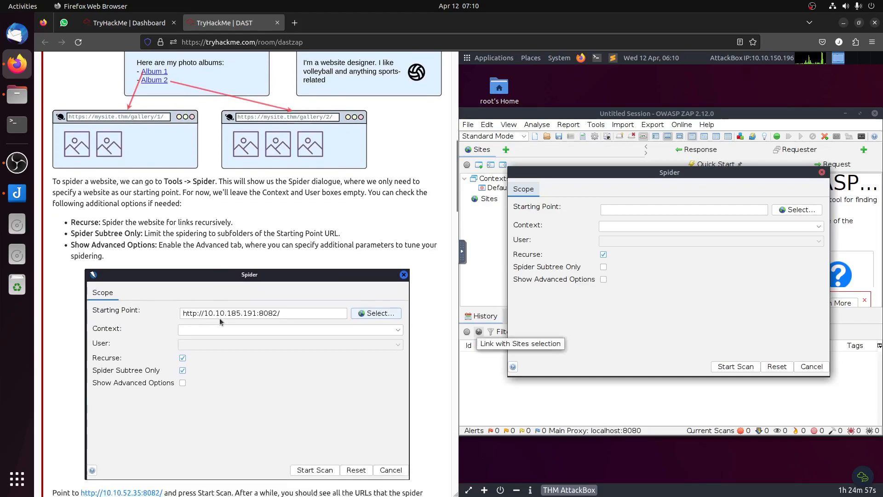
{"action": "scroll", "coordinate": [226, 320], "scroll_direction": "up", "scroll_amount": 7}
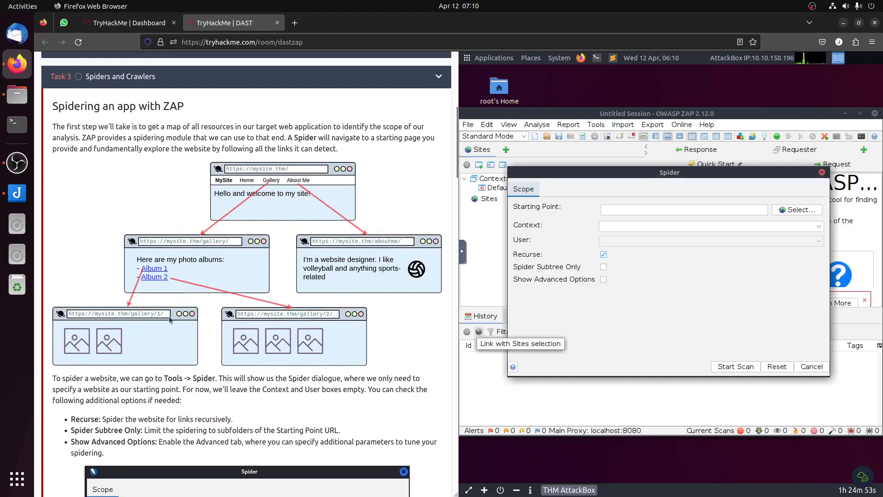
{"action": "scroll", "coordinate": [318, 414], "scroll_direction": "down", "scroll_amount": 6}
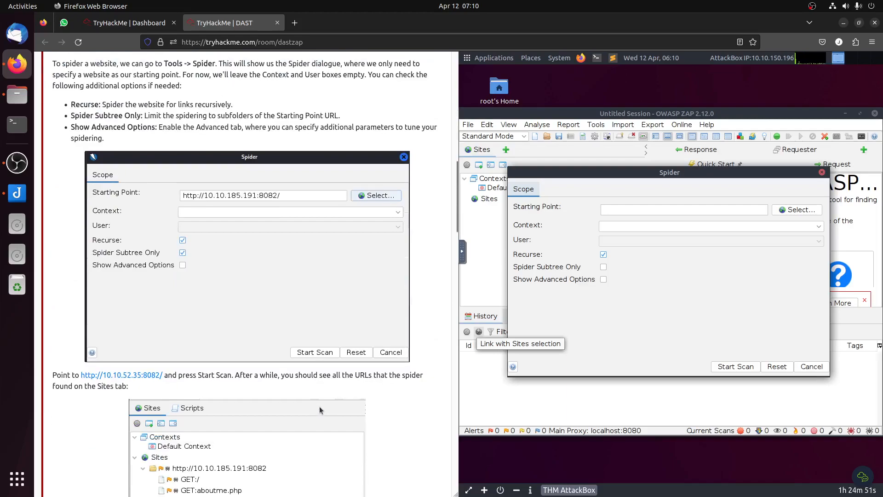
{"action": "scroll", "coordinate": [320, 410], "scroll_direction": "down", "scroll_amount": 2}
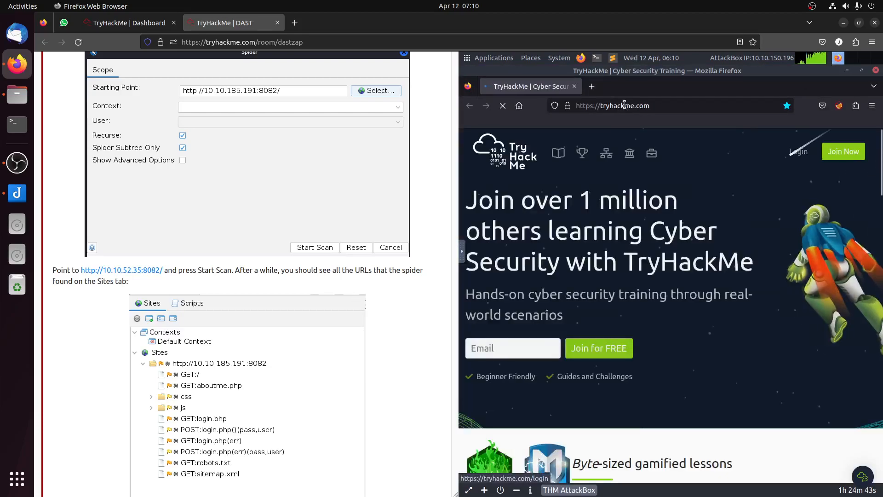
{"action": "left_click", "coordinate": [625, 105]}
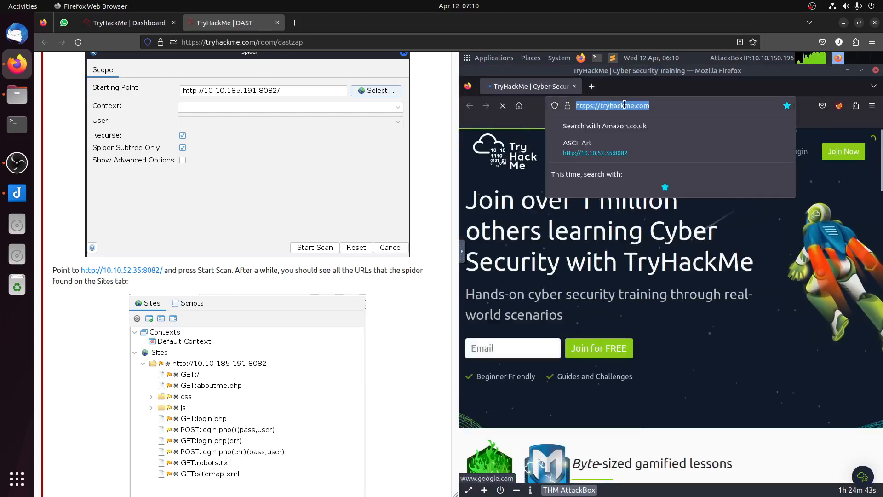
{"action": "type", "text": "http://"}
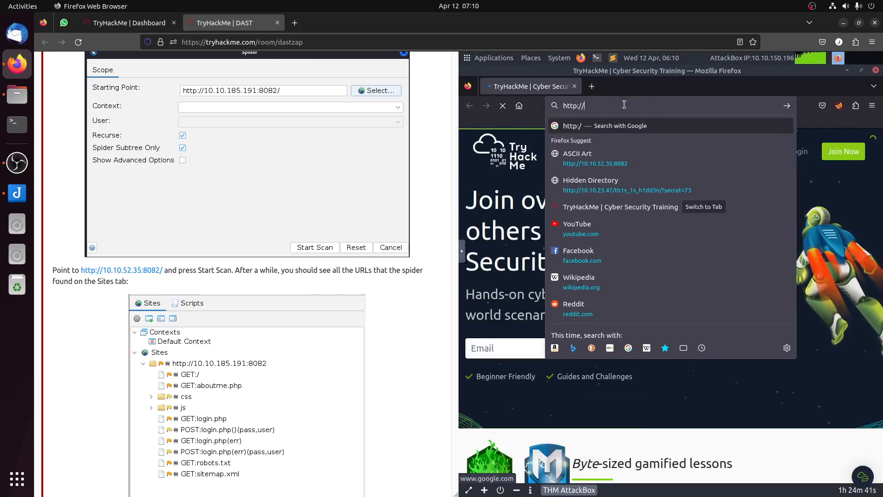
{"action": "type", "text": "10.1"}
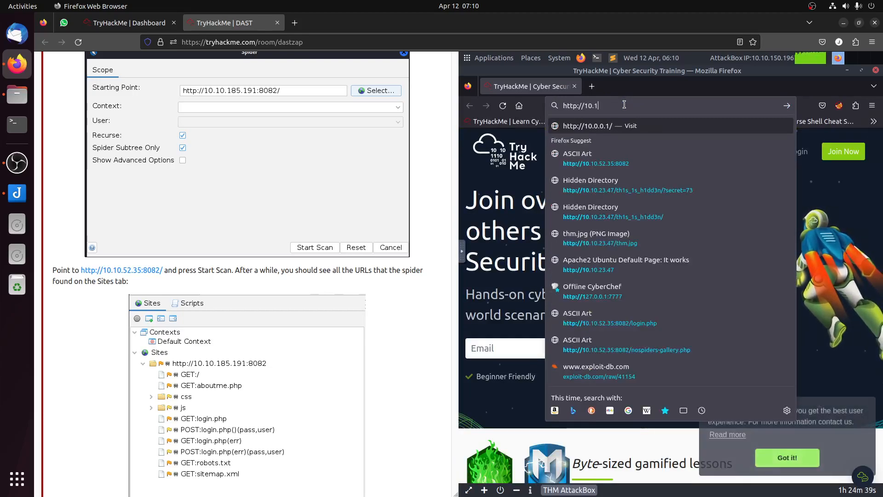
{"action": "type", "text": "0.52"}
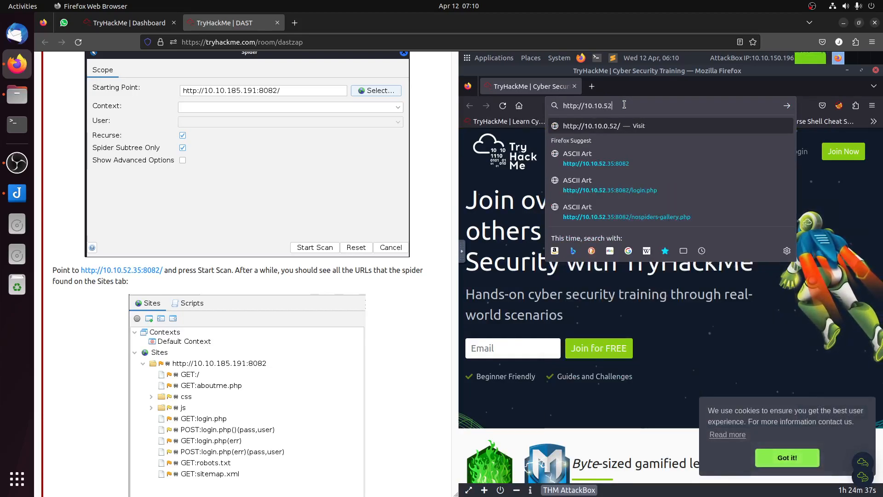
{"action": "type", "text": ".35"}
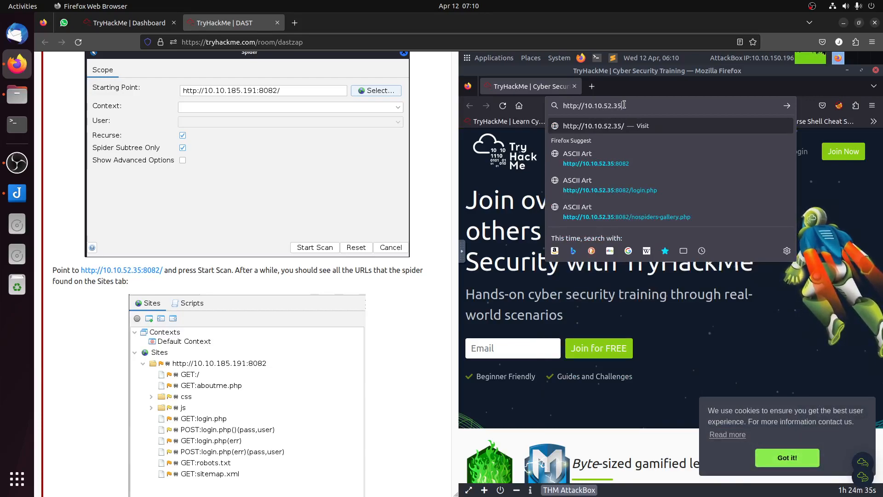
{"action": "left_click", "coordinate": [631, 162]}
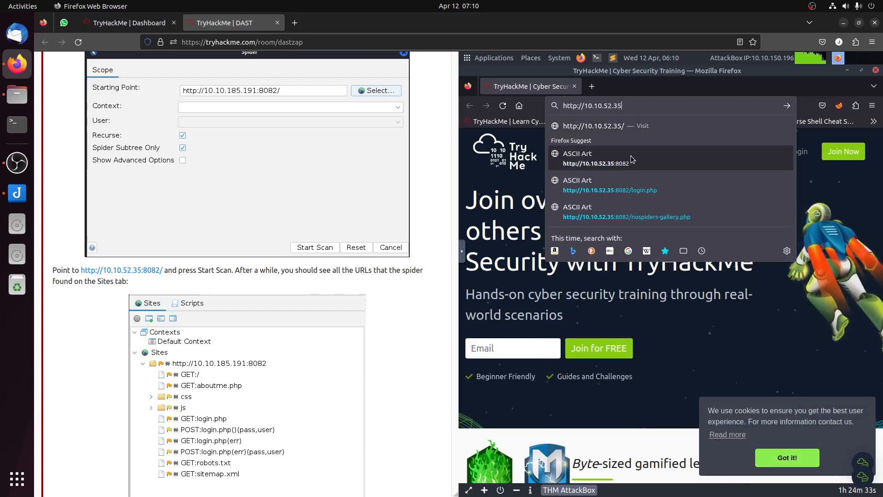
{"action": "left_click", "coordinate": [629, 105]}
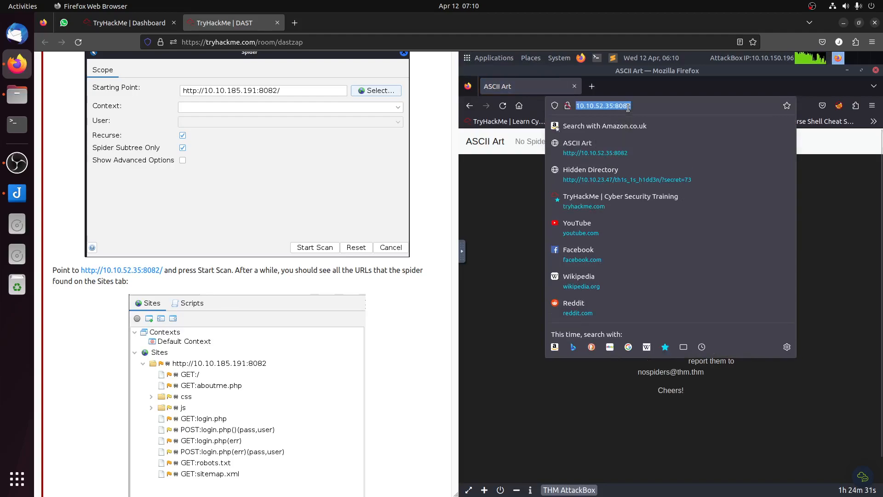
{"action": "left_click", "coordinate": [666, 410]}
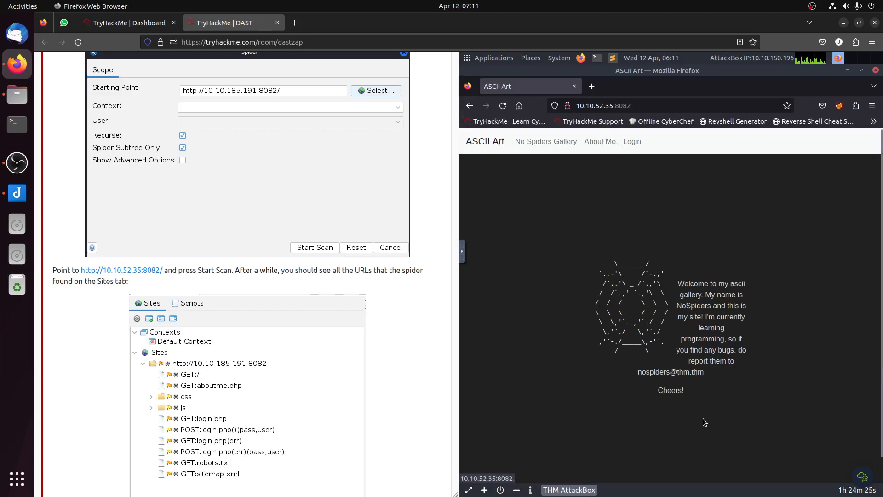
{"action": "mouse_move", "coordinate": [882, 312]}
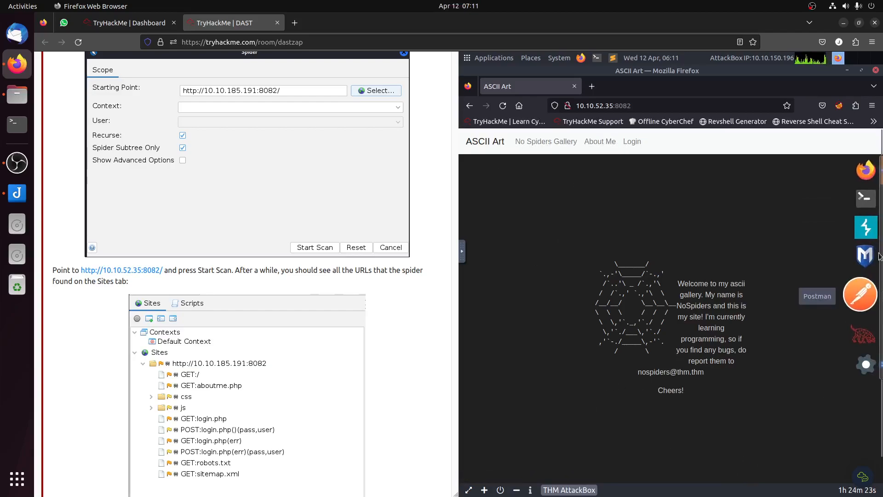
{"action": "left_click", "coordinate": [869, 355]}
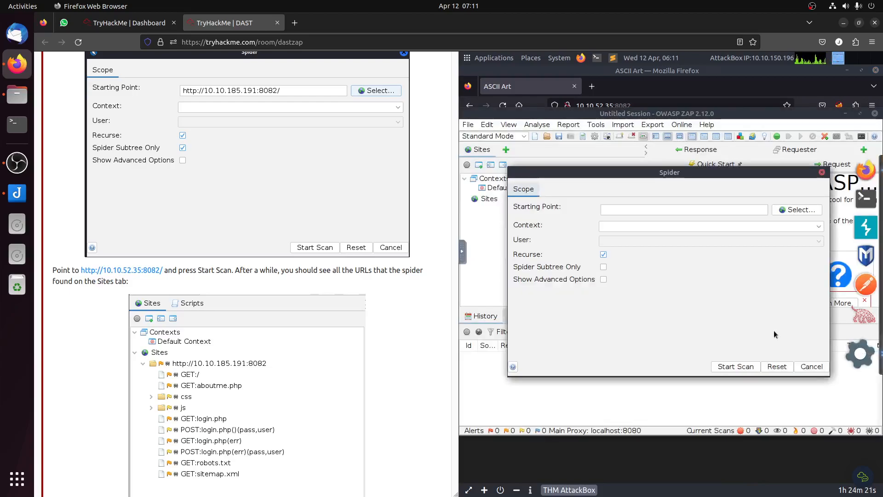
{"action": "left_click", "coordinate": [673, 210]}
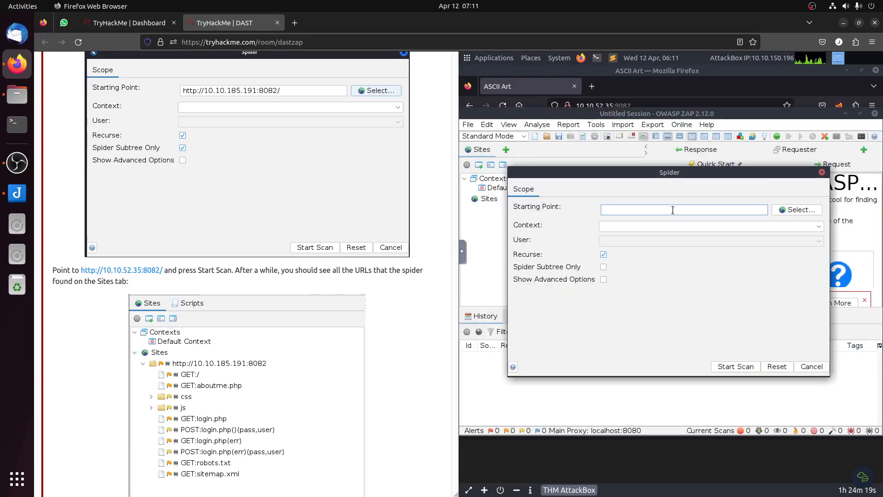
{"action": "key", "text": "ctrl+v"}
{"action": "left_click", "coordinate": [661, 228]}
{"action": "left_click", "coordinate": [603, 267]}
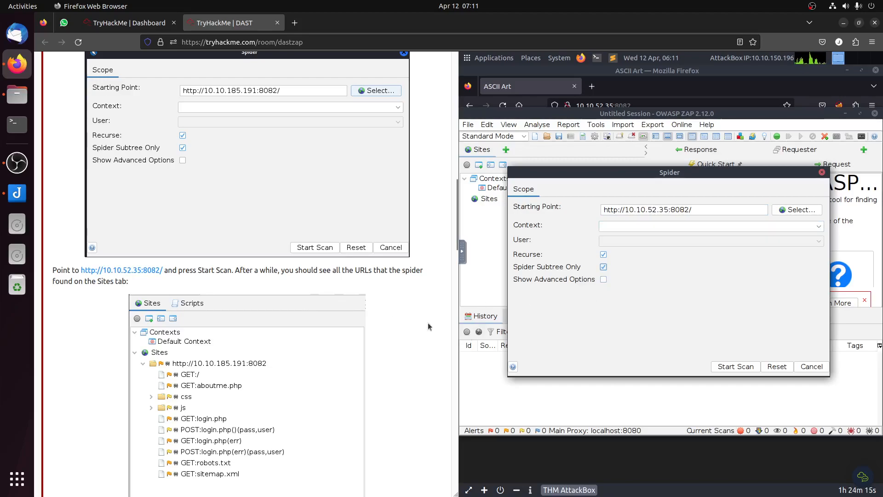
{"action": "left_click", "coordinate": [735, 367]}
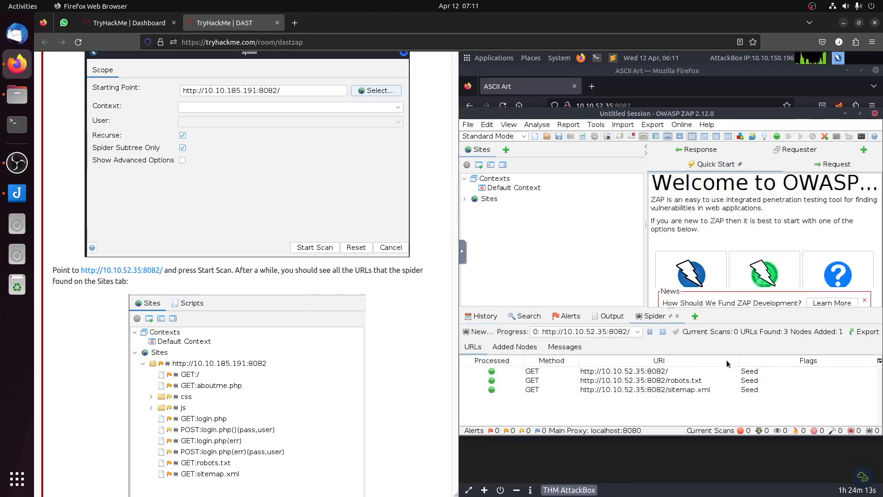
{"action": "left_click", "coordinate": [463, 200]}
{"action": "left_click", "coordinate": [473, 211]}
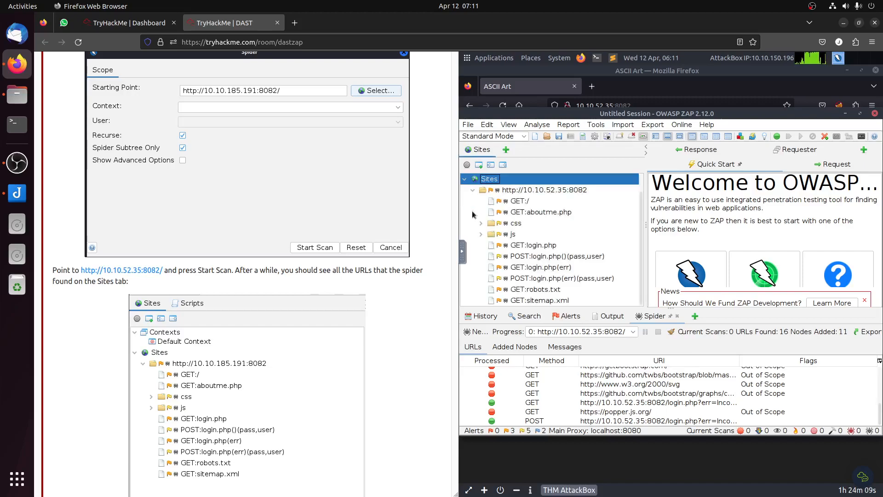
{"action": "left_click", "coordinate": [555, 214]}
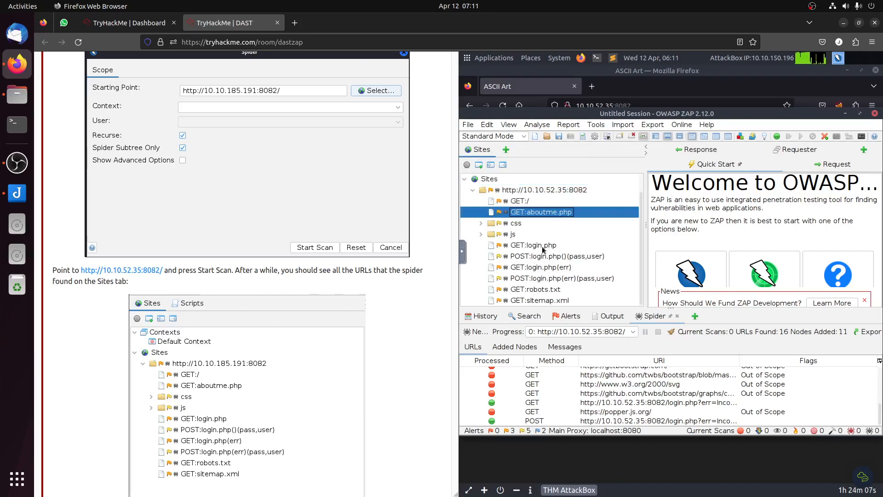
{"action": "left_click", "coordinate": [548, 246]}
{"action": "left_click", "coordinate": [556, 256]}
{"action": "left_click", "coordinate": [558, 288]}
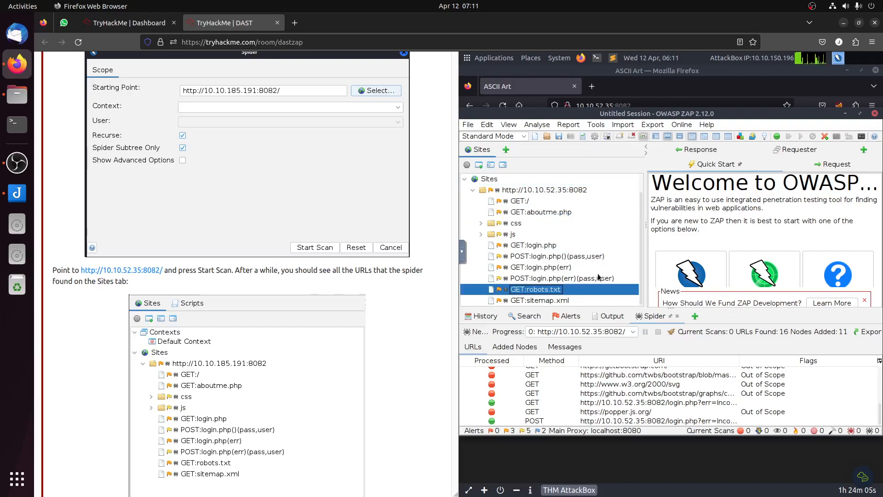
{"action": "left_click", "coordinate": [548, 301]}
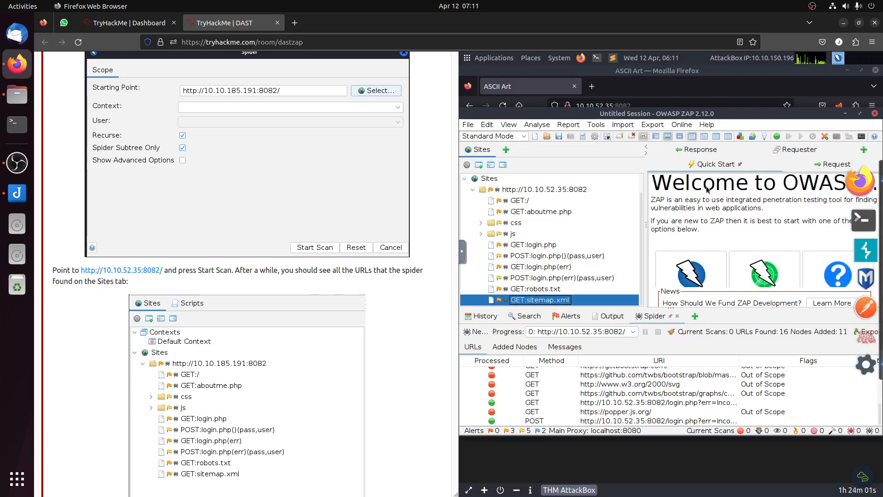
Step: View the site's No Spiders Gallery page in the AttackBox's Firefox and return to ZAP
{"action": "left_click", "coordinate": [864, 183]}
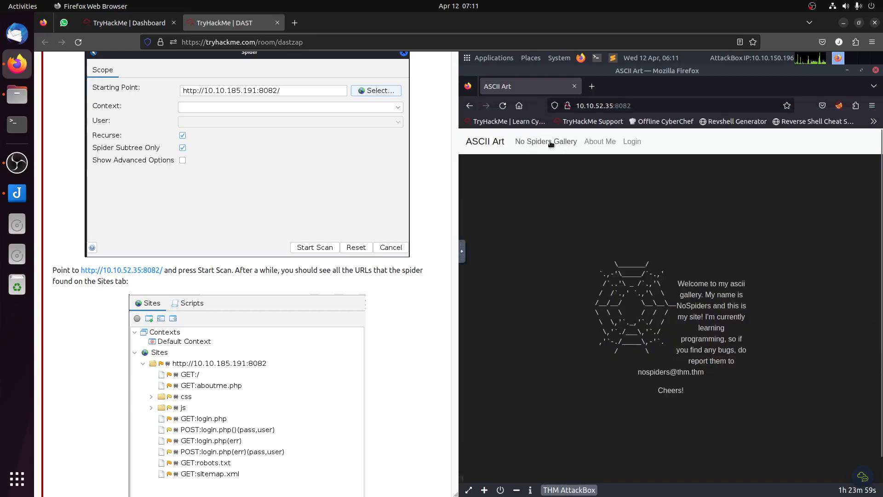
{"action": "left_click", "coordinate": [562, 143]}
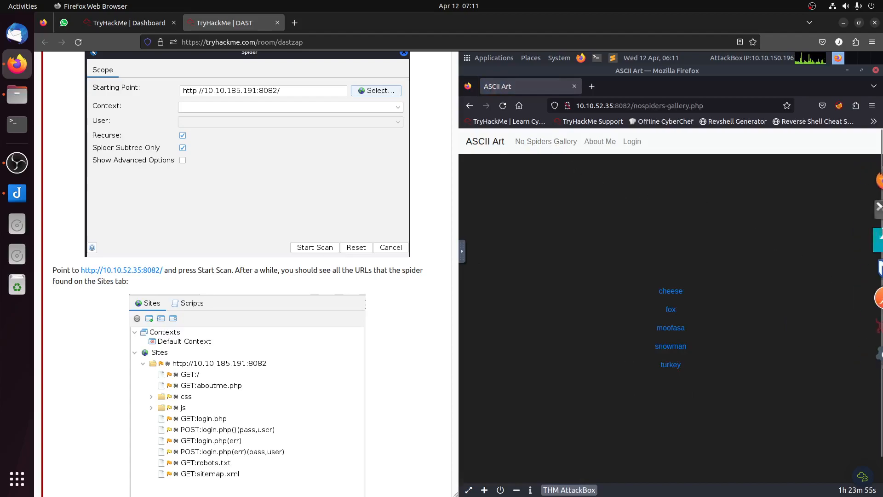
{"action": "mouse_move", "coordinate": [882, 236]}
{"action": "left_click", "coordinate": [861, 348]}
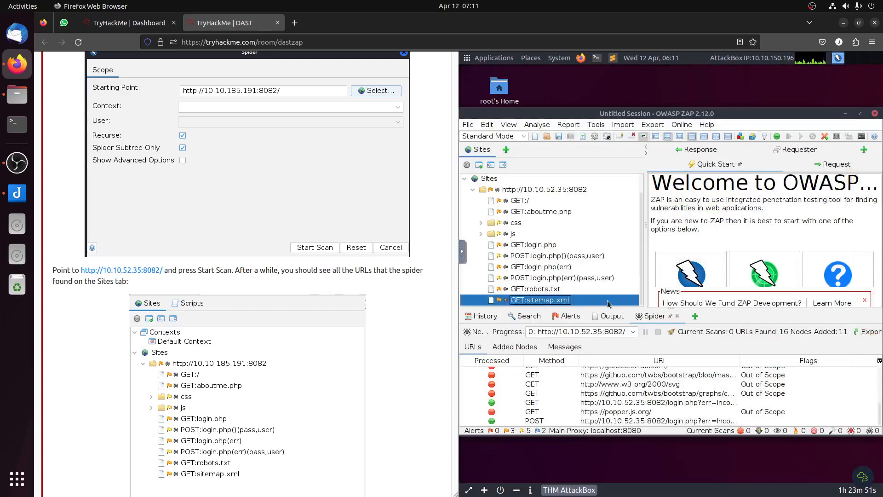
Step: Read the task's explanation of the regular spider's limits and its instructions for configuring the AJAX Spider
{"action": "scroll", "coordinate": [249, 299], "scroll_direction": "down", "scroll_amount": 4}
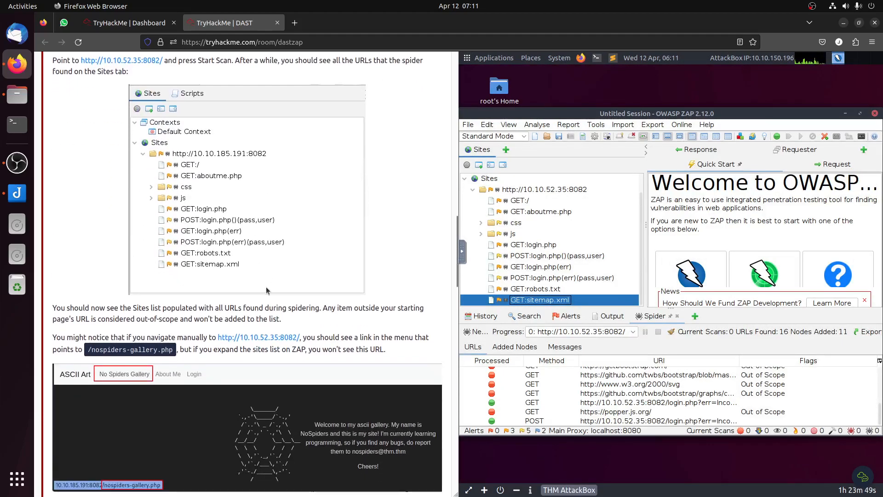
{"action": "left_click_drag", "start_coordinate": [146, 309], "coordinate": [314, 317]}
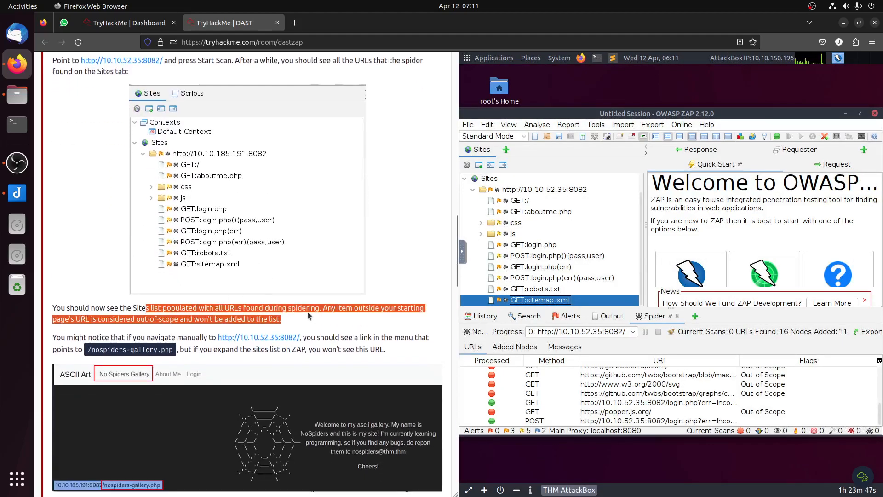
{"action": "left_click", "coordinate": [164, 353]}
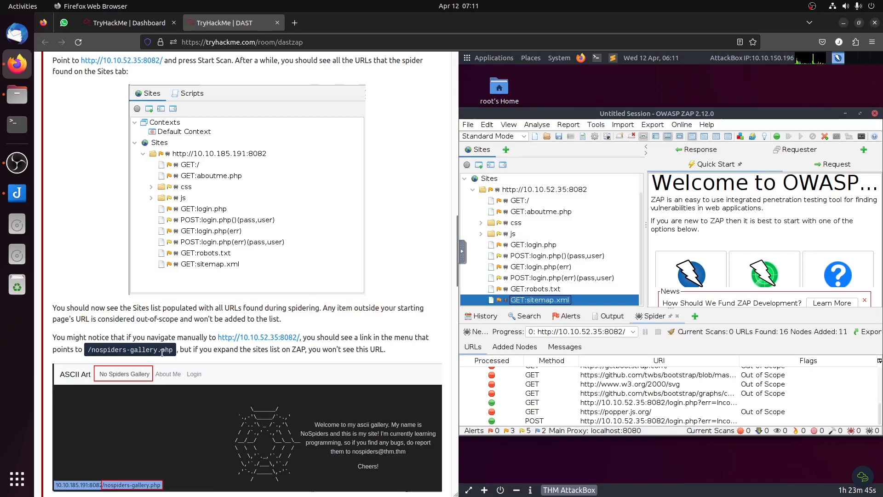
{"action": "scroll", "coordinate": [306, 356], "scroll_direction": "down", "scroll_amount": 5}
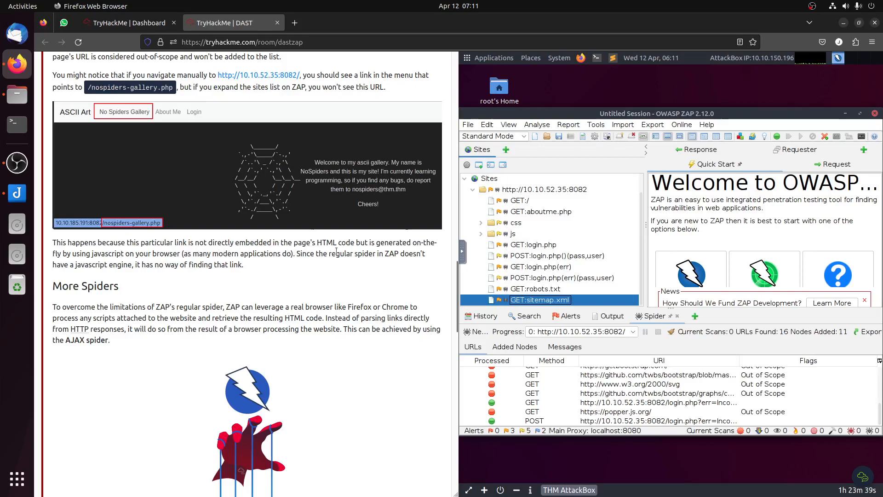
{"action": "left_click_drag", "start_coordinate": [417, 242], "coordinate": [400, 278]}
{"action": "left_click", "coordinate": [388, 272]}
{"action": "scroll", "coordinate": [371, 275], "scroll_direction": "down", "scroll_amount": 5}
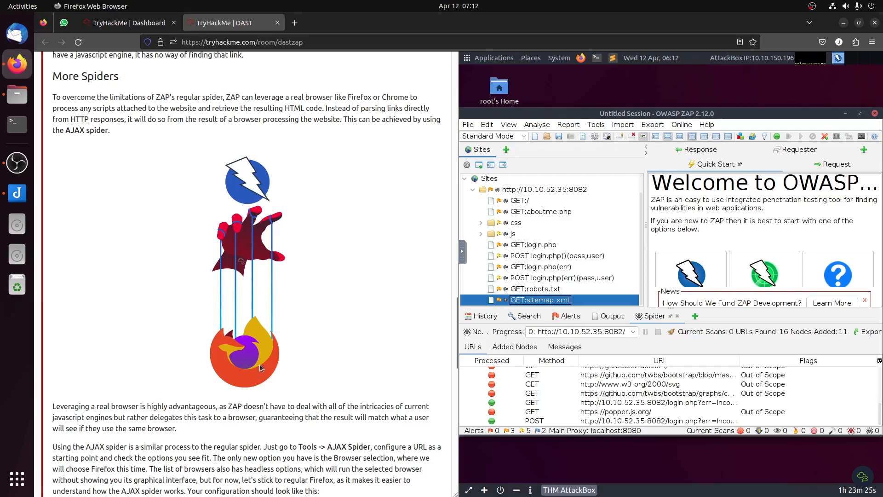
{"action": "scroll", "coordinate": [260, 363], "scroll_direction": "down", "scroll_amount": 2}
{"action": "scroll", "coordinate": [259, 359], "scroll_direction": "down", "scroll_amount": 4}
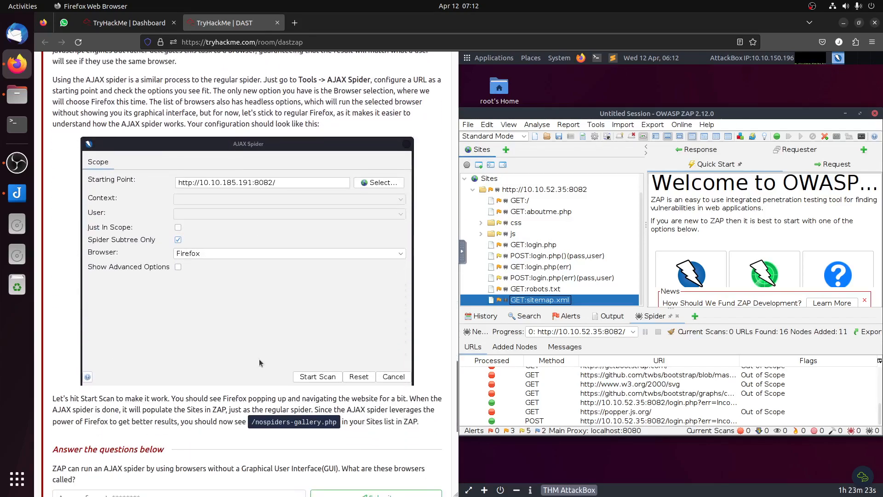
{"action": "scroll", "coordinate": [333, 196], "scroll_direction": "up", "scroll_amount": 2}
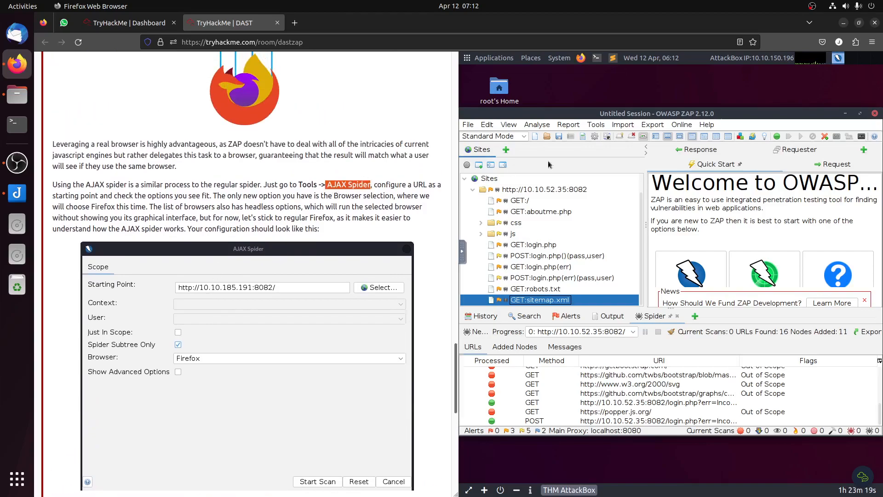
Step: Open ZAP's AJAX Spider dialog and set the browser to Firefox
{"action": "left_click", "coordinate": [623, 125]}
{"action": "mouse_move", "coordinate": [597, 127]}
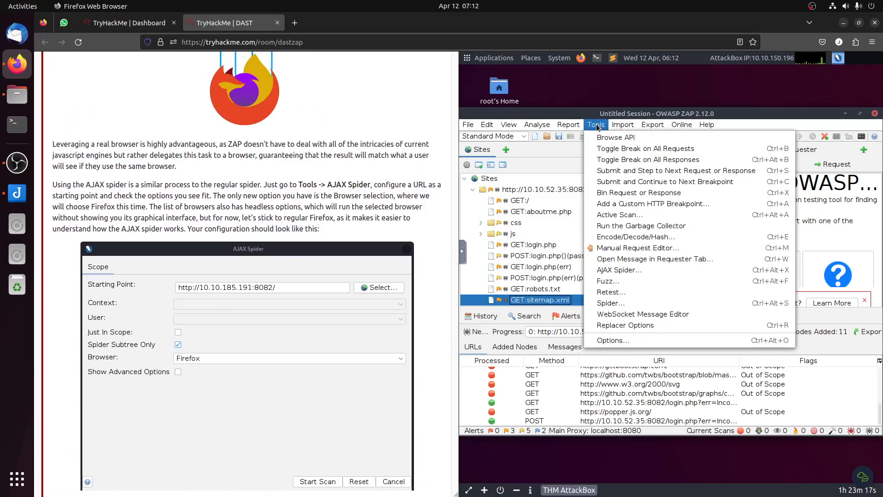
{"action": "left_click", "coordinate": [620, 270]}
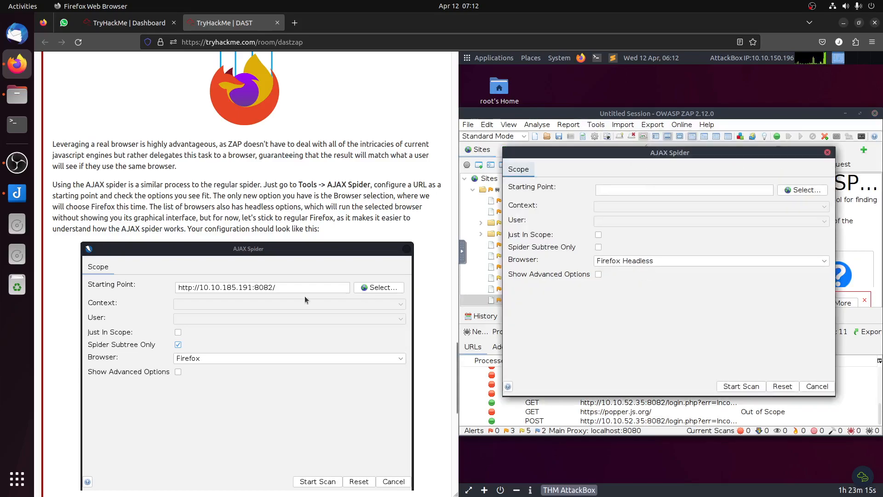
{"action": "left_click", "coordinate": [640, 262]}
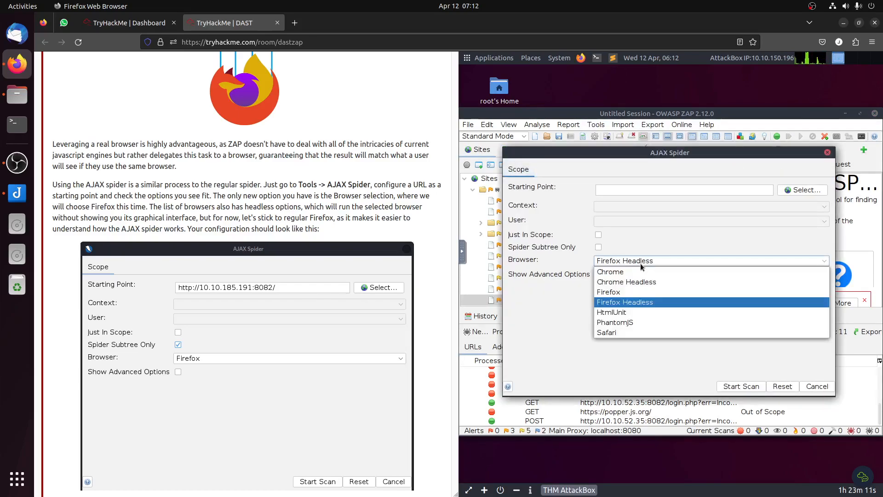
{"action": "left_click", "coordinate": [638, 296]}
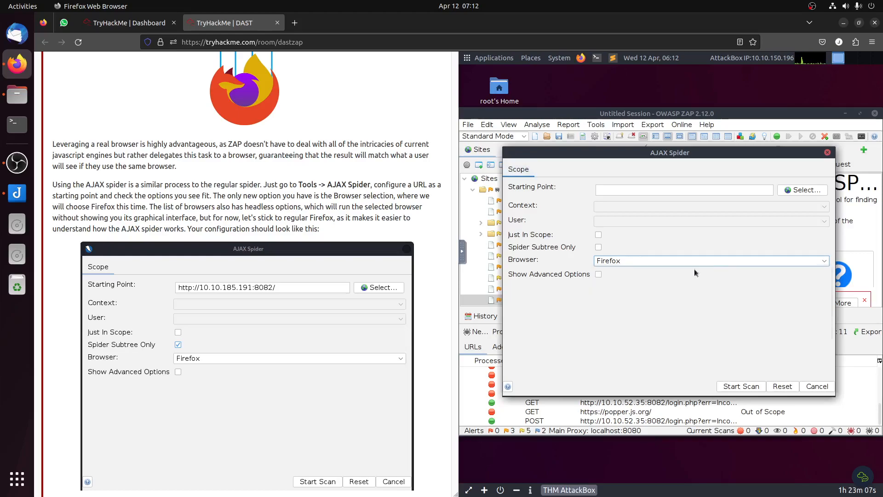
{"action": "left_click", "coordinate": [796, 191]}
{"action": "double_click", "coordinate": [642, 211]}
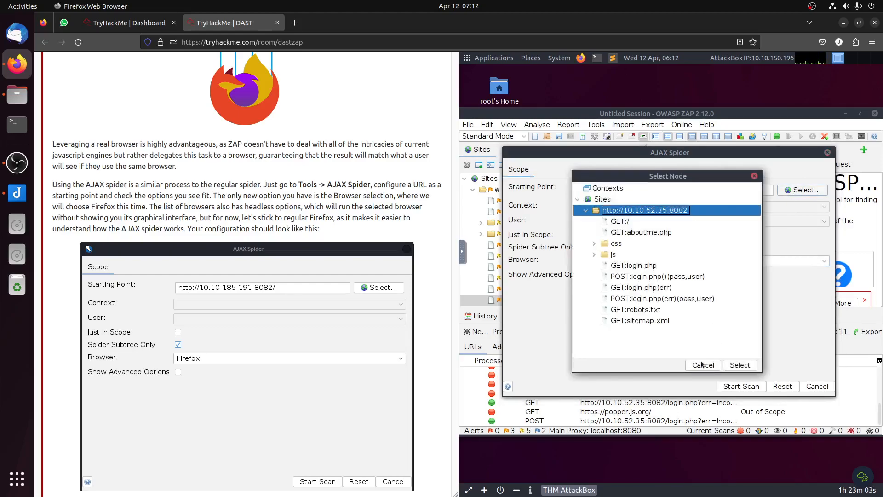
{"action": "left_click", "coordinate": [740, 366]}
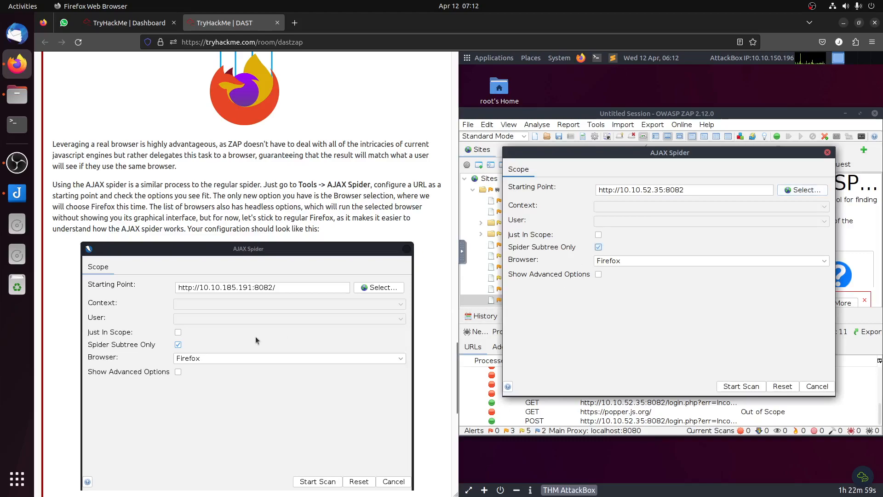
{"action": "scroll", "coordinate": [241, 325], "scroll_direction": "down", "scroll_amount": 5}
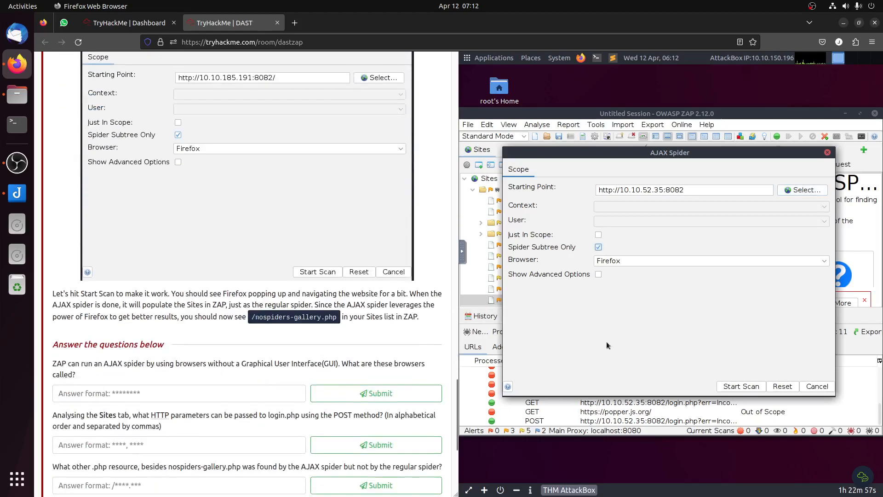
{"action": "left_click", "coordinate": [755, 386]}
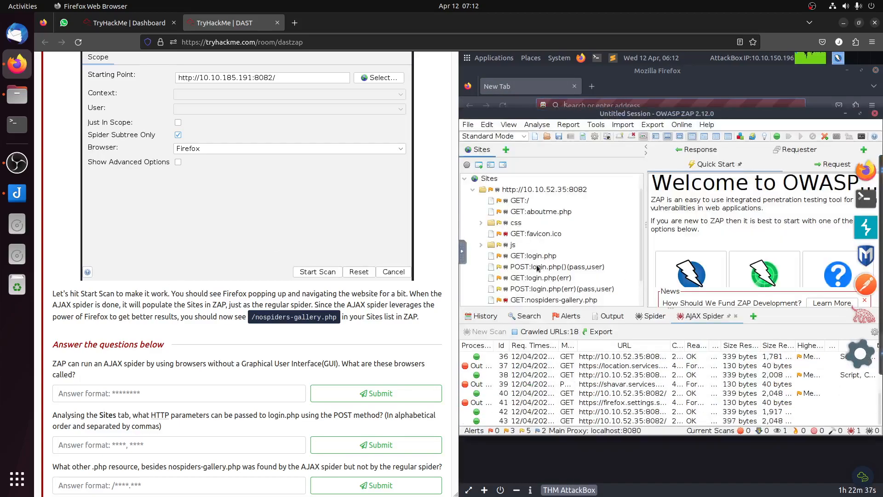
Step: Check the Sites tree for nospiders-gallery.php and other .php resources found by the AJAX Spider
{"action": "left_click", "coordinate": [556, 300]}
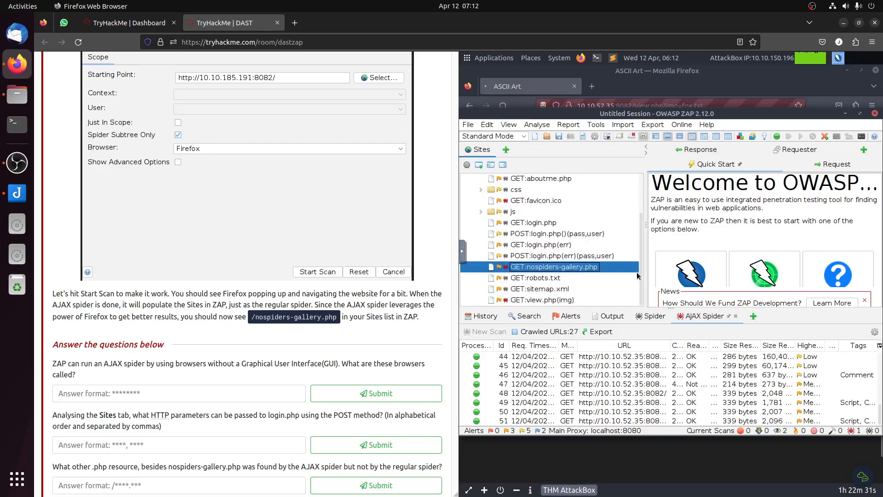
{"action": "left_click", "coordinate": [552, 302]}
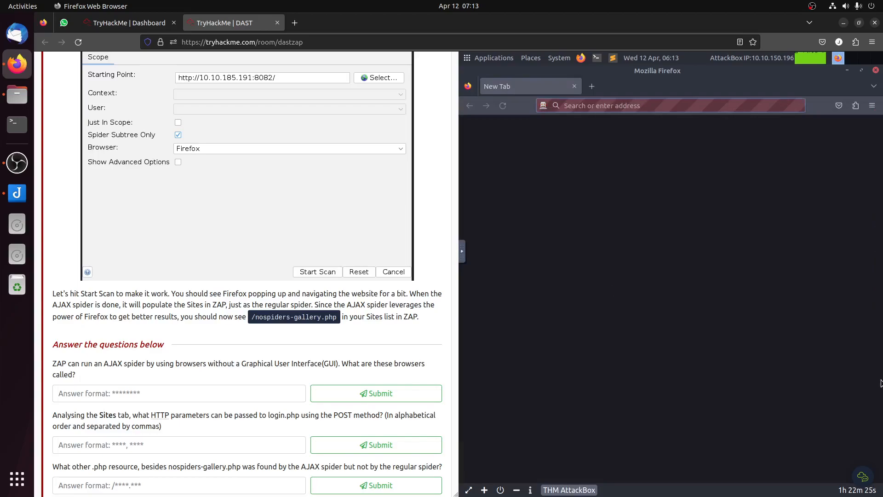
{"action": "left_click", "coordinate": [860, 352]}
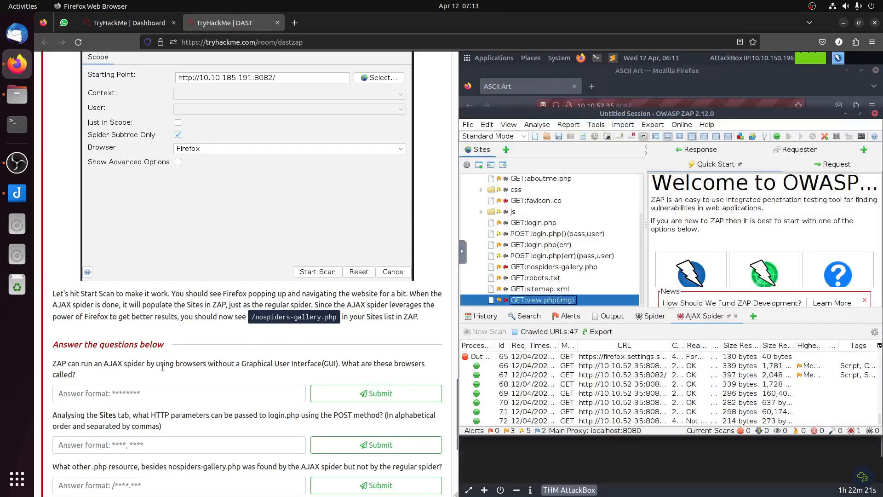
Step: Submit "headless" as the answer for what browsers without a graphical user interface are called
{"action": "left_click", "coordinate": [212, 393]}
{"action": "type", "text": "headless"}
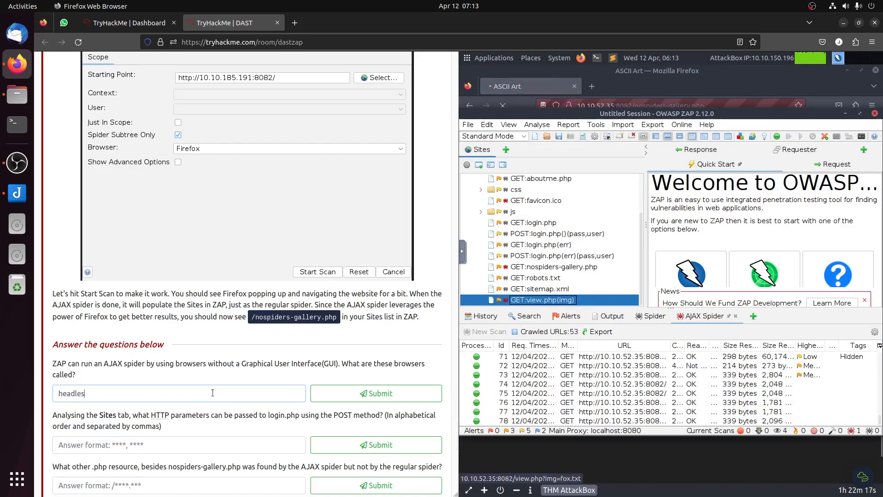
{"action": "left_click", "coordinate": [346, 398]}
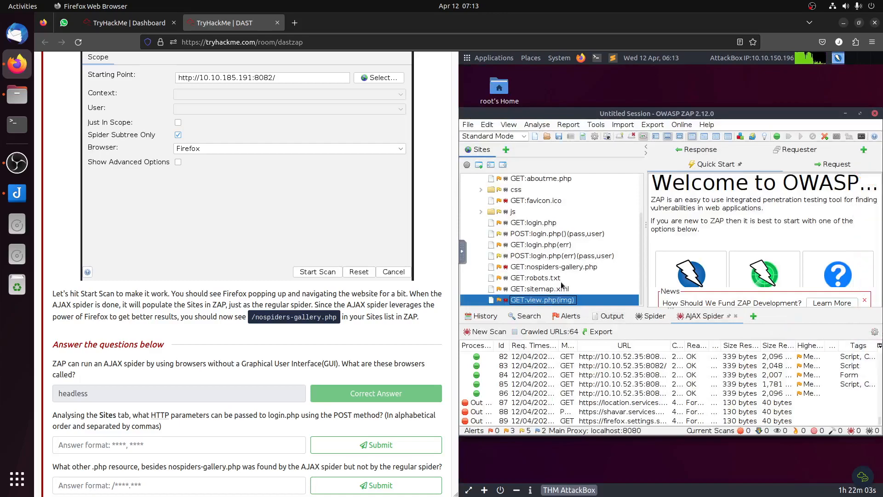
Step: Check login.php's POST entry in the Sites tree and submit "pass,user" as the HTTP parameters it accepts
{"action": "left_click", "coordinate": [578, 257]}
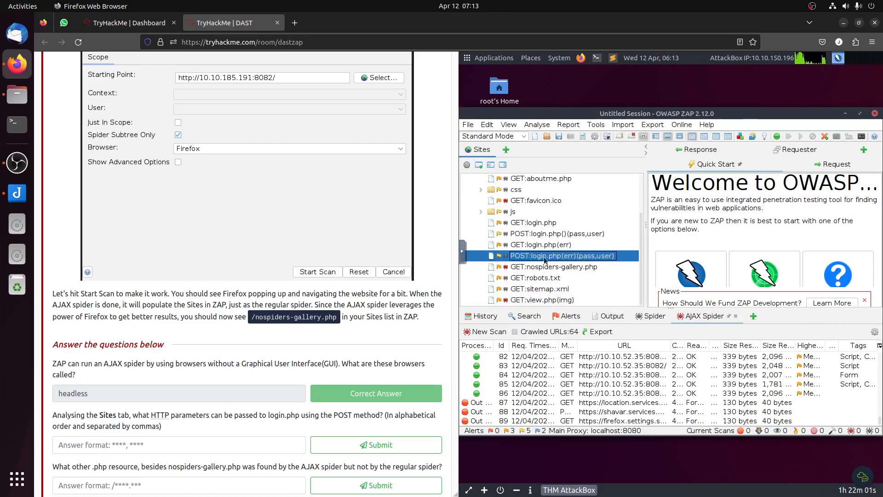
{"action": "left_click", "coordinate": [201, 444]}
{"action": "type", "text": "pass"}
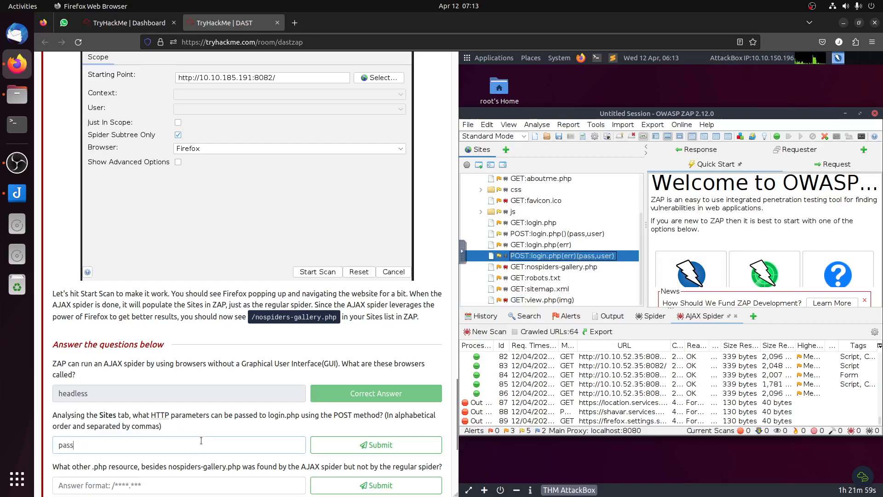
{"action": "type", "text": ",user"}
{"action": "key", "text": "Return"}
{"action": "scroll", "coordinate": [119, 397], "scroll_direction": "down", "scroll_amount": 3}
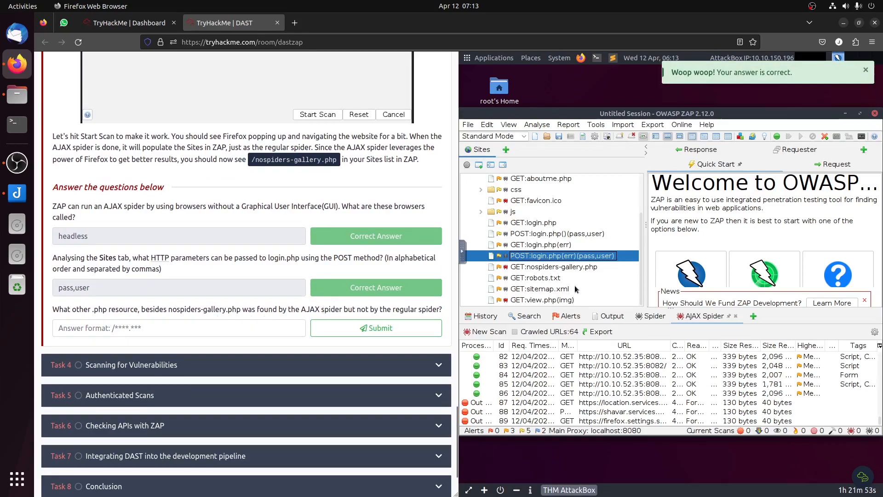
Step: Check the nospiders-gallery.php and view.php entries in the Sites tree and submit "/view.php" as the other resource found only by the AJAX Spider
{"action": "left_click", "coordinate": [560, 301]}
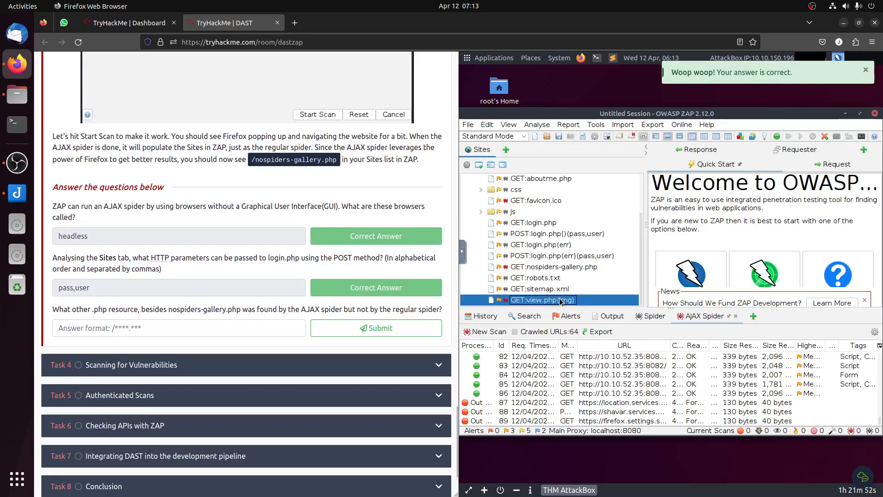
{"action": "left_click", "coordinate": [561, 267]}
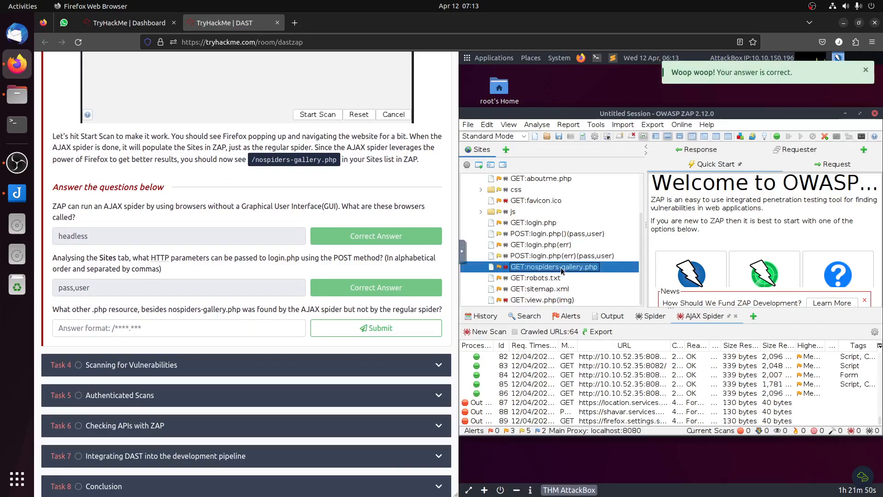
{"action": "left_click", "coordinate": [558, 300]}
{"action": "left_click", "coordinate": [266, 322]}
{"action": "type", "text": "/view.php"}
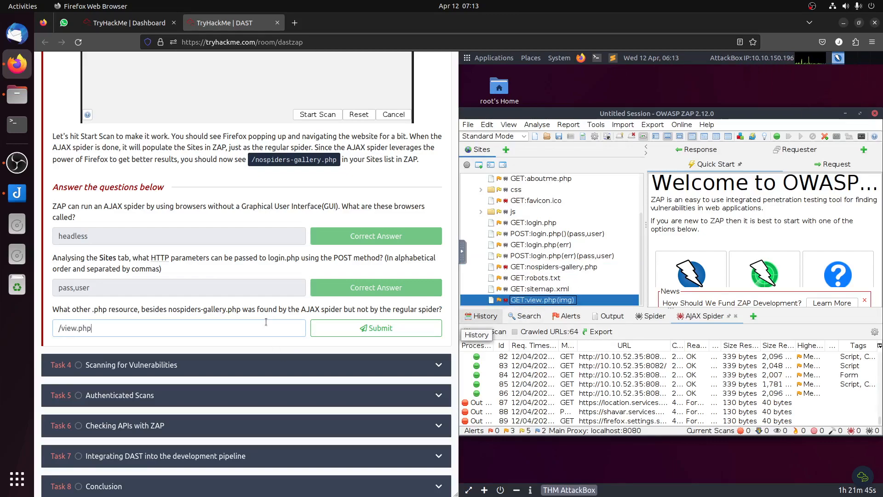
{"action": "left_click", "coordinate": [414, 321]}
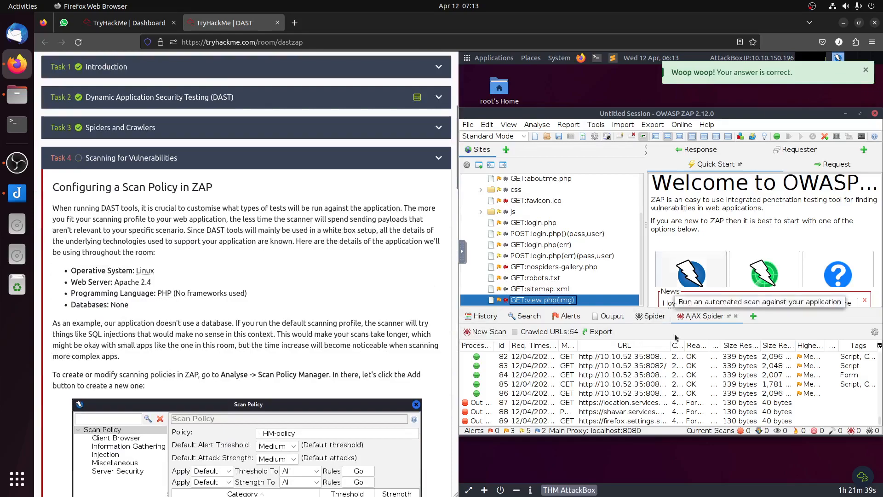
Step: Read Task 4's section on configuring a scan policy, including the application's operating system, web server, programming language and database details
{"action": "left_click_drag", "start_coordinate": [66, 186], "coordinate": [223, 195]}
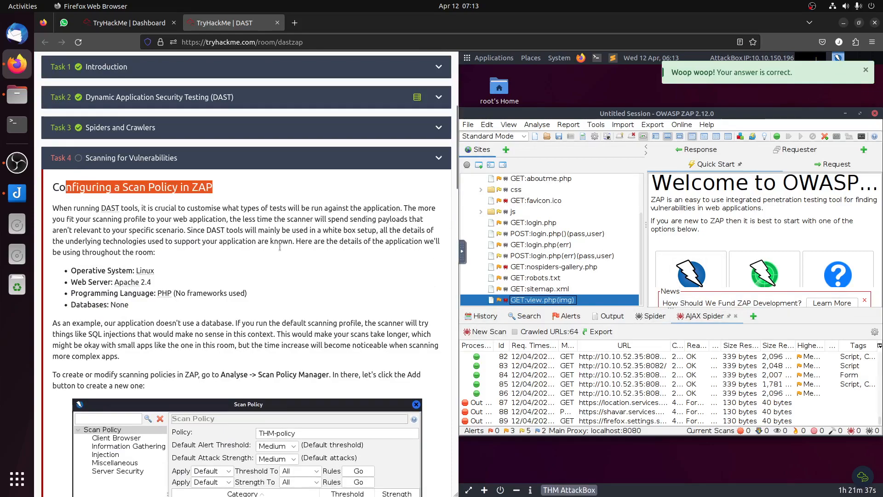
{"action": "left_click", "coordinate": [761, 333]}
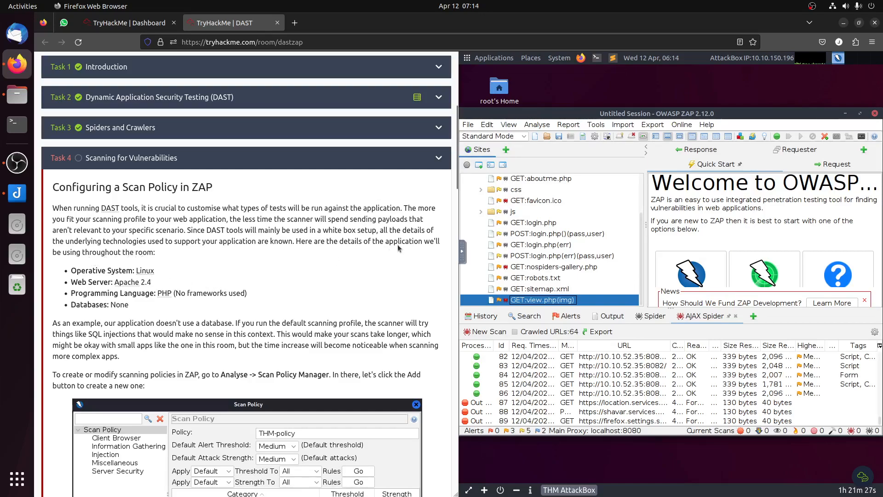
{"action": "left_click_drag", "start_coordinate": [295, 241], "coordinate": [356, 292]}
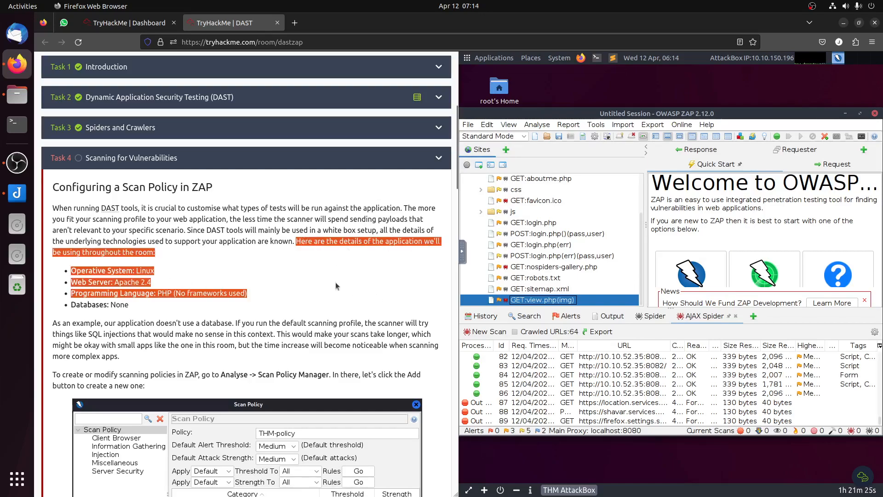
{"action": "left_click_drag", "start_coordinate": [74, 271], "coordinate": [107, 271]}
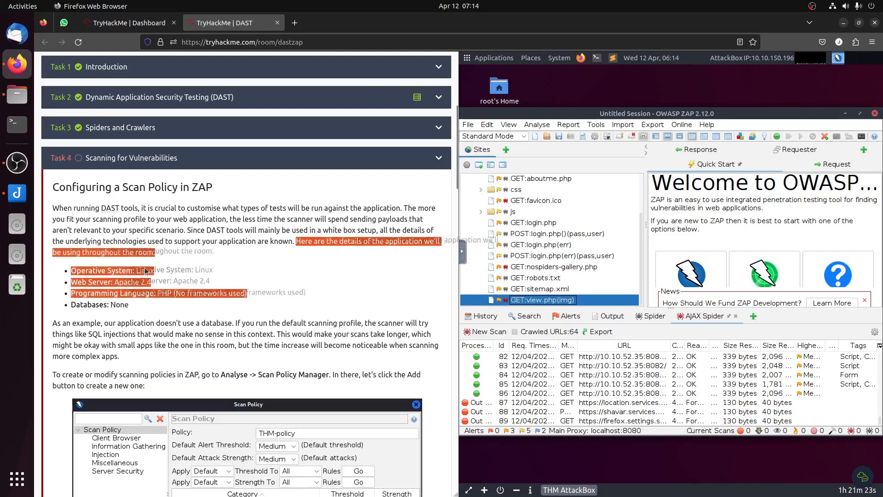
{"action": "left_click", "coordinate": [101, 273]}
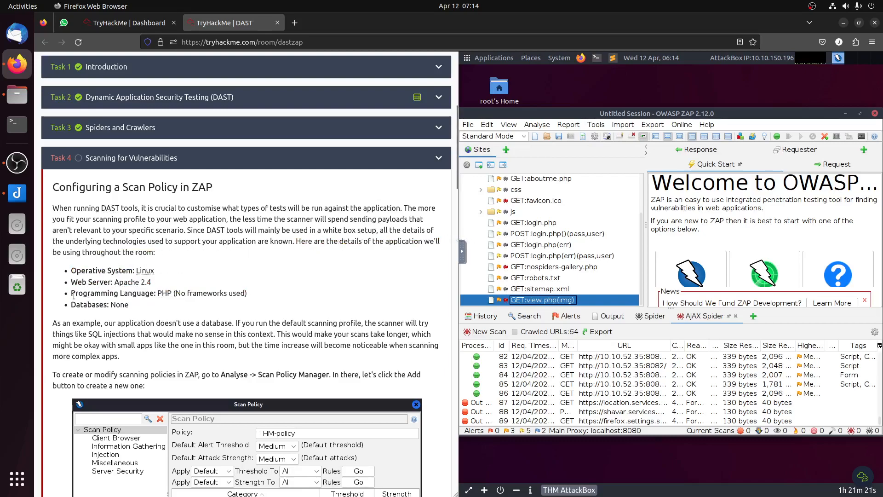
{"action": "left_click_drag", "start_coordinate": [74, 295], "coordinate": [344, 292]}
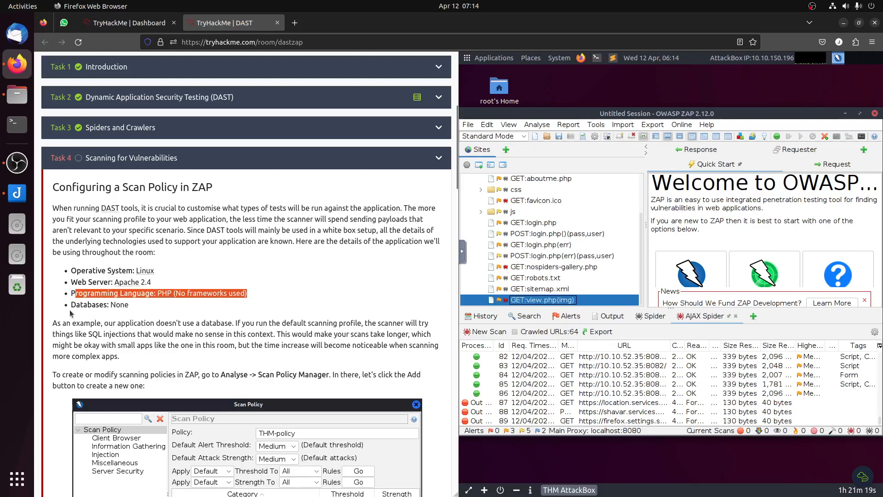
{"action": "left_click_drag", "start_coordinate": [84, 304], "coordinate": [129, 305]}
{"action": "scroll", "coordinate": [205, 296], "scroll_direction": "down", "scroll_amount": 3}
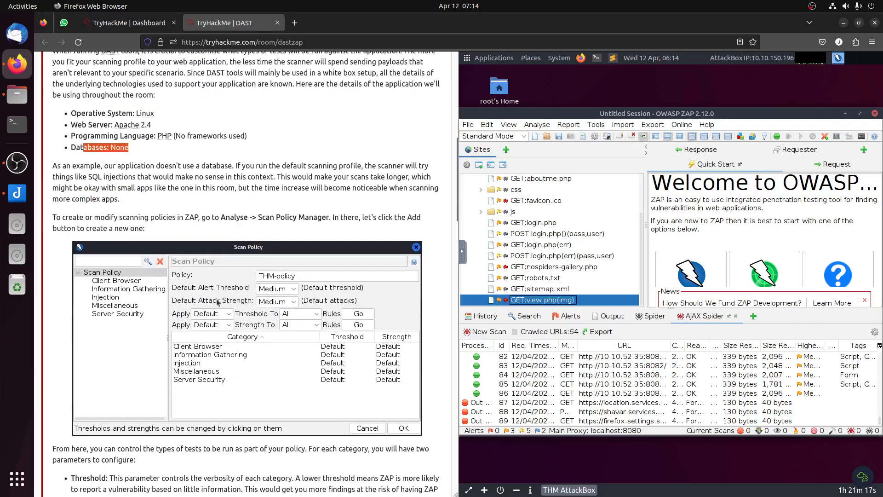
Step: Delete the existing THM-policy from ZAP's Scan Policy Manager
{"action": "left_click", "coordinate": [517, 239]}
{"action": "left_click", "coordinate": [537, 125]}
{"action": "left_click", "coordinate": [539, 138]}
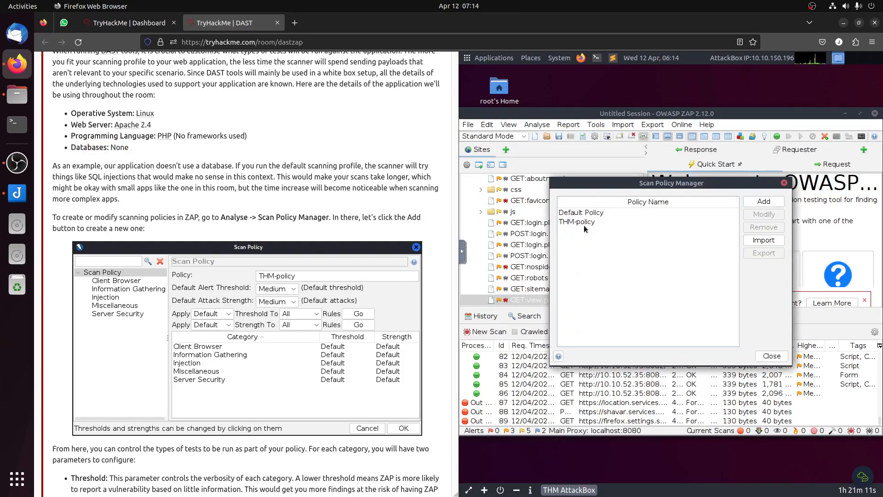
{"action": "left_click", "coordinate": [587, 222]}
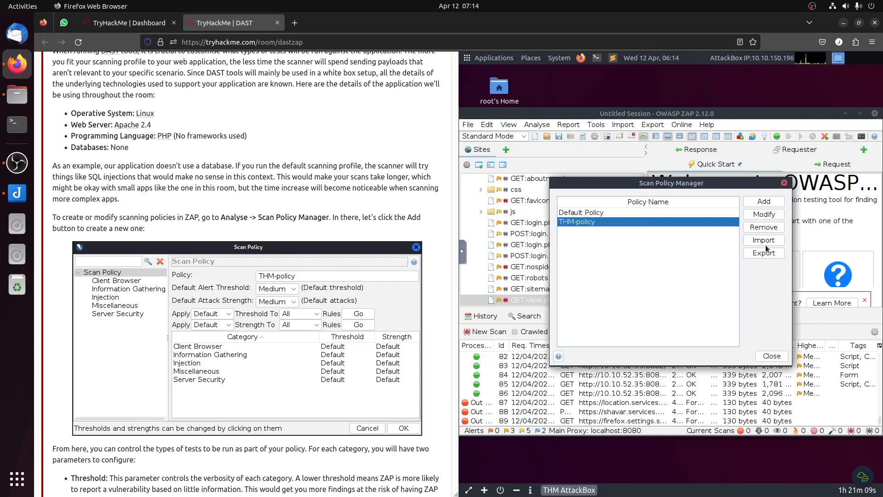
{"action": "left_click", "coordinate": [764, 227]}
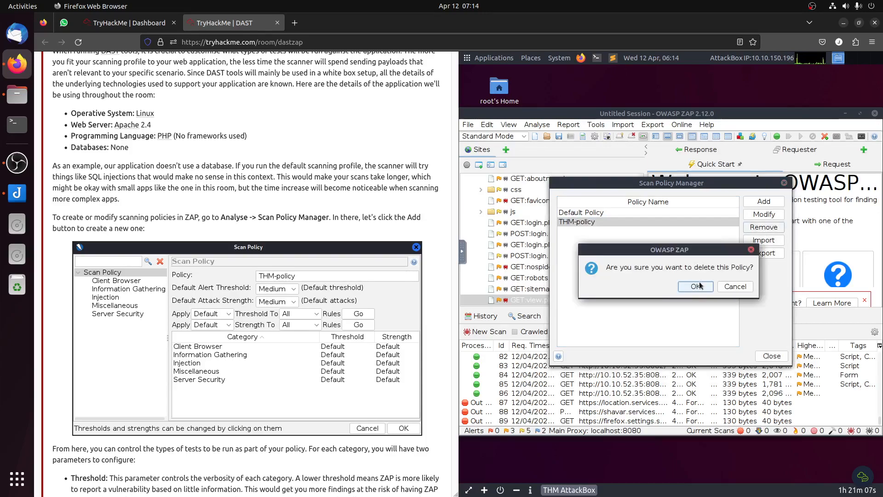
{"action": "left_click", "coordinate": [685, 286]}
Step: Add a new scan policy named THM-Policy2
{"action": "left_click", "coordinate": [764, 201]}
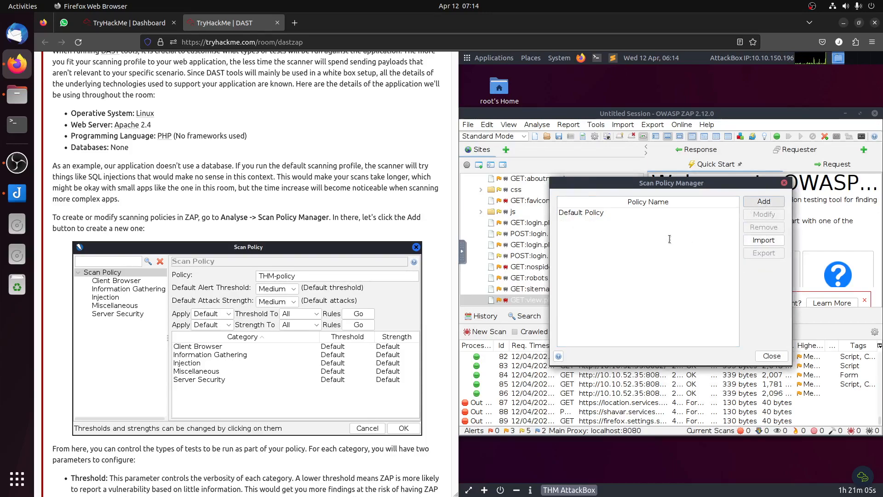
{"action": "left_click", "coordinate": [692, 206]}
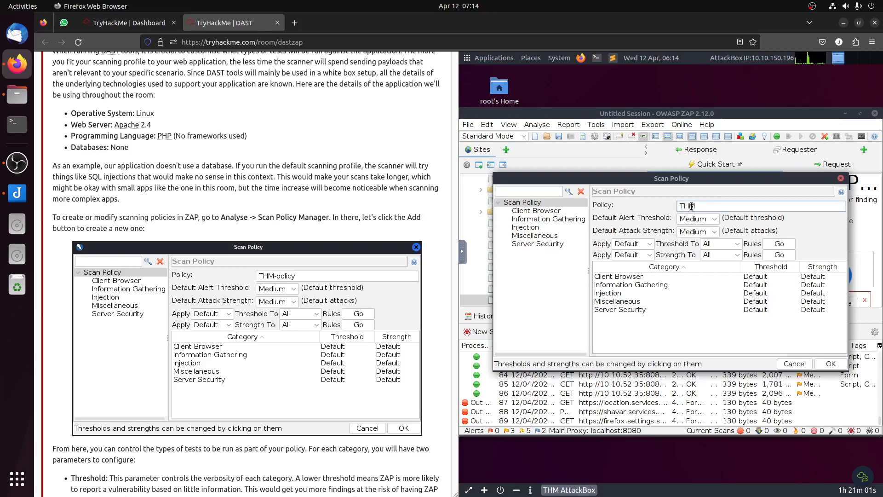
{"action": "type", "text": "THM-Policy2"}
Step: Set the threshold to OFF for SQL Injection and its Hypersonic SQL, MsSQL, MySQL, Oracle, PostgreSQL and SQLite variants in the Injection category
{"action": "left_click", "coordinate": [525, 228]}
{"action": "scroll", "coordinate": [735, 325], "scroll_direction": "down", "scroll_amount": 2}
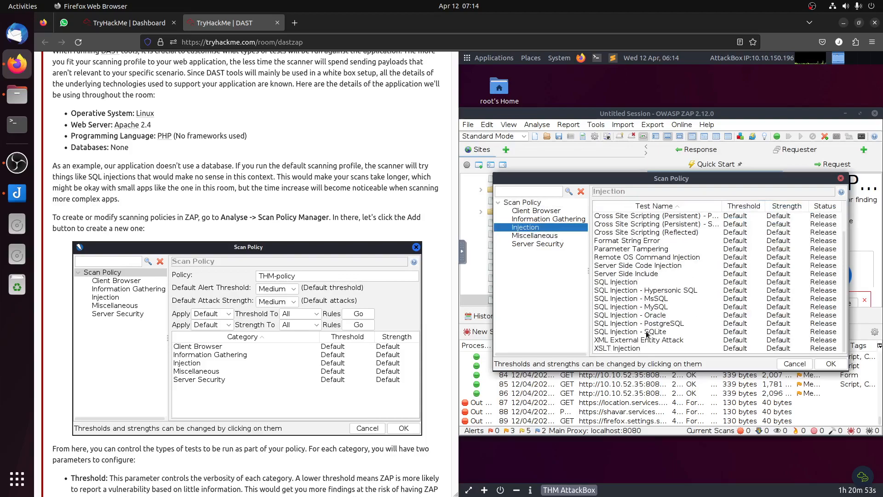
{"action": "left_click", "coordinate": [616, 284]}
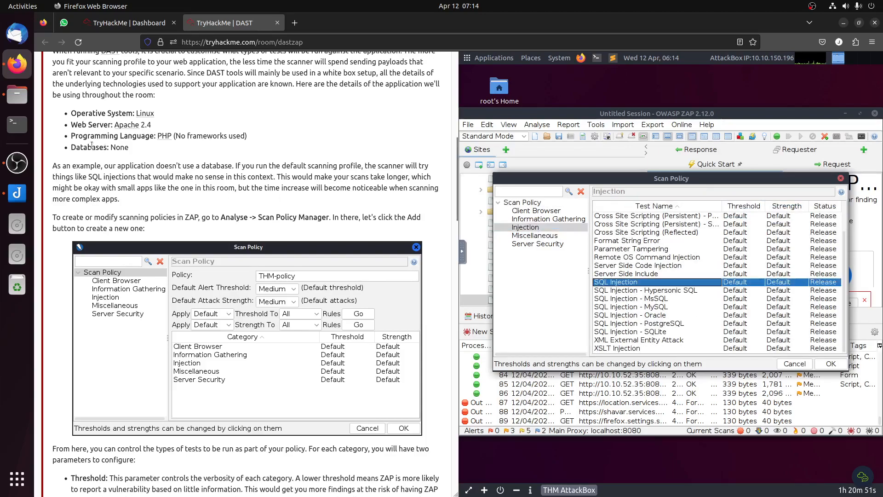
{"action": "left_click", "coordinate": [735, 282]}
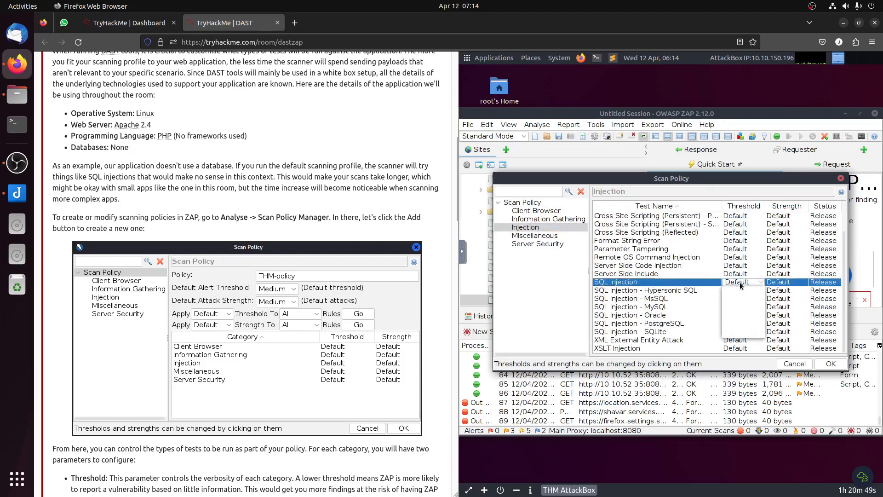
{"action": "left_click", "coordinate": [736, 294]}
{"action": "left_click", "coordinate": [737, 290]}
{"action": "left_click", "coordinate": [733, 299]}
{"action": "left_click", "coordinate": [736, 298]}
{"action": "left_click", "coordinate": [735, 308]}
{"action": "left_click", "coordinate": [734, 307]}
{"action": "left_click", "coordinate": [736, 317]}
{"action": "left_click", "coordinate": [736, 317]}
{"action": "left_click", "coordinate": [736, 326]}
{"action": "left_click", "coordinate": [736, 324]}
{"action": "left_click", "coordinate": [738, 334]}
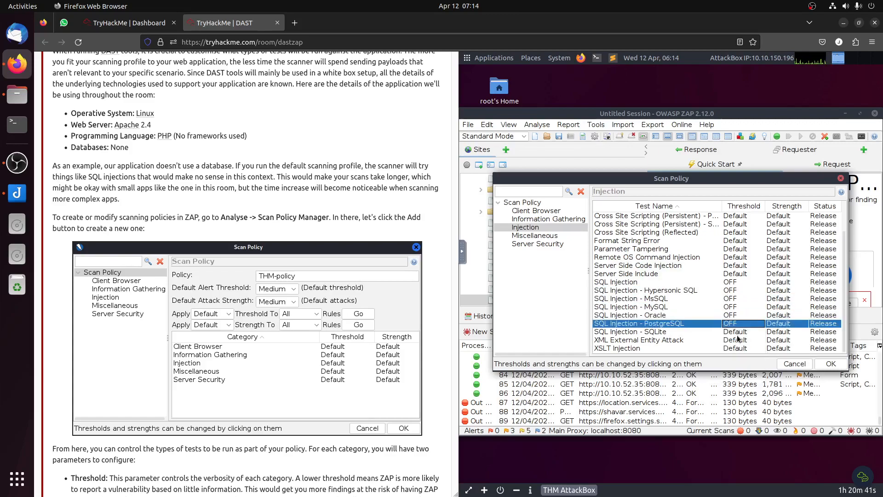
{"action": "left_click", "coordinate": [738, 332]}
Step: Set the thresholds of the XML External Entity Attack and XSLT Injection tests to OFF
{"action": "left_click", "coordinate": [738, 341]}
{"action": "left_click", "coordinate": [738, 343]}
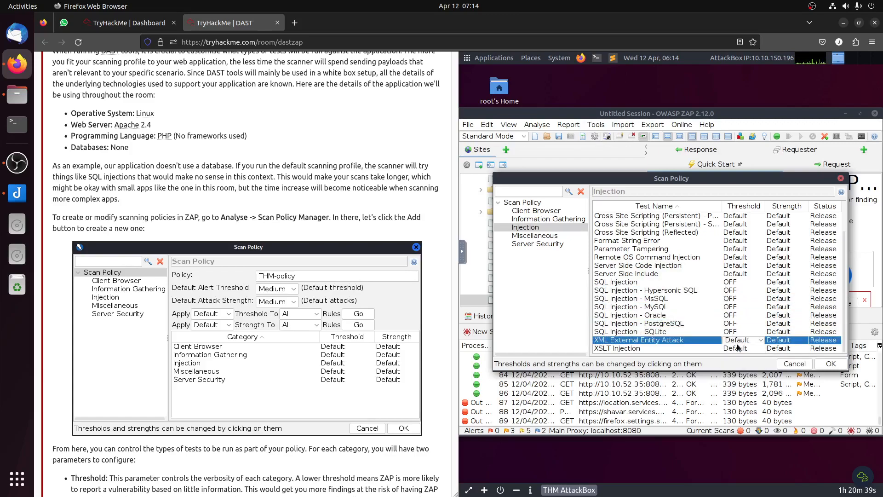
{"action": "left_click", "coordinate": [736, 341]}
{"action": "left_click", "coordinate": [736, 349]}
{"action": "left_click", "coordinate": [737, 348]}
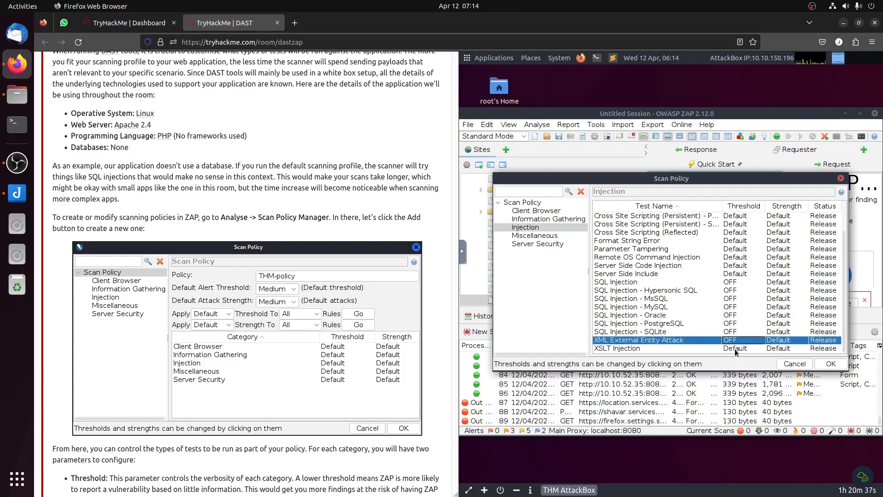
{"action": "left_click", "coordinate": [737, 352]}
{"action": "left_click", "coordinate": [735, 355]}
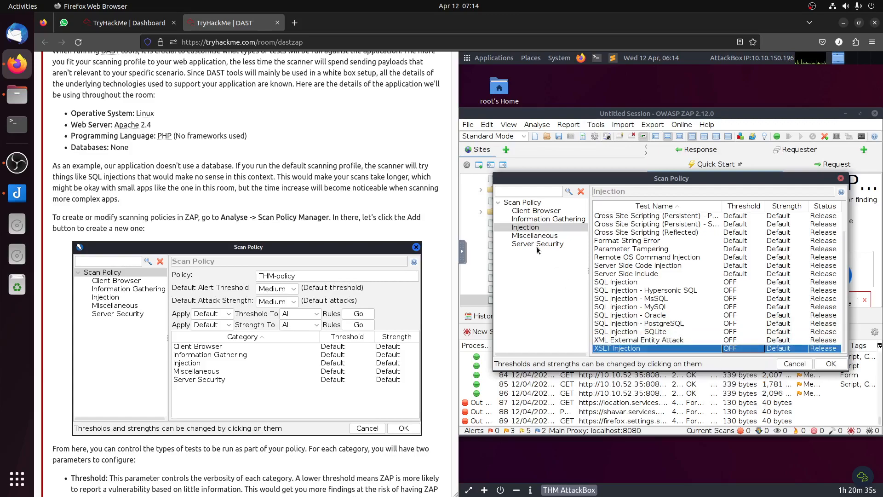
Step: Following the room's instructions, set the Client Browser category's Cross Site Scripting (DOM Based) threshold to OFF
{"action": "left_click", "coordinate": [535, 210]}
{"action": "scroll", "coordinate": [309, 244], "scroll_direction": "down", "scroll_amount": 5}
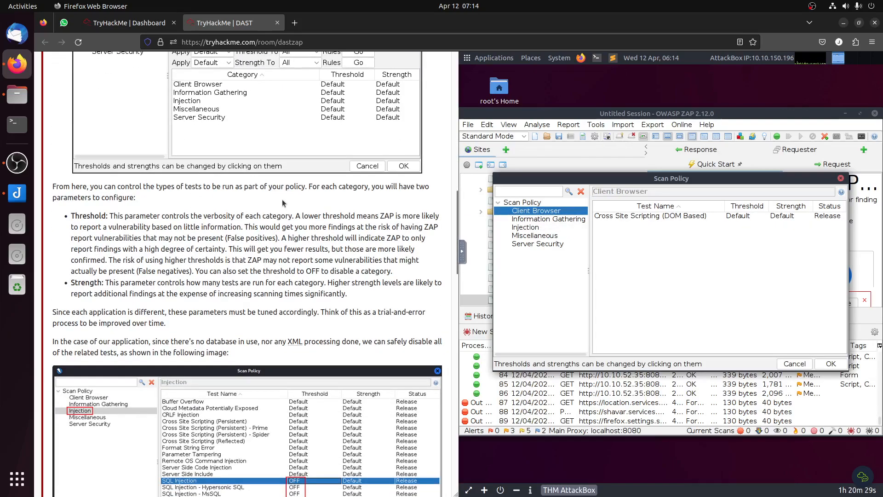
{"action": "scroll", "coordinate": [283, 204], "scroll_direction": "down", "scroll_amount": 2}
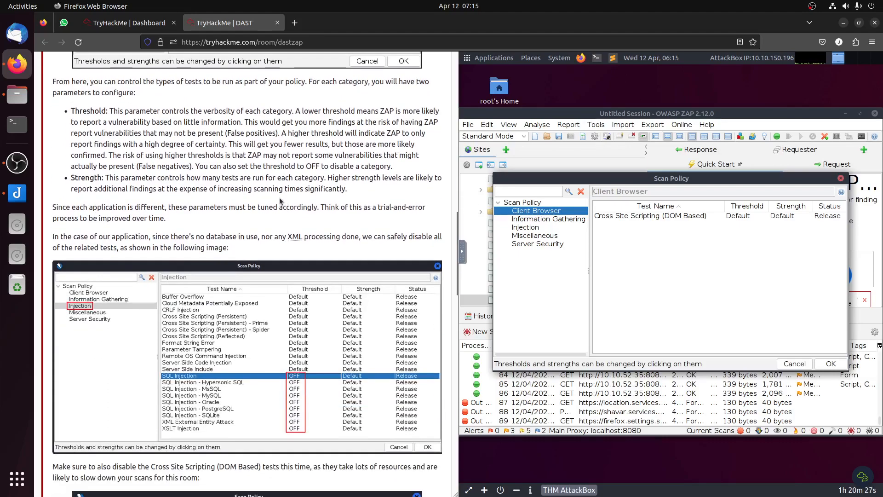
{"action": "scroll", "coordinate": [282, 202], "scroll_direction": "down", "scroll_amount": 1}
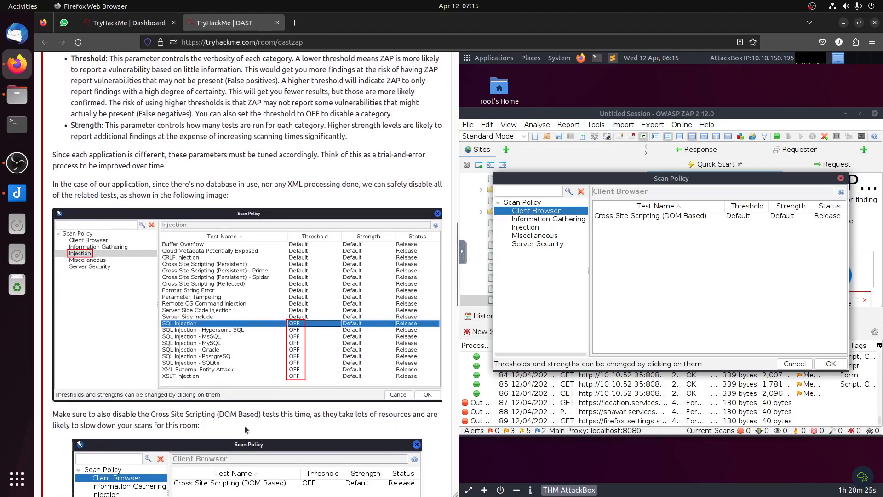
{"action": "scroll", "coordinate": [244, 419], "scroll_direction": "down", "scroll_amount": 2}
{"action": "left_click_drag", "start_coordinate": [202, 311], "coordinate": [318, 310]}
{"action": "left_click", "coordinate": [319, 309]}
{"action": "left_click", "coordinate": [740, 219]}
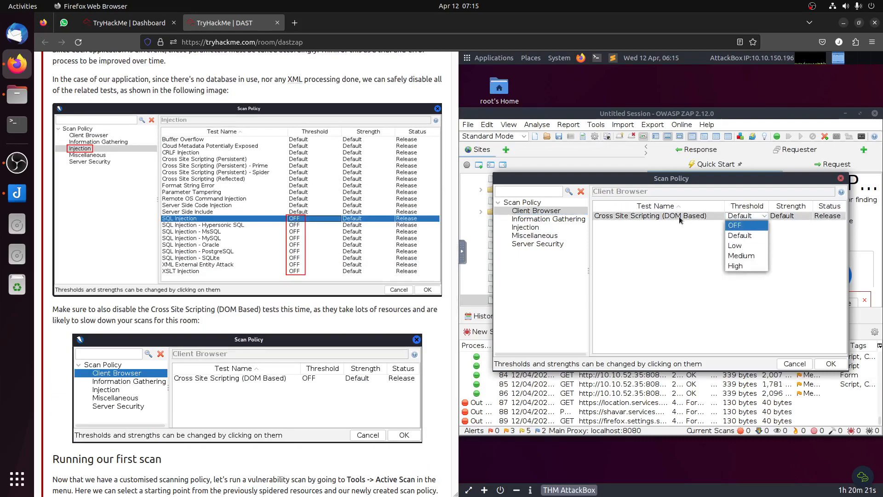
{"action": "left_click", "coordinate": [738, 225]}
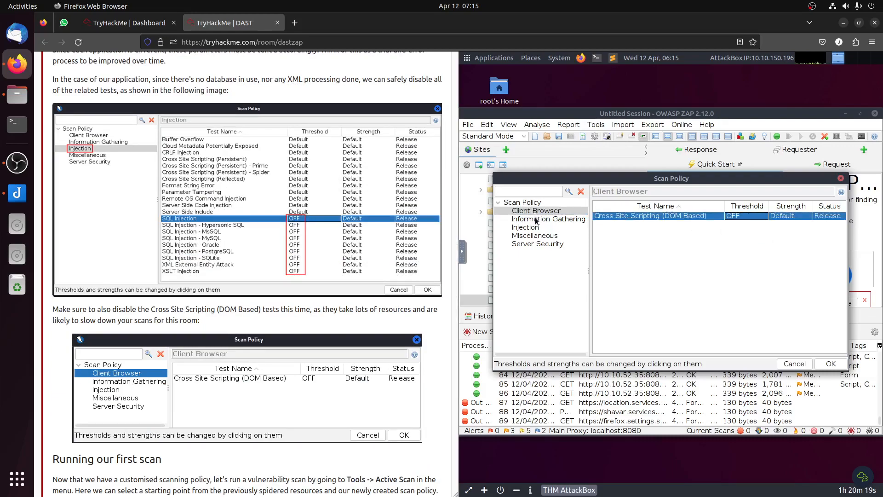
Step: Review the policy's Information Gathering, Injection, Miscellaneous and Server Security categories and the Default Alert Threshold options
{"action": "left_click", "coordinate": [537, 220]}
{"action": "left_click", "coordinate": [537, 228]}
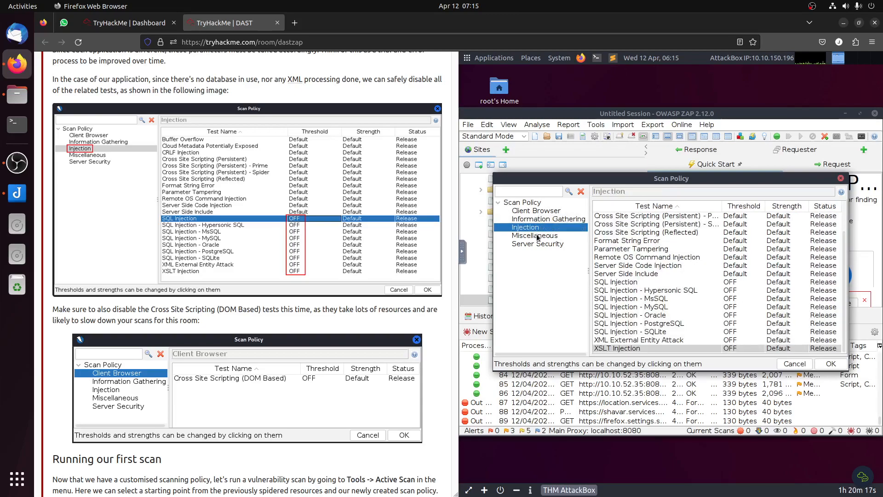
{"action": "left_click", "coordinate": [537, 236]}
{"action": "left_click", "coordinate": [542, 245]}
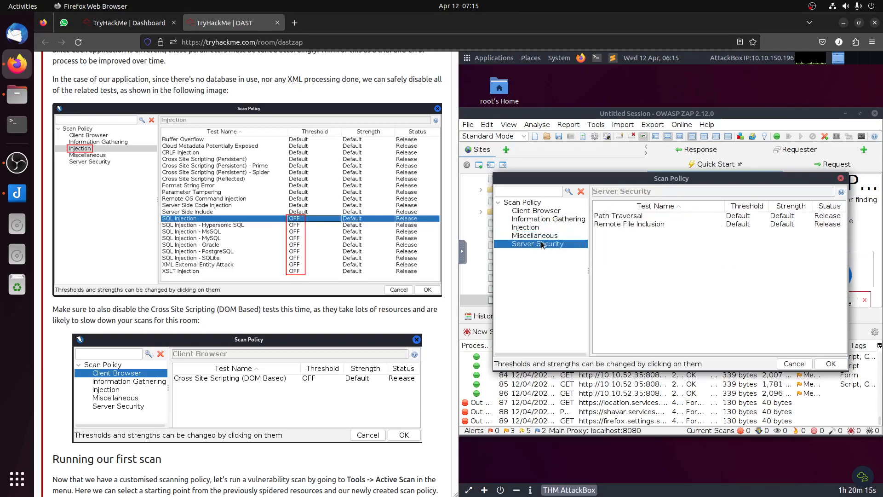
{"action": "left_click", "coordinate": [532, 206]}
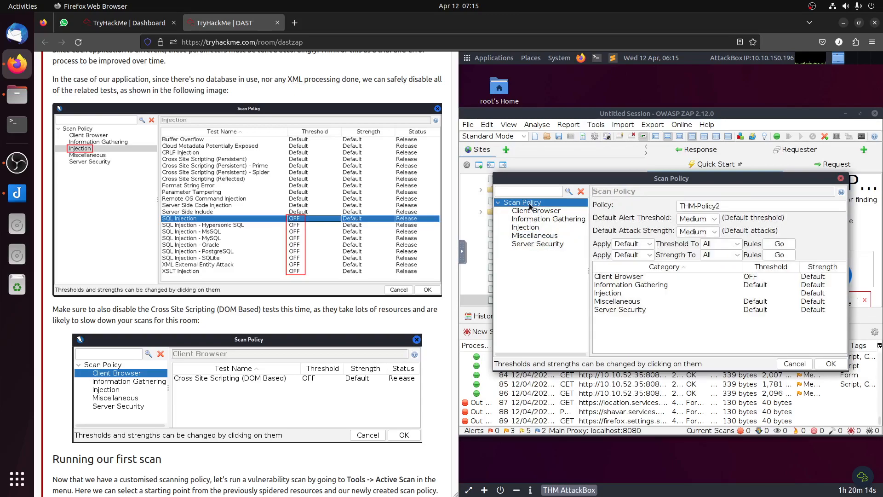
{"action": "left_click", "coordinate": [692, 223]}
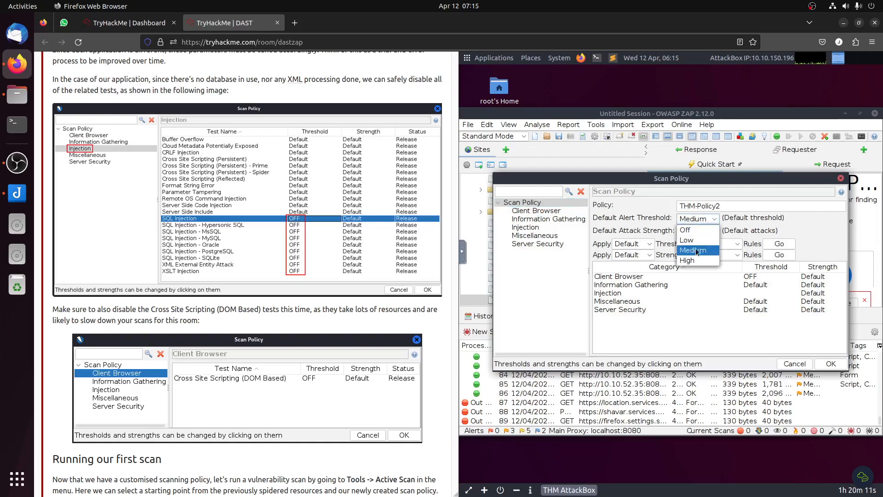
{"action": "left_click", "coordinate": [694, 222]}
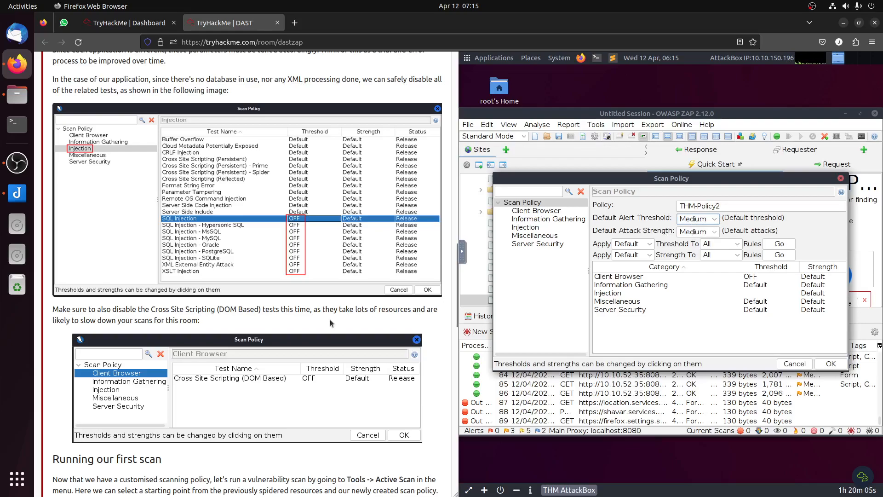
Step: Compare the policy's settings with the room's instructions and save THM-Policy2
{"action": "scroll", "coordinate": [320, 312], "scroll_direction": "up", "scroll_amount": 5}
{"action": "scroll", "coordinate": [321, 308], "scroll_direction": "up", "scroll_amount": 1}
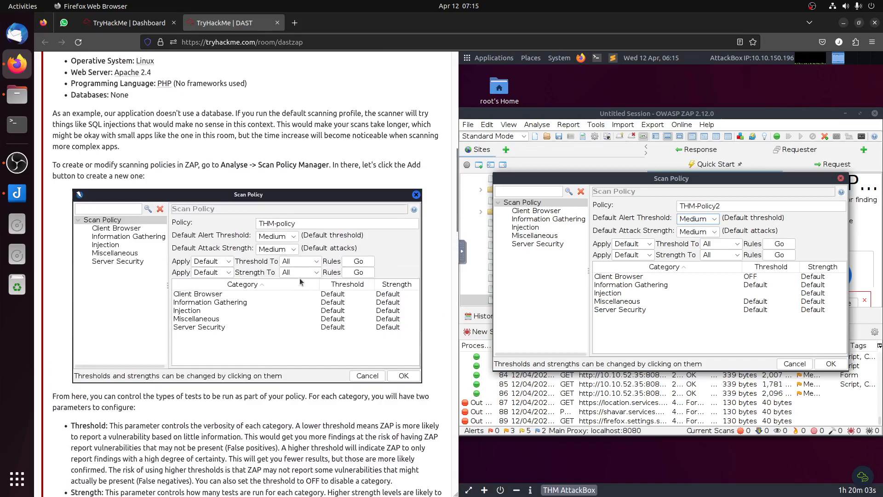
{"action": "scroll", "coordinate": [319, 335], "scroll_direction": "up", "scroll_amount": 1}
{"action": "scroll", "coordinate": [319, 336], "scroll_direction": "down", "scroll_amount": 15}
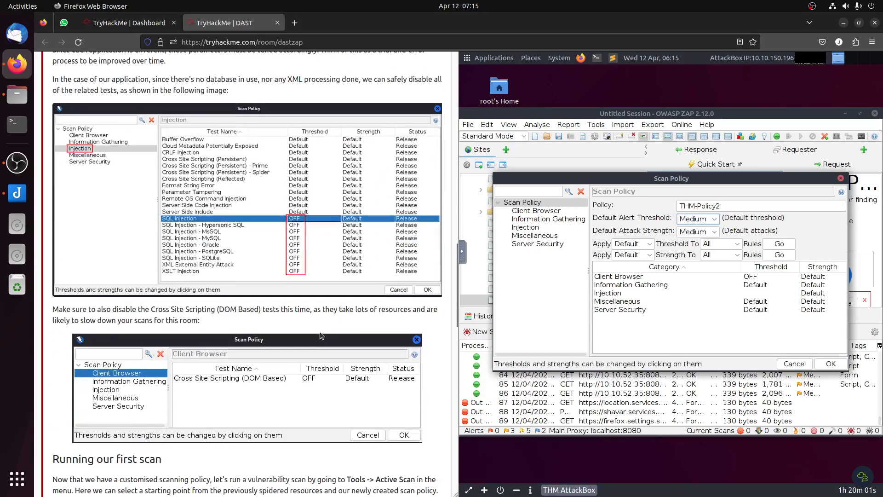
{"action": "left_click", "coordinate": [838, 363]}
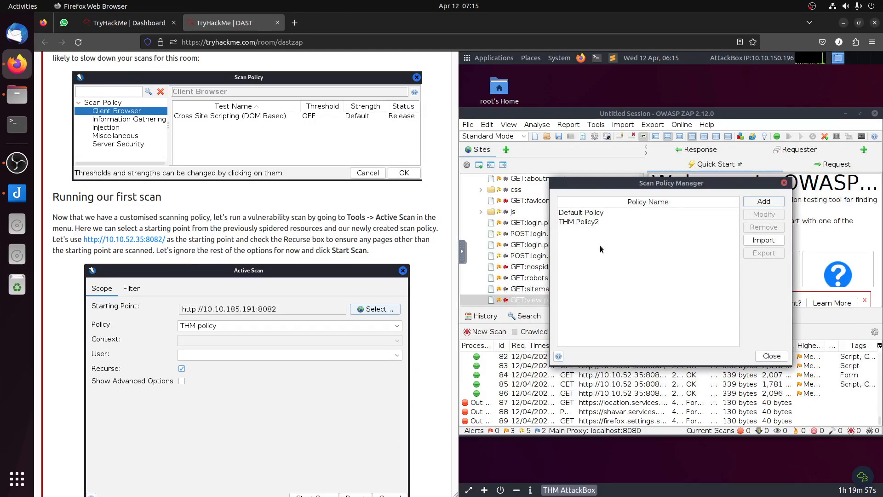
{"action": "left_click", "coordinate": [772, 356]}
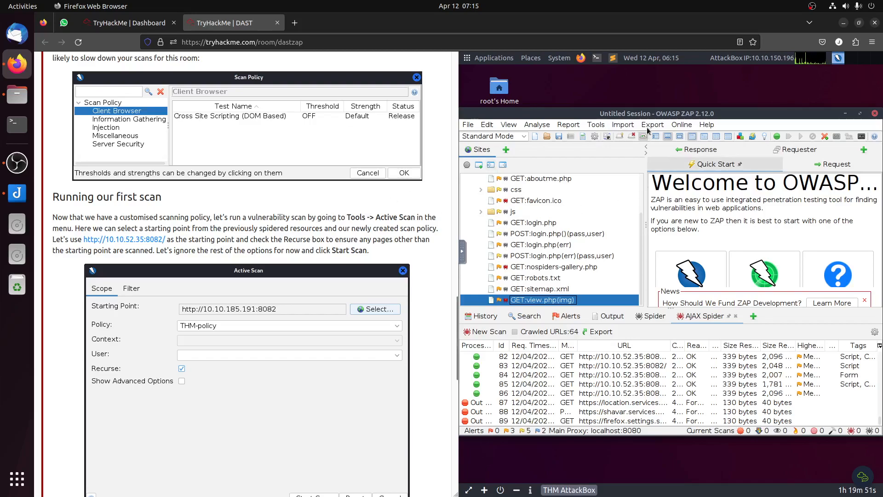
{"action": "left_click", "coordinate": [623, 127]}
{"action": "mouse_move", "coordinate": [596, 129]}
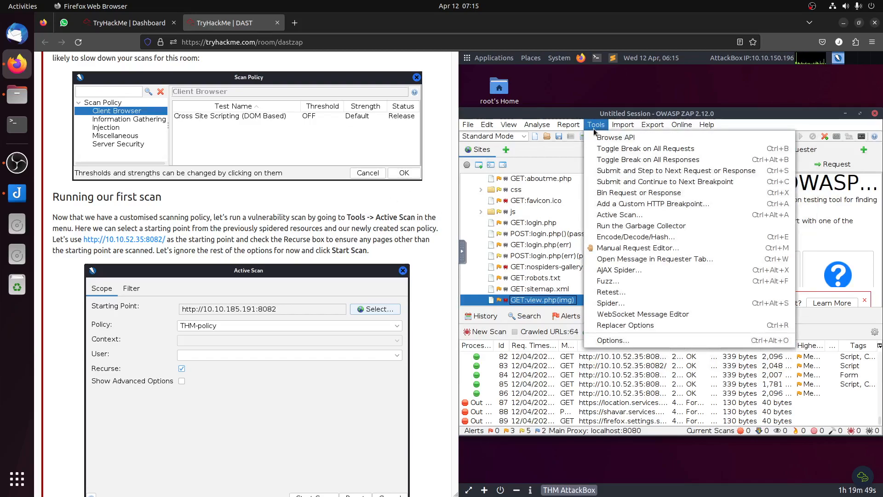
{"action": "left_click", "coordinate": [621, 214]}
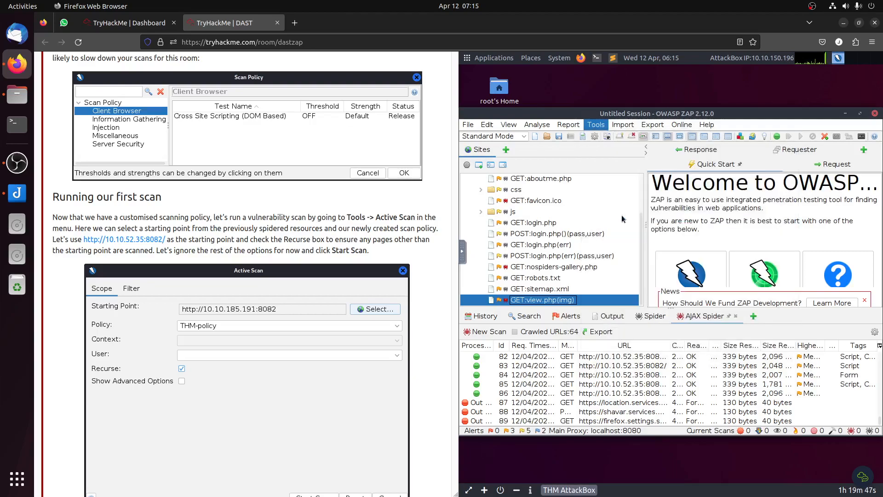
{"action": "left_click", "coordinate": [794, 193]}
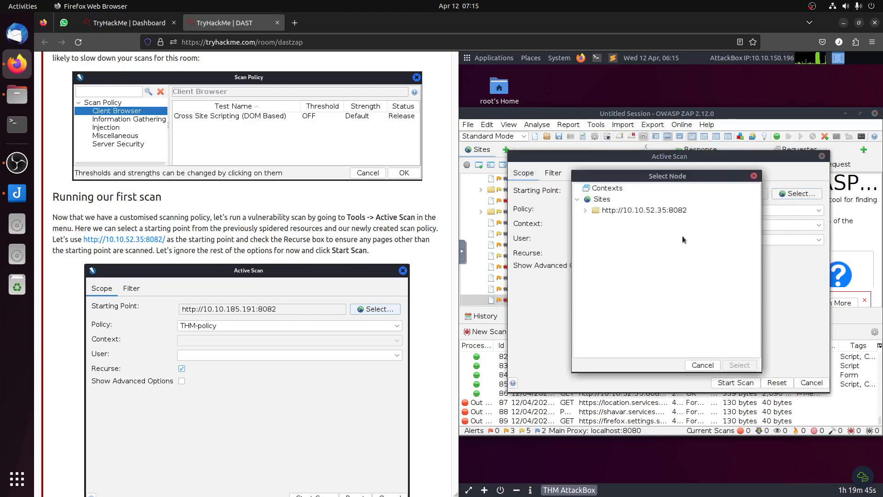
{"action": "left_click", "coordinate": [737, 366]}
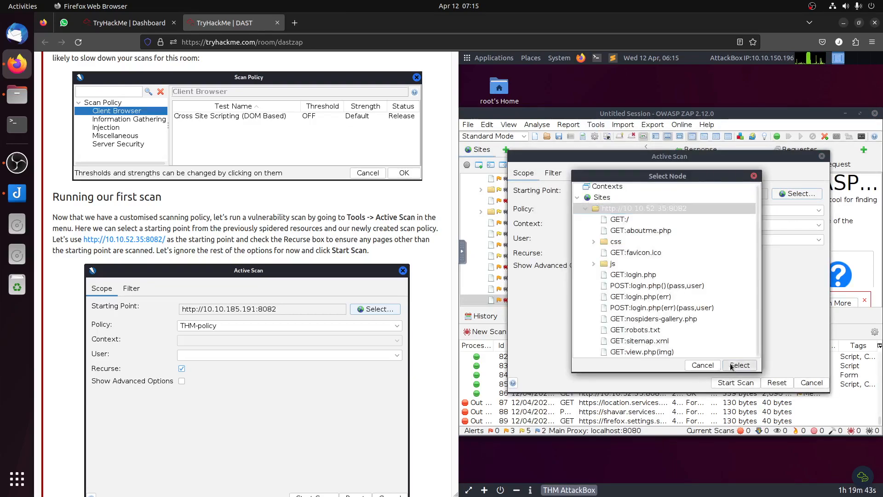
Step: Choose THM-Policy2 as the active scan's policy and start the scan
{"action": "left_click", "coordinate": [629, 215]}
{"action": "left_click", "coordinate": [631, 234]}
{"action": "scroll", "coordinate": [246, 276], "scroll_direction": "down", "scroll_amount": 5}
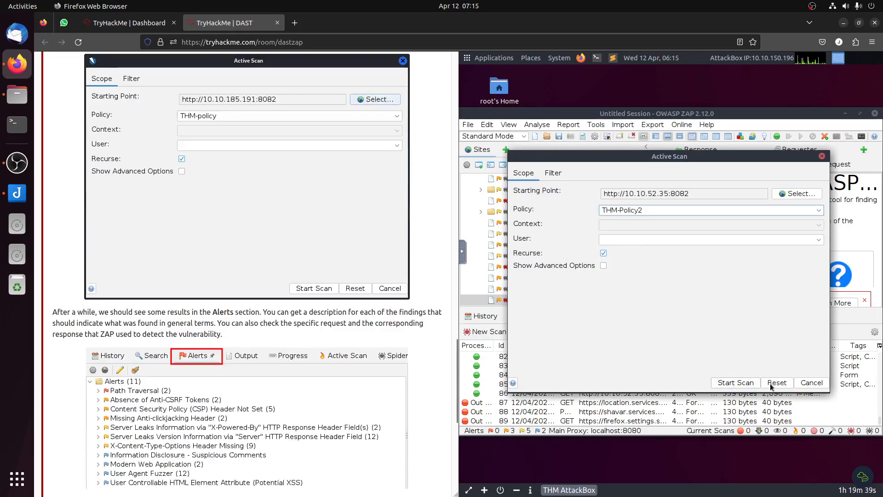
{"action": "left_click", "coordinate": [743, 385]}
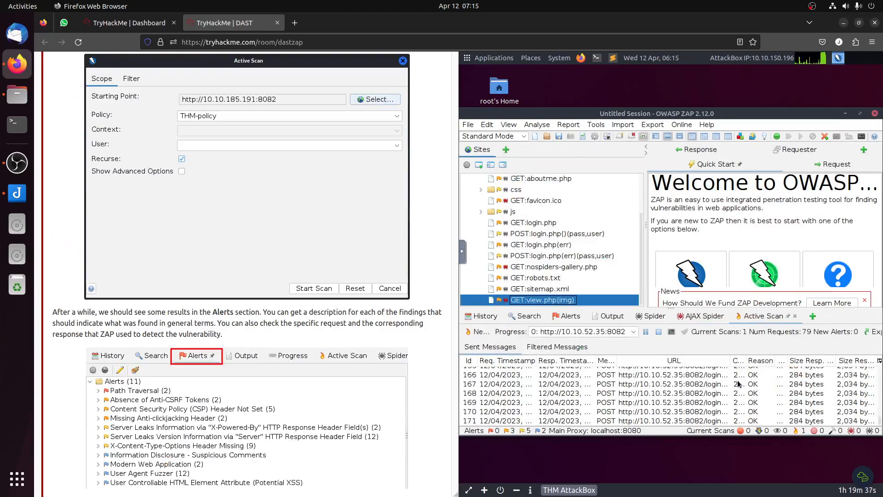
Step: Check the active scan's alerts and inspect the details of the Path Traversal finding
{"action": "scroll", "coordinate": [312, 364], "scroll_direction": "down", "scroll_amount": 5}
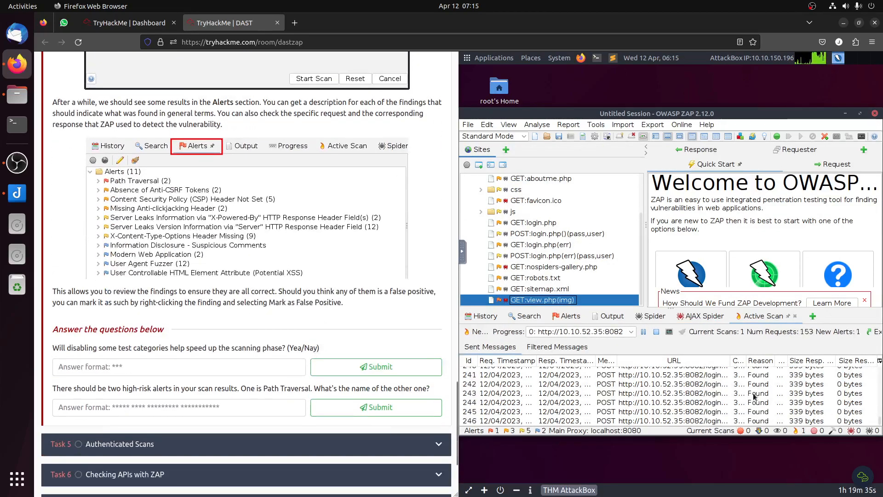
{"action": "left_click", "coordinate": [569, 316]}
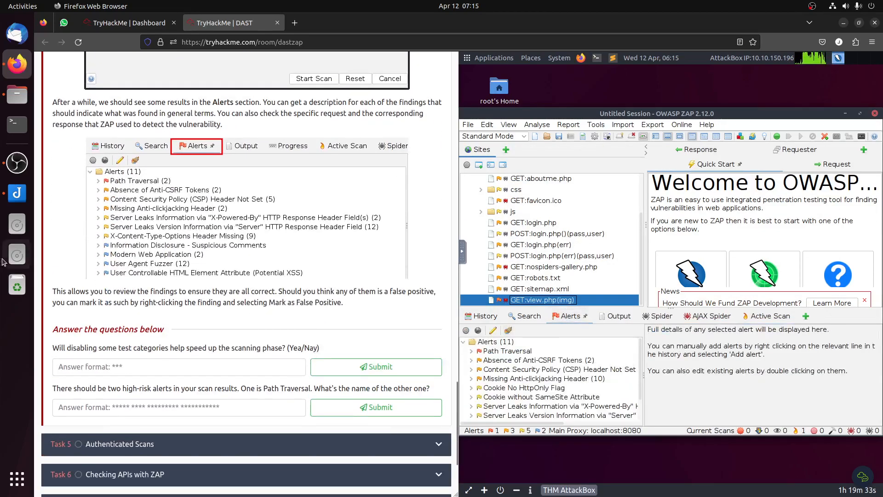
{"action": "left_click", "coordinate": [518, 351]}
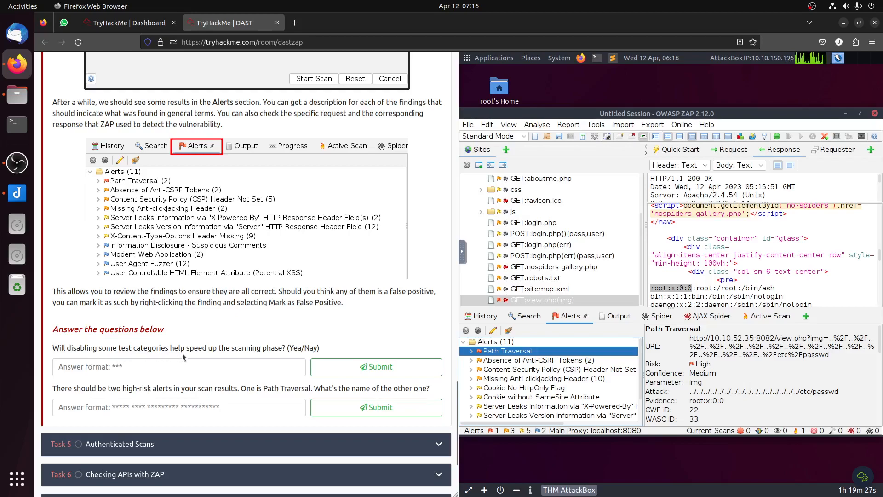
Step: Submit Yea as the answer on whether disabling test categories speeds up the scanning phase
{"action": "left_click", "coordinate": [239, 362]}
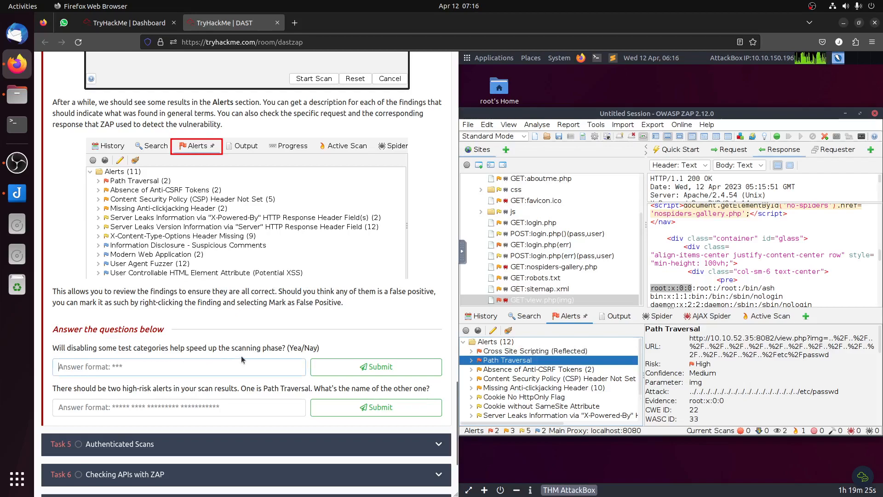
{"action": "type", "text": "Yea"}
{"action": "left_click", "coordinate": [346, 368]}
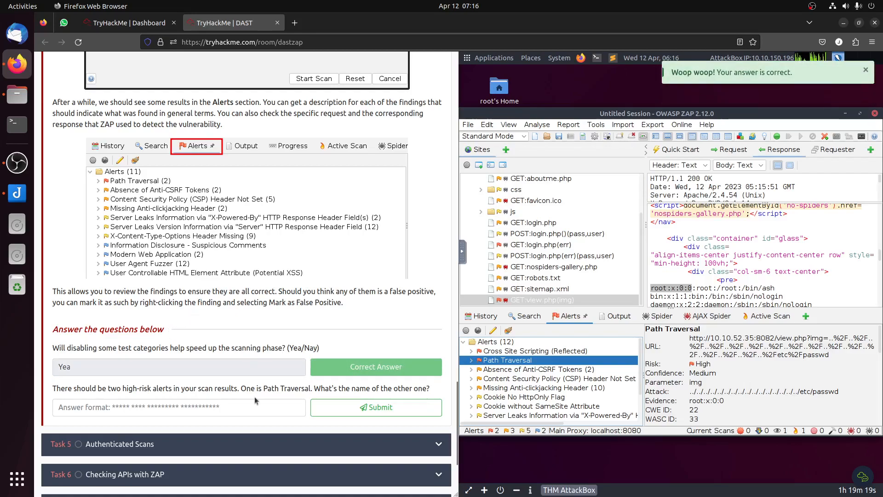
Step: Inspect the other high-risk alert and submit Cross Site Scripting (Reflected) as its name in the room's second question
{"action": "left_click", "coordinate": [523, 352]}
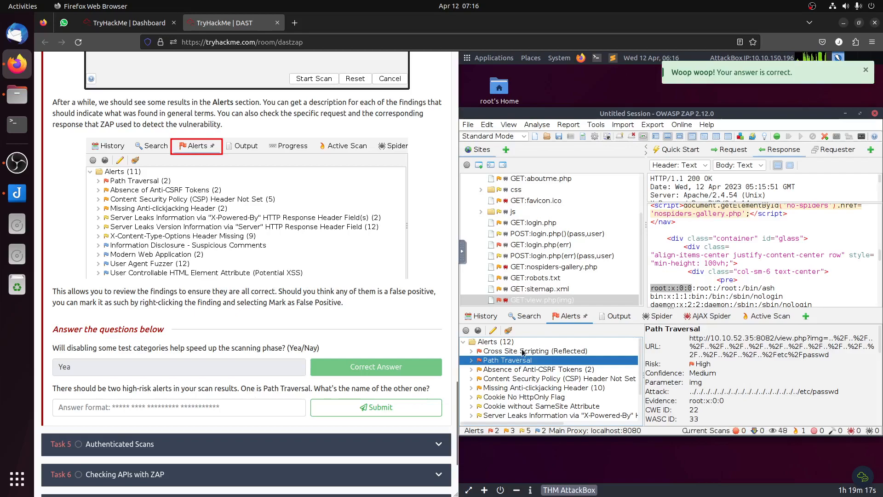
{"action": "left_click", "coordinate": [161, 405]}
{"action": "type", "text": "C"}
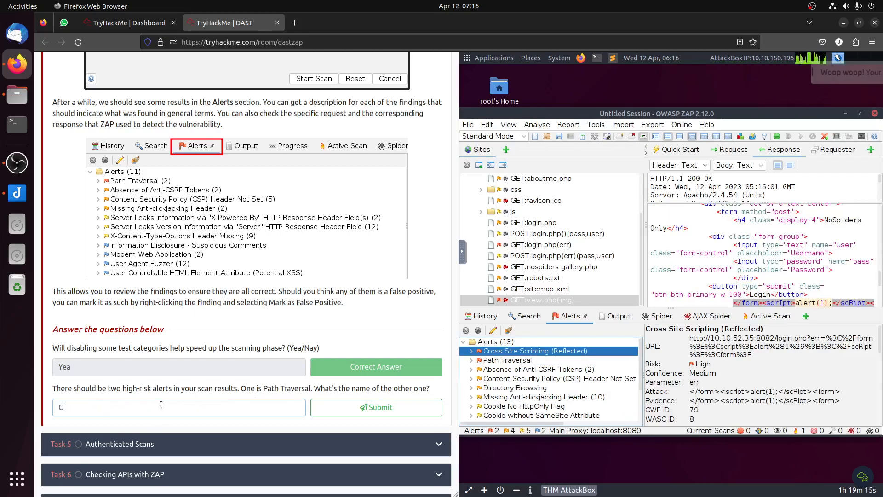
{"action": "type", "text": "ross Site Scription"}
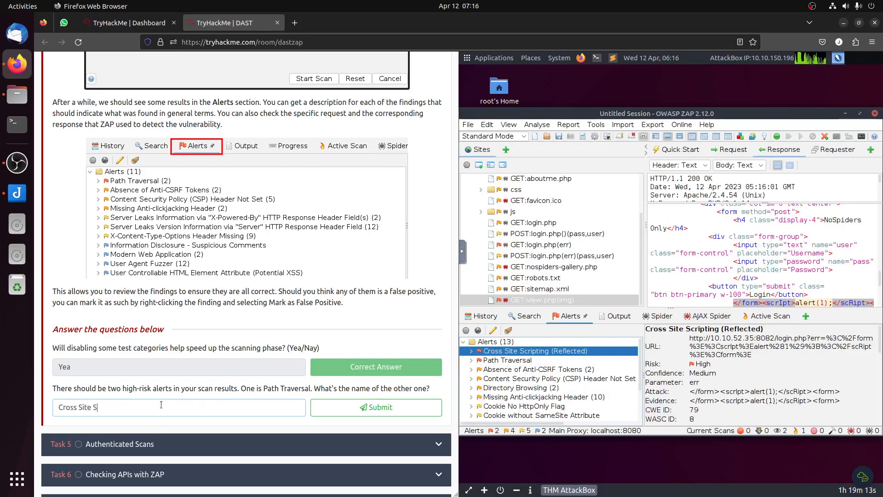
{"action": "key", "text": "BackSpace"}
{"action": "key", "text": "BackSpace"}
{"action": "type", "text": "ng (Ref"}
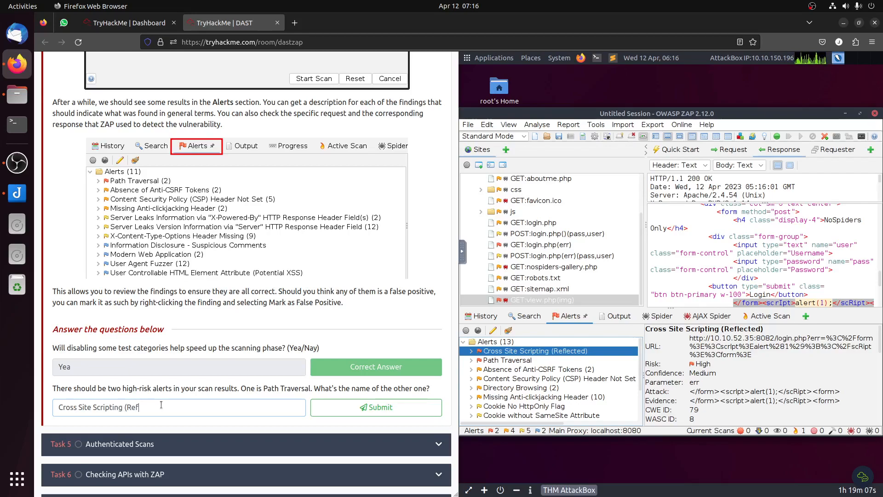
{"action": "type", "text": "lected)"}
{"action": "left_click", "coordinate": [371, 407]}
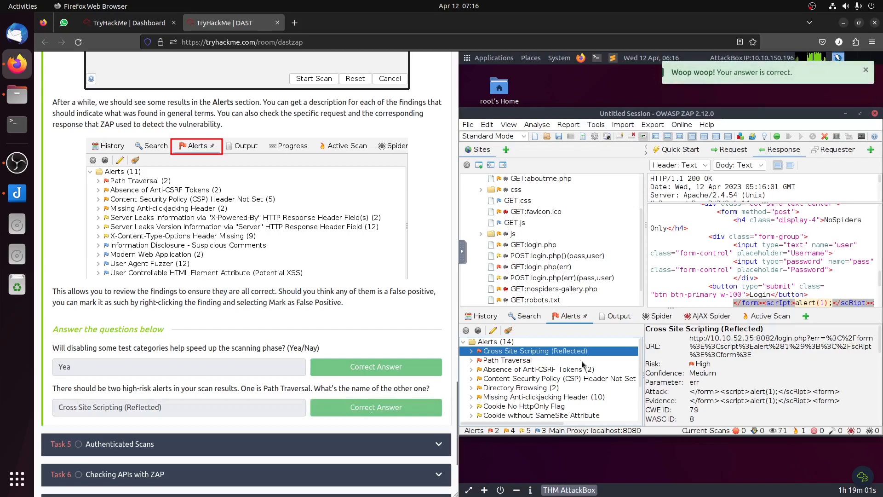
Step: Review the details of the Path Traversal and Cross Site Scripting (Reflected) alerts
{"action": "left_click", "coordinate": [515, 360]}
{"action": "left_click", "coordinate": [514, 352]}
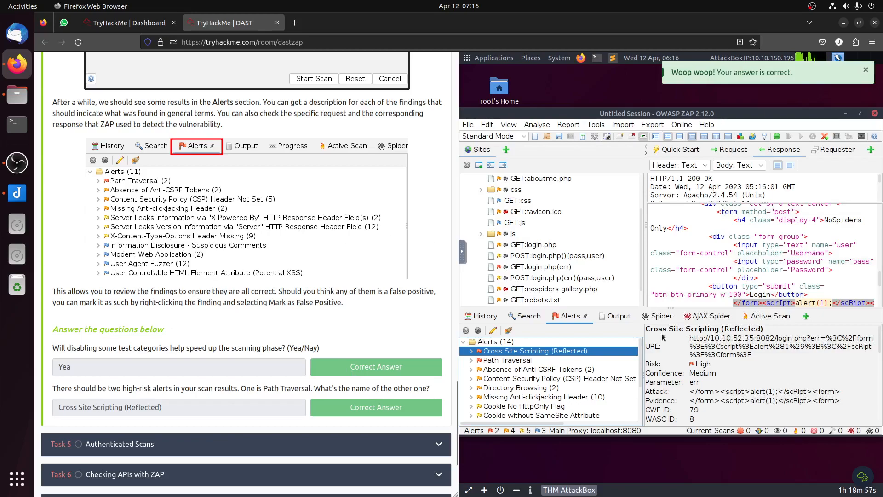
{"action": "scroll", "coordinate": [235, 309], "scroll_direction": "down", "scroll_amount": 3}
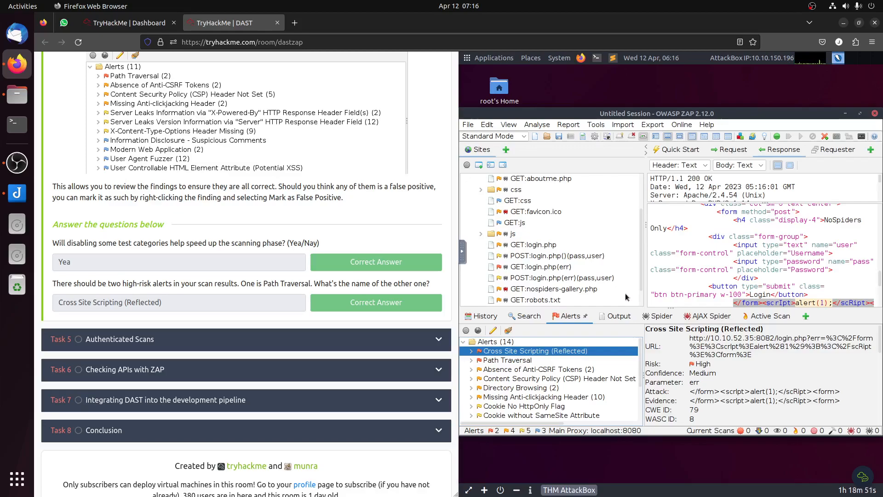
Step: Open Task 5 Authenticated Scans and read its section on dealing with logins and ZEST scripts
{"action": "left_click", "coordinate": [166, 343]}
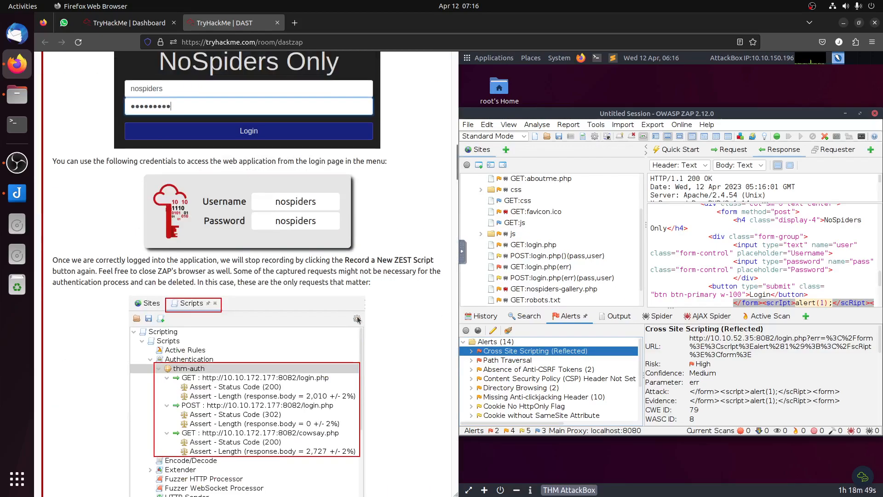
{"action": "left_click_drag", "start_coordinate": [50, 165], "coordinate": [210, 166]}
{"action": "left_click", "coordinate": [339, 249]}
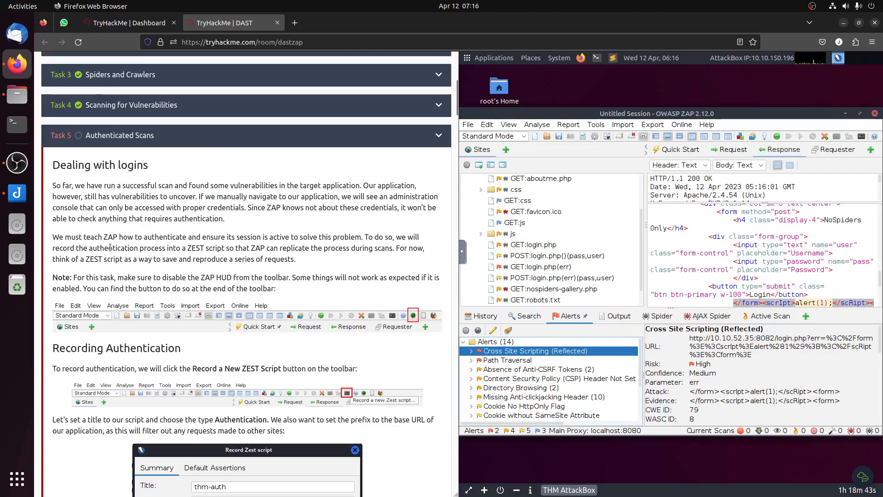
{"action": "left_click_drag", "start_coordinate": [103, 235], "coordinate": [373, 249]}
{"action": "left_click", "coordinate": [375, 257]}
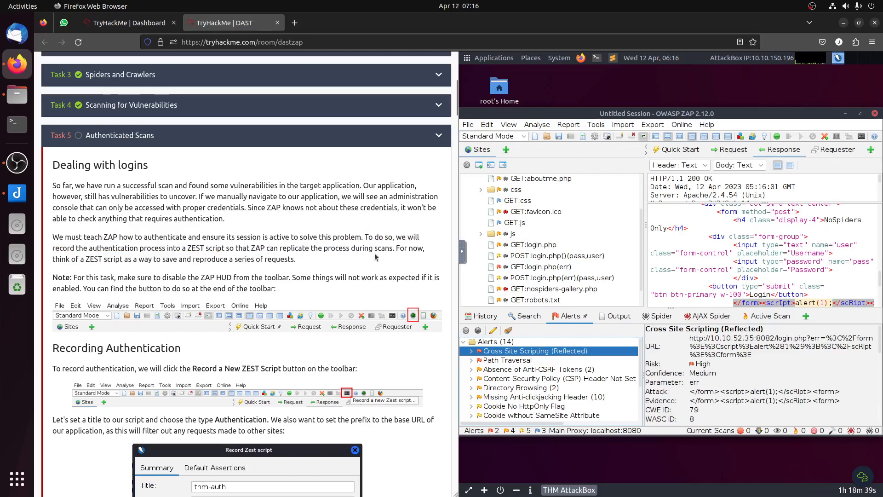
{"action": "left_click_drag", "start_coordinate": [191, 248], "coordinate": [251, 256]}
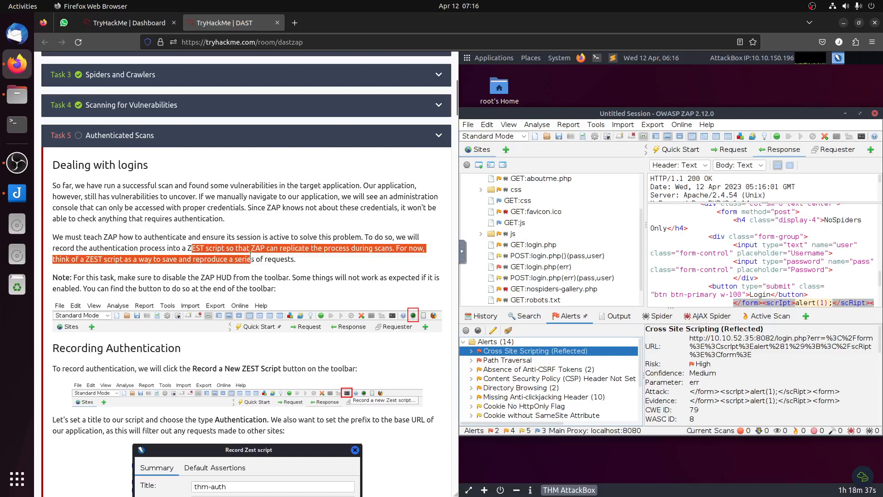
Step: Move and widen the ZAP window to expose its full set of tools, and disable the ZAP HUD following the room's note
{"action": "left_click_drag", "start_coordinate": [767, 118], "coordinate": [728, 123]}
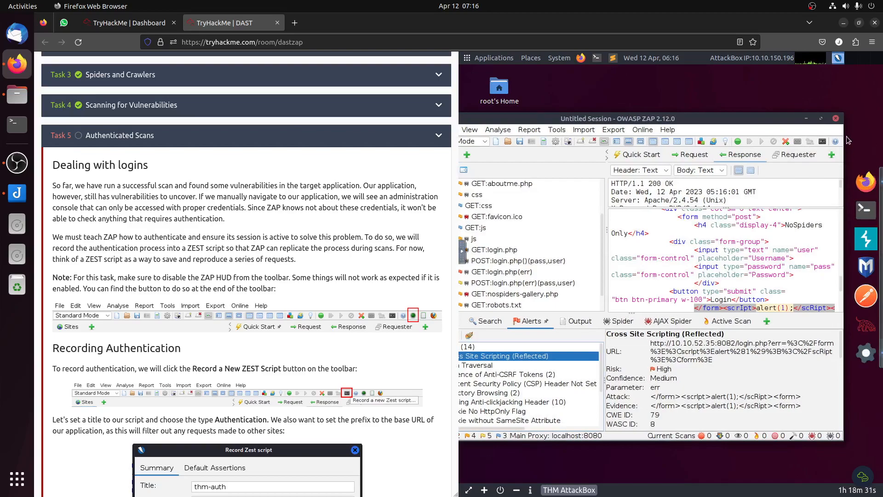
{"action": "left_click_drag", "start_coordinate": [843, 135], "coordinate": [882, 136]}
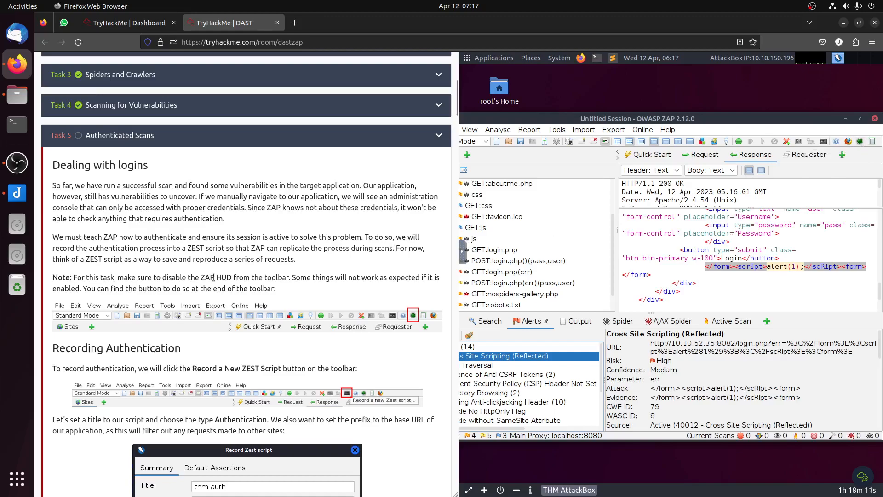
{"action": "left_click", "coordinate": [859, 143]}
Step: Begin a new ZEST script recording titled thm-auth with the type Authentication
{"action": "scroll", "coordinate": [313, 276], "scroll_direction": "down", "scroll_amount": 2}
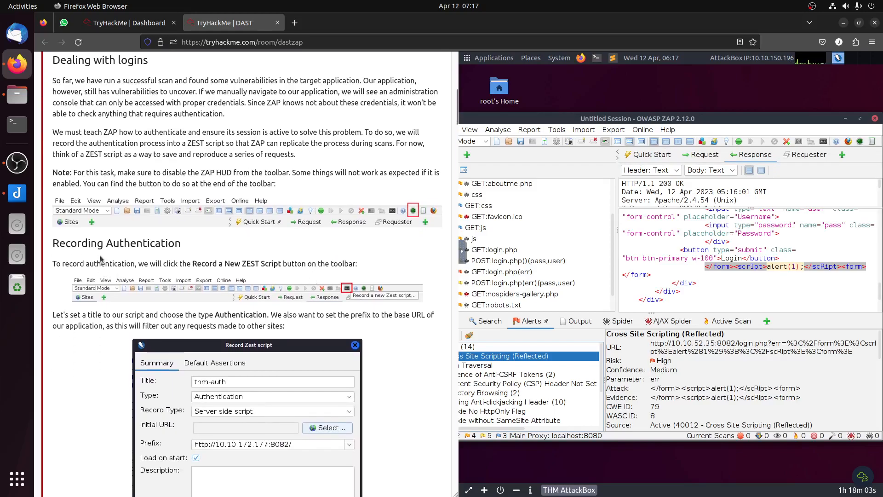
{"action": "scroll", "coordinate": [353, 293], "scroll_direction": "down", "scroll_amount": 3}
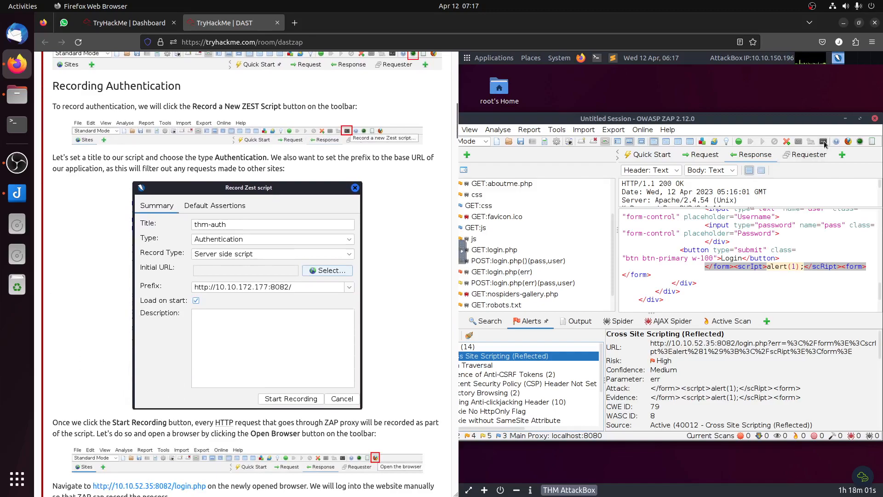
{"action": "left_click", "coordinate": [825, 145]}
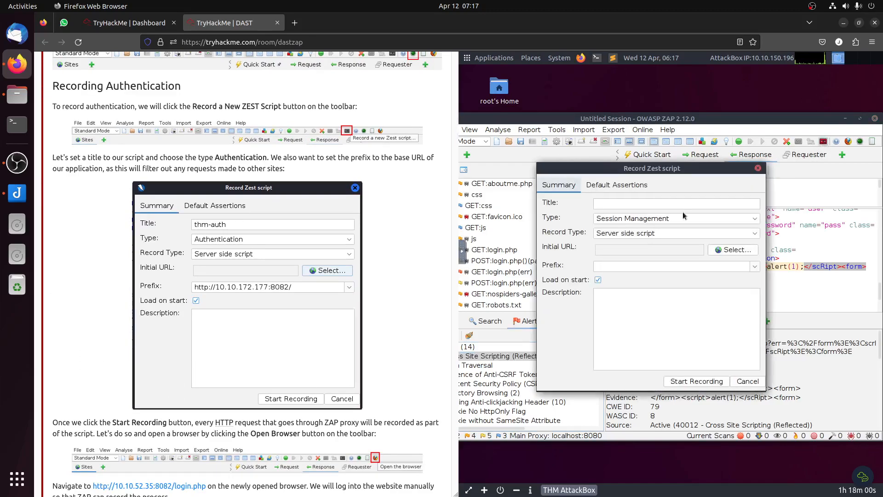
{"action": "left_click", "coordinate": [637, 204]}
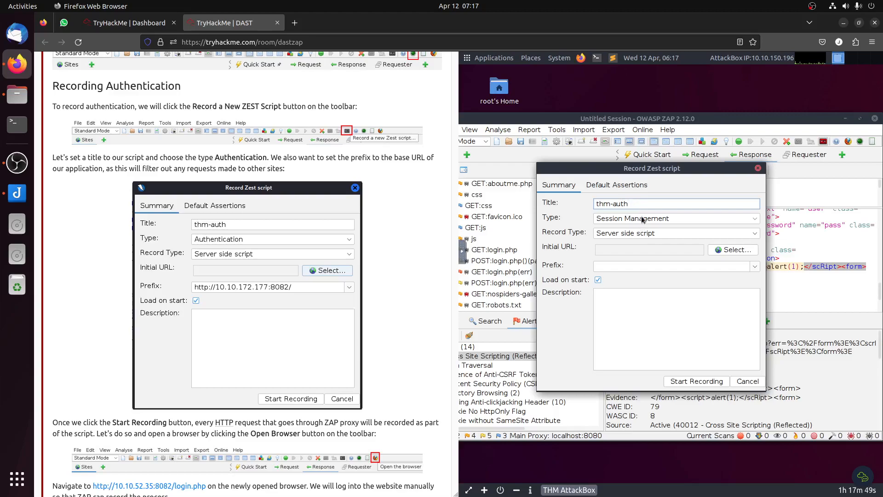
{"action": "left_click", "coordinate": [644, 220]}
{"action": "left_click", "coordinate": [632, 251]}
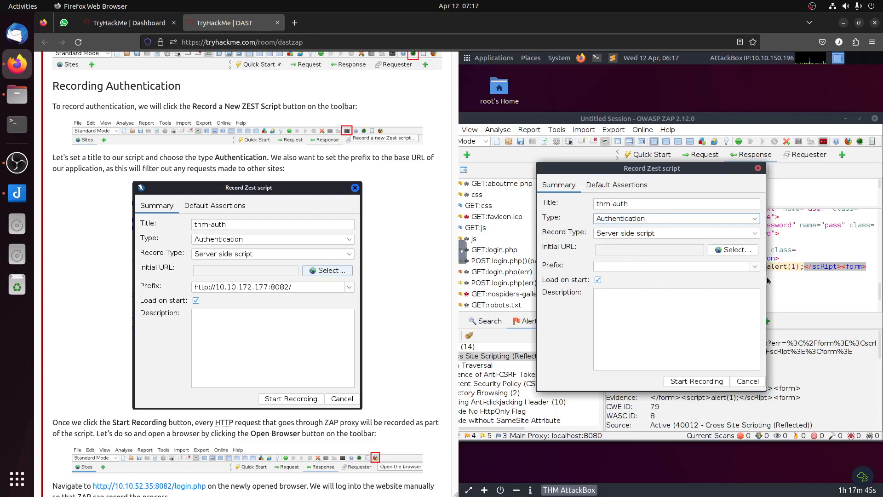
{"action": "left_click", "coordinate": [756, 267]}
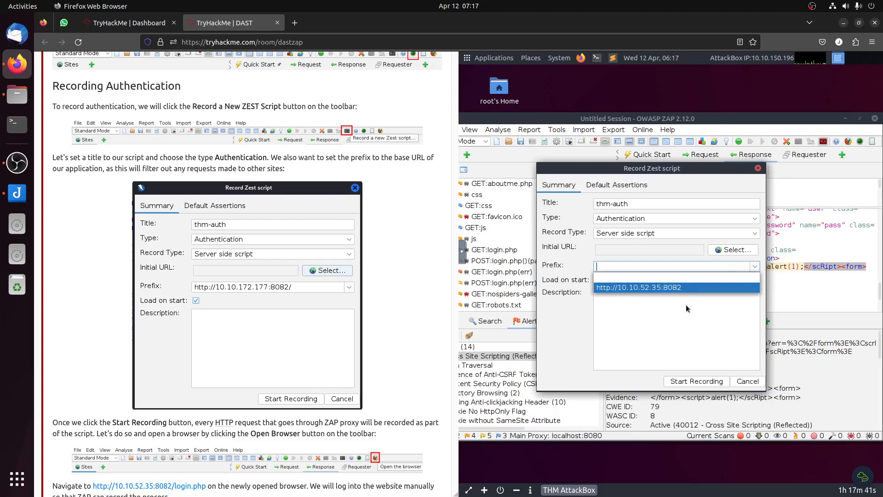
{"action": "left_click", "coordinate": [681, 287]}
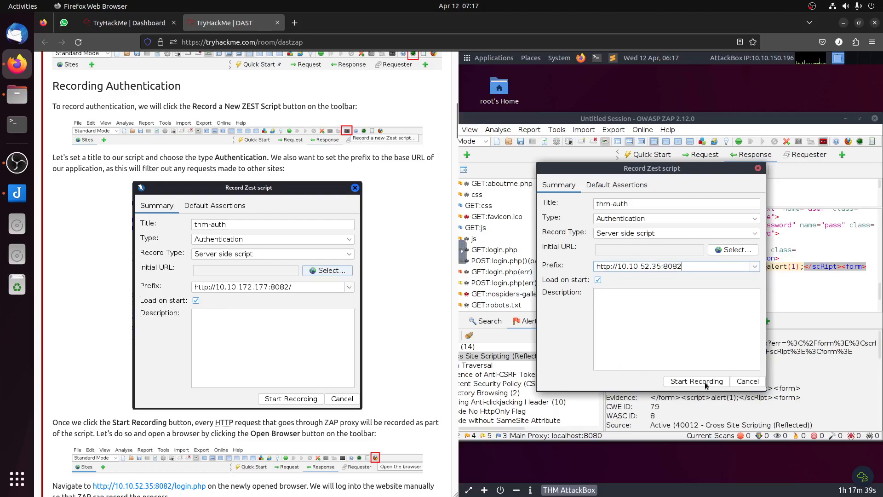
{"action": "scroll", "coordinate": [256, 339], "scroll_direction": "down", "scroll_amount": 2}
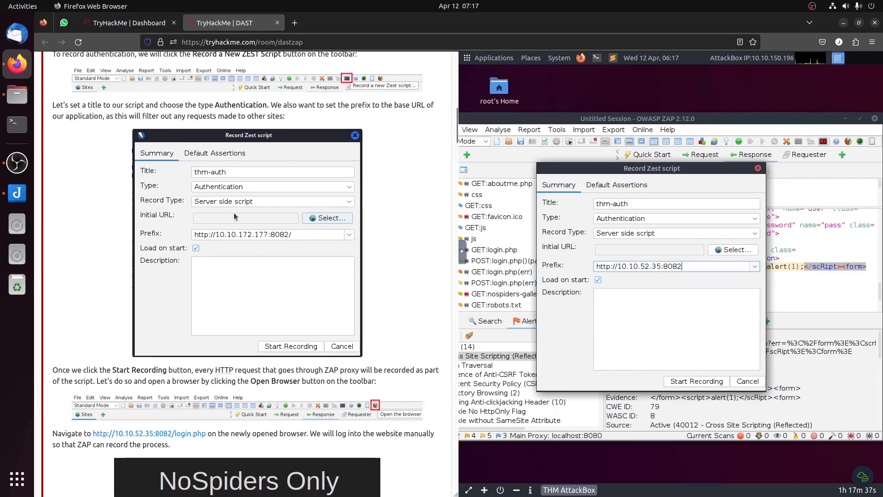
{"action": "scroll", "coordinate": [316, 242], "scroll_direction": "down", "scroll_amount": 4}
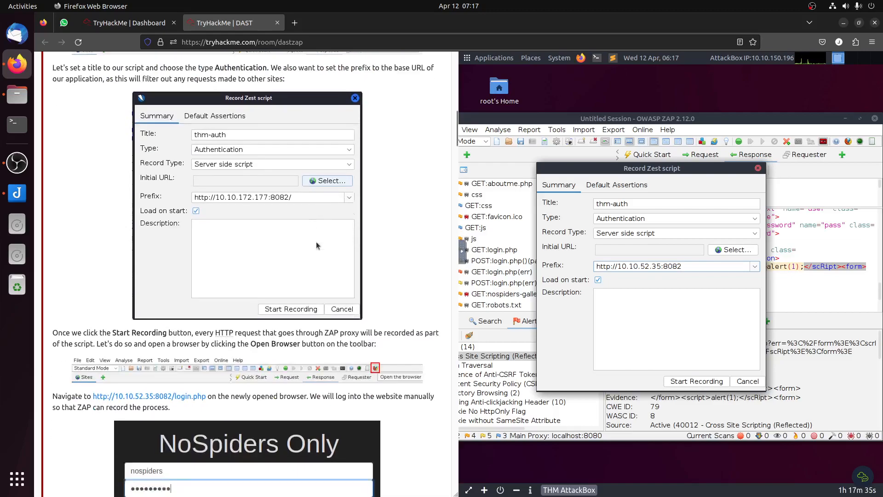
{"action": "left_click", "coordinate": [699, 385]}
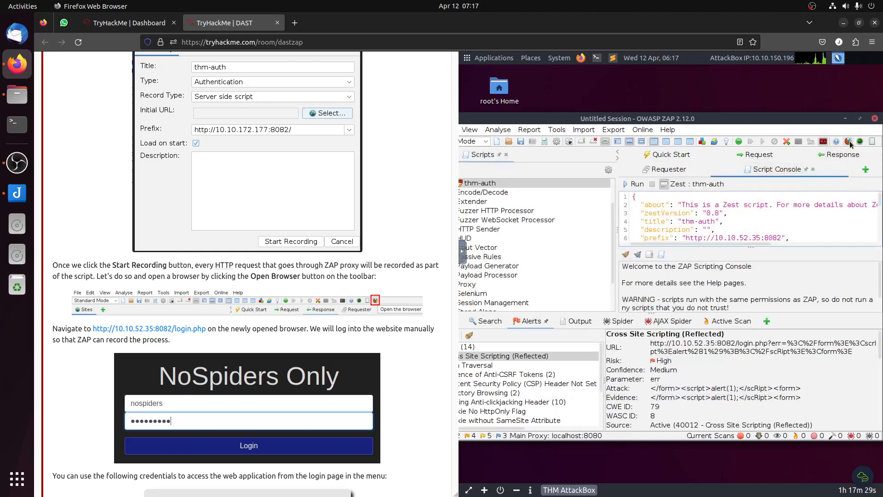
{"action": "left_click", "coordinate": [849, 142]}
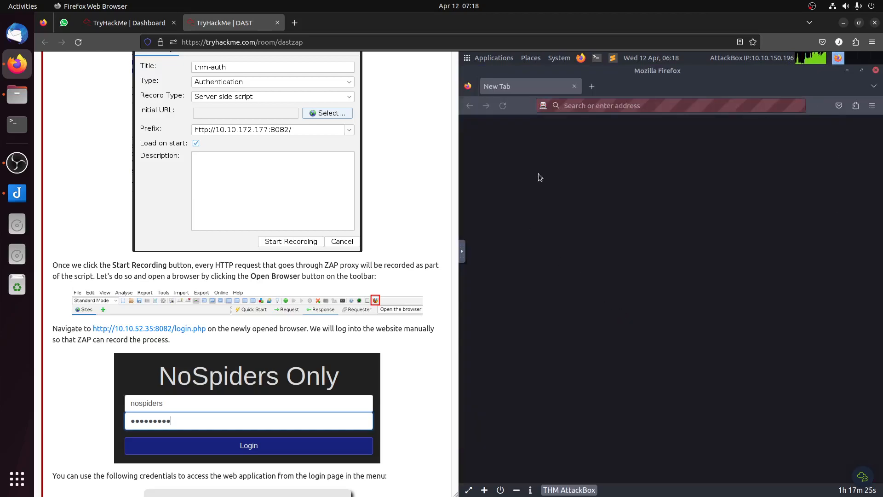
{"action": "scroll", "coordinate": [354, 288], "scroll_direction": "down", "scroll_amount": 1}
{"action": "scroll", "coordinate": [353, 289], "scroll_direction": "down", "scroll_amount": 1}
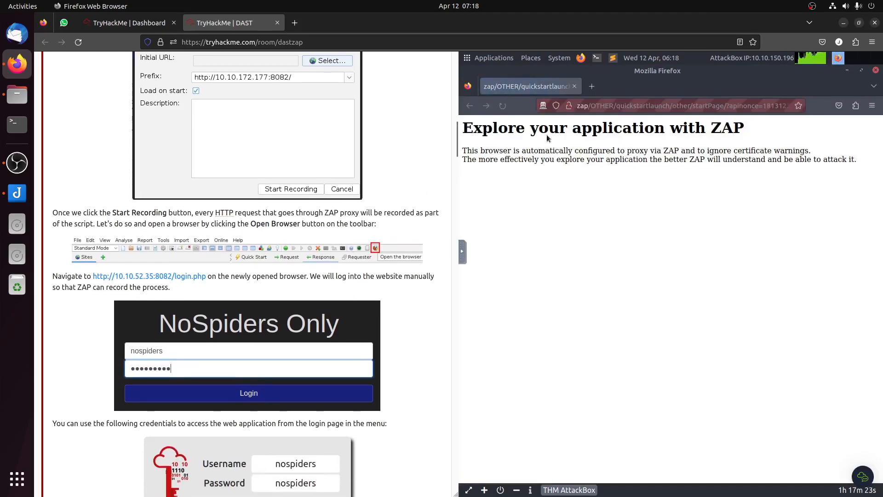
{"action": "left_click", "coordinate": [635, 105]}
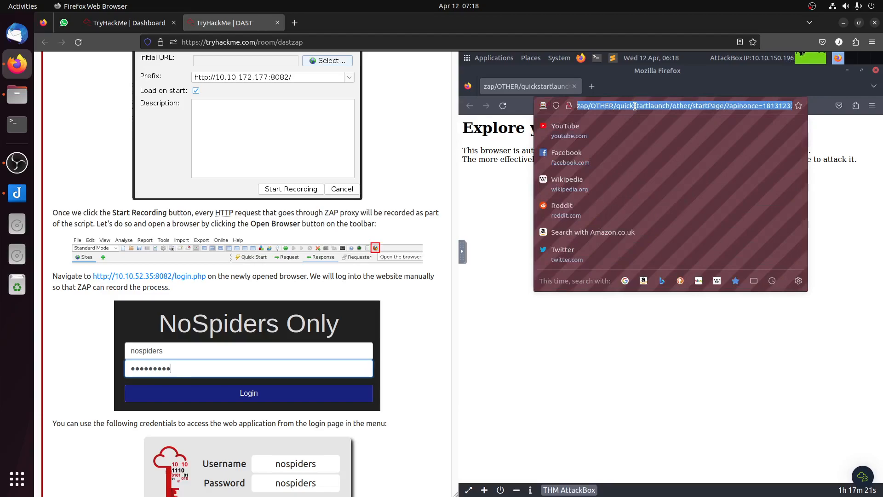
{"action": "type", "text": "http://10.10"}
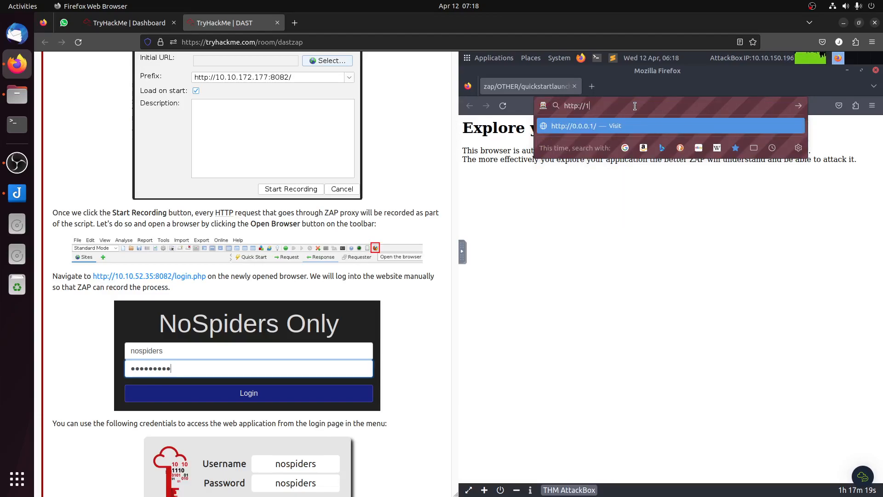
{"action": "type", "text": ".52.35:8082/login.php"}
{"action": "key", "text": "Return"}
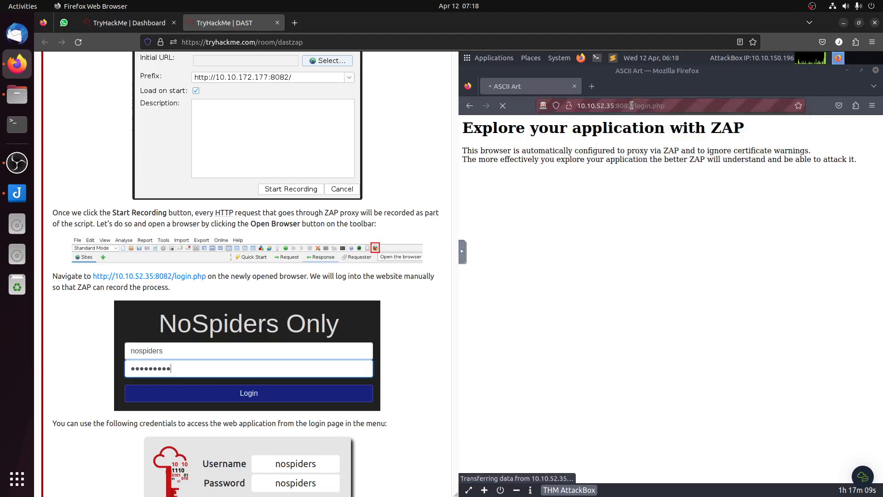
Step: Log in to the NoSpiders Only page with the username and password given in the room's task
{"action": "scroll", "coordinate": [365, 299], "scroll_direction": "down", "scroll_amount": 5}
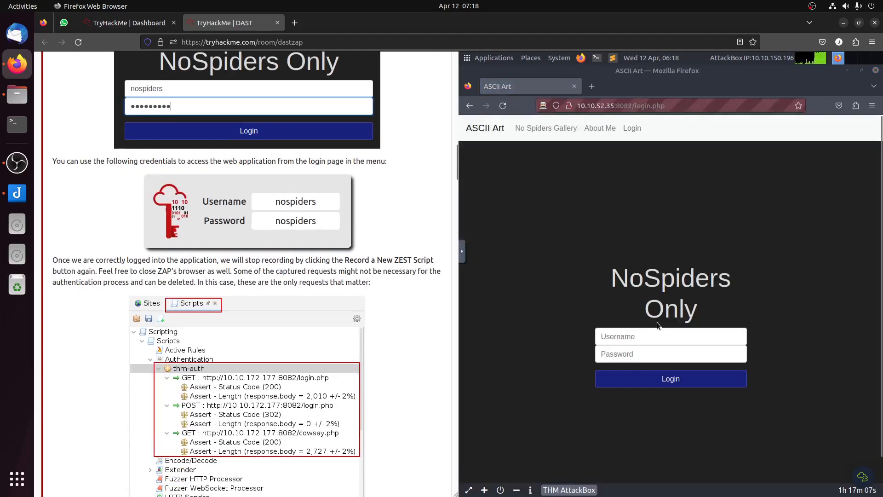
{"action": "left_click", "coordinate": [657, 336]}
{"action": "type", "text": "nospiders"}
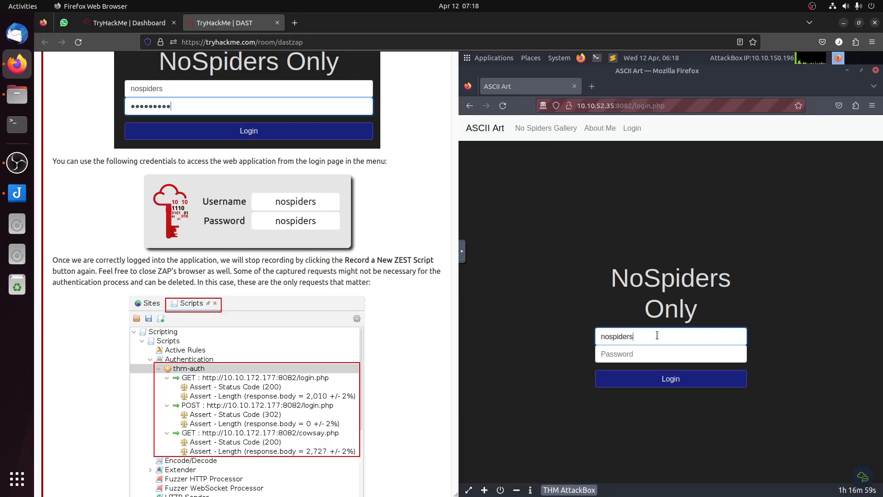
{"action": "double_click", "coordinate": [640, 340]}
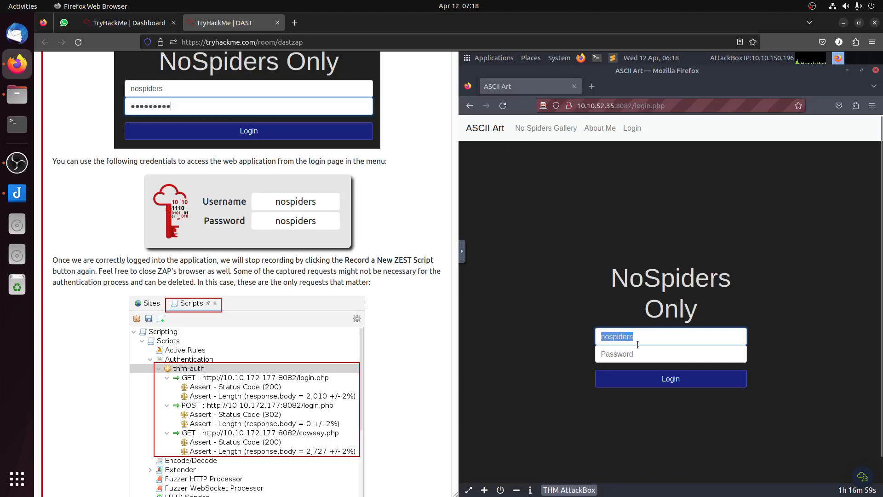
{"action": "left_click", "coordinate": [635, 356]}
{"action": "key", "text": "ctrl+v"}
{"action": "left_click", "coordinate": [654, 377]}
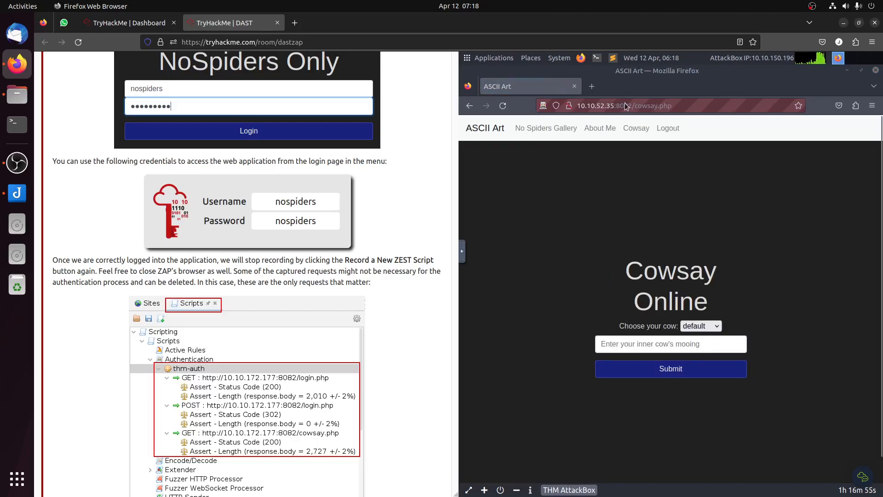
Step: Return to OWASP ZAP, stop the ZEST script recording and shift the window to show the script tree
{"action": "mouse_move", "coordinate": [869, 266]}
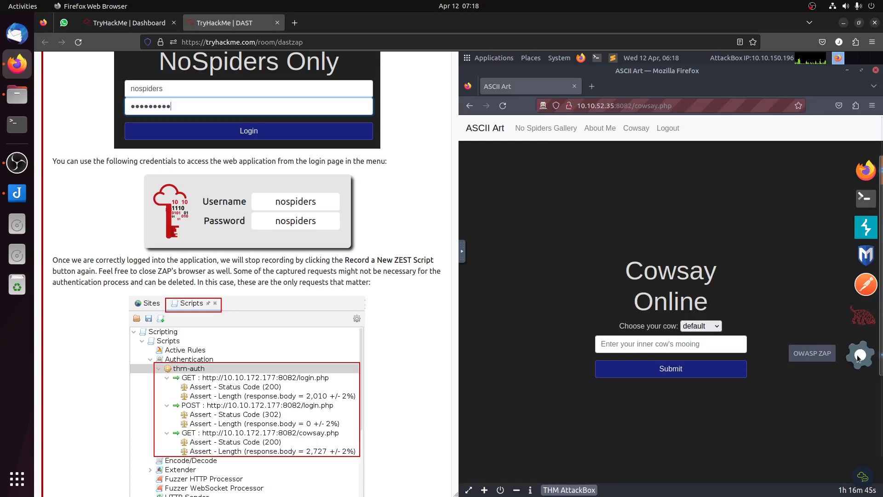
{"action": "left_click", "coordinate": [860, 355]}
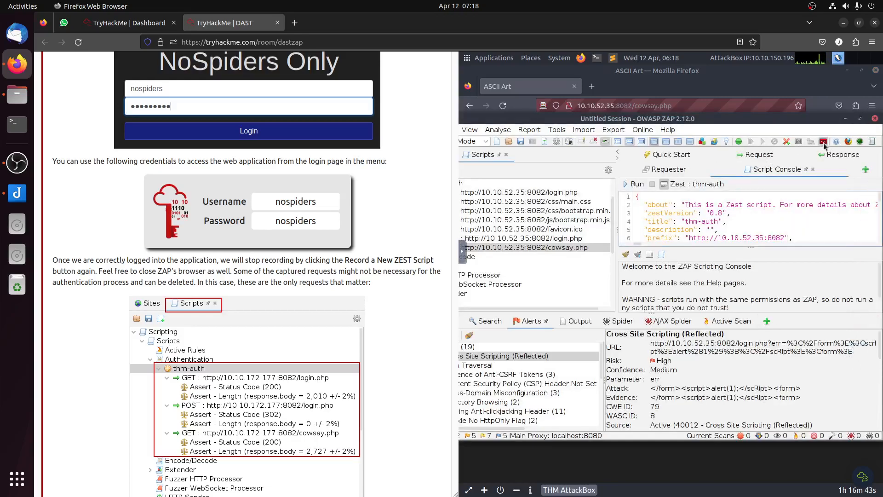
{"action": "left_click", "coordinate": [823, 142]}
{"action": "left_click_drag", "start_coordinate": [555, 120], "coordinate": [593, 122]}
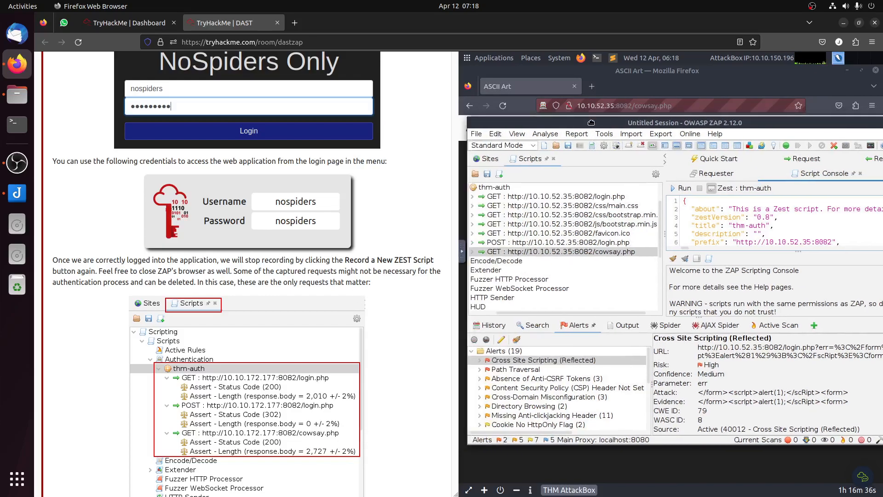
Step: Review the requests recorded under the thm-auth script, from login.php through cowsay.php
{"action": "left_click", "coordinate": [490, 188]}
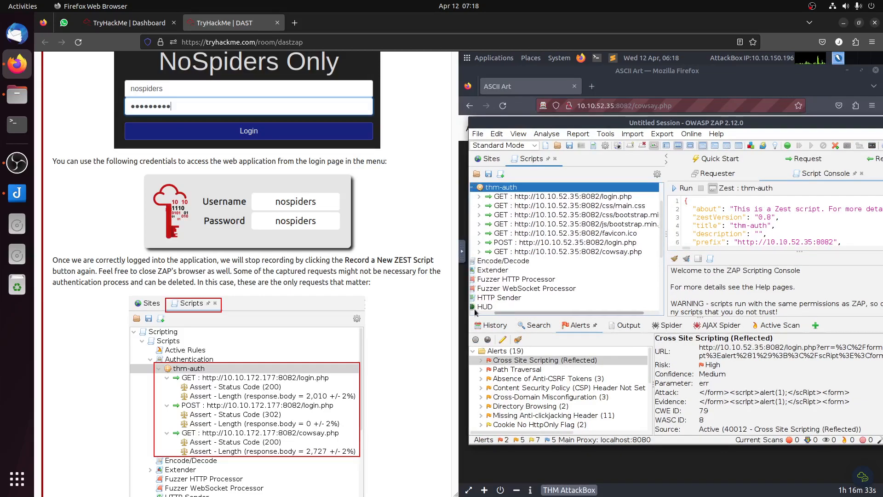
{"action": "left_click_drag", "start_coordinate": [476, 313], "coordinate": [471, 312]}
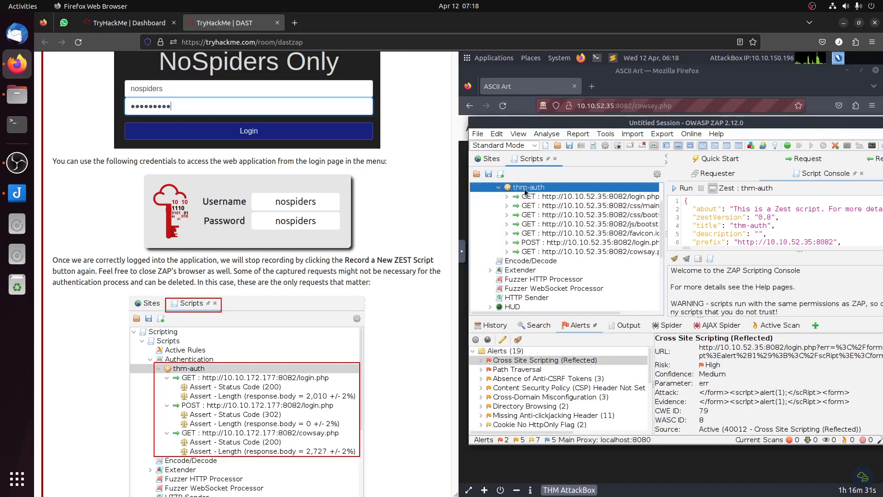
{"action": "left_click", "coordinate": [555, 199]}
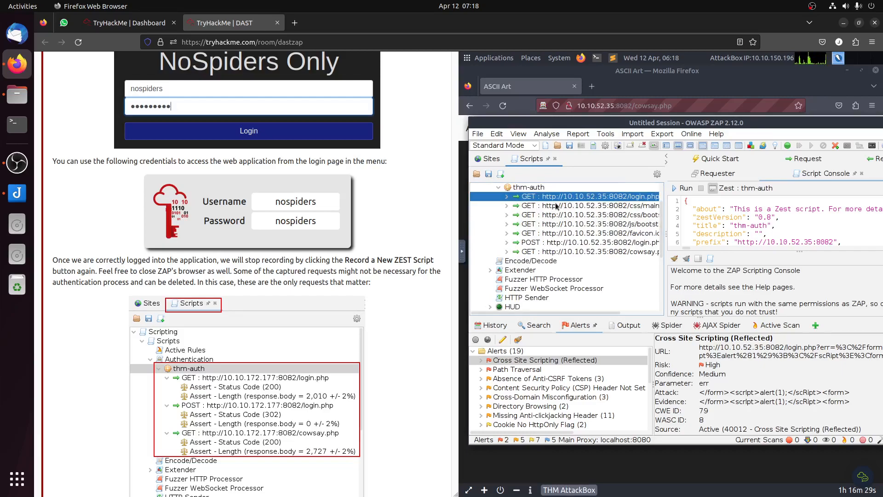
{"action": "key", "text": "Down"}
{"action": "key", "text": "Down"}
{"action": "key", "text": "Down"}
{"action": "key", "text": "Down"}
{"action": "key", "text": "Down"}
{"action": "key", "text": "Down"}
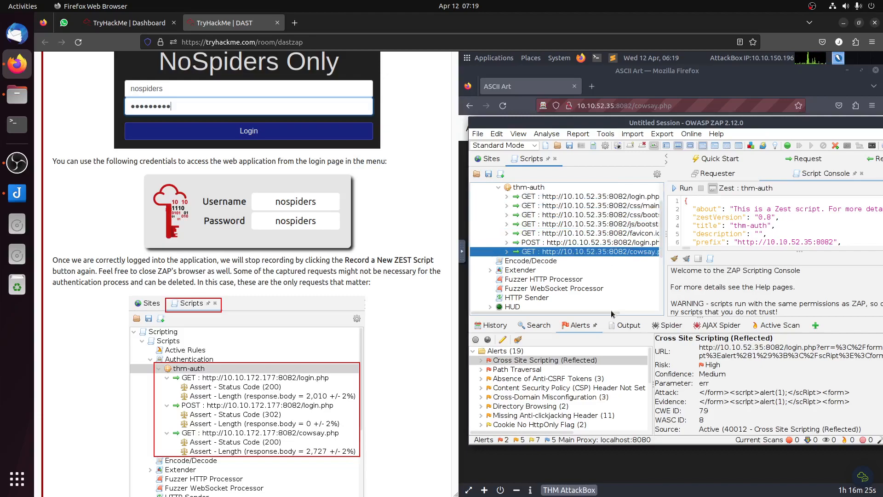
{"action": "scroll", "coordinate": [635, 259], "scroll_direction": "right", "scroll_amount": 2}
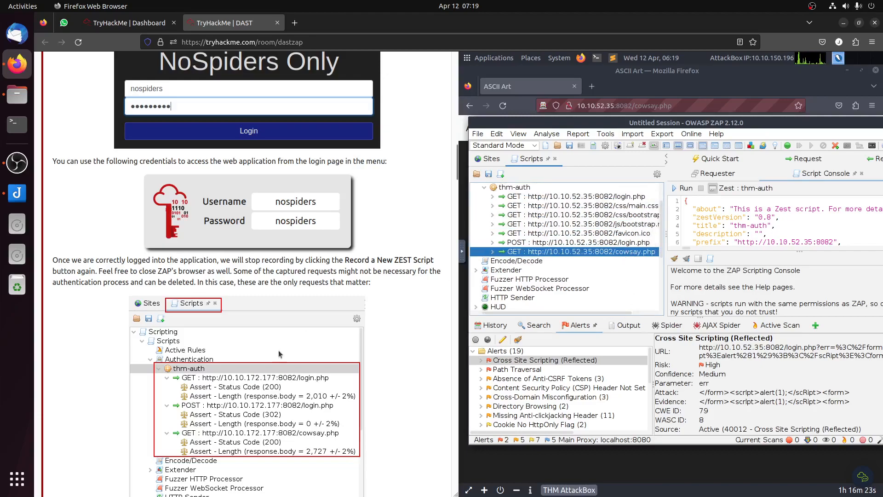
Step: Read the room's instructions for testing the recording and run the thm-auth script
{"action": "scroll", "coordinate": [282, 353], "scroll_direction": "down", "scroll_amount": 5}
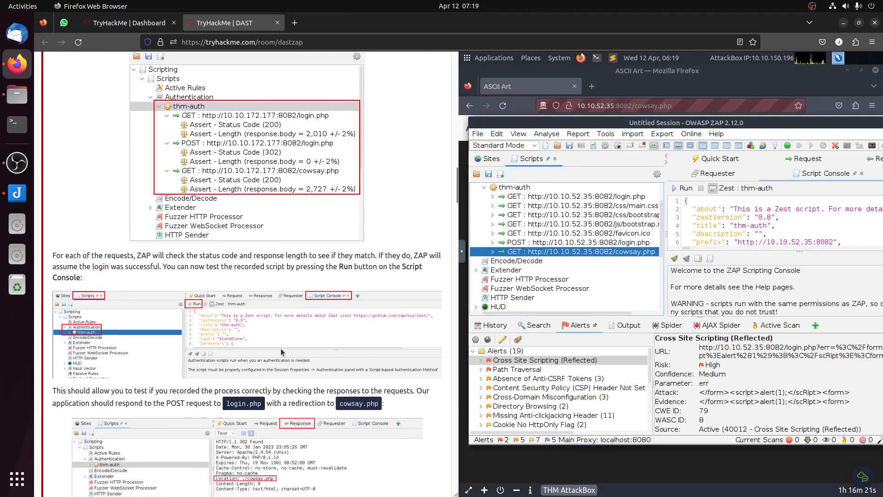
{"action": "left_click", "coordinate": [515, 188]}
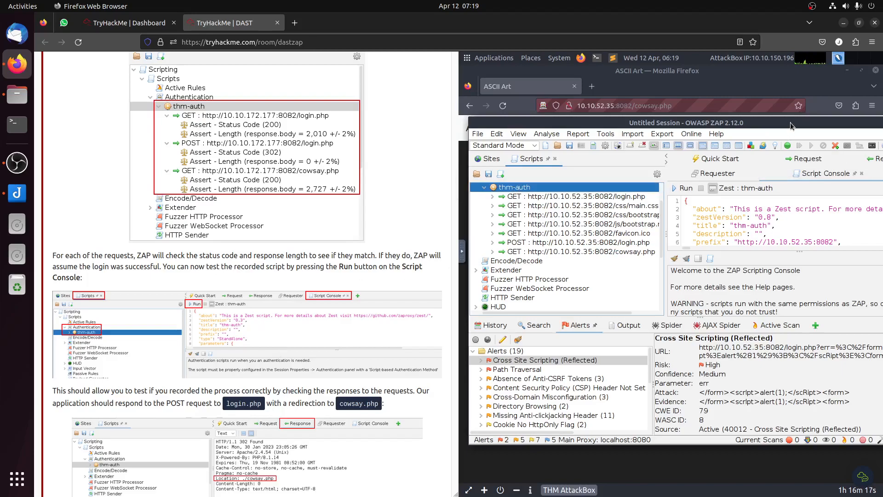
{"action": "left_click_drag", "start_coordinate": [778, 122], "coordinate": [755, 123]}
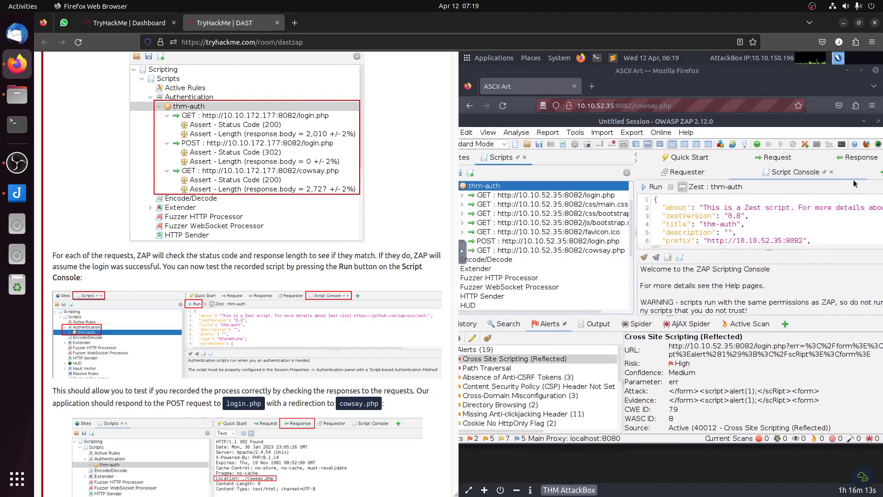
{"action": "left_click", "coordinate": [859, 180]}
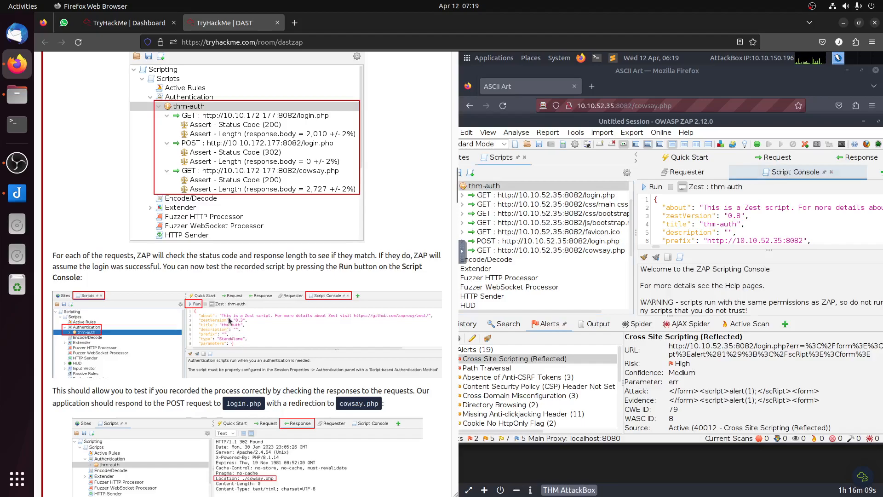
{"action": "left_click", "coordinate": [229, 321]}
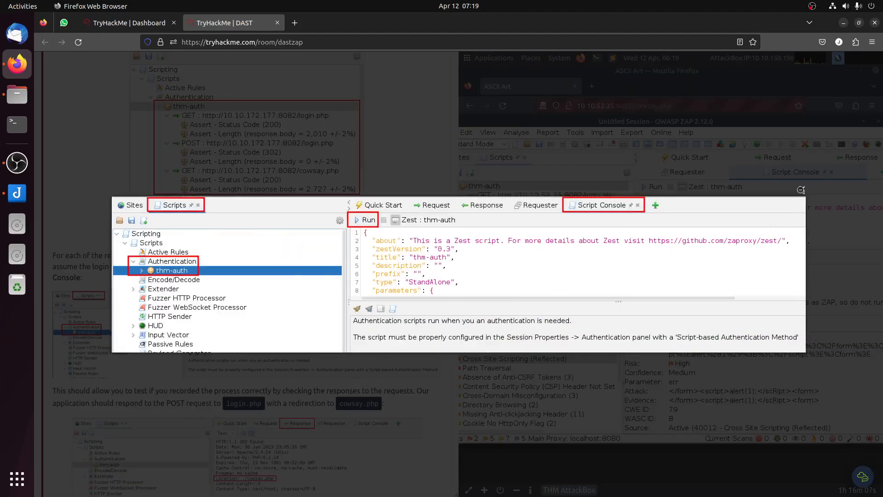
{"action": "left_click", "coordinate": [801, 190]}
{"action": "scroll", "coordinate": [731, 229], "scroll_direction": "down", "scroll_amount": 3}
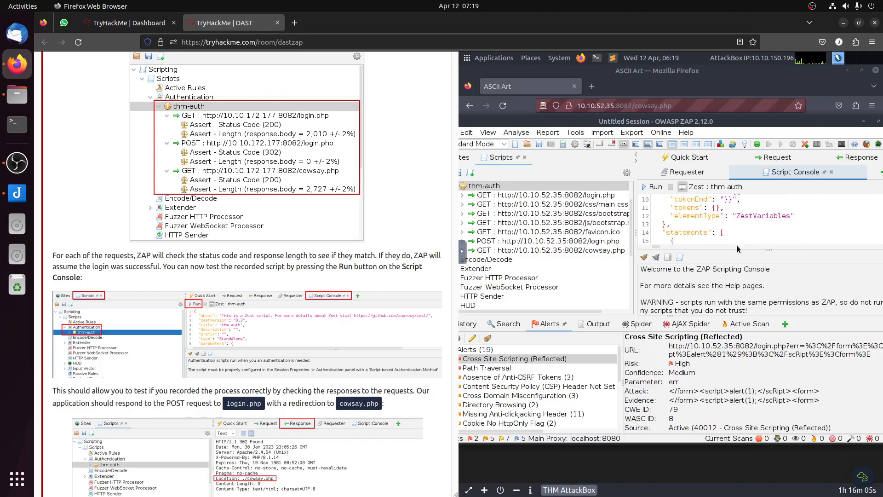
{"action": "left_click", "coordinate": [654, 187]}
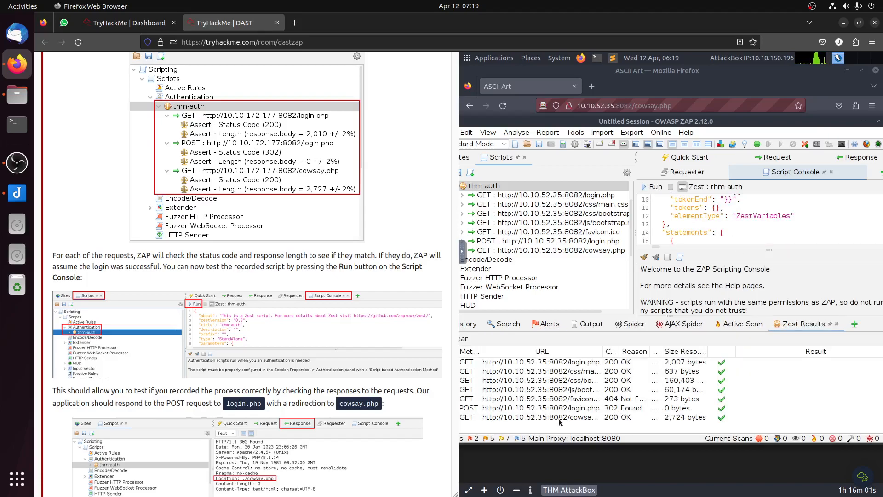
Step: Select the POST login.php entry in the Zest results and look through the thm-auth script's source
{"action": "left_click", "coordinate": [599, 409]}
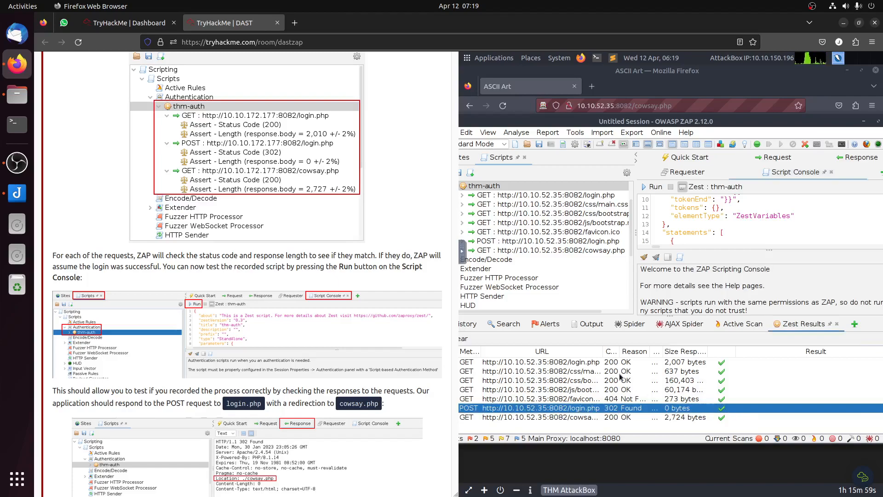
{"action": "scroll", "coordinate": [747, 232], "scroll_direction": "up", "scroll_amount": 3}
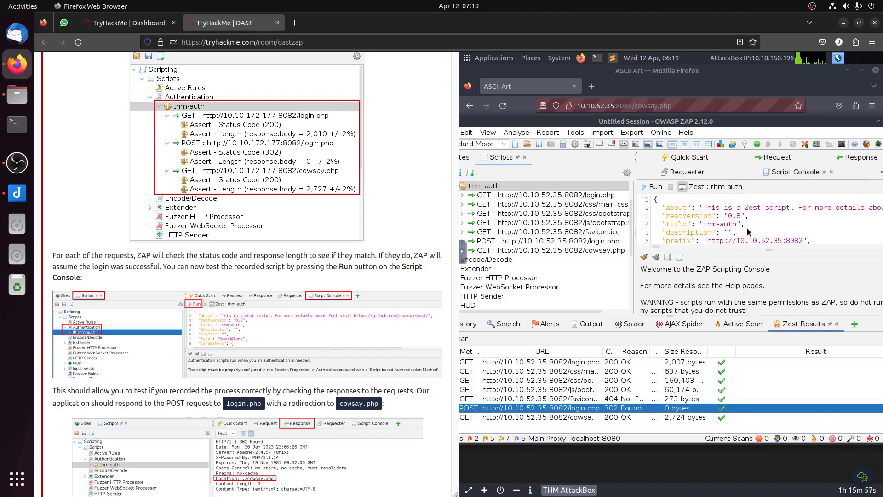
{"action": "scroll", "coordinate": [682, 234], "scroll_direction": "down", "scroll_amount": 2}
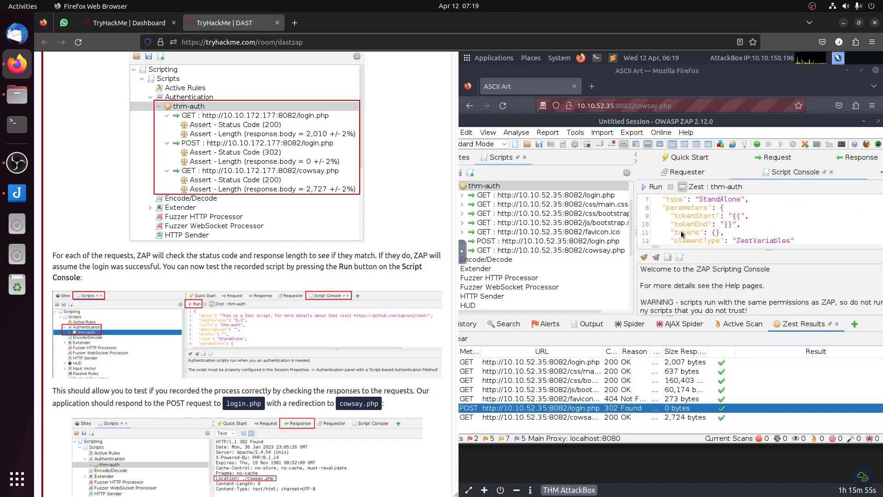
{"action": "scroll", "coordinate": [685, 230], "scroll_direction": "down", "scroll_amount": 2}
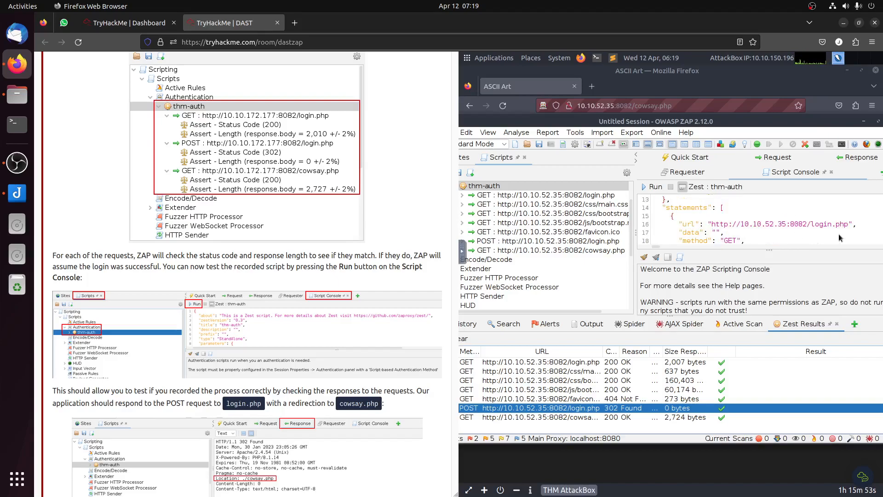
{"action": "scroll", "coordinate": [787, 231], "scroll_direction": "down", "scroll_amount": 2}
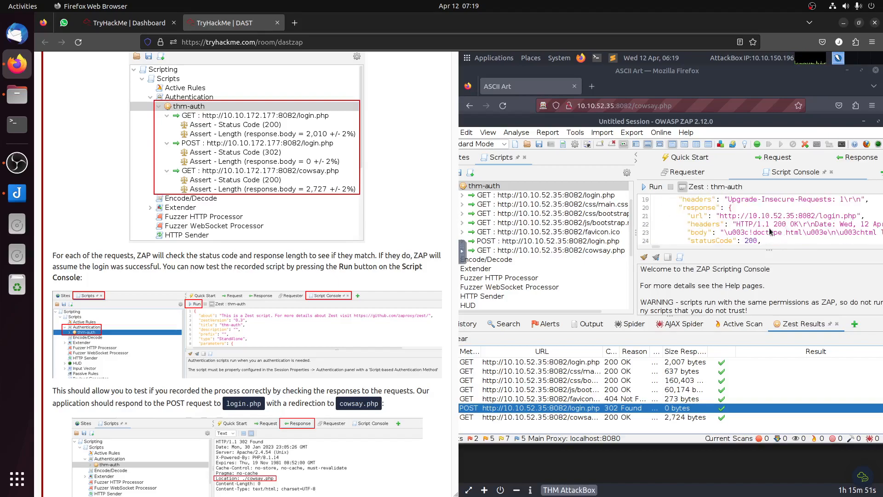
{"action": "scroll", "coordinate": [771, 232], "scroll_direction": "down", "scroll_amount": 2}
{"action": "scroll", "coordinate": [771, 232], "scroll_direction": "down", "scroll_amount": 1}
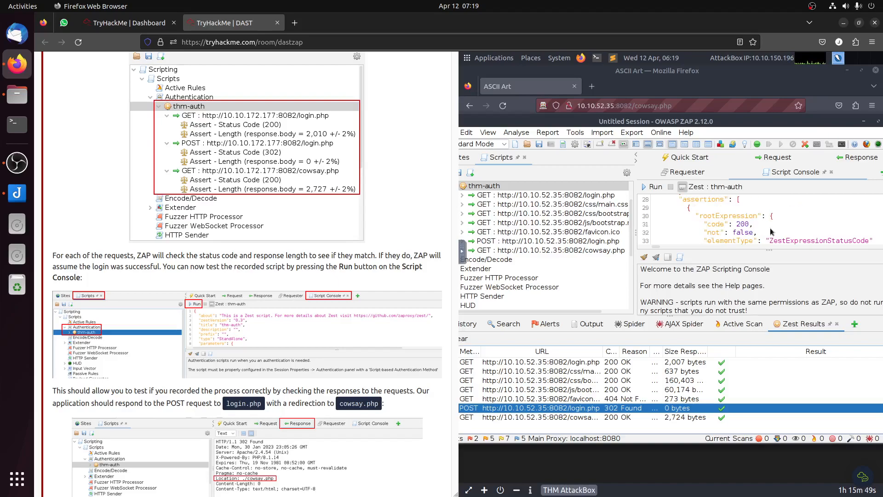
{"action": "scroll", "coordinate": [298, 357], "scroll_direction": "down", "scroll_amount": 3}
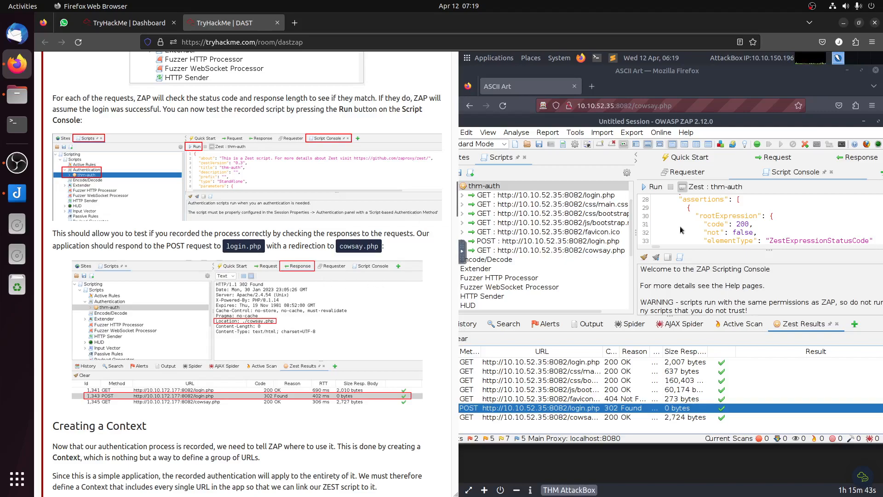
{"action": "scroll", "coordinate": [795, 211], "scroll_direction": "up", "scroll_amount": 9}
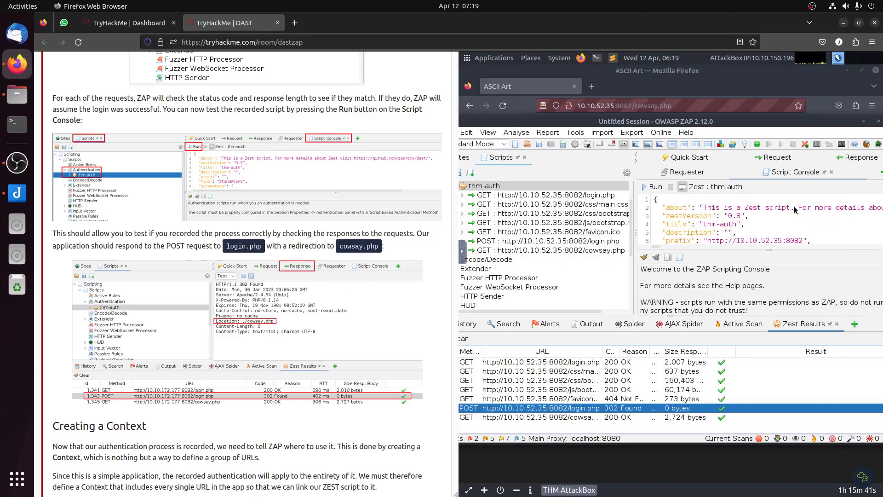
Step: Show the response to the POST login.php request and enlarge the header area to check its redirect location
{"action": "left_click", "coordinate": [858, 157]}
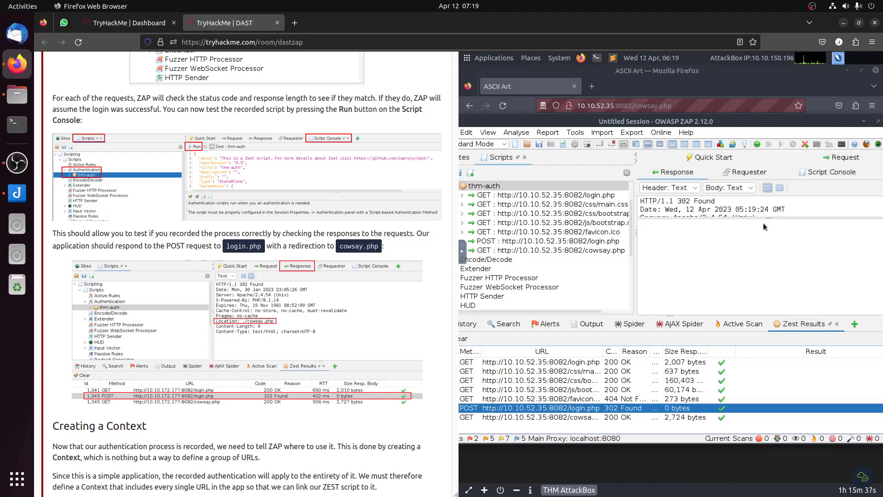
{"action": "left_click_drag", "start_coordinate": [763, 214], "coordinate": [773, 275]}
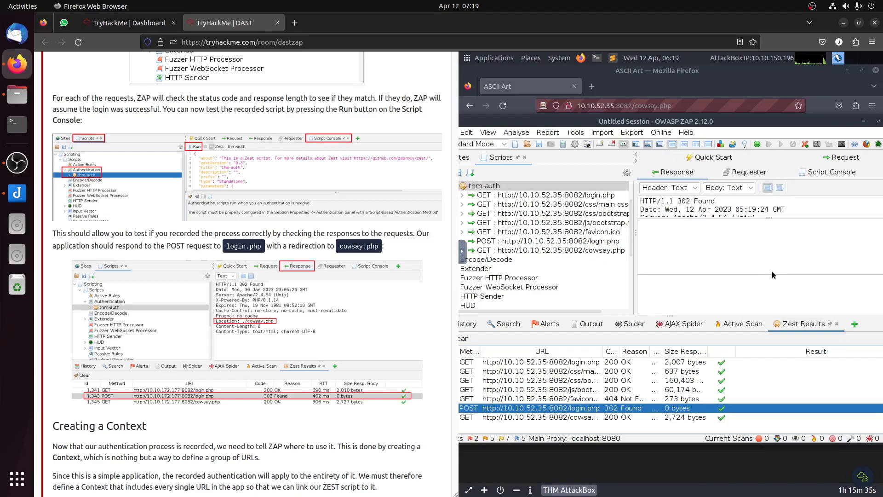
{"action": "scroll", "coordinate": [762, 247], "scroll_direction": "down", "scroll_amount": 1}
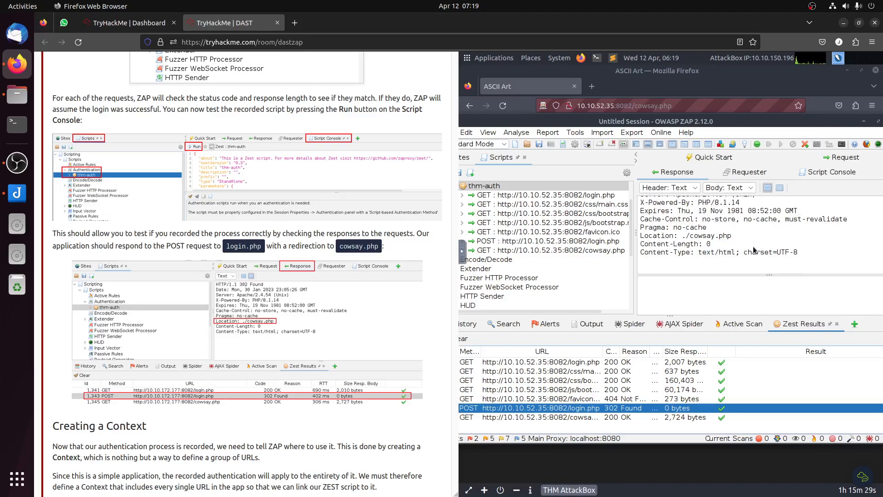
Step: Highlight the ./cowsay.php redirect location in the response and read the room's instructions on creating a context
{"action": "left_click_drag", "start_coordinate": [683, 235], "coordinate": [734, 241]}
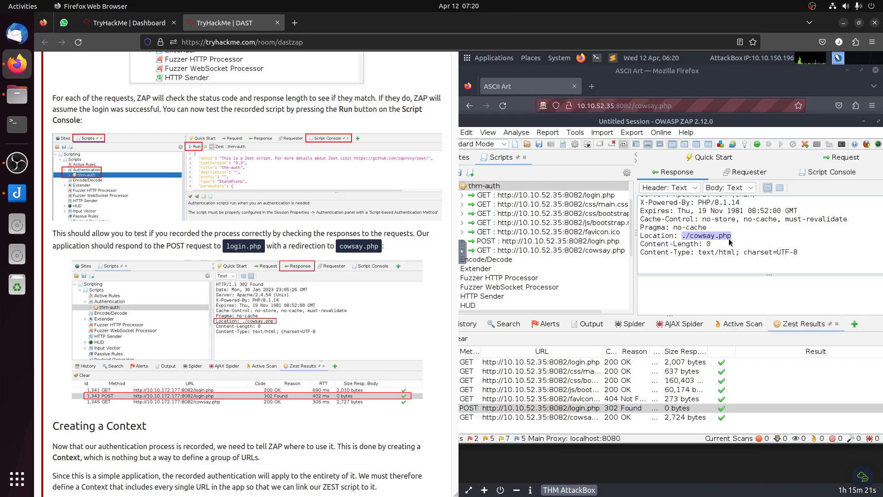
{"action": "scroll", "coordinate": [291, 297], "scroll_direction": "down", "scroll_amount": 5}
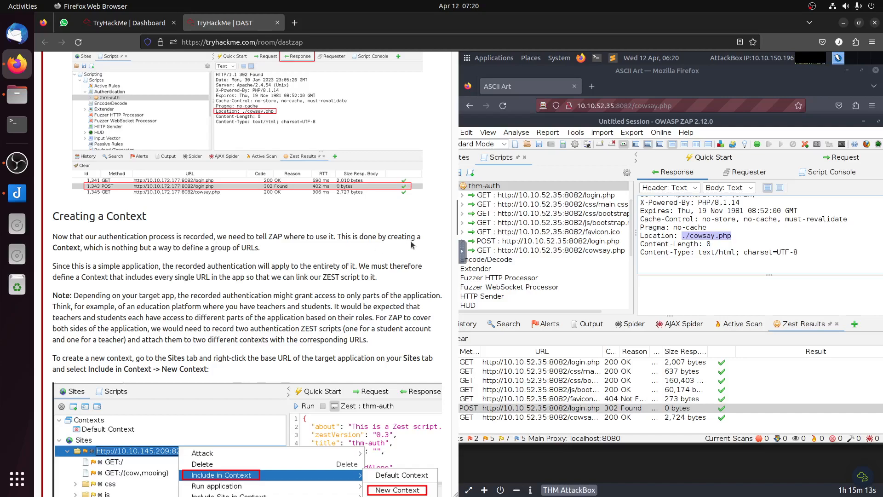
{"action": "scroll", "coordinate": [412, 244], "scroll_direction": "down", "scroll_amount": 2}
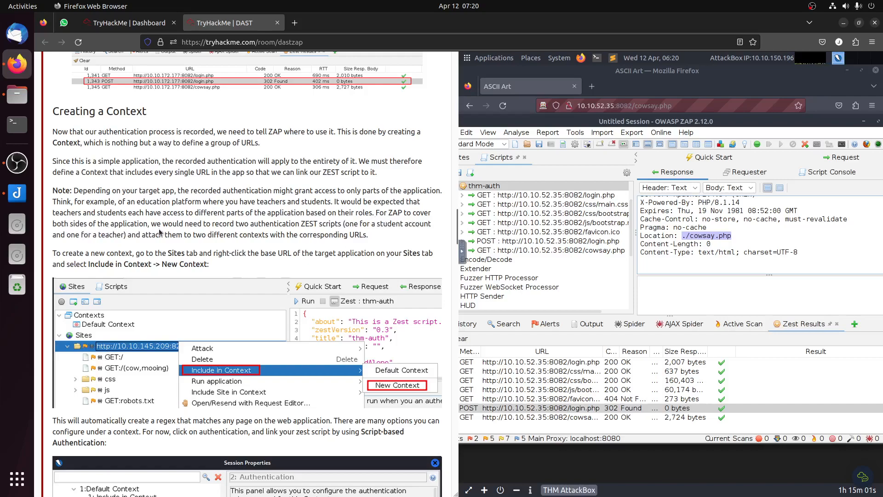
{"action": "left_click_drag", "start_coordinate": [297, 223], "coordinate": [344, 224]}
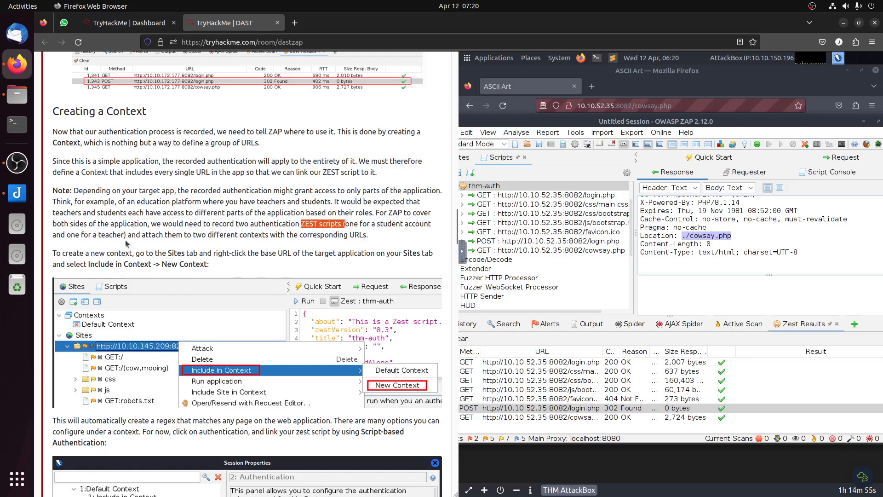
{"action": "left_click_drag", "start_coordinate": [117, 182], "coordinate": [426, 244]}
{"action": "left_click", "coordinate": [350, 222]}
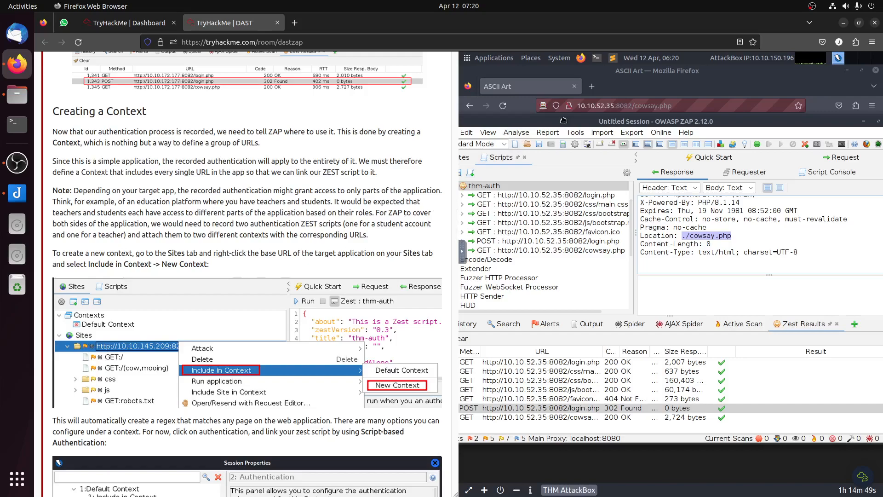
Step: Reposition the ZAP window so its tree is fully visible and collapse the Authentication scripts
{"action": "left_click_drag", "start_coordinate": [560, 124], "coordinate": [594, 124]}
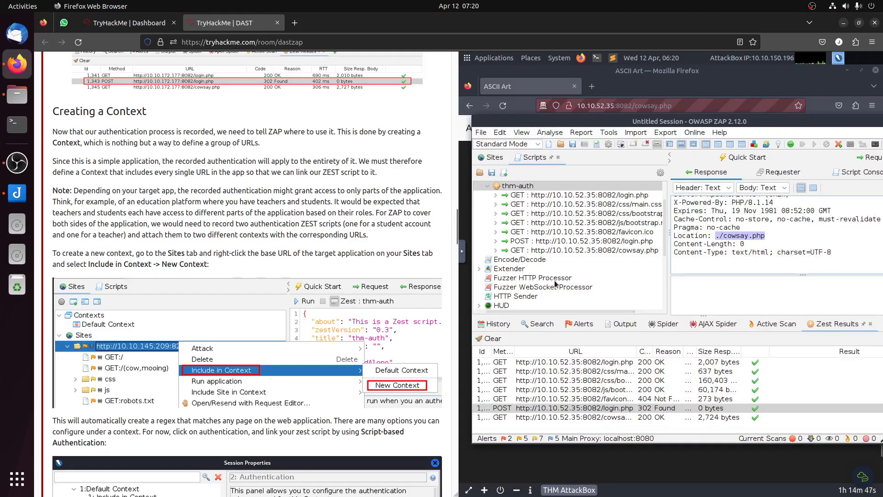
{"action": "scroll", "coordinate": [554, 283], "scroll_direction": "up", "scroll_amount": 2}
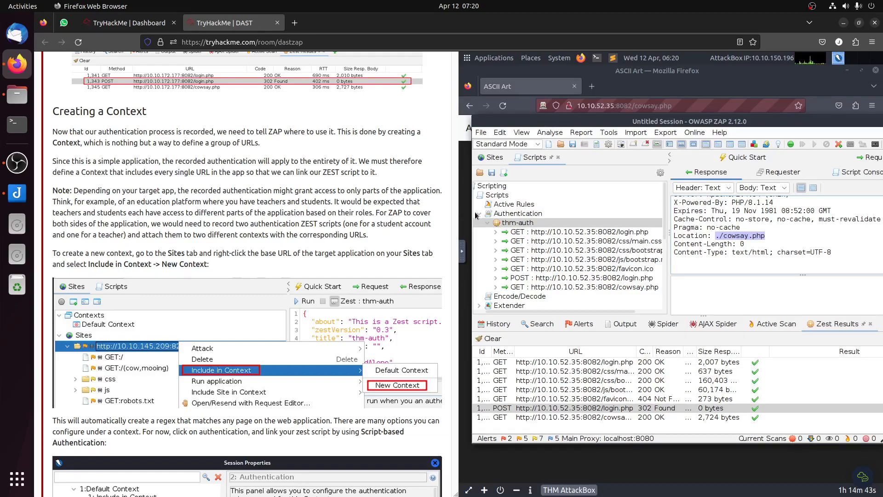
{"action": "left_click_drag", "start_coordinate": [518, 122], "coordinate": [568, 124]}
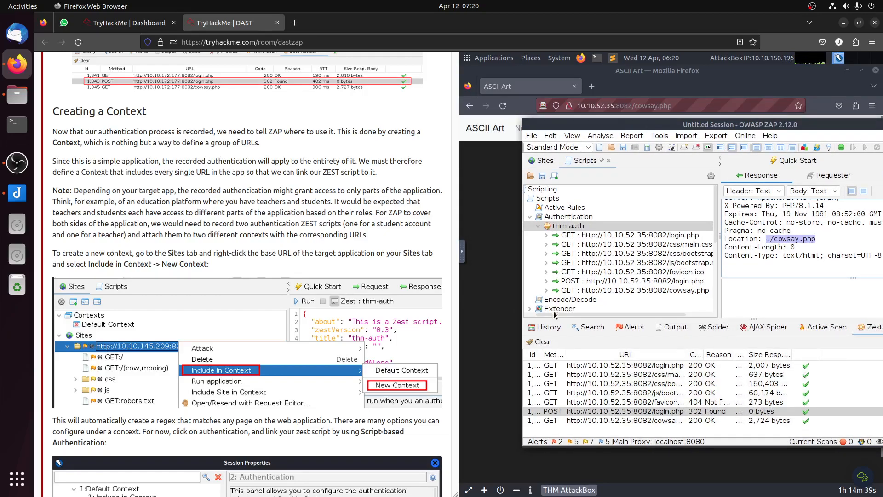
{"action": "left_click", "coordinate": [555, 312]}
{"action": "left_click_drag", "start_coordinate": [649, 124], "coordinate": [621, 120]}
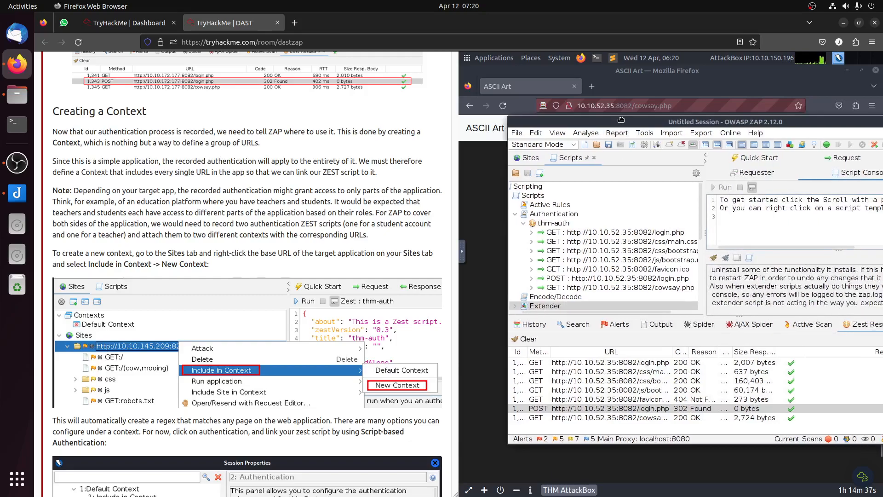
{"action": "left_click", "coordinate": [501, 214]}
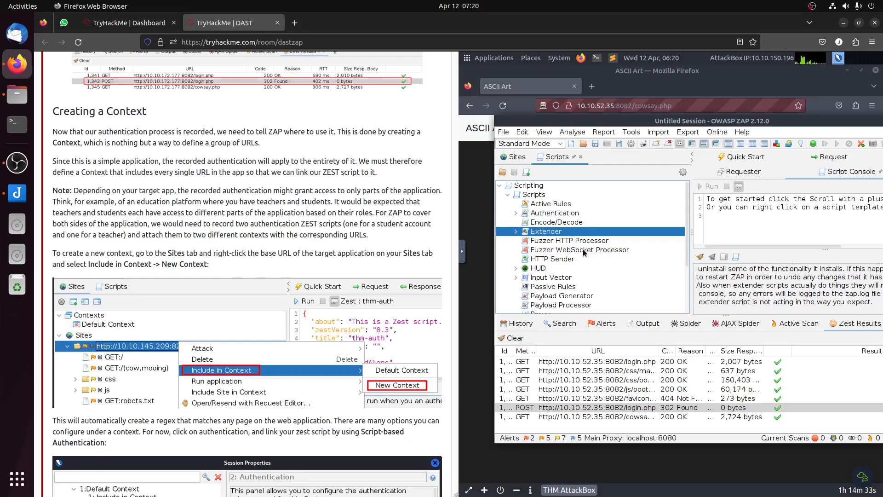
{"action": "scroll", "coordinate": [584, 250], "scroll_direction": "down", "scroll_amount": 2}
{"action": "left_click", "coordinate": [515, 156]}
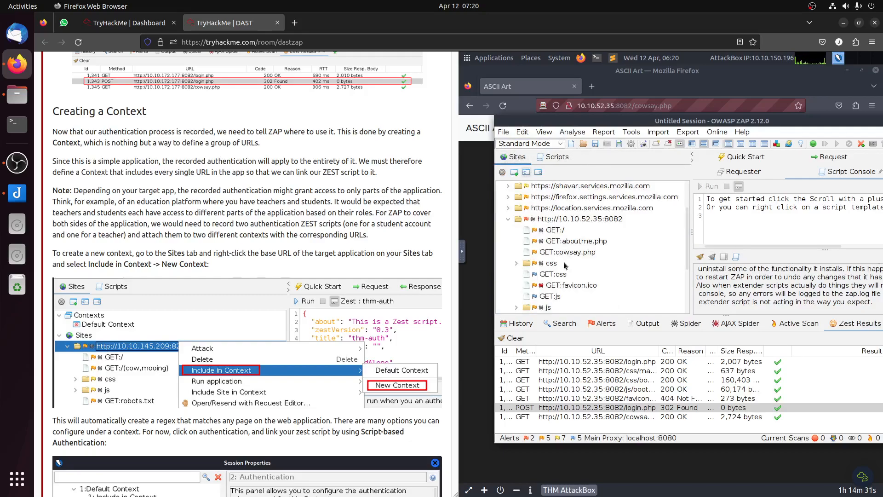
{"action": "double_click", "coordinate": [592, 222]}
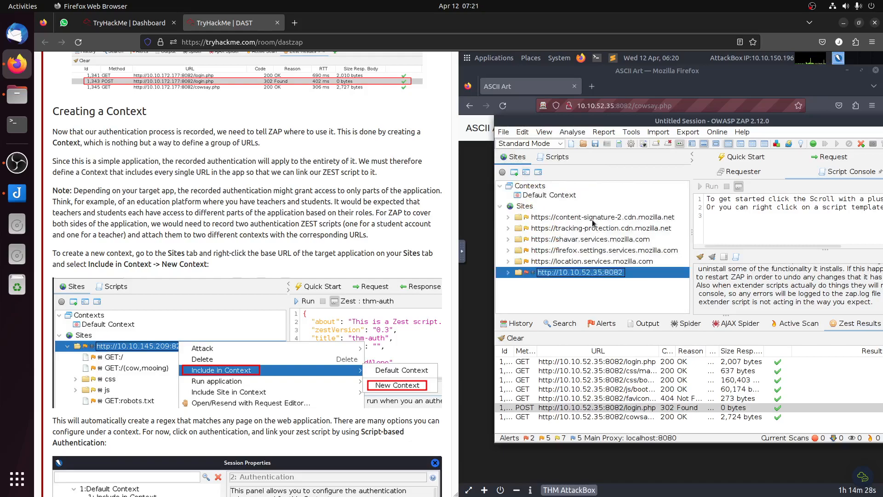
{"action": "right_click", "coordinate": [580, 272]}
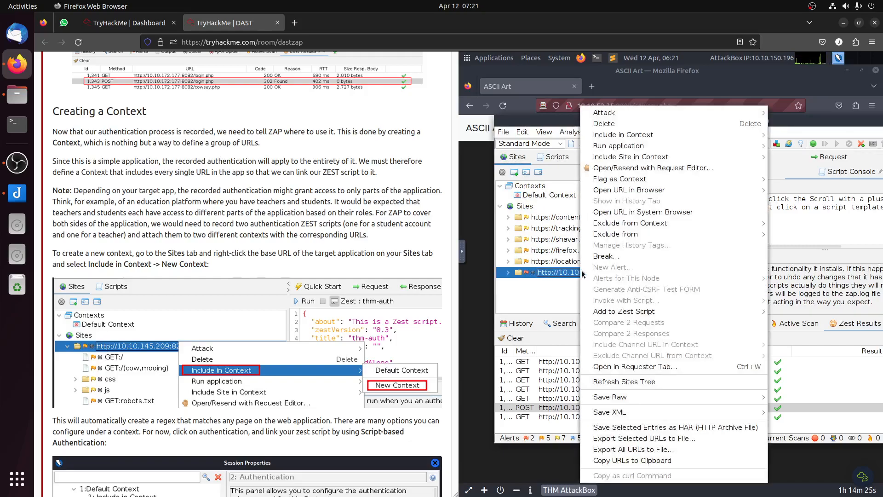
{"action": "mouse_move", "coordinate": [656, 137]}
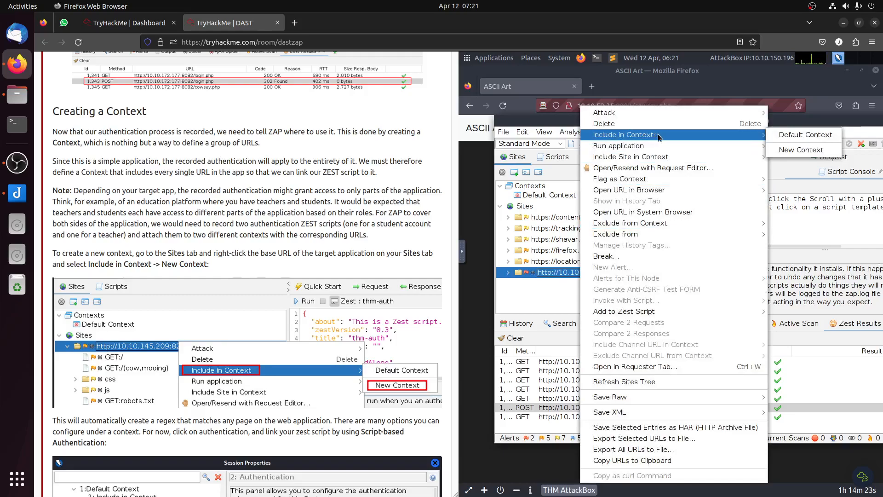
{"action": "left_click", "coordinate": [814, 151]}
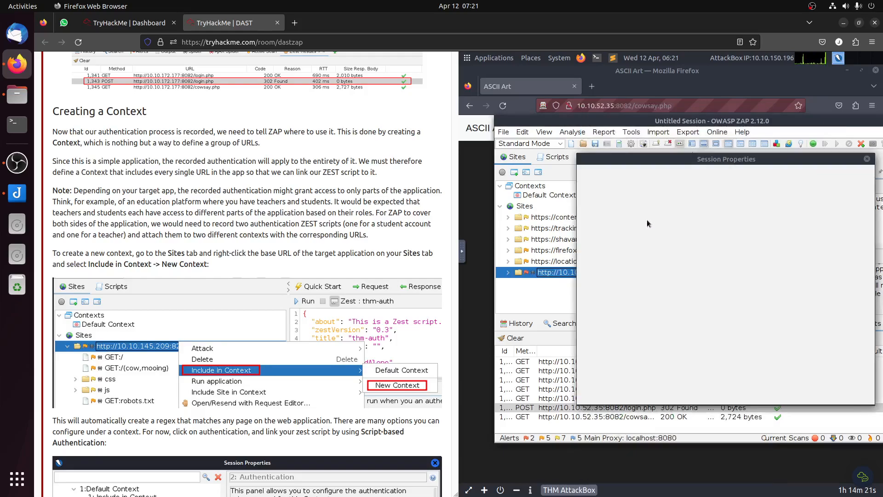
{"action": "left_click_drag", "start_coordinate": [689, 158], "coordinate": [679, 157]}
Step: Set the new context's authentication method to Script-based Authentication and load the thm-auth script
{"action": "scroll", "coordinate": [411, 279], "scroll_direction": "down", "scroll_amount": 5}
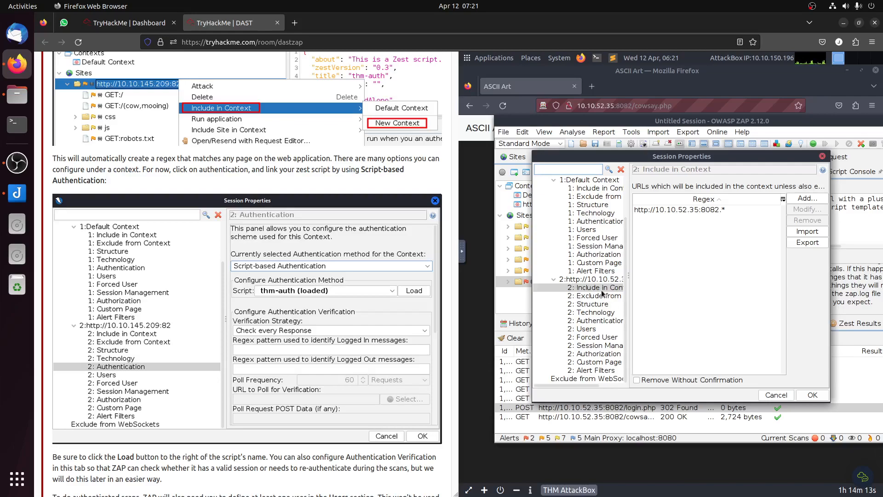
{"action": "left_click", "coordinate": [593, 320]}
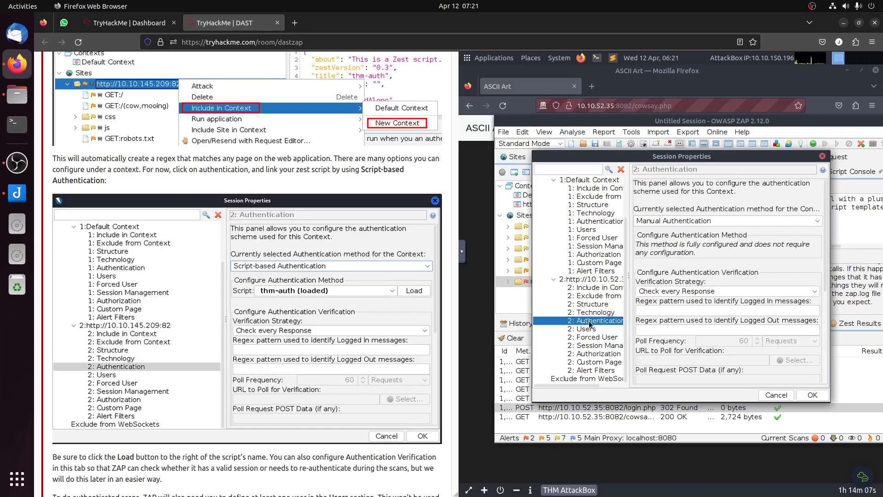
{"action": "left_click", "coordinate": [708, 221]}
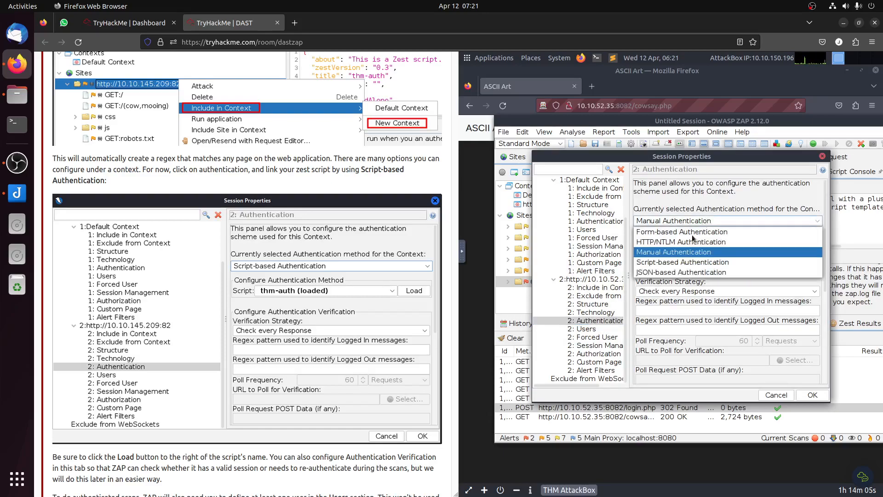
{"action": "left_click", "coordinate": [686, 265]}
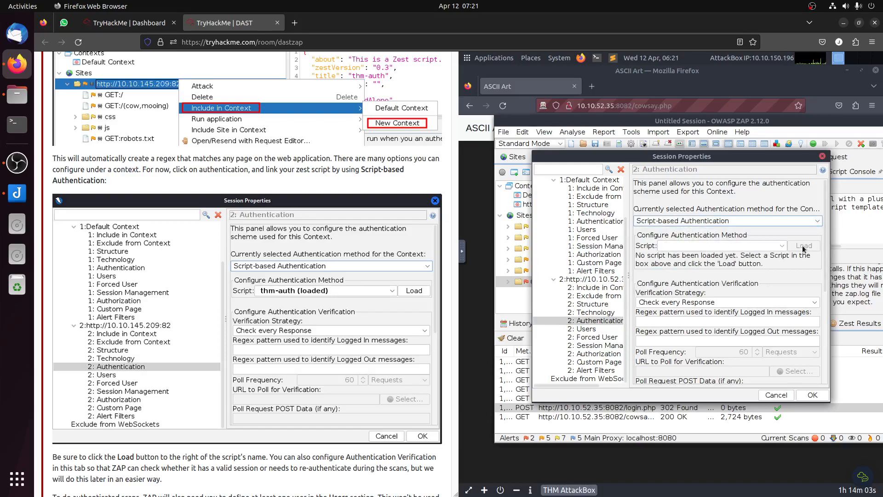
{"action": "left_click", "coordinate": [781, 246]}
{"action": "left_click", "coordinate": [694, 260]}
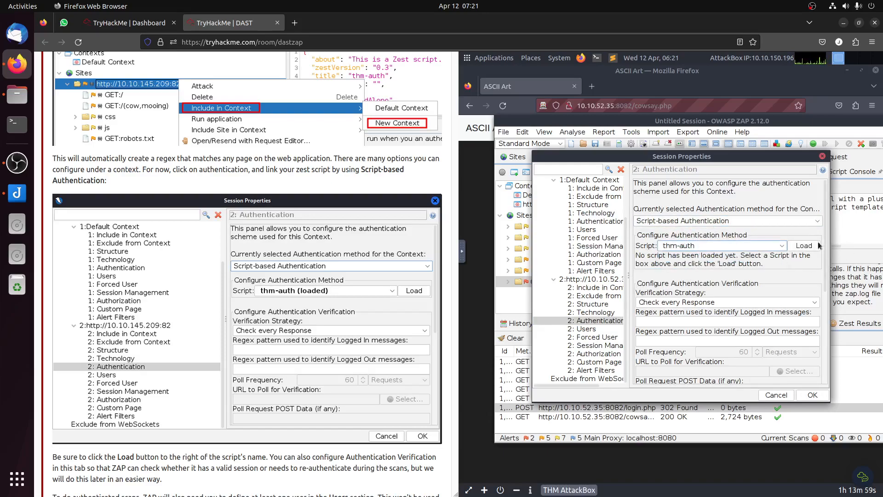
{"action": "left_click", "coordinate": [801, 248]}
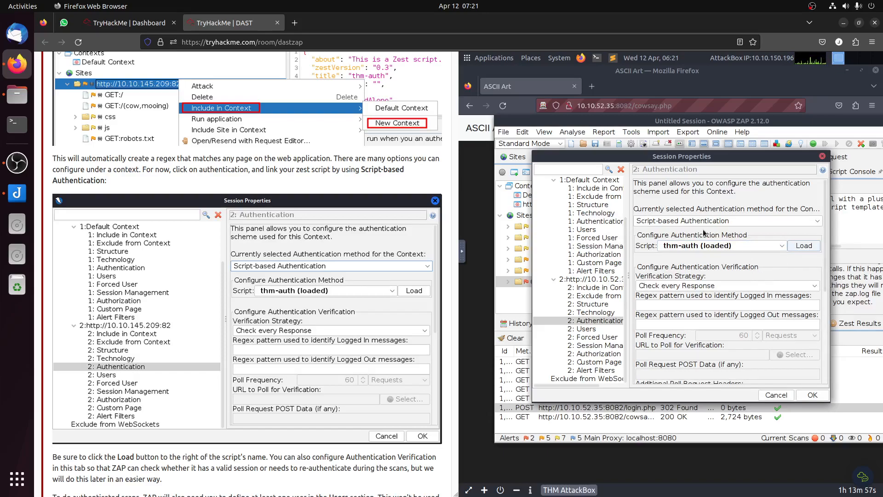
Step: Add an enabled user named nospiders to the new context, fill in its username and password, and save the session properties
{"action": "scroll", "coordinate": [398, 336], "scroll_direction": "down", "scroll_amount": 5}
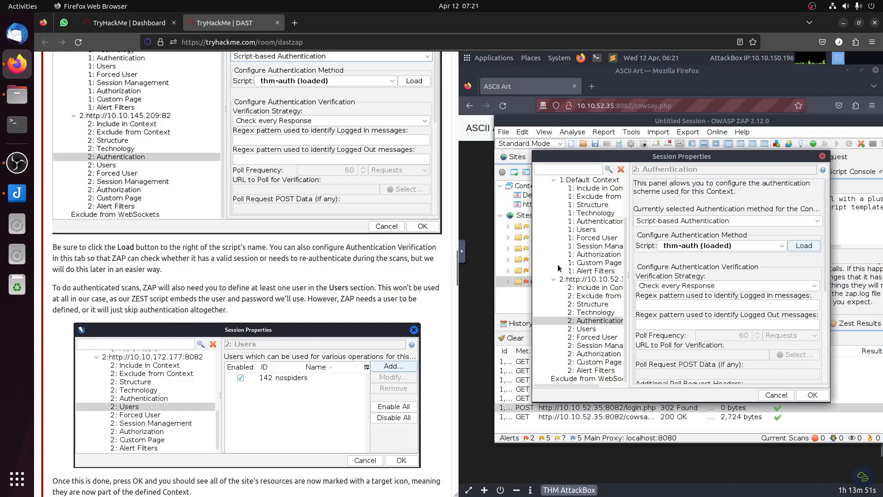
{"action": "left_click", "coordinate": [591, 329]}
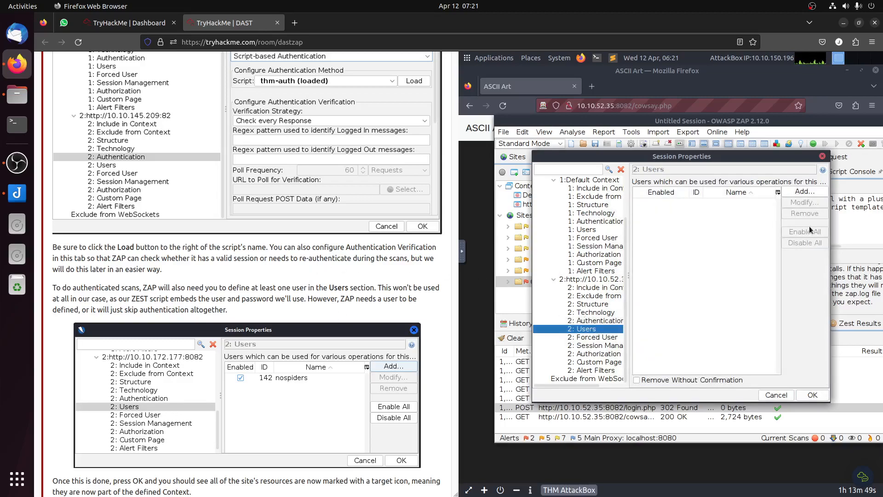
{"action": "left_click", "coordinate": [803, 192]}
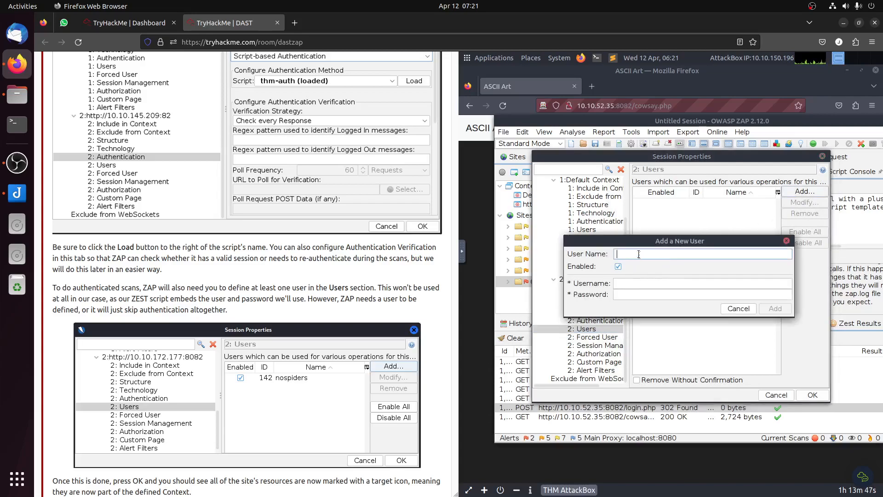
{"action": "type", "text": "nospiders"}
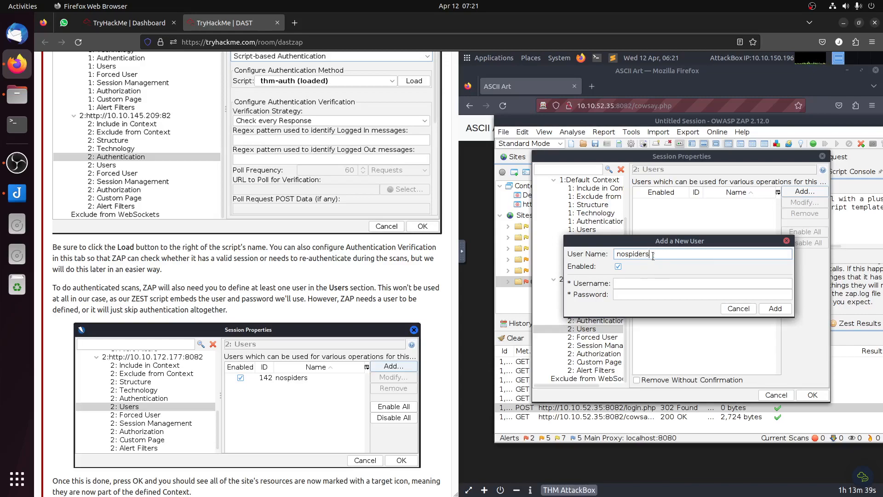
{"action": "double_click", "coordinate": [654, 255]}
{"action": "key", "text": "ctrl+c"}
{"action": "left_click", "coordinate": [648, 284]}
{"action": "key", "text": "ctrl+v"}
{"action": "left_click", "coordinate": [646, 295]}
{"action": "key", "text": "ctrl+v"}
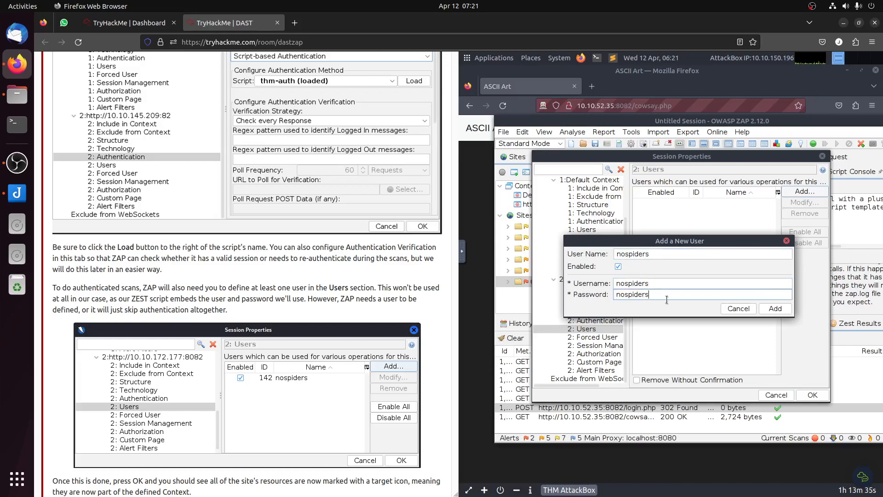
{"action": "left_click", "coordinate": [774, 312]}
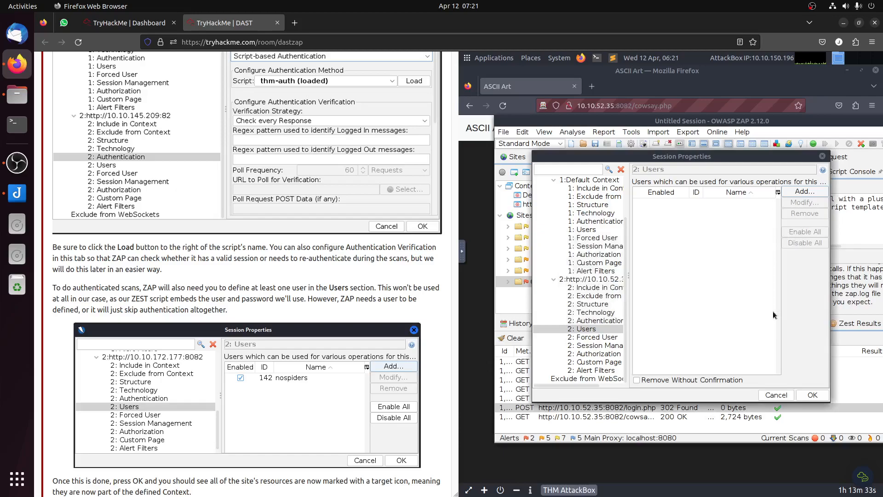
{"action": "scroll", "coordinate": [273, 361], "scroll_direction": "down", "scroll_amount": 1}
{"action": "scroll", "coordinate": [272, 361], "scroll_direction": "down", "scroll_amount": 4}
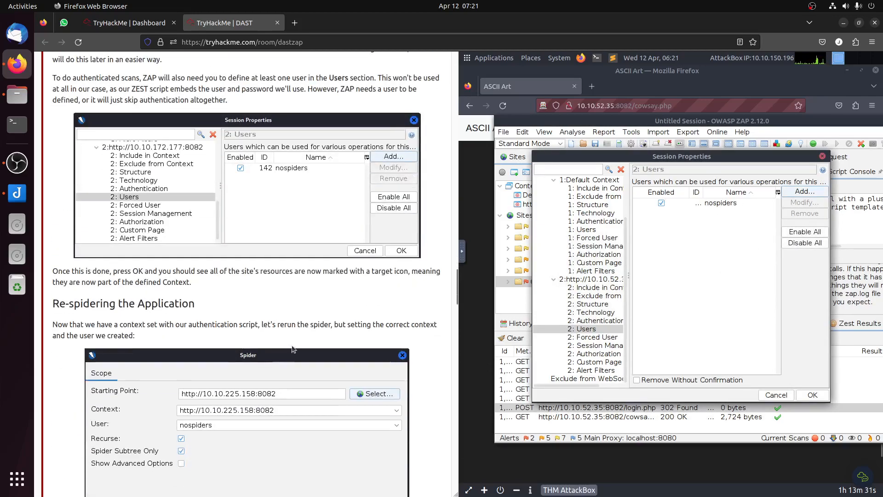
{"action": "left_click", "coordinate": [812, 396]}
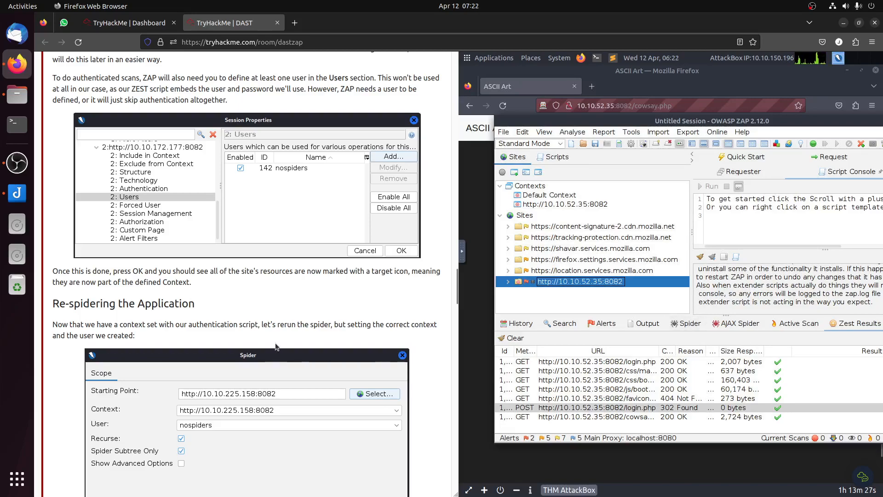
{"action": "scroll", "coordinate": [277, 343], "scroll_direction": "down", "scroll_amount": 3}
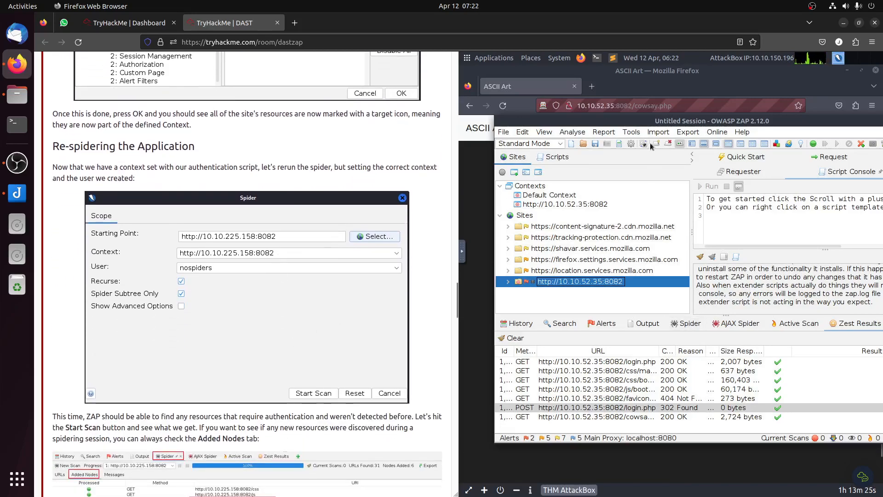
{"action": "left_click", "coordinate": [611, 136]}
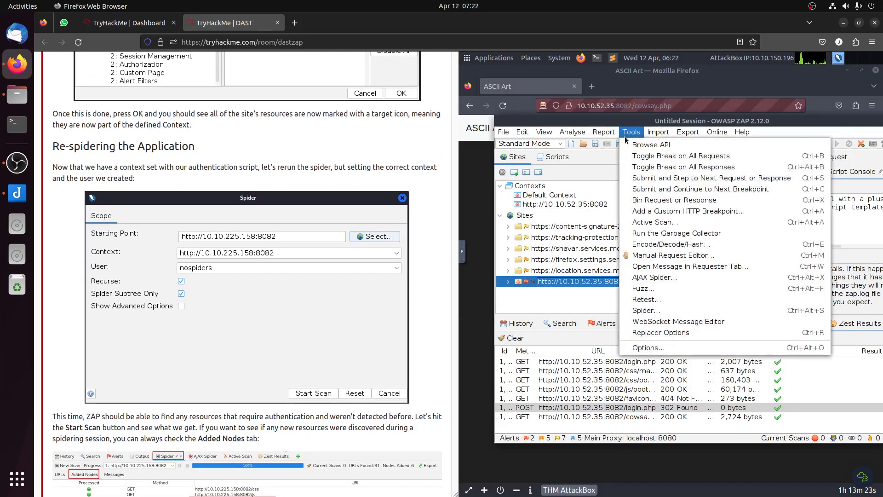
{"action": "left_click", "coordinate": [656, 310]}
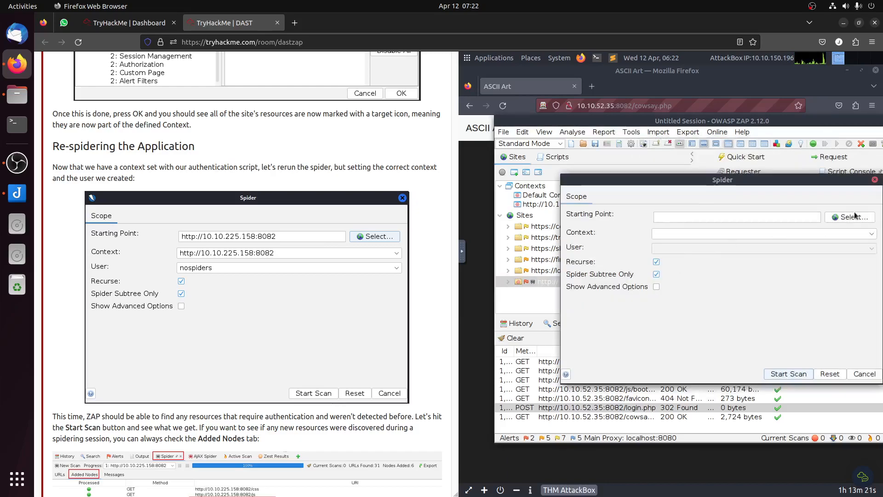
{"action": "left_click", "coordinate": [850, 217]}
{"action": "double_click", "coordinate": [698, 282]}
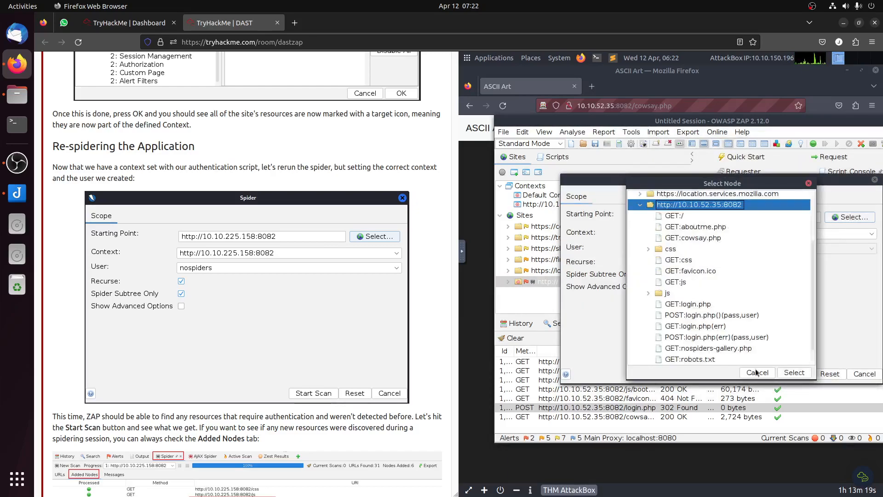
{"action": "left_click", "coordinate": [794, 373]}
Step: Assign the user nospiders to the spider scan and start it
{"action": "left_click", "coordinate": [696, 248]}
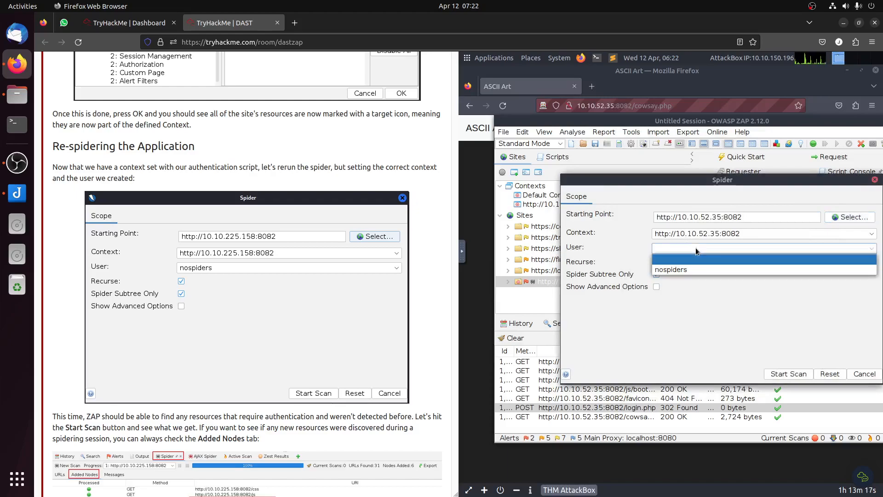
{"action": "left_click", "coordinate": [684, 271]}
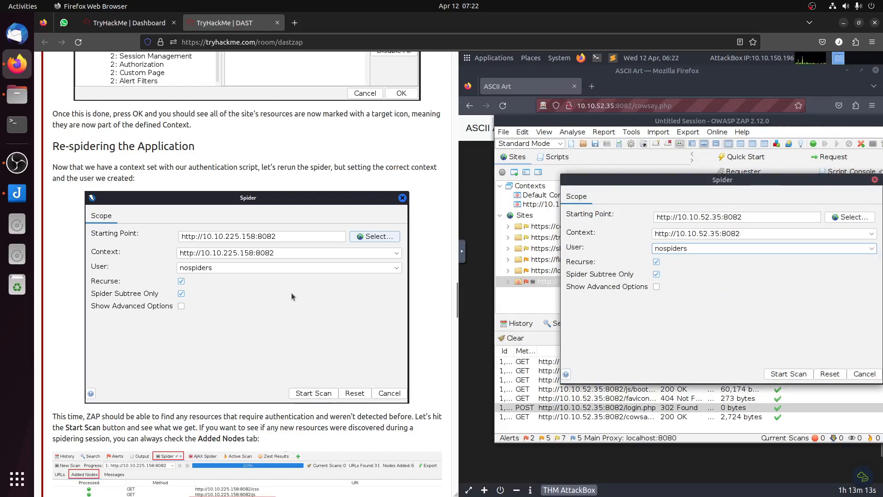
{"action": "scroll", "coordinate": [307, 290], "scroll_direction": "down", "scroll_amount": 5}
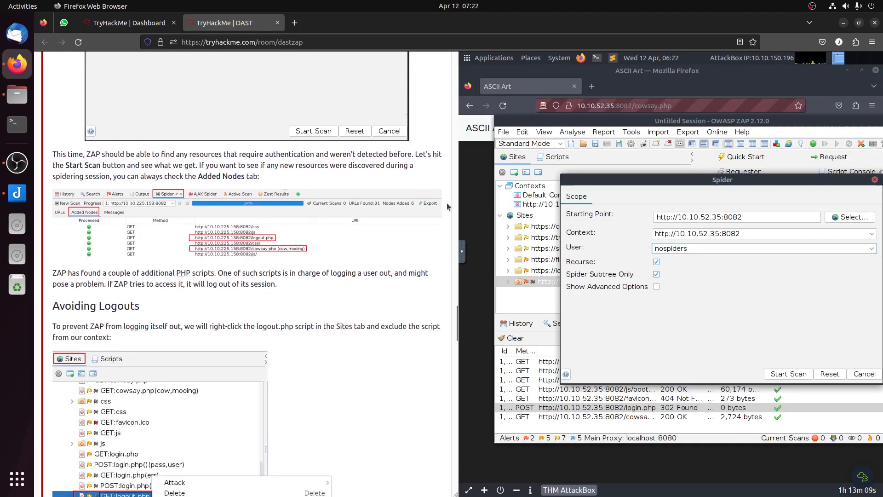
{"action": "left_click", "coordinate": [789, 374]}
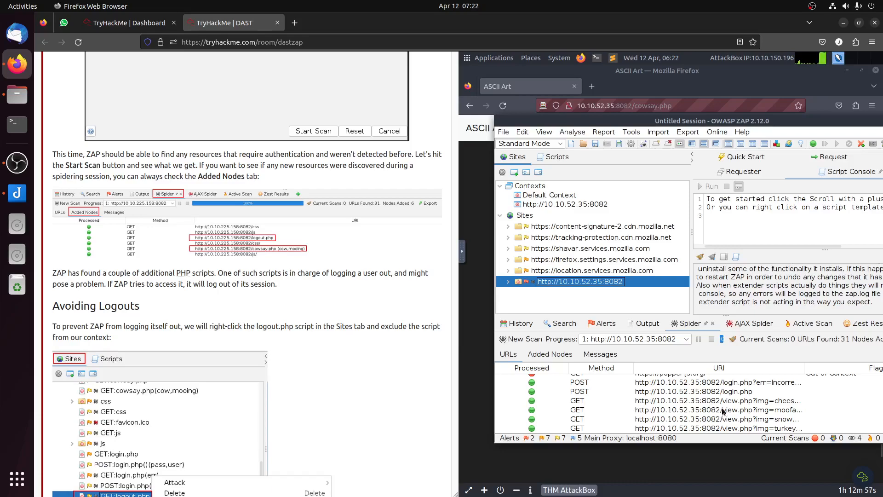
Step: Examine the URLs crawled by the authenticated spider, checking the entries for logout.php and cowsay.php
{"action": "left_click", "coordinate": [767, 421]}
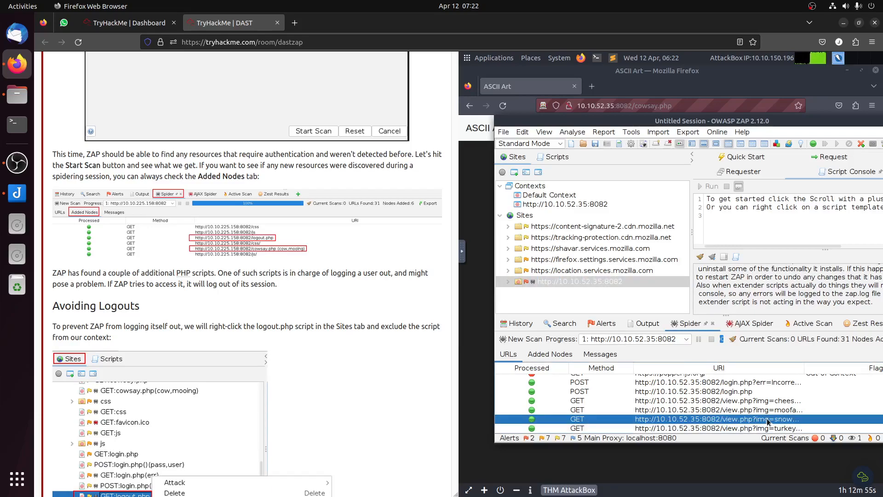
{"action": "scroll", "coordinate": [767, 416], "scroll_direction": "up", "scroll_amount": 2}
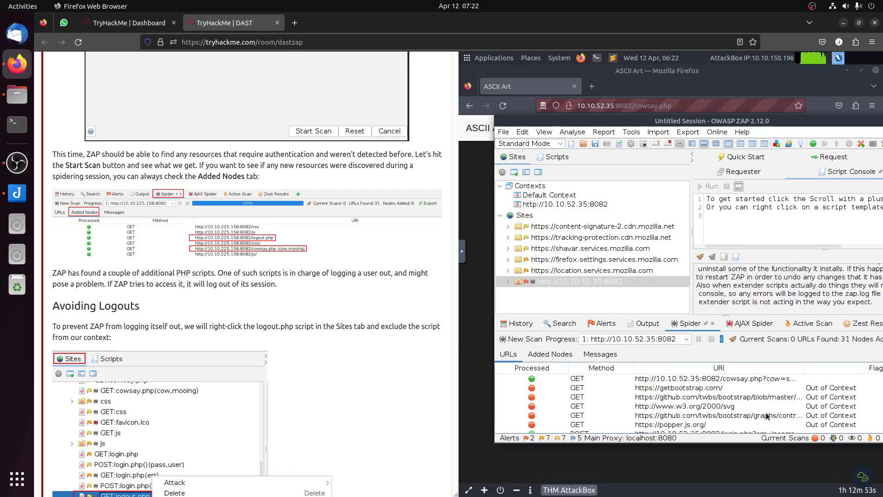
{"action": "left_click", "coordinate": [754, 380]}
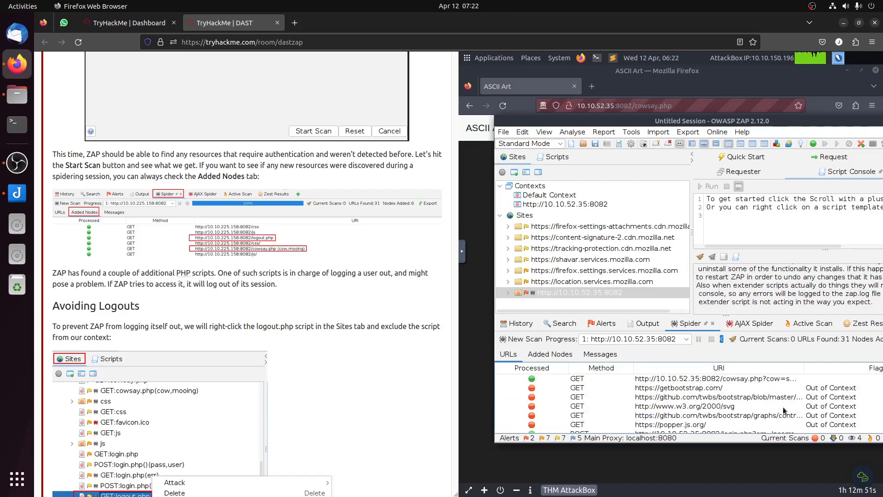
{"action": "scroll", "coordinate": [786, 412], "scroll_direction": "up", "scroll_amount": 2}
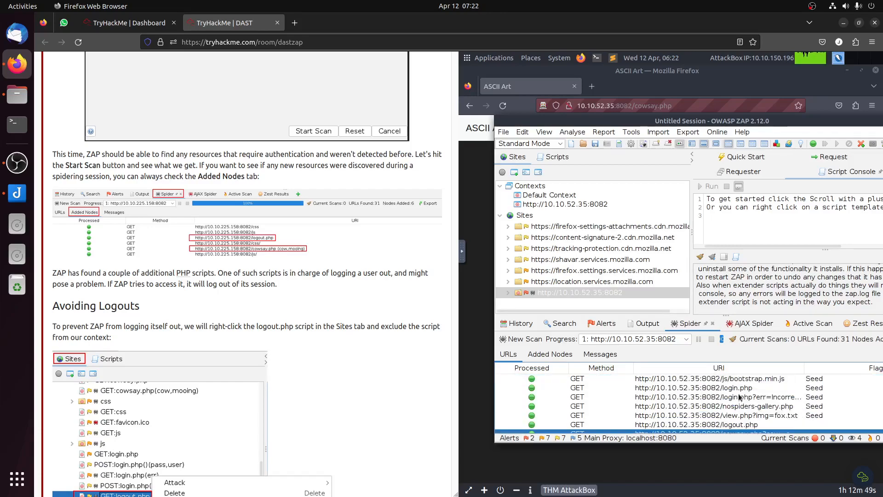
{"action": "scroll", "coordinate": [755, 407], "scroll_direction": "up", "scroll_amount": 2}
{"action": "scroll", "coordinate": [760, 409], "scroll_direction": "up", "scroll_amount": 2}
{"action": "scroll", "coordinate": [761, 409], "scroll_direction": "down", "scroll_amount": 2}
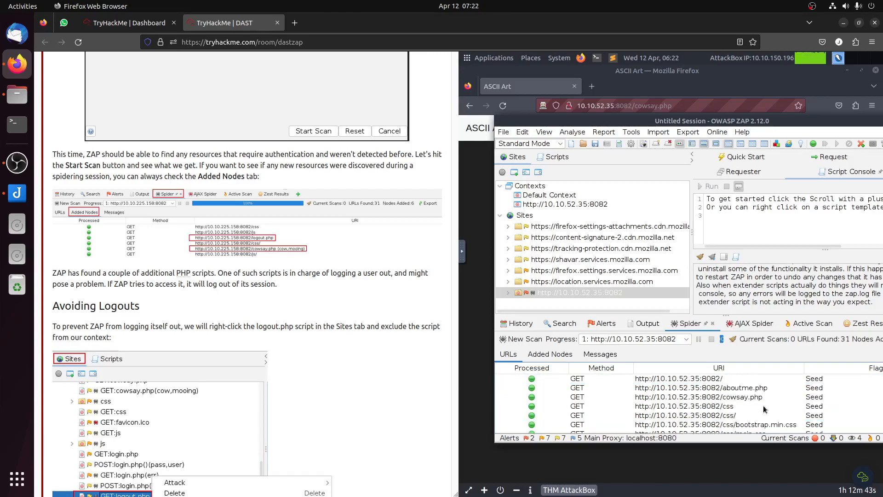
{"action": "scroll", "coordinate": [764, 409], "scroll_direction": "down", "scroll_amount": 2}
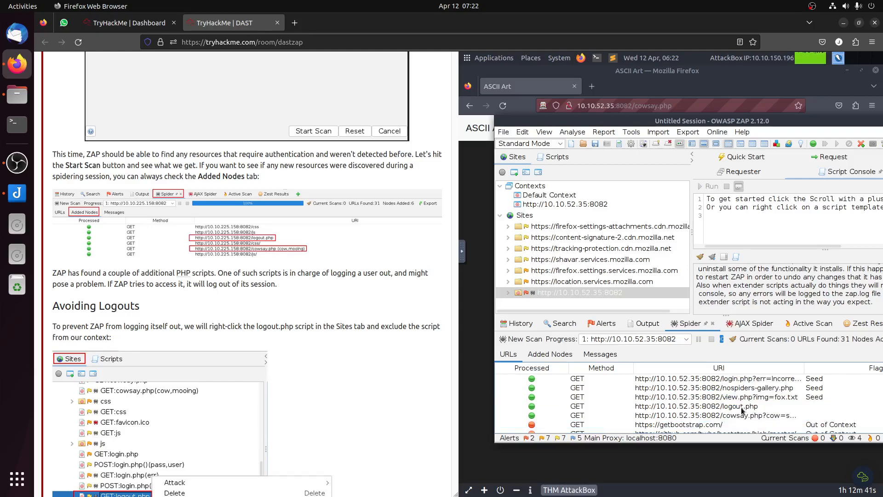
{"action": "left_click", "coordinate": [742, 409]}
{"action": "scroll", "coordinate": [288, 347], "scroll_direction": "down", "scroll_amount": 1}
{"action": "scroll", "coordinate": [288, 341], "scroll_direction": "up", "scroll_amount": 1}
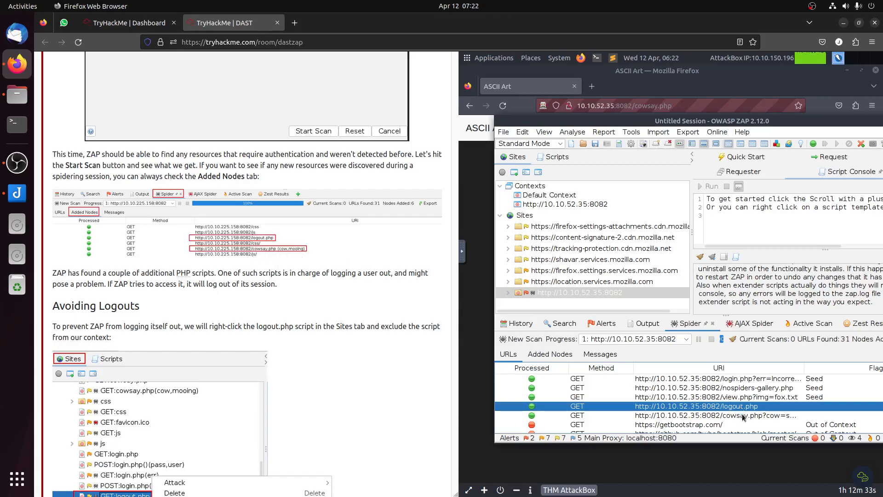
{"action": "left_click", "coordinate": [648, 415]}
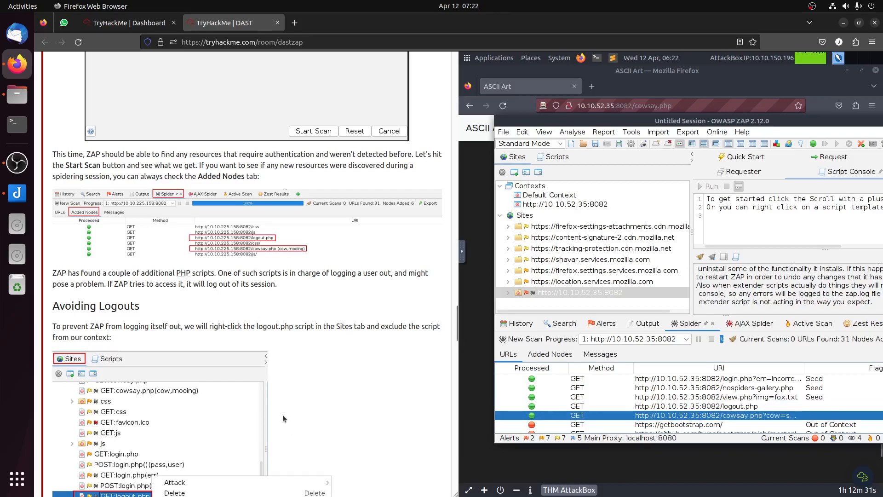
{"action": "scroll", "coordinate": [294, 408], "scroll_direction": "down", "scroll_amount": 2}
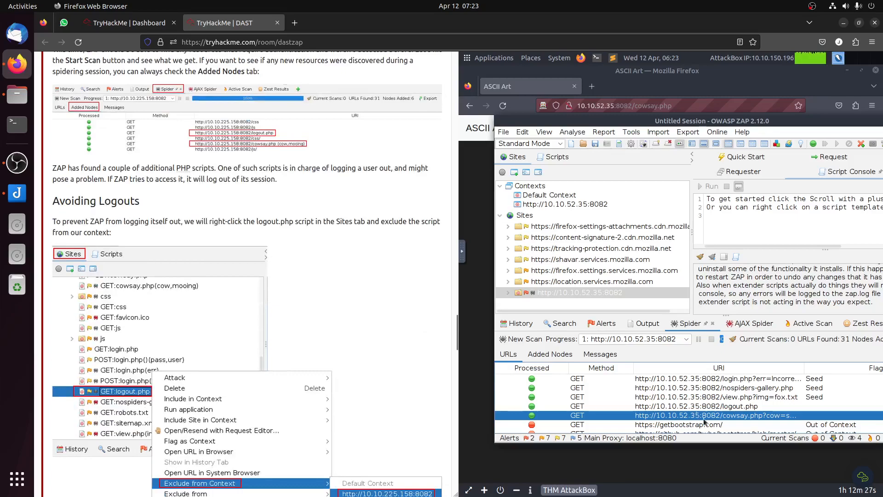
{"action": "left_click", "coordinate": [734, 406]}
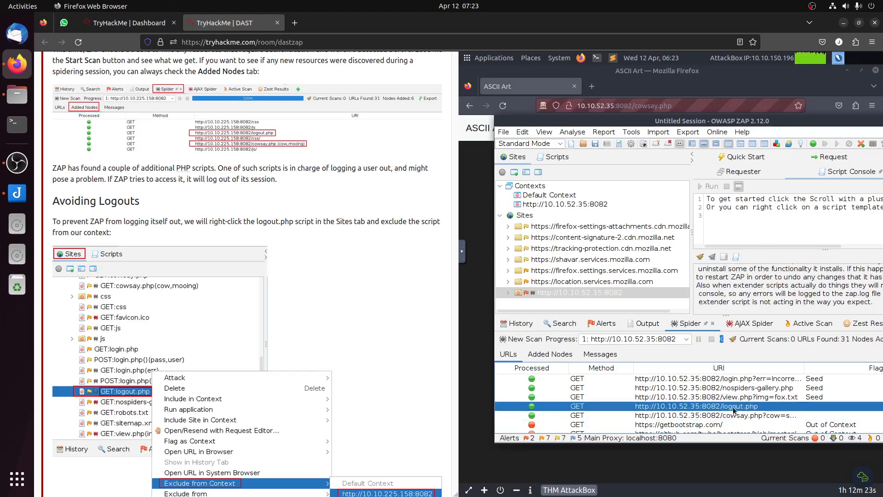
{"action": "left_click", "coordinate": [508, 294]}
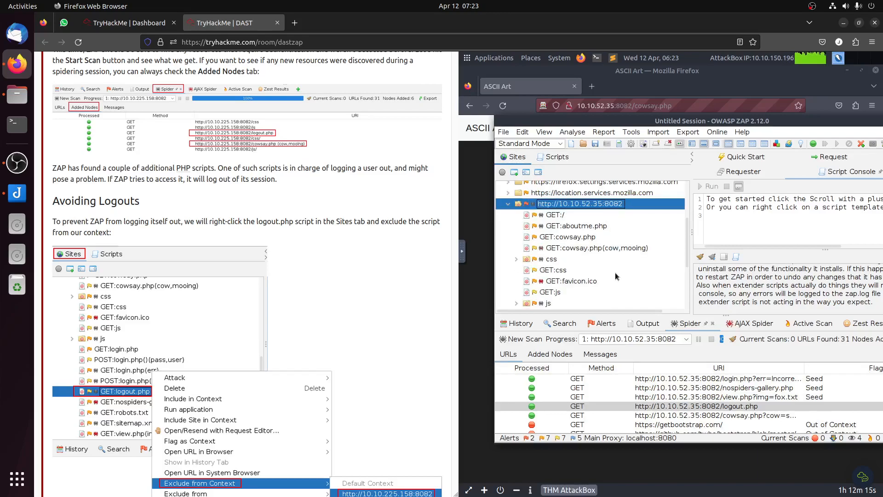
{"action": "scroll", "coordinate": [617, 276], "scroll_direction": "down", "scroll_amount": 2}
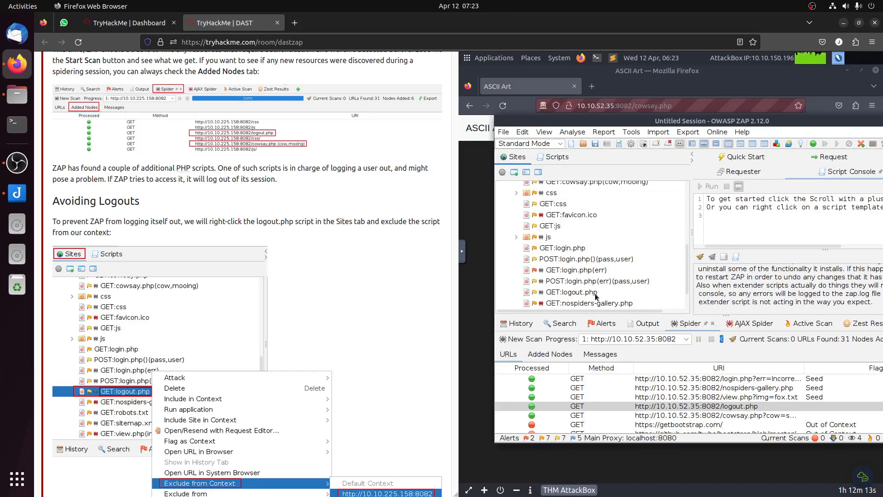
{"action": "left_click", "coordinate": [574, 293]}
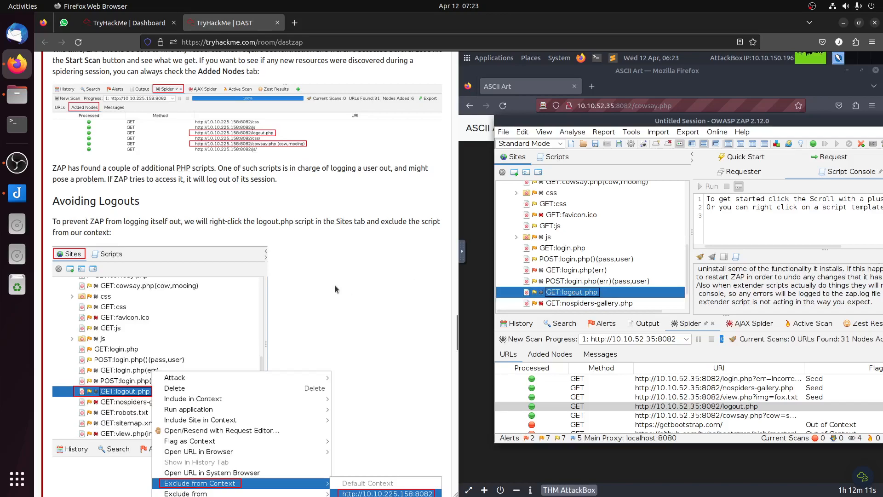
{"action": "scroll", "coordinate": [335, 286], "scroll_direction": "down", "scroll_amount": 5}
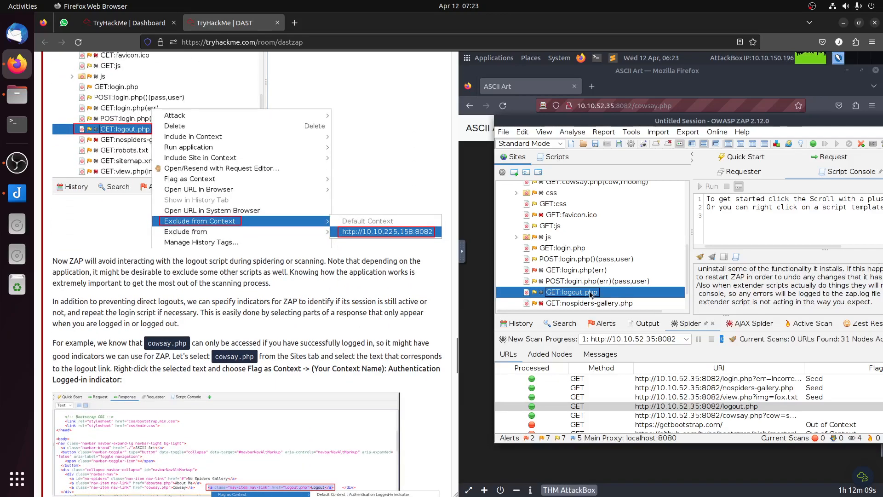
{"action": "right_click", "coordinate": [592, 295]}
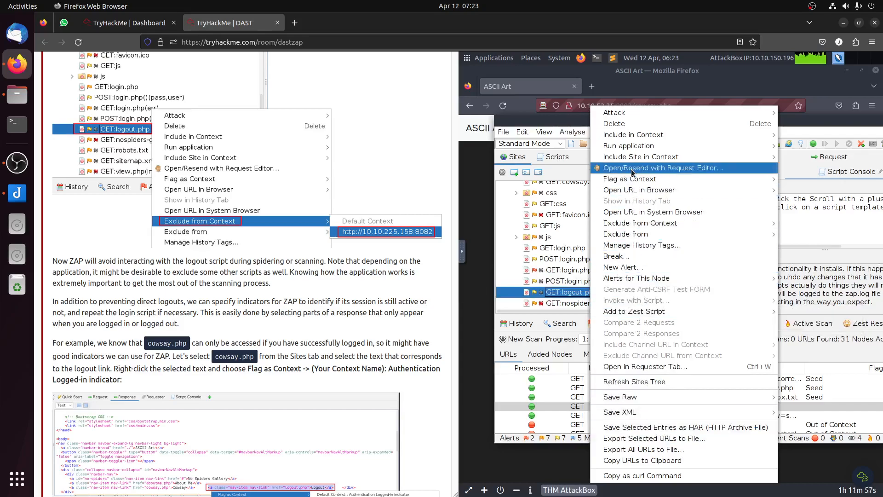
{"action": "mouse_move", "coordinate": [631, 139]}
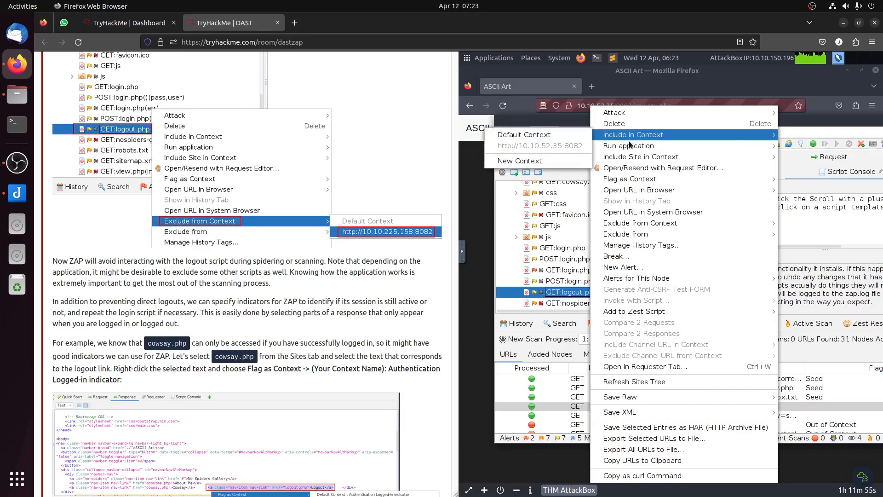
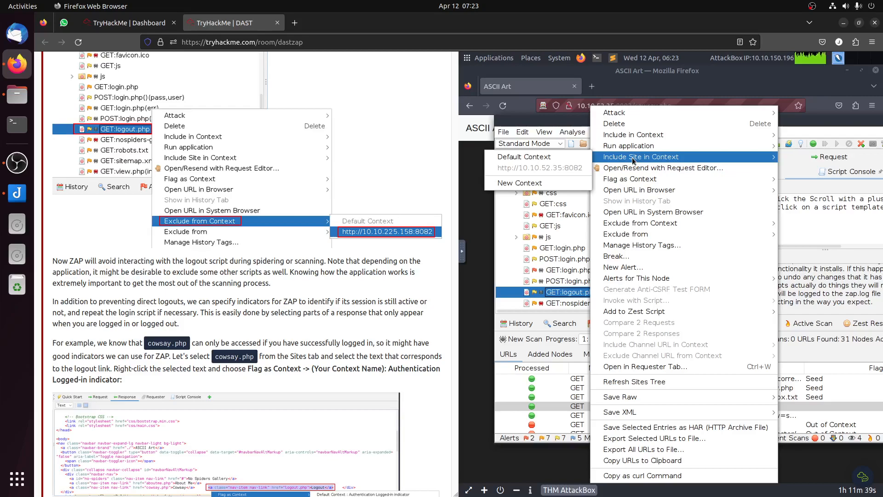
{"action": "mouse_move", "coordinate": [649, 225]}
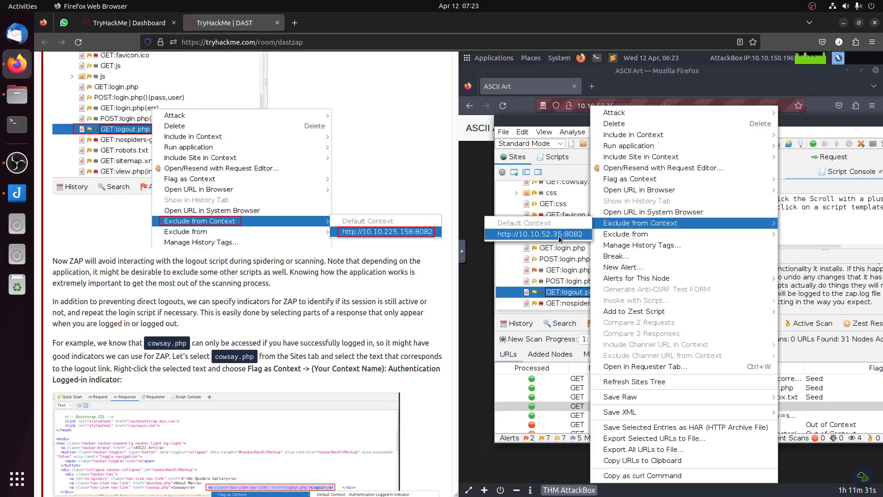
{"action": "left_click", "coordinate": [559, 236]}
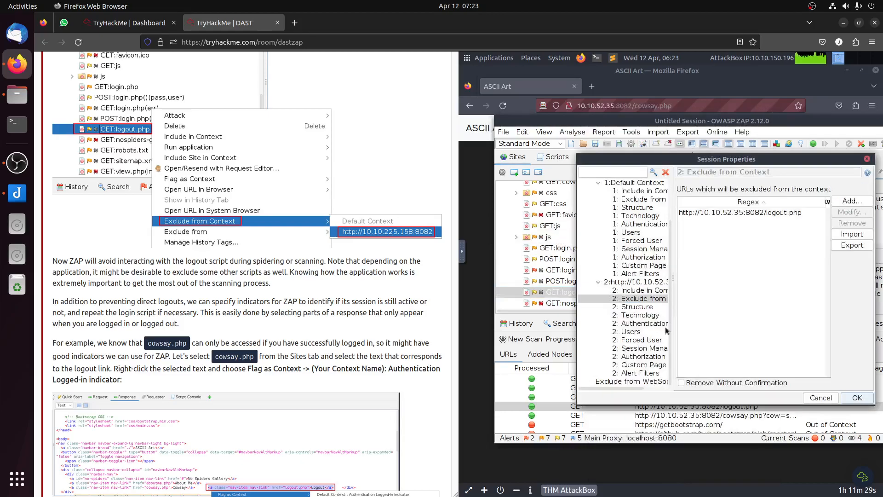
{"action": "scroll", "coordinate": [350, 306], "scroll_direction": "down", "scroll_amount": 3}
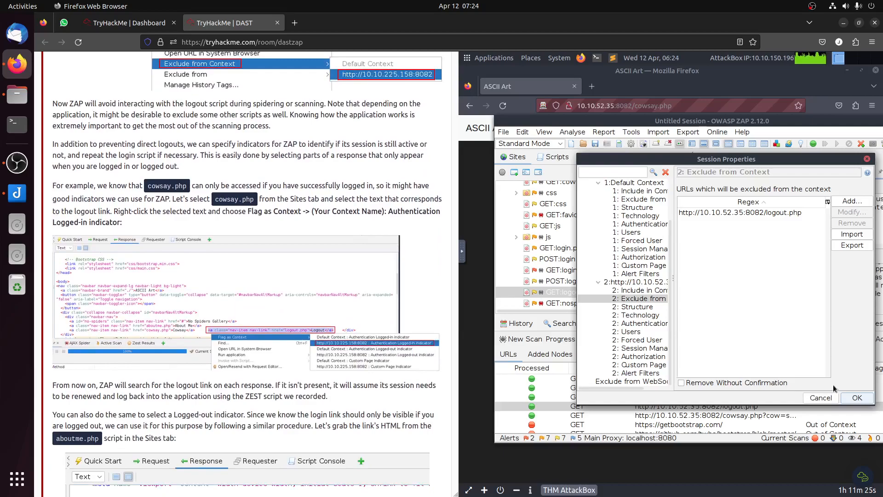
{"action": "left_click", "coordinate": [856, 398]}
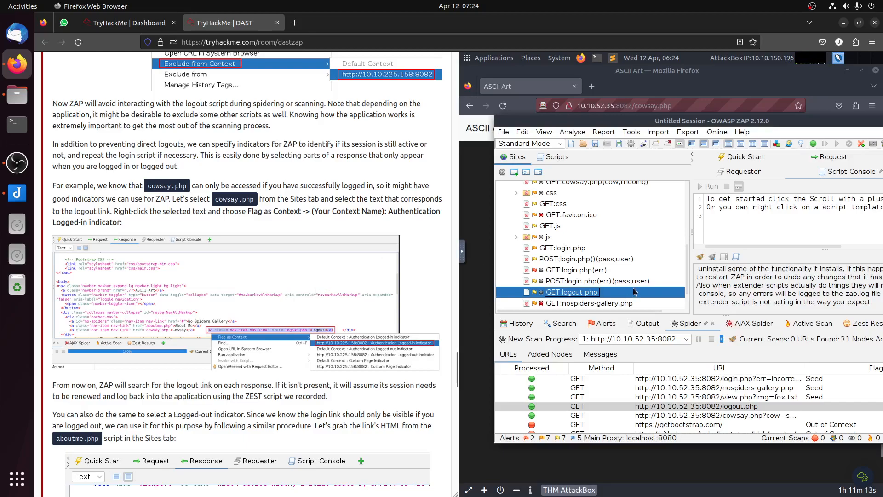
Step: Display the response of GET:cowsay.php from the Sites tree and enlarge the response body area
{"action": "scroll", "coordinate": [635, 290], "scroll_direction": "down", "scroll_amount": 1}
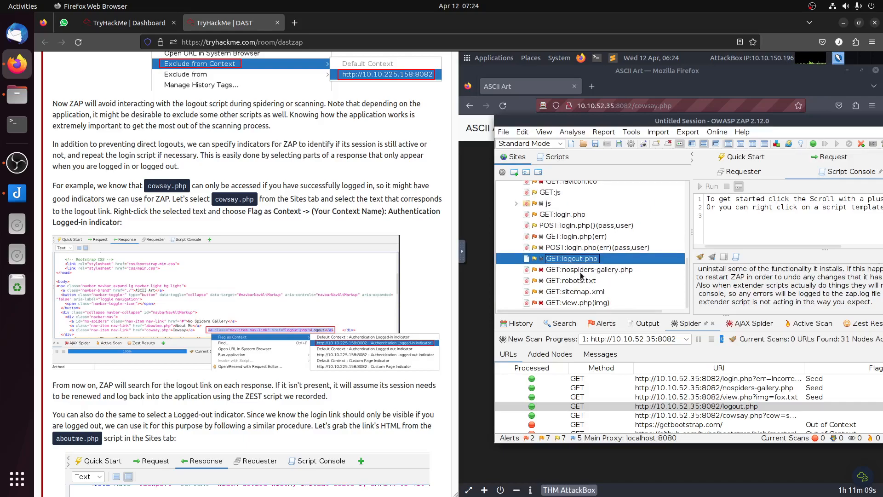
{"action": "scroll", "coordinate": [582, 257], "scroll_direction": "up", "scroll_amount": 1}
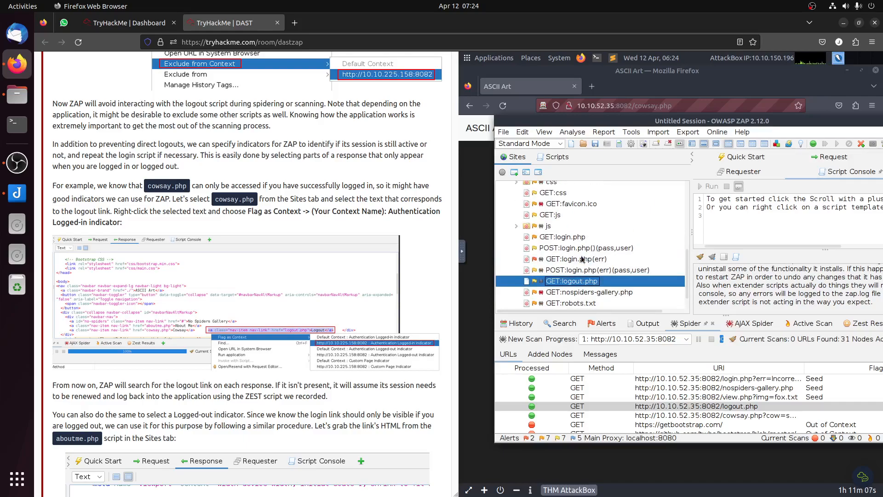
{"action": "scroll", "coordinate": [589, 266], "scroll_direction": "up", "scroll_amount": 3}
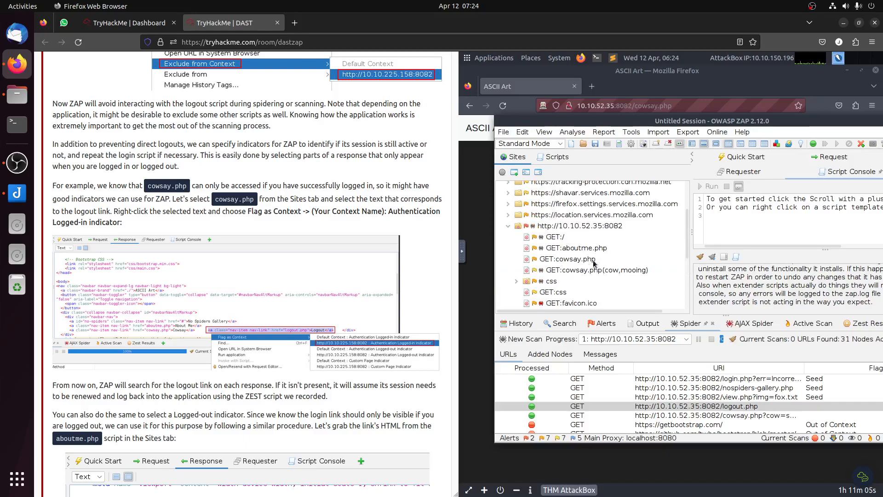
{"action": "left_click", "coordinate": [594, 263]}
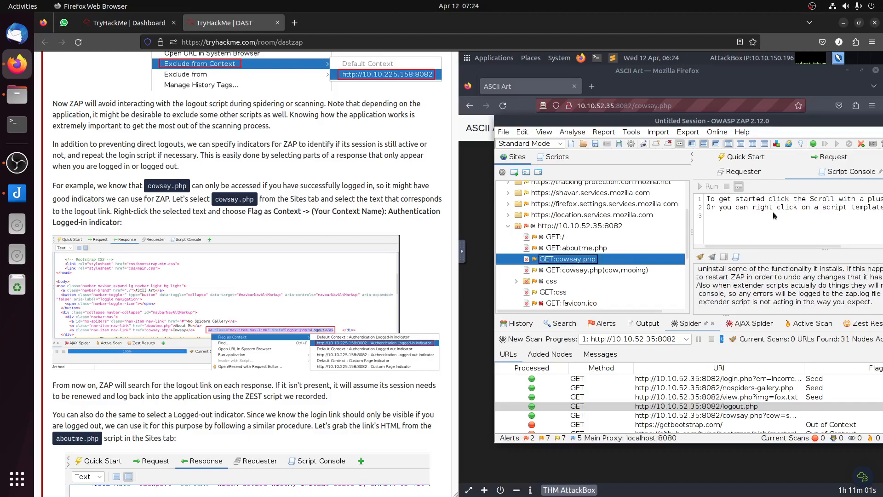
{"action": "left_click", "coordinate": [836, 175]}
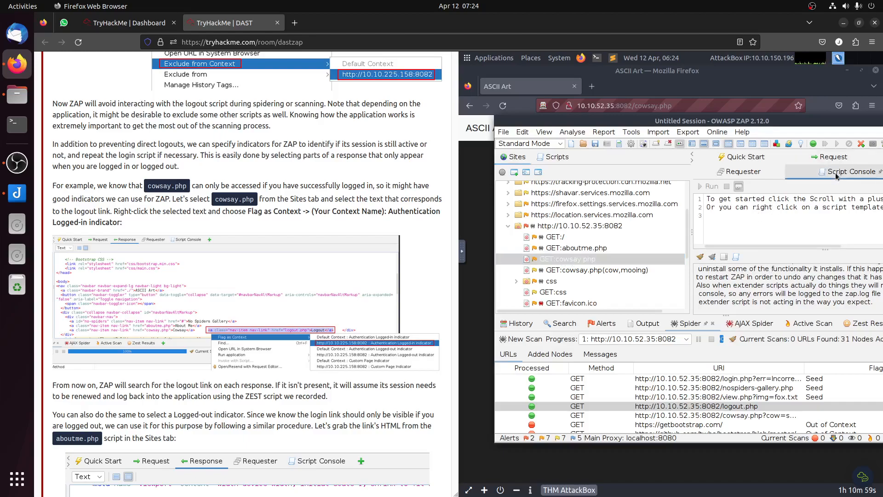
{"action": "left_click_drag", "start_coordinate": [744, 117], "coordinate": [727, 111]}
{"action": "left_click", "coordinate": [842, 145]}
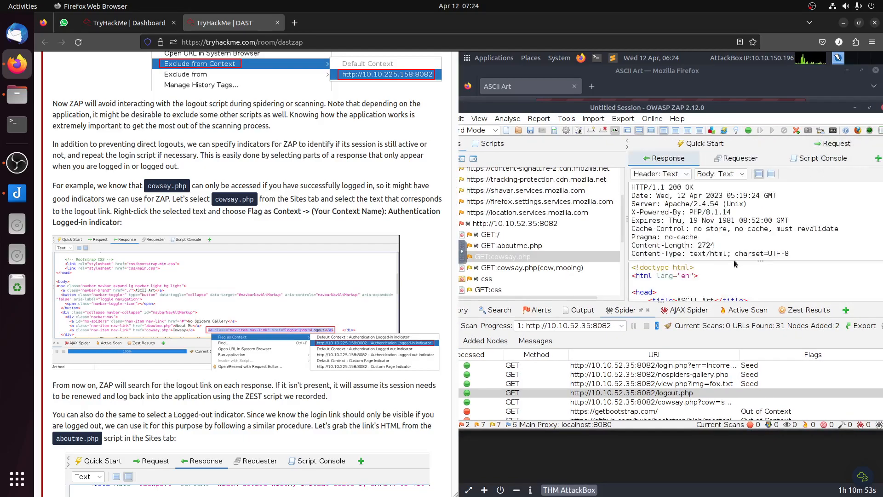
{"action": "left_click_drag", "start_coordinate": [760, 261], "coordinate": [760, 225]}
{"action": "scroll", "coordinate": [755, 257], "scroll_direction": "down", "scroll_amount": 2}
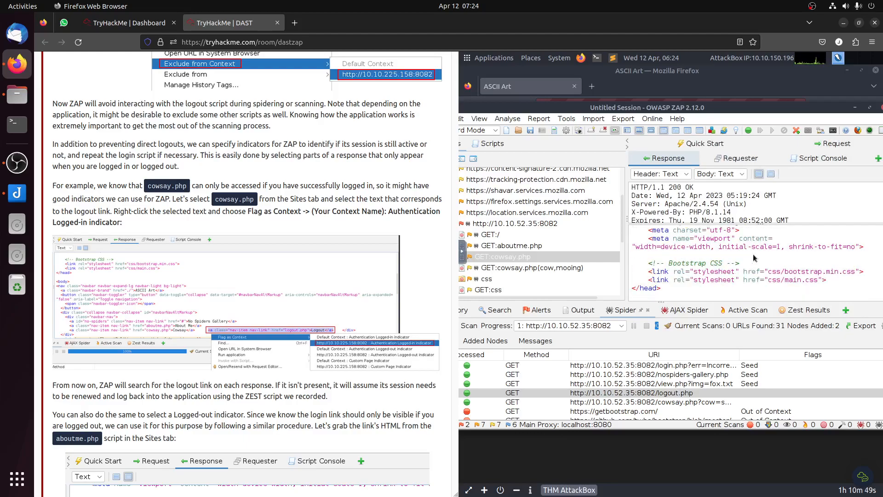
{"action": "scroll", "coordinate": [755, 257], "scroll_direction": "down", "scroll_amount": 1}
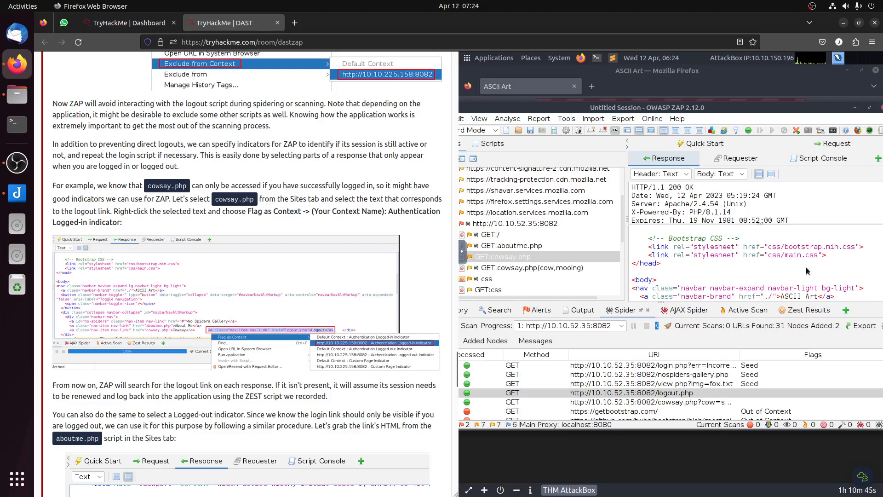
{"action": "scroll", "coordinate": [806, 271], "scroll_direction": "down", "scroll_amount": 2}
{"action": "scroll", "coordinate": [812, 278], "scroll_direction": "down", "scroll_amount": 1}
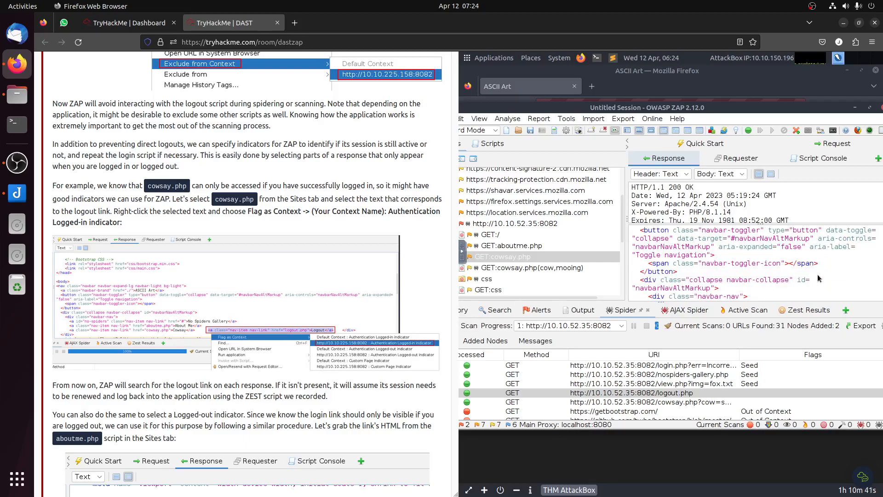
{"action": "scroll", "coordinate": [823, 275], "scroll_direction": "down", "scroll_amount": 2}
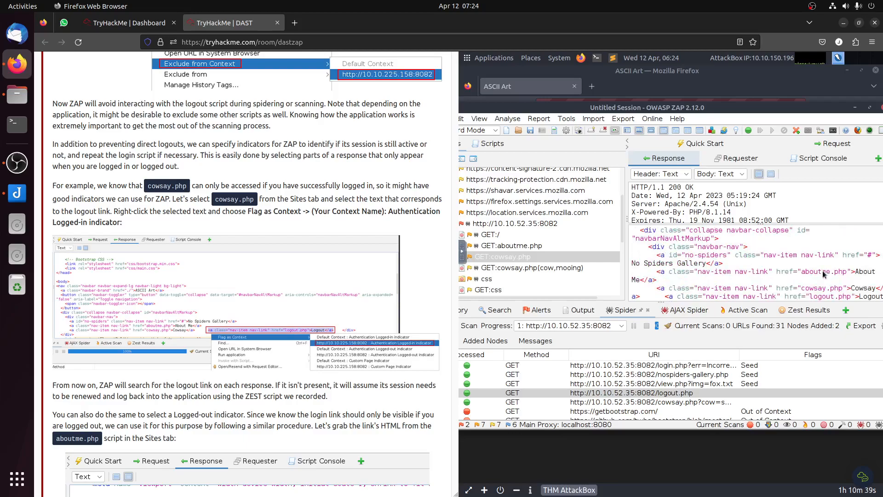
{"action": "scroll", "coordinate": [823, 275], "scroll_direction": "down", "scroll_amount": 1}
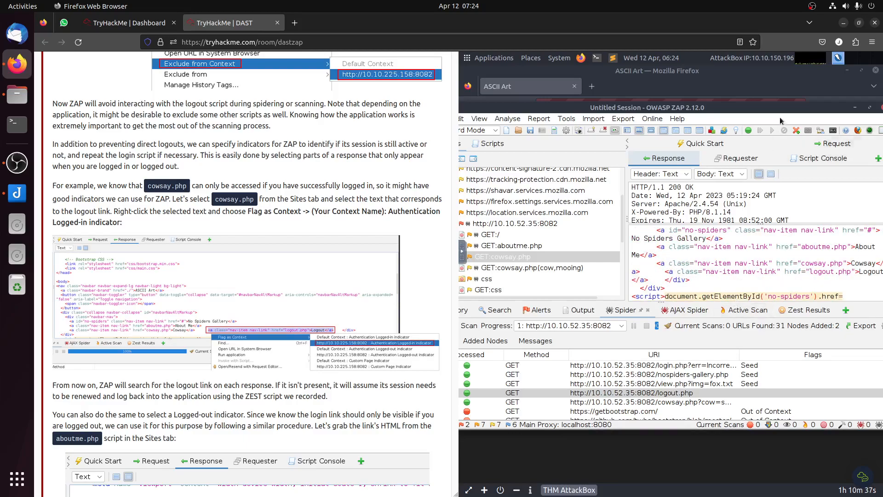
{"action": "left_click_drag", "start_coordinate": [779, 109], "coordinate": [721, 112]}
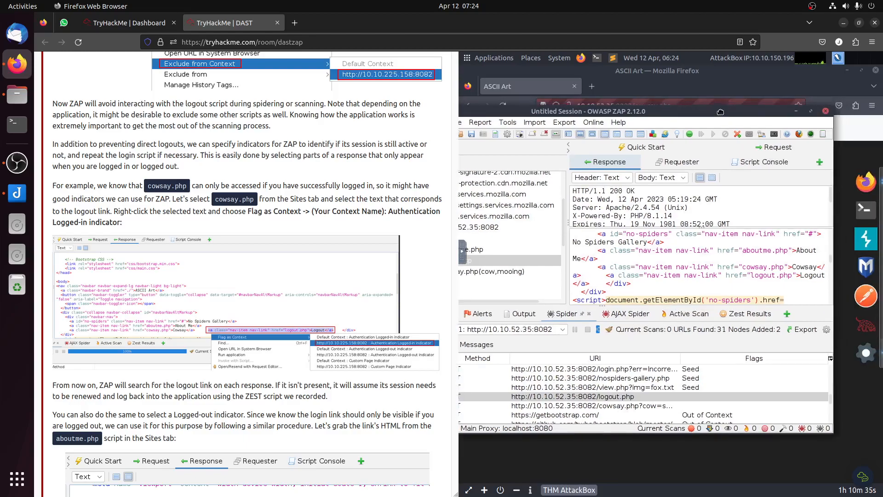
{"action": "left_click_drag", "start_coordinate": [607, 276], "coordinate": [592, 284]}
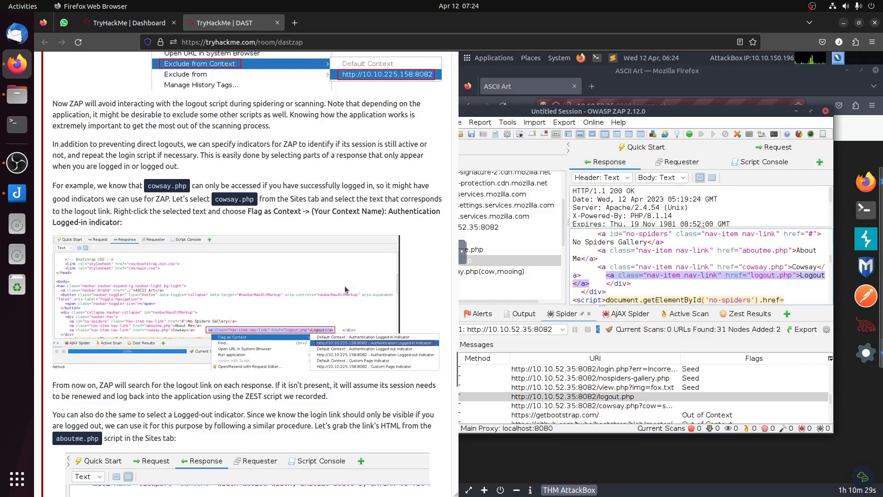
{"action": "right_click", "coordinate": [626, 276]}
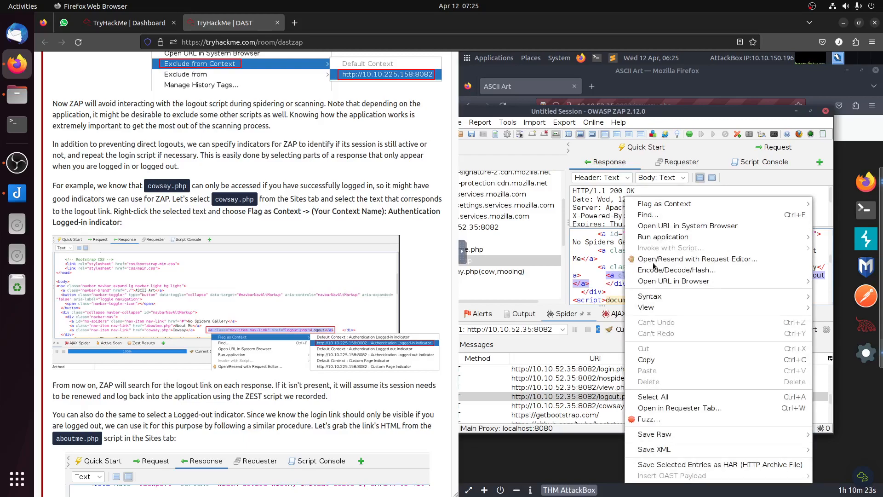
{"action": "mouse_move", "coordinate": [675, 206]}
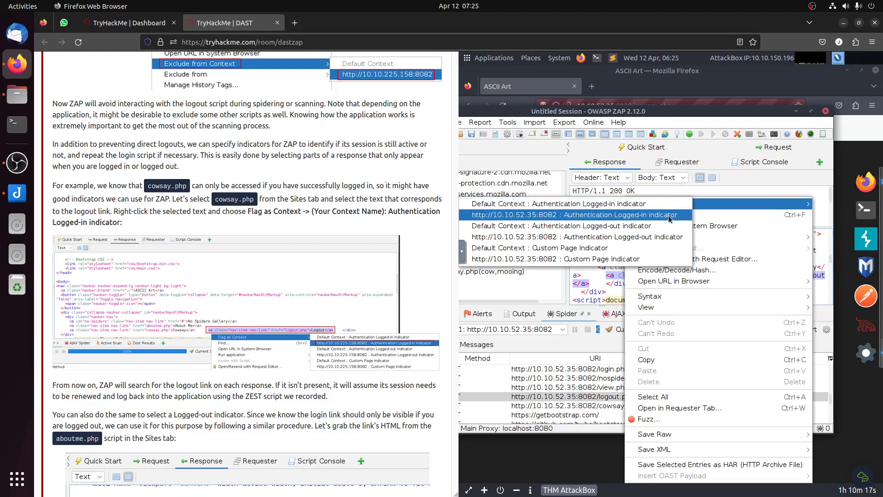
{"action": "left_click", "coordinate": [669, 219]}
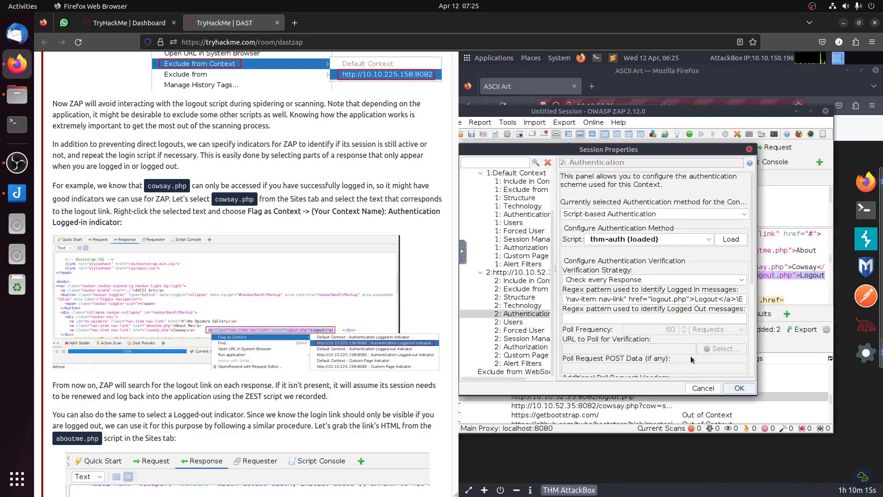
{"action": "left_click", "coordinate": [738, 388]}
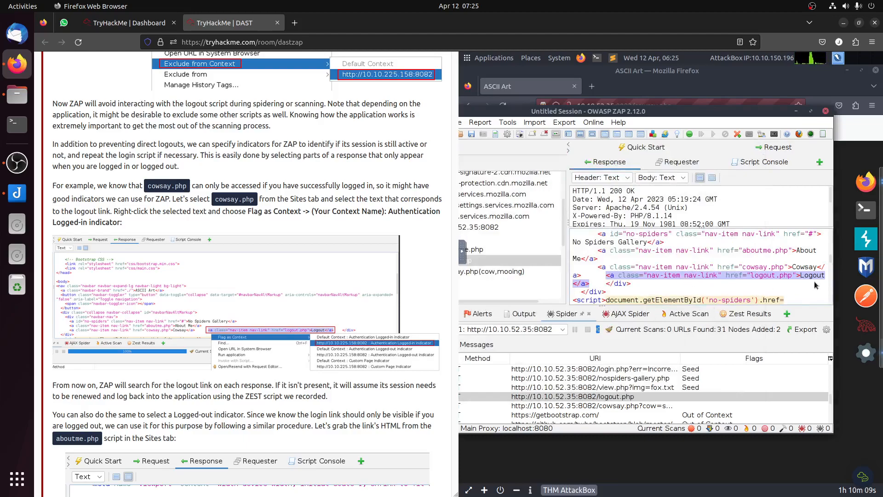
Step: Read the room's Logged-out indicator instructions and display the response of GET:aboutme.php from the Sites tree
{"action": "scroll", "coordinate": [256, 300], "scroll_direction": "up", "scroll_amount": 3}
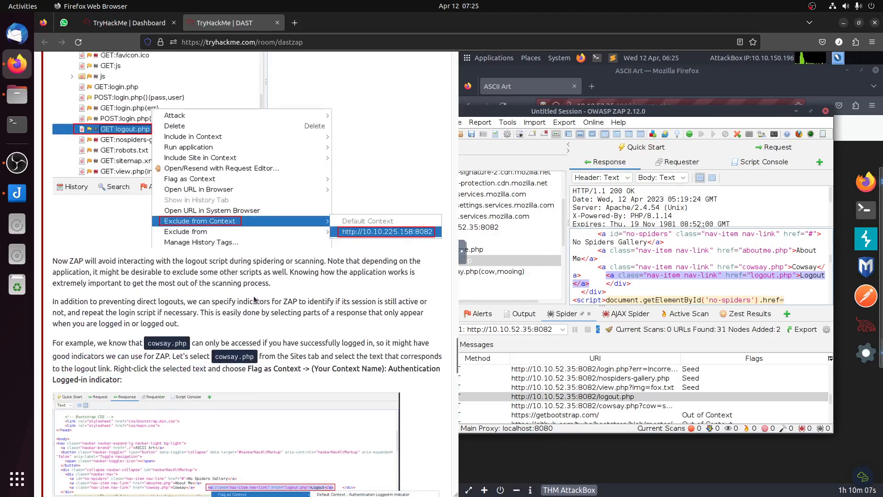
{"action": "scroll", "coordinate": [257, 239], "scroll_direction": "down", "scroll_amount": 2}
{"action": "scroll", "coordinate": [372, 268], "scroll_direction": "up", "scroll_amount": 2}
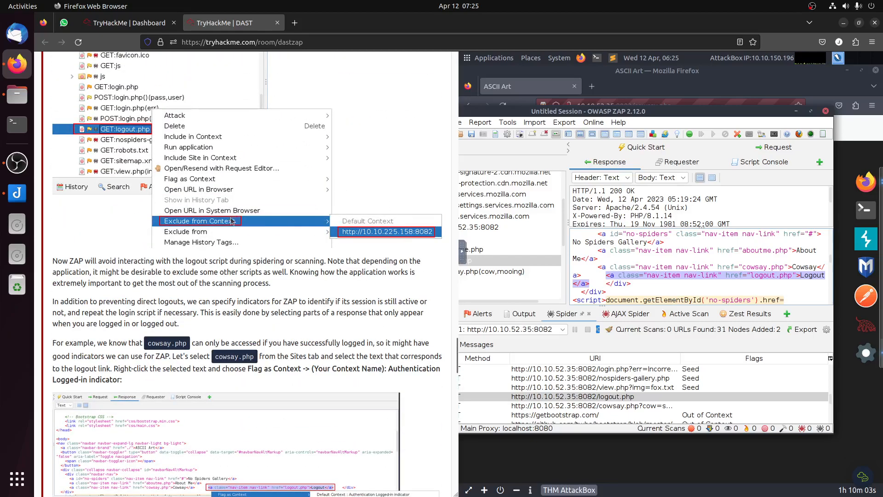
{"action": "scroll", "coordinate": [232, 222], "scroll_direction": "down", "scroll_amount": 5}
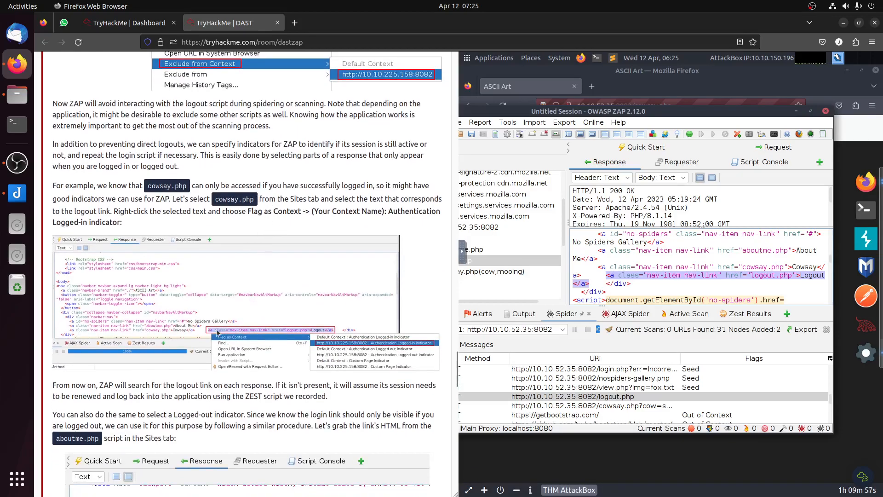
{"action": "scroll", "coordinate": [335, 333], "scroll_direction": "down", "scroll_amount": 10}
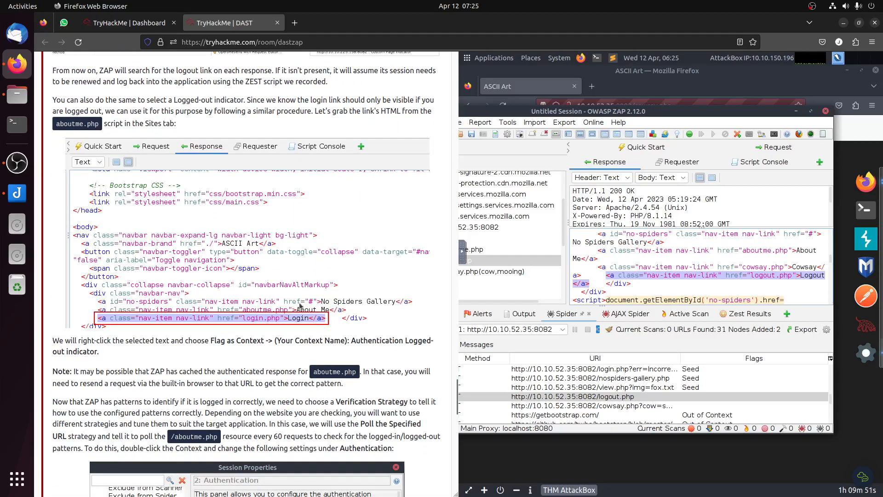
{"action": "left_click_drag", "start_coordinate": [558, 112], "coordinate": [612, 114]}
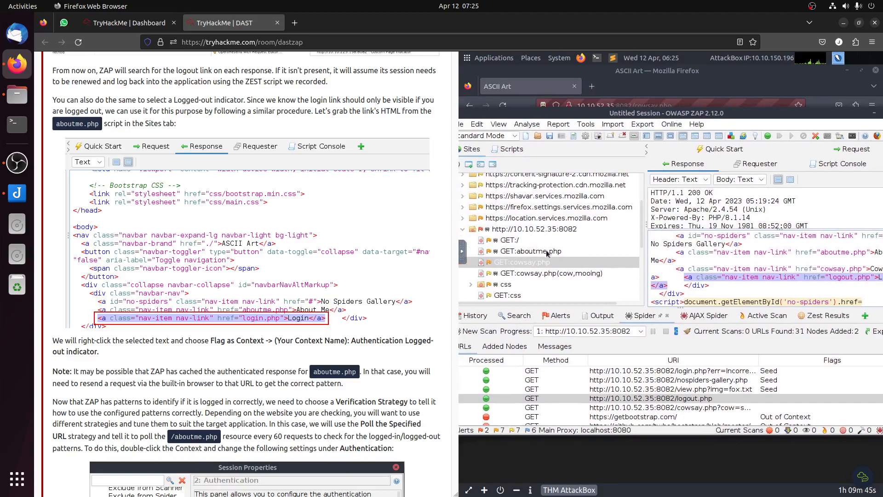
{"action": "scroll", "coordinate": [527, 254], "scroll_direction": "down", "scroll_amount": 1}
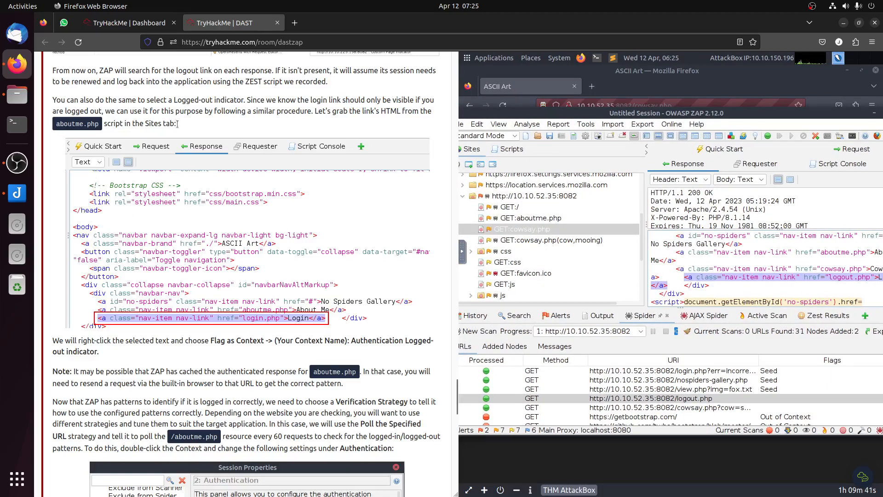
{"action": "left_click", "coordinate": [530, 220]}
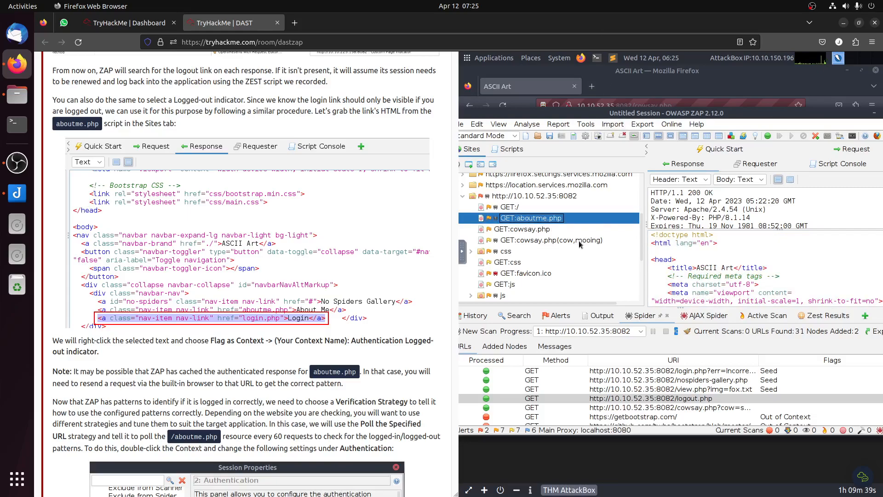
Step: Examine the navigation links in the aboutme.php response and read the room's note about a cached authenticated response
{"action": "scroll", "coordinate": [774, 280], "scroll_direction": "down", "scroll_amount": 2}
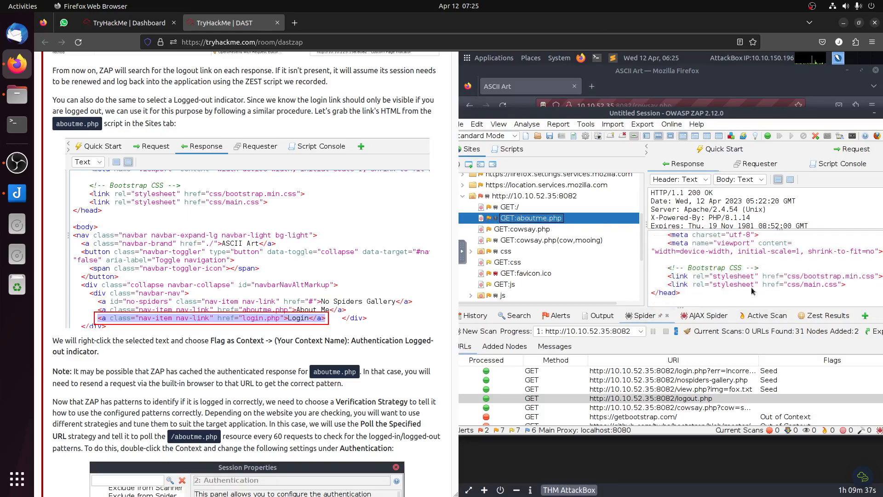
{"action": "left_click_drag", "start_coordinate": [759, 112], "coordinate": [695, 93]}
{"action": "scroll", "coordinate": [753, 258], "scroll_direction": "down", "scroll_amount": 3}
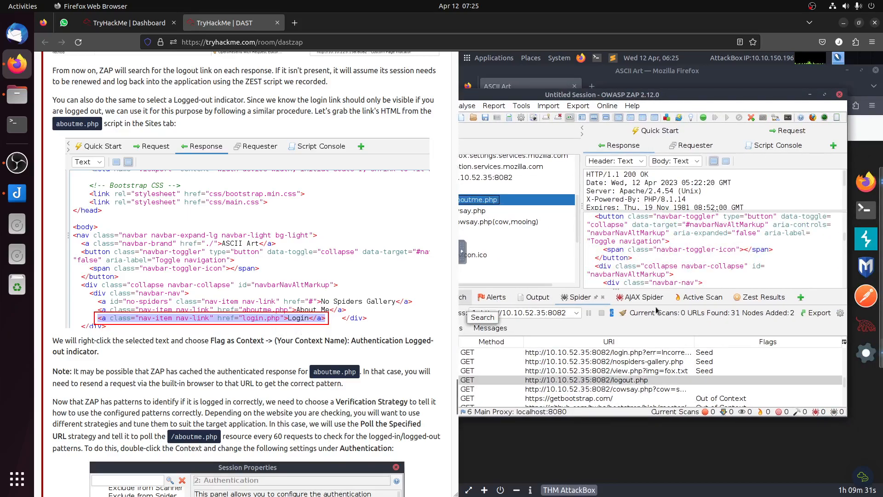
{"action": "scroll", "coordinate": [767, 260], "scroll_direction": "down", "scroll_amount": 3}
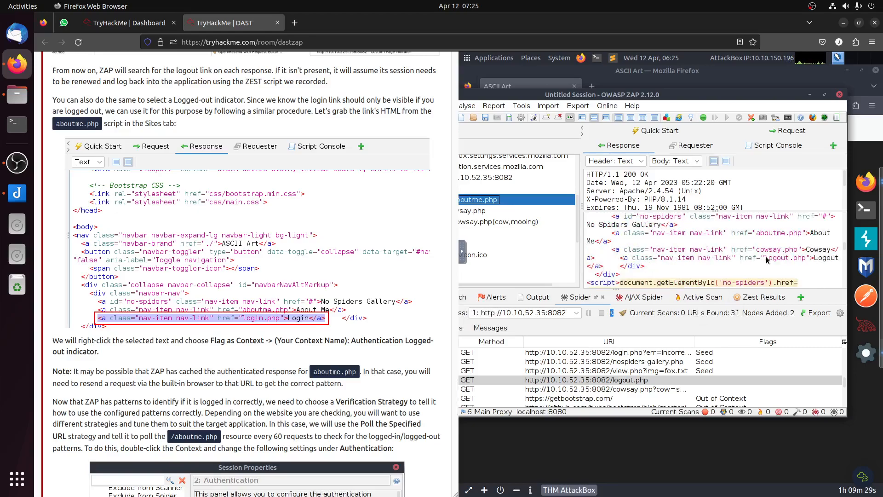
{"action": "scroll", "coordinate": [767, 261], "scroll_direction": "down", "scroll_amount": 1}
{"action": "left_click_drag", "start_coordinate": [807, 233], "coordinate": [759, 235]}
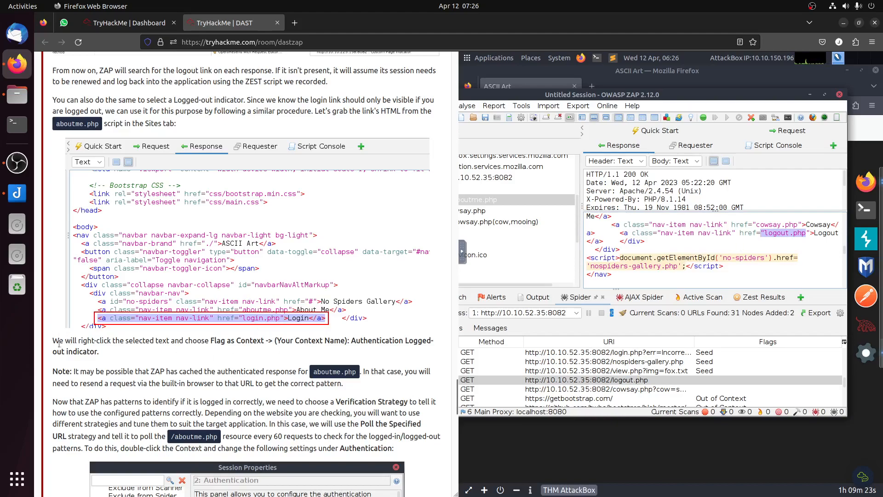
{"action": "left_click_drag", "start_coordinate": [78, 372], "coordinate": [386, 384]}
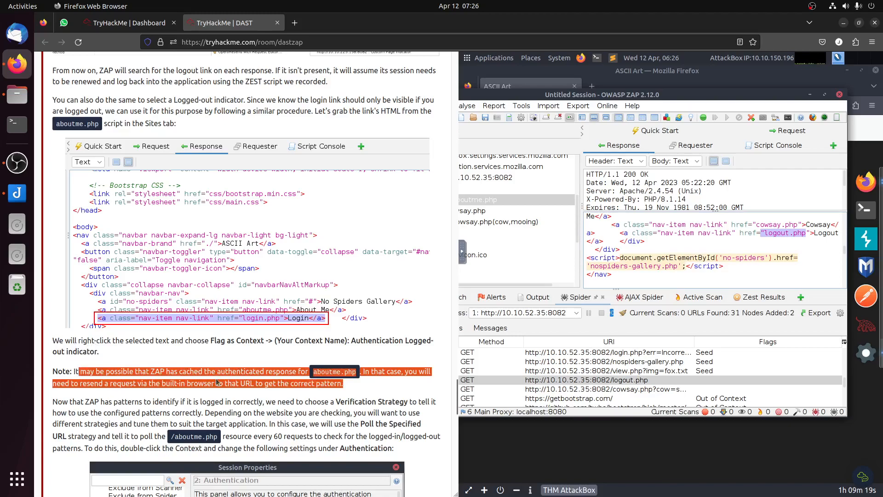
{"action": "left_click", "coordinate": [364, 375]}
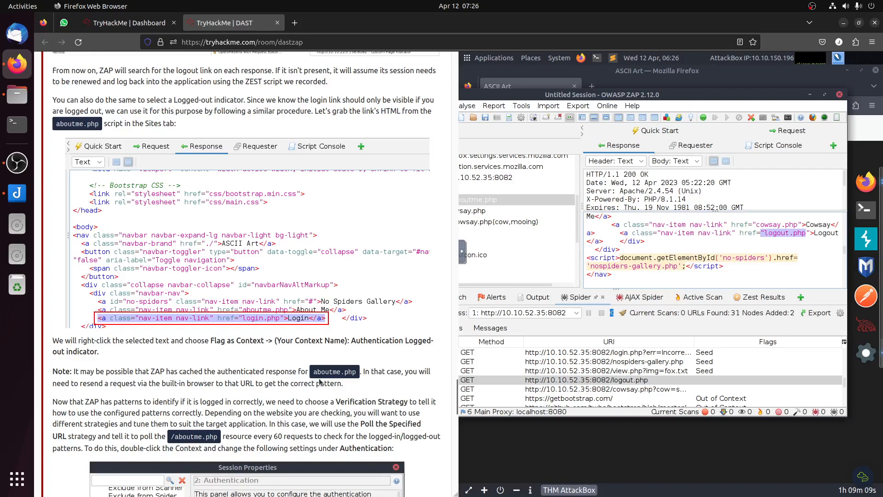
{"action": "left_click", "coordinate": [813, 118]}
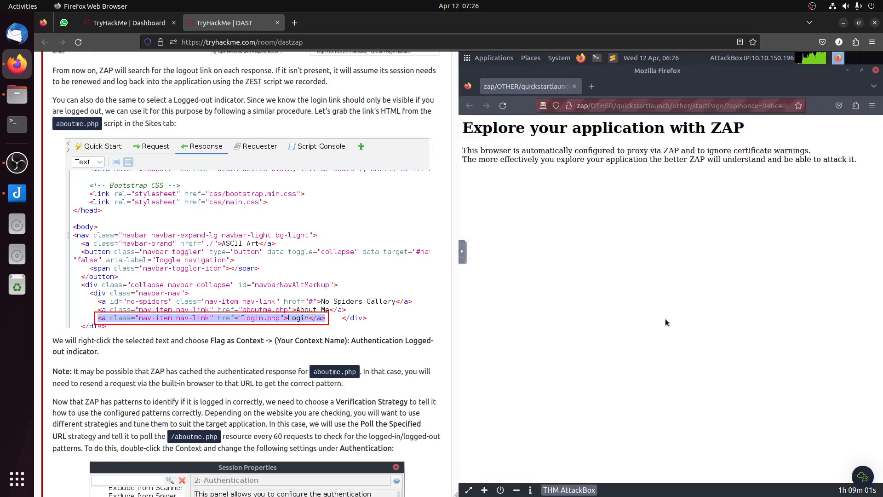
{"action": "left_click", "coordinate": [617, 107]}
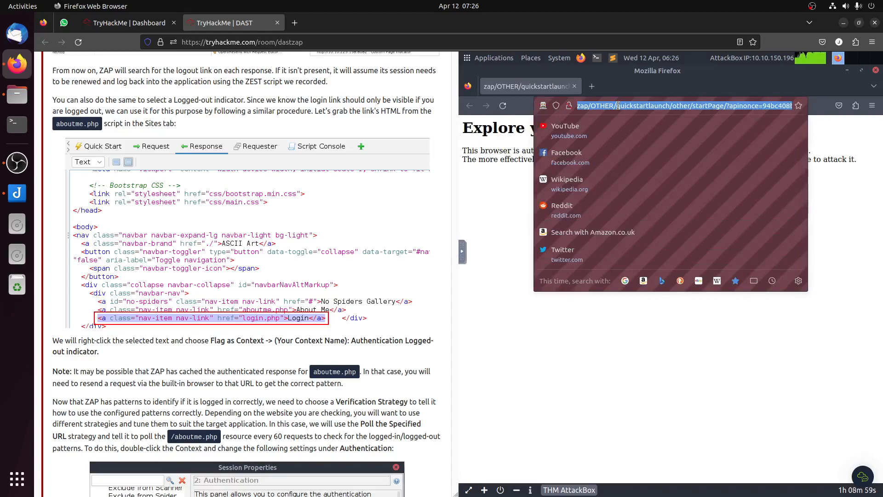
{"action": "type", "text": "http://10.10"}
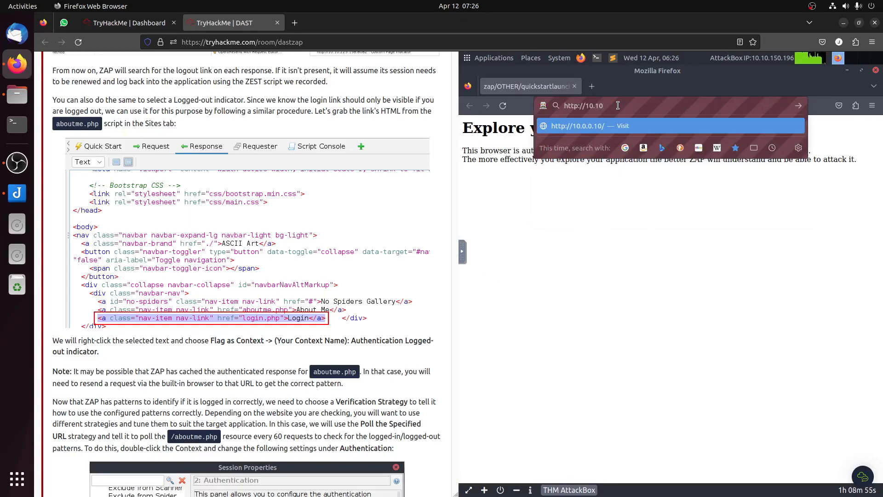
{"action": "scroll", "coordinate": [225, 272], "scroll_direction": "up", "scroll_amount": 8}
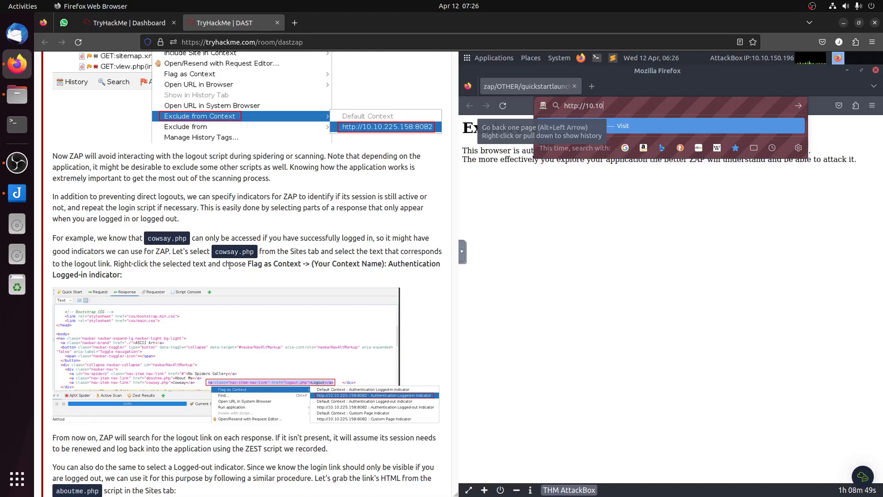
{"action": "scroll", "coordinate": [291, 228], "scroll_direction": "up", "scroll_amount": 15}
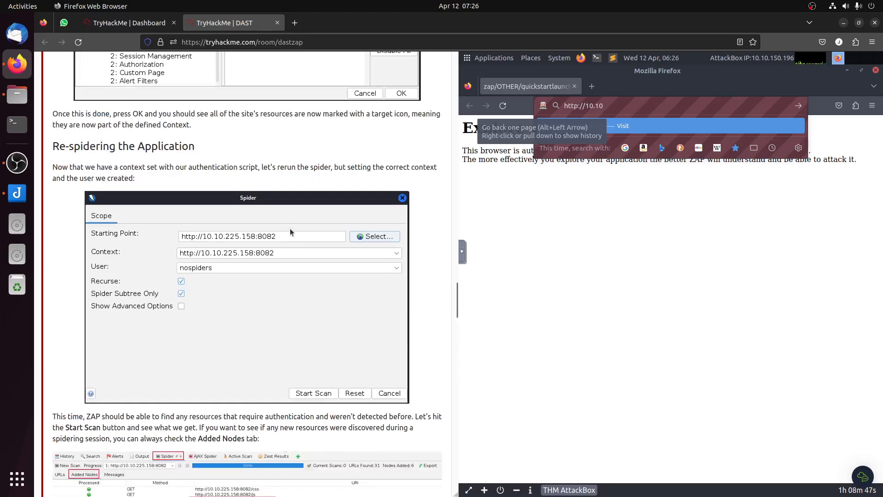
{"action": "scroll", "coordinate": [290, 232], "scroll_direction": "up", "scroll_amount": 20}
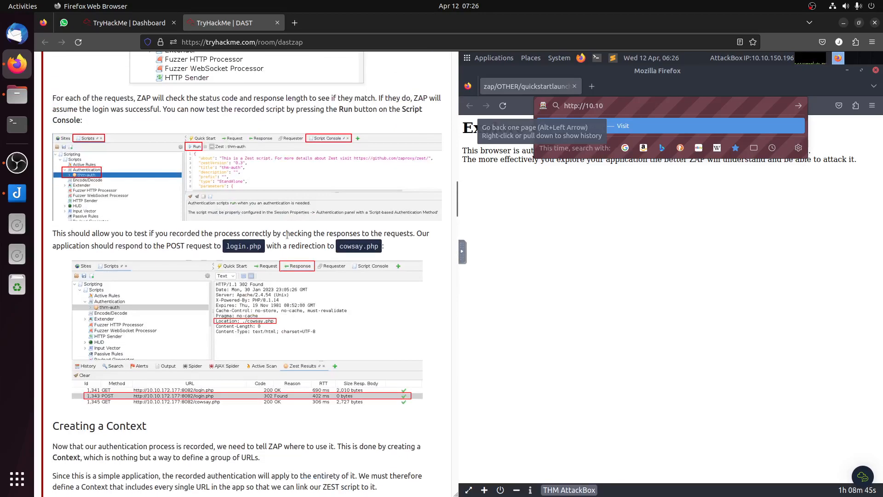
{"action": "scroll", "coordinate": [287, 236], "scroll_direction": "up", "scroll_amount": 10}
{"action": "scroll", "coordinate": [287, 235], "scroll_direction": "up", "scroll_amount": 10}
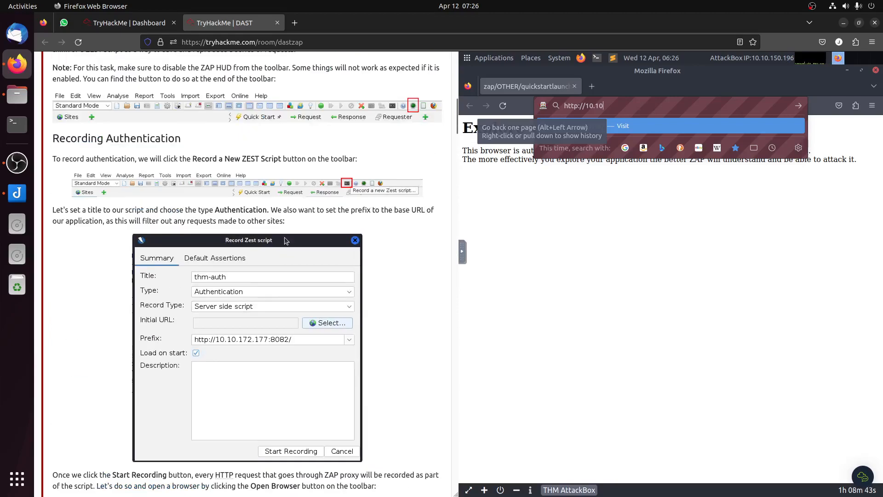
{"action": "scroll", "coordinate": [285, 240], "scroll_direction": "up", "scroll_amount": 10}
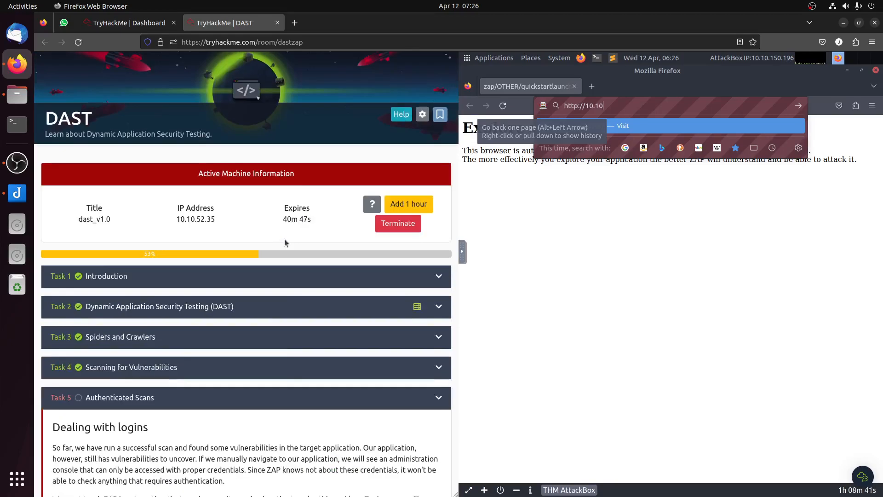
{"action": "type", "text": ".52"}
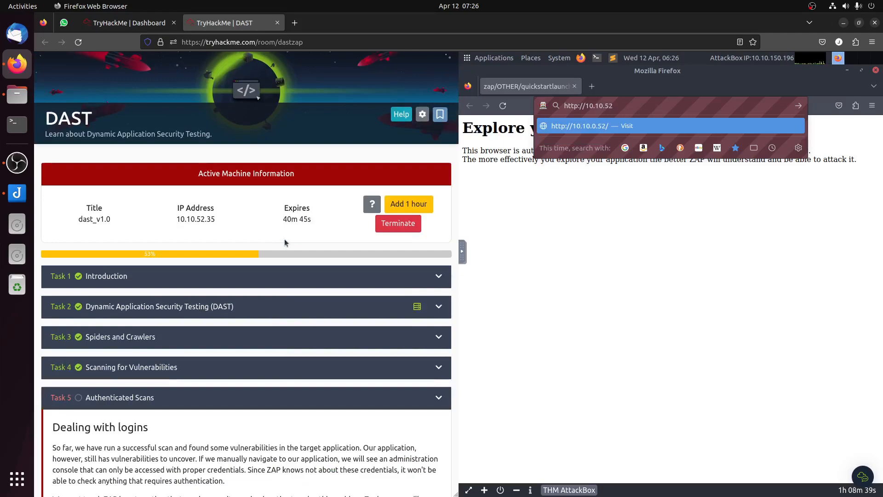
{"action": "type", "text": ".35:"}
{"action": "scroll", "coordinate": [291, 233], "scroll_direction": "down", "scroll_amount": 10}
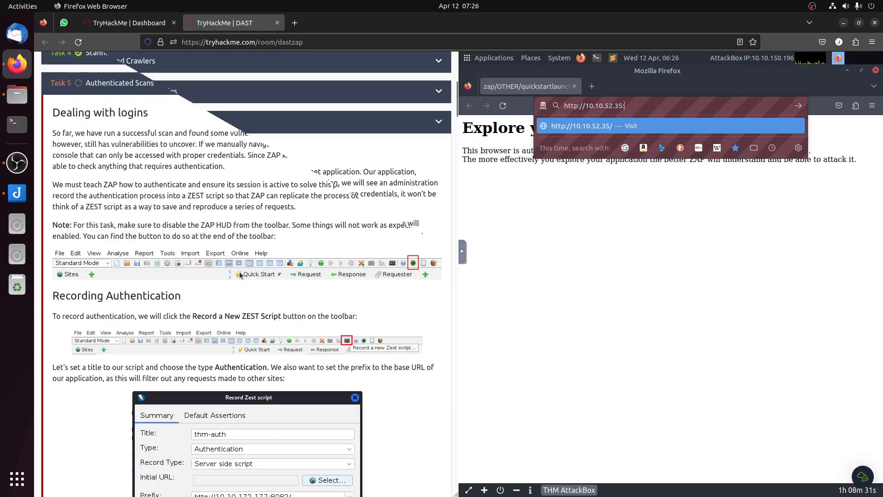
{"action": "type", "text": "8082"}
{"action": "key", "text": "Return"}
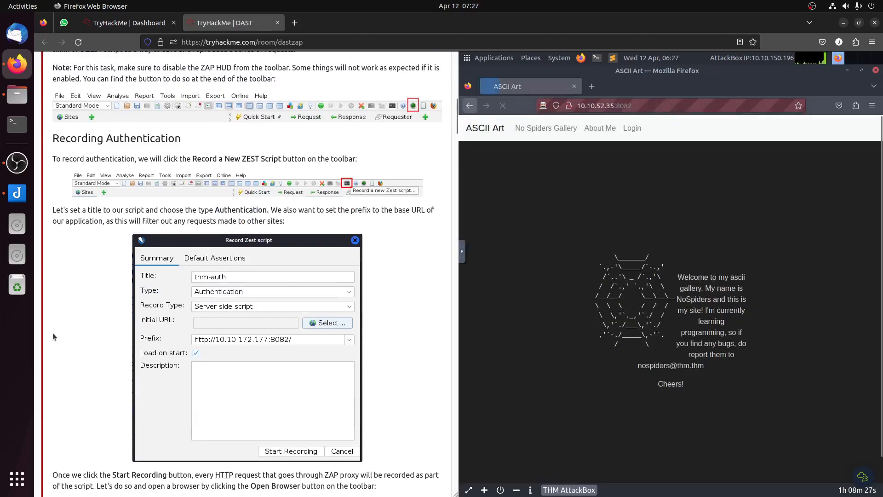
{"action": "scroll", "coordinate": [60, 331], "scroll_direction": "down", "scroll_amount": 10}
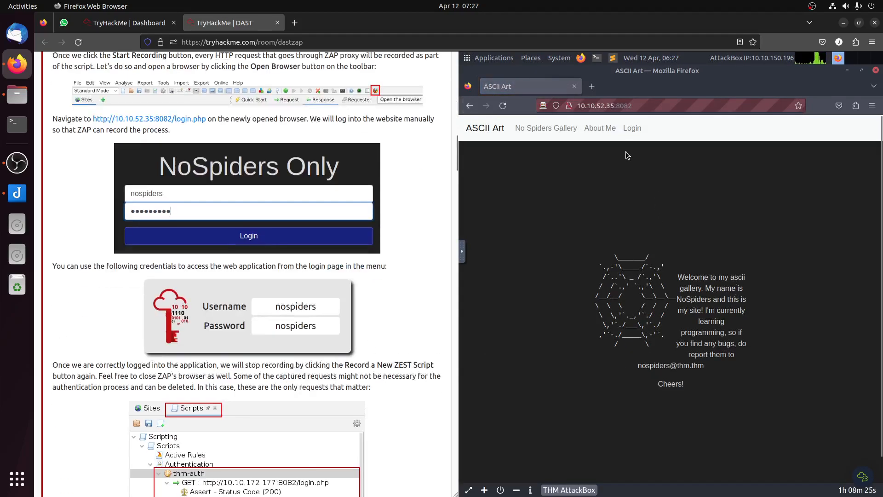
{"action": "left_click", "coordinate": [598, 131]}
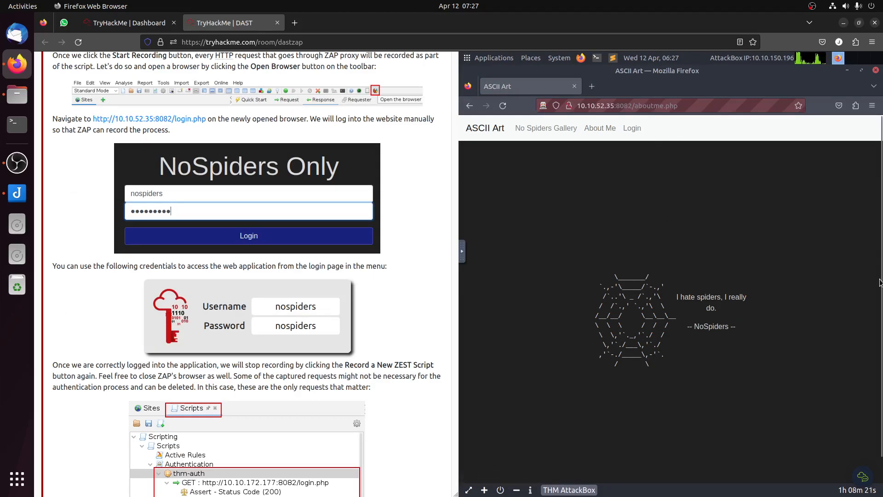
Step: Switch back to ZAP, display the refreshed response of GET:aboutme.php from the Sites tree and find the login link in its body
{"action": "left_click", "coordinate": [862, 353]}
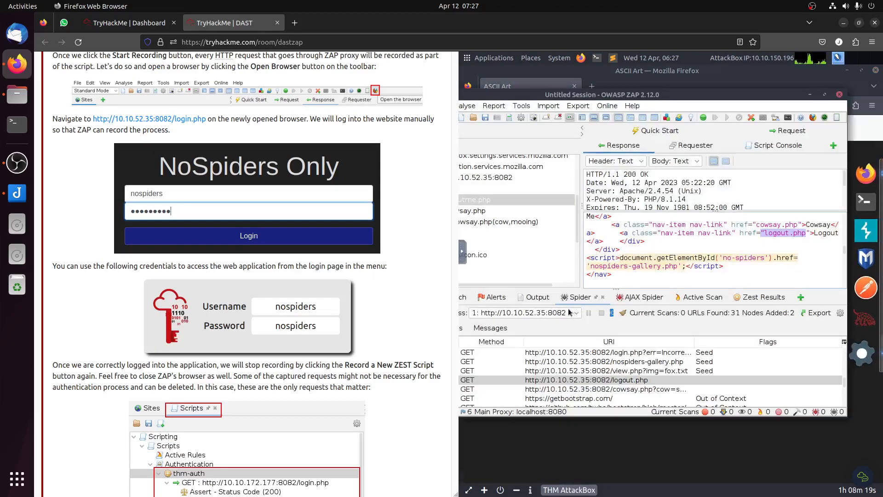
{"action": "left_click_drag", "start_coordinate": [542, 94], "coordinate": [600, 111]}
{"action": "scroll", "coordinate": [567, 232], "scroll_direction": "up", "scroll_amount": 2}
{"action": "left_click", "coordinate": [564, 271]}
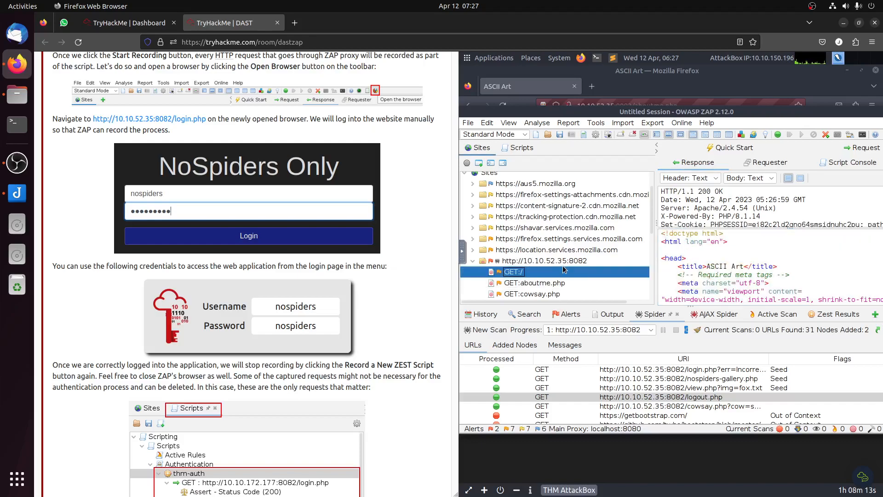
{"action": "scroll", "coordinate": [565, 268], "scroll_direction": "down", "scroll_amount": 3}
{"action": "scroll", "coordinate": [566, 268], "scroll_direction": "down", "scroll_amount": 3}
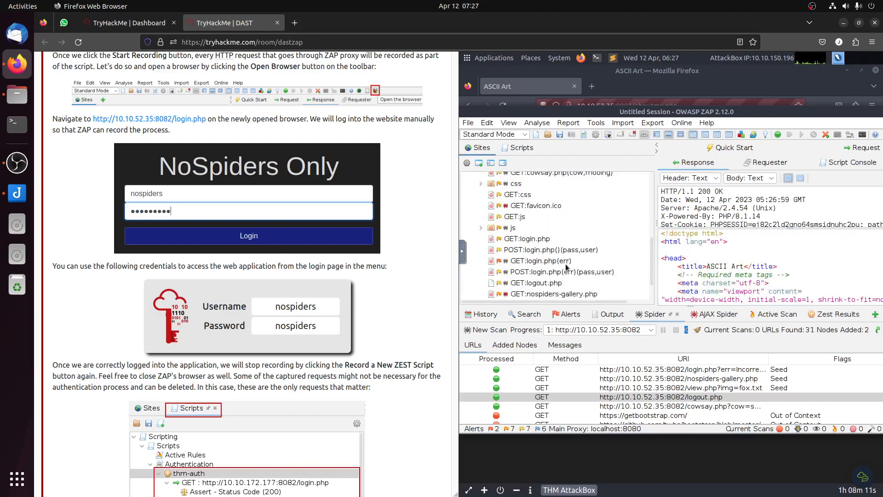
{"action": "scroll", "coordinate": [569, 265], "scroll_direction": "up", "scroll_amount": 4}
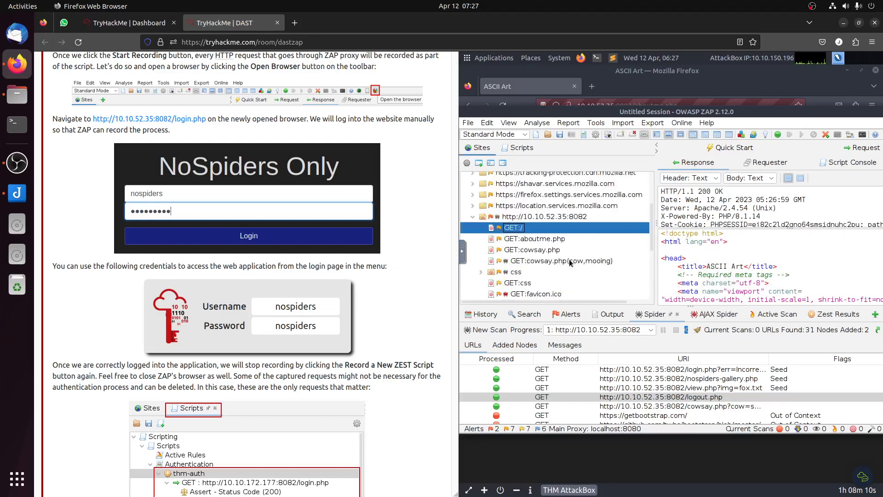
{"action": "left_click", "coordinate": [551, 243]}
{"action": "double_click", "coordinate": [747, 113]}
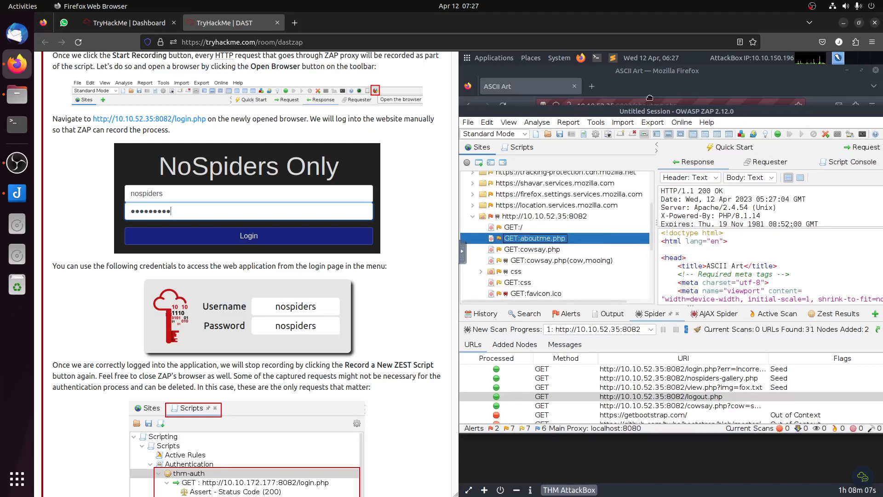
{"action": "scroll", "coordinate": [724, 259], "scroll_direction": "down", "scroll_amount": 2}
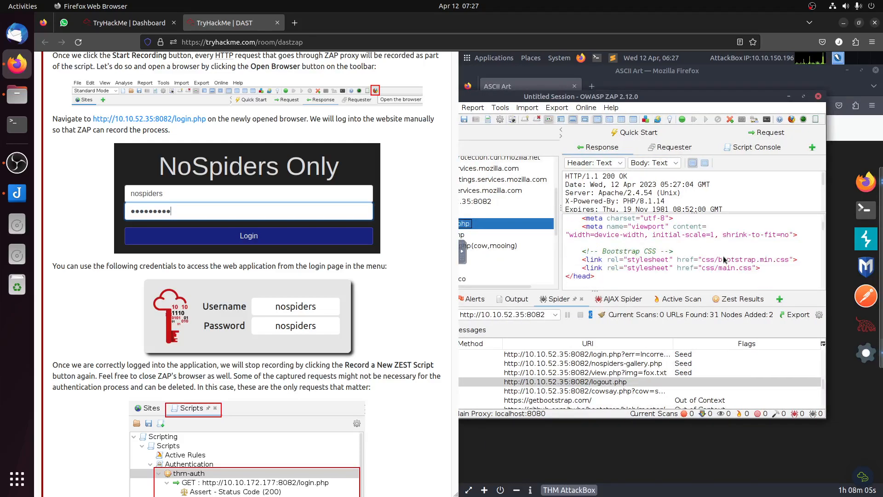
{"action": "scroll", "coordinate": [724, 259], "scroll_direction": "down", "scroll_amount": 2}
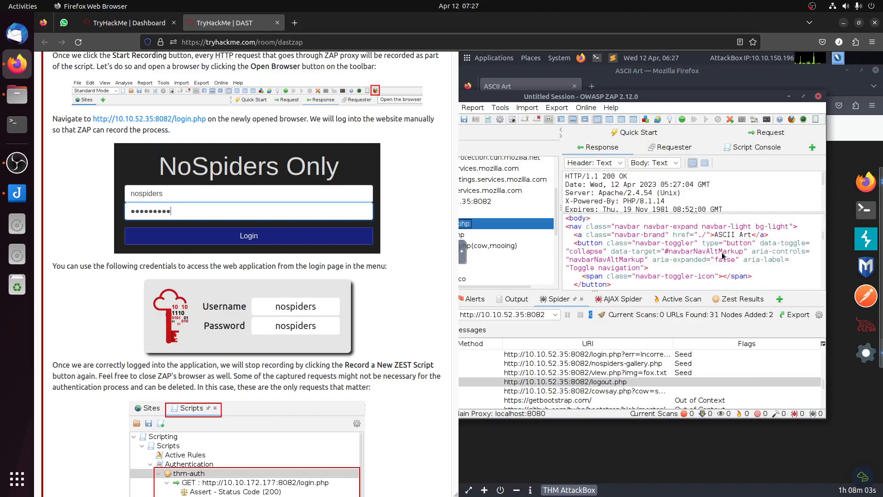
{"action": "scroll", "coordinate": [724, 256], "scroll_direction": "down", "scroll_amount": 1}
{"action": "scroll", "coordinate": [724, 257], "scroll_direction": "down", "scroll_amount": 3}
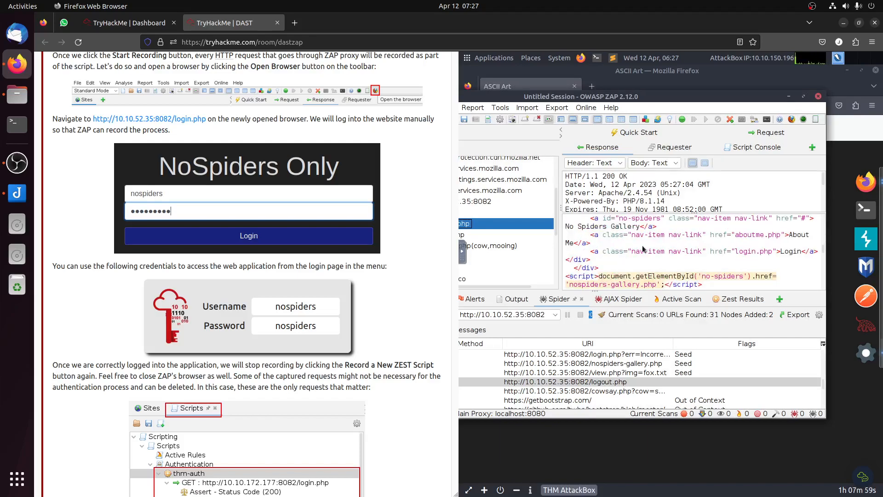
Step: Flag the login link's HTML in the aboutme.php response as the Default Context's Authentication Logged-out indicator and save it
{"action": "left_click_drag", "start_coordinate": [591, 252], "coordinate": [817, 257]}
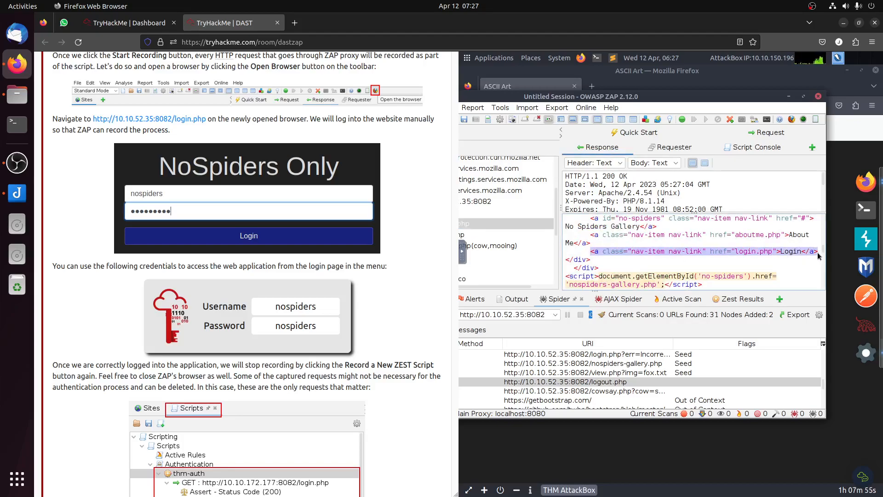
{"action": "scroll", "coordinate": [313, 350], "scroll_direction": "down", "scroll_amount": 15}
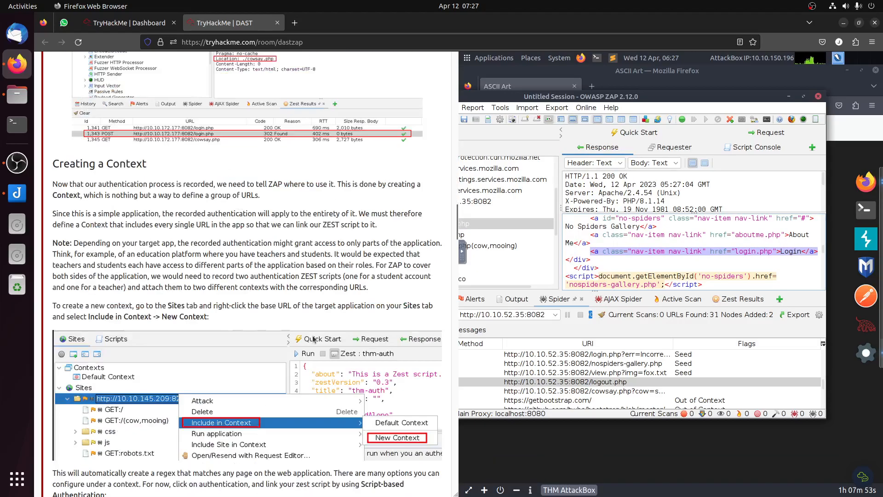
{"action": "scroll", "coordinate": [312, 349], "scroll_direction": "down", "scroll_amount": 15}
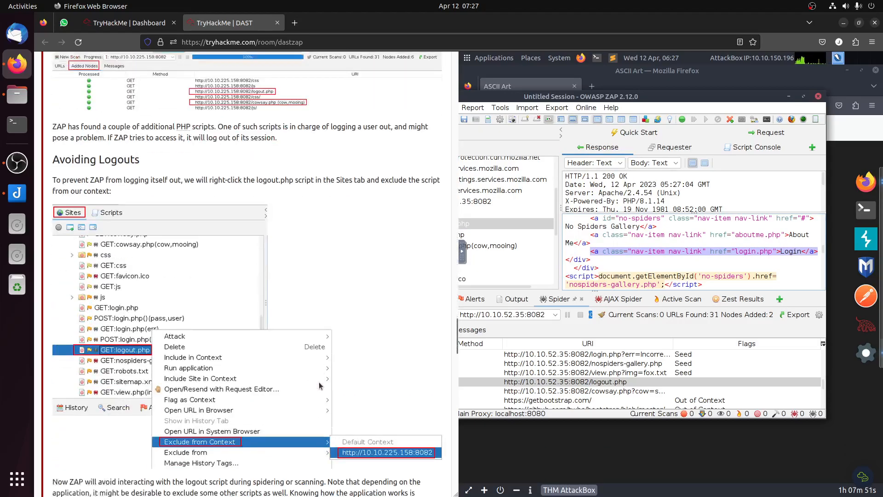
{"action": "scroll", "coordinate": [321, 390], "scroll_direction": "down", "scroll_amount": 10}
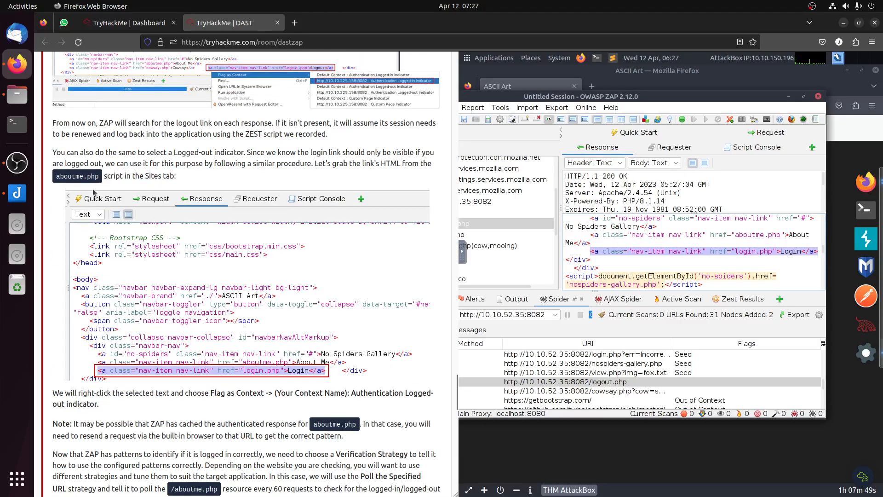
{"action": "scroll", "coordinate": [312, 373], "scroll_direction": "down", "scroll_amount": 2}
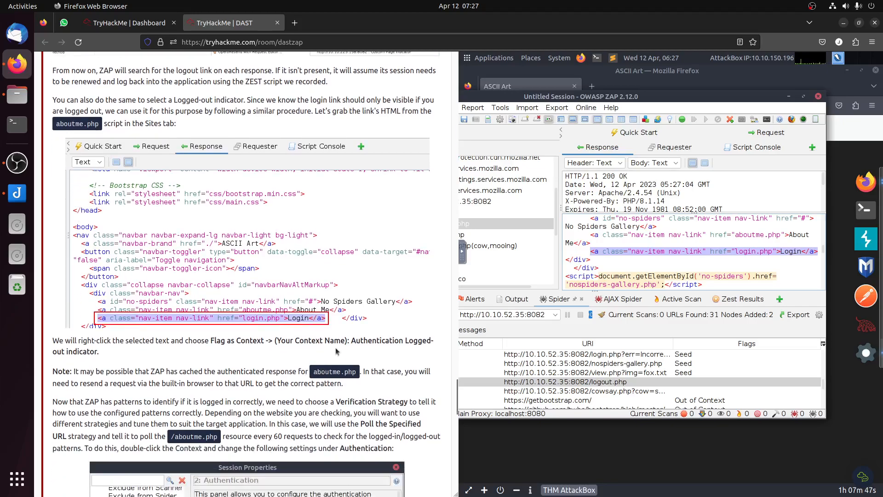
{"action": "right_click", "coordinate": [634, 251]}
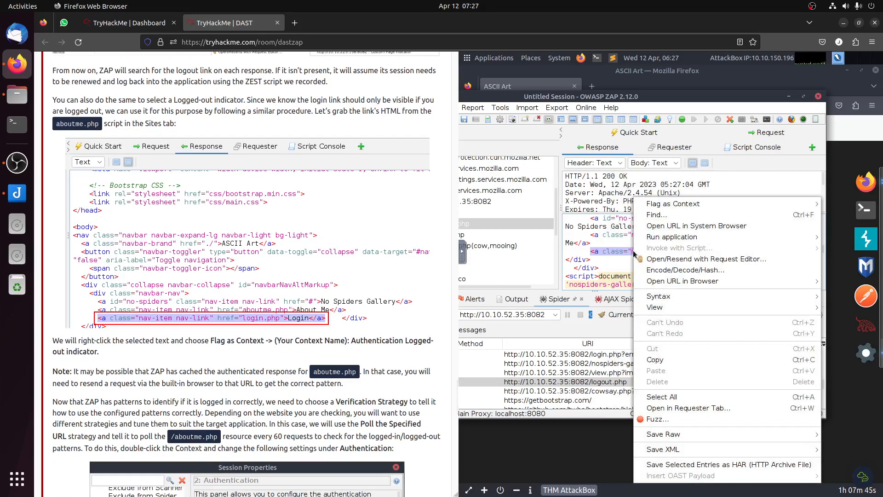
{"action": "mouse_move", "coordinate": [683, 207]}
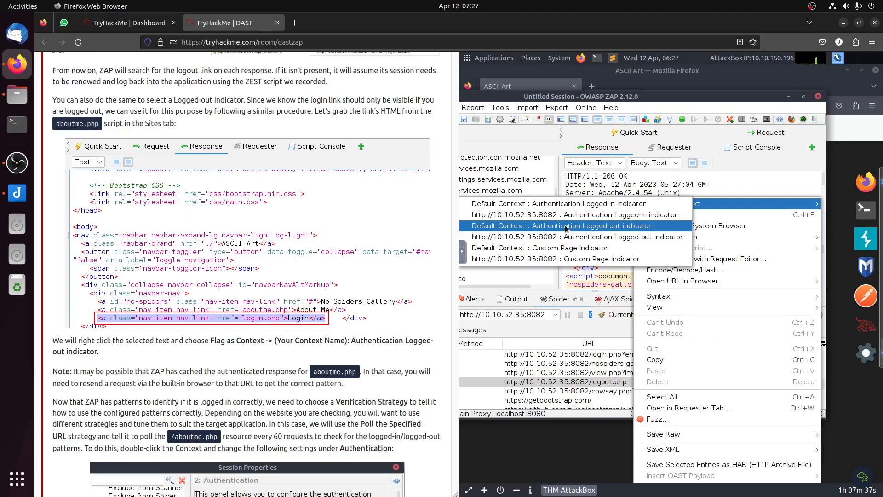
{"action": "left_click", "coordinate": [584, 226]}
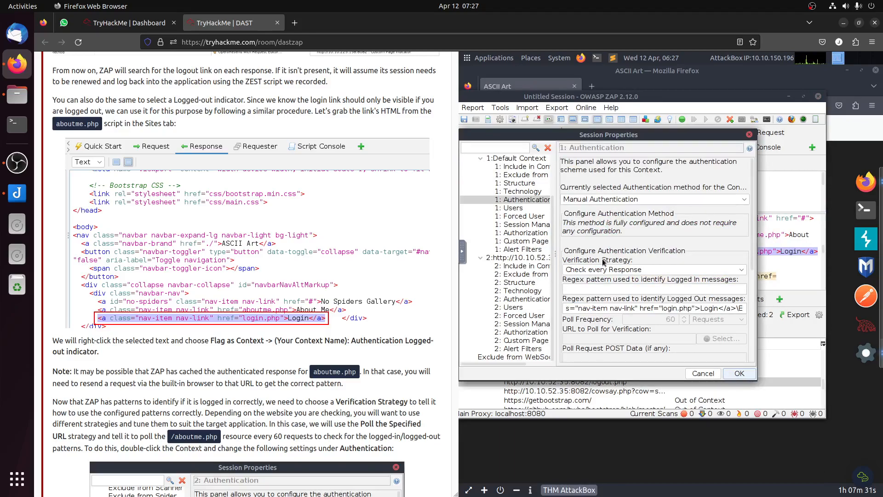
{"action": "left_click", "coordinate": [738, 374]}
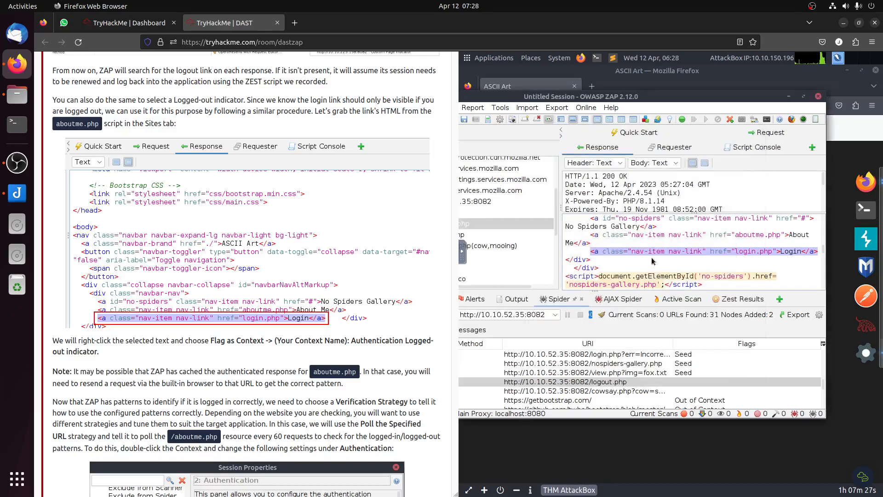
{"action": "right_click", "coordinate": [653, 254]}
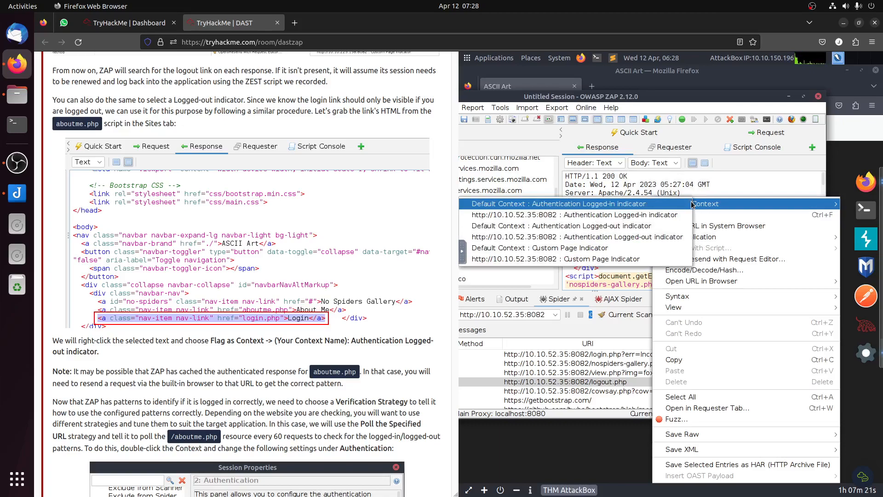
{"action": "left_click", "coordinate": [582, 237]}
{"action": "left_click", "coordinate": [736, 373]}
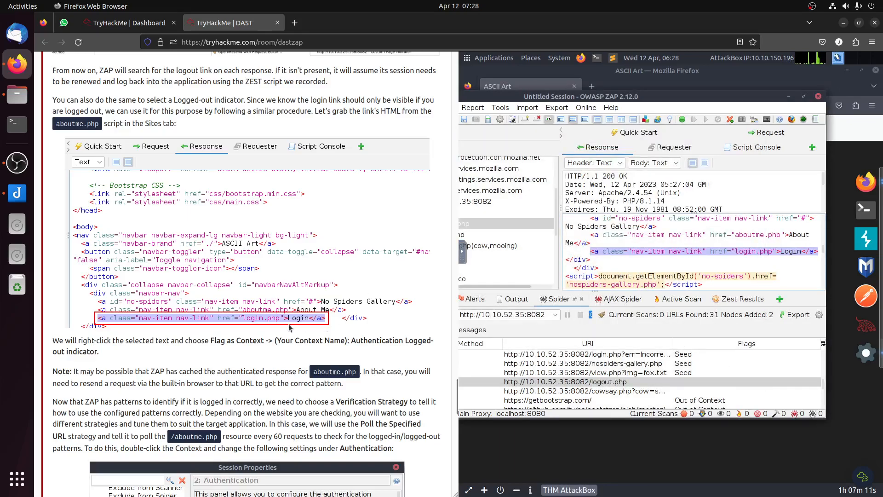
{"action": "scroll", "coordinate": [298, 313], "scroll_direction": "down", "scroll_amount": 3}
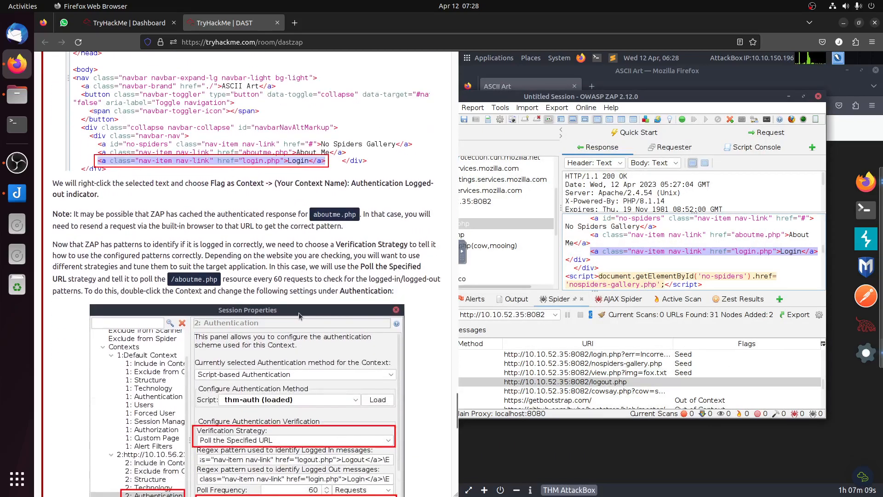
{"action": "scroll", "coordinate": [299, 313], "scroll_direction": "down", "scroll_amount": 4}
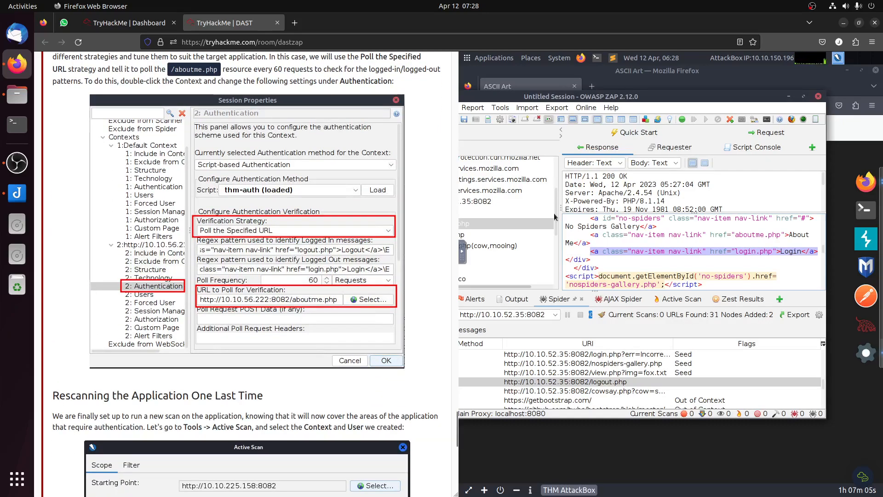
{"action": "right_click", "coordinate": [650, 255]}
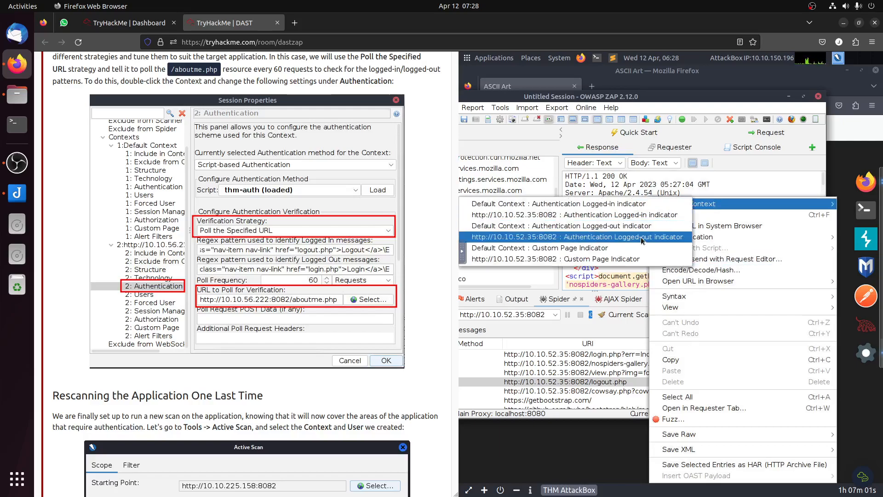
{"action": "left_click", "coordinate": [643, 241]}
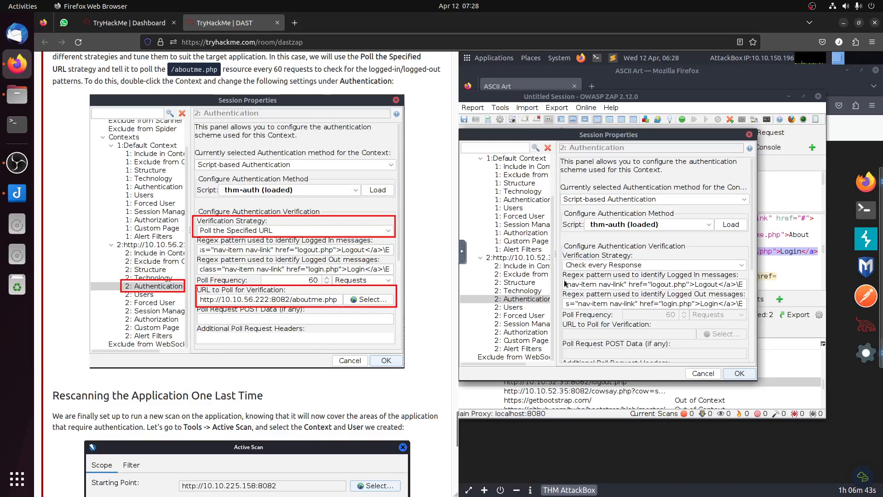
{"action": "left_click", "coordinate": [604, 266]}
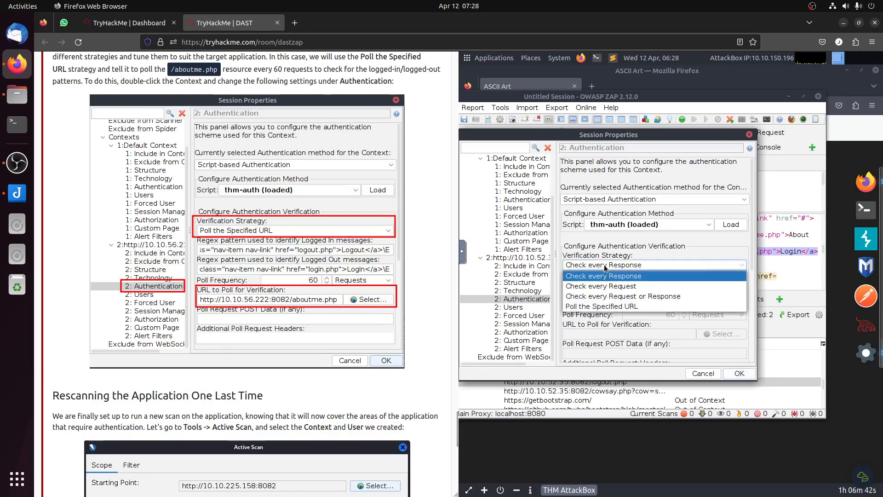
{"action": "left_click", "coordinate": [610, 308]}
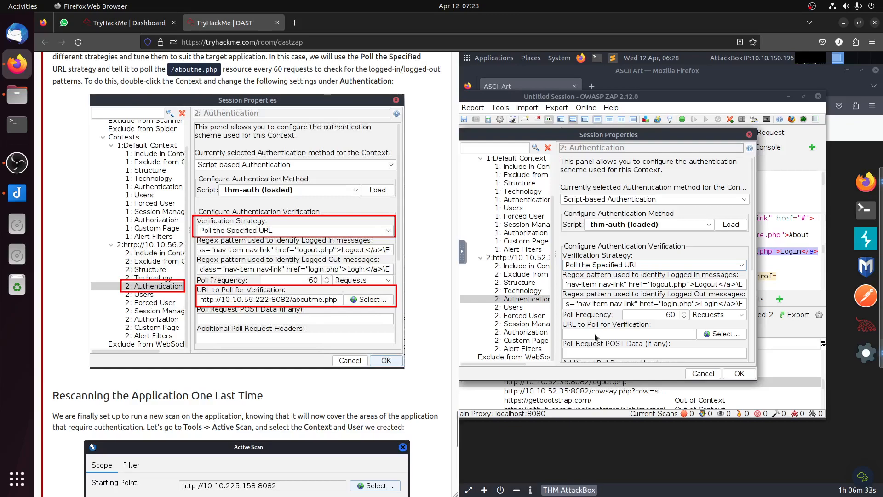
{"action": "scroll", "coordinate": [621, 324], "scroll_direction": "down", "scroll_amount": 1}
{"action": "scroll", "coordinate": [621, 324], "scroll_direction": "down", "scroll_amount": 4}
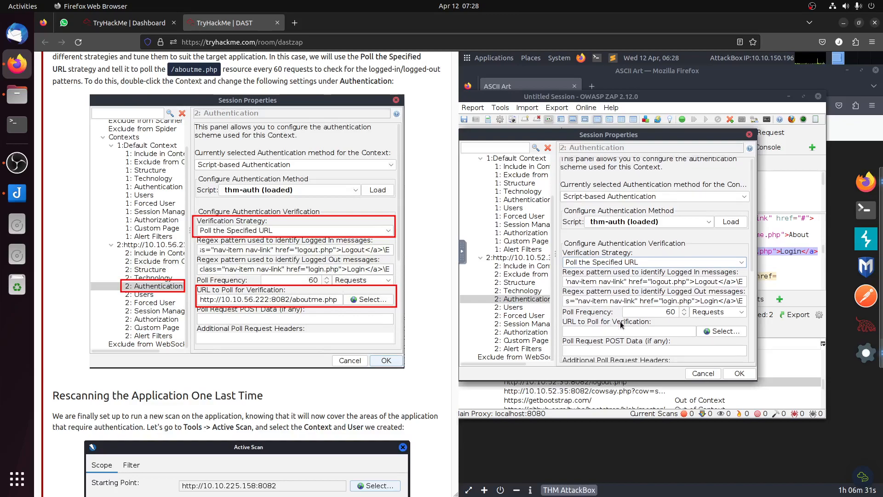
{"action": "scroll", "coordinate": [626, 326], "scroll_direction": "down", "scroll_amount": 5}
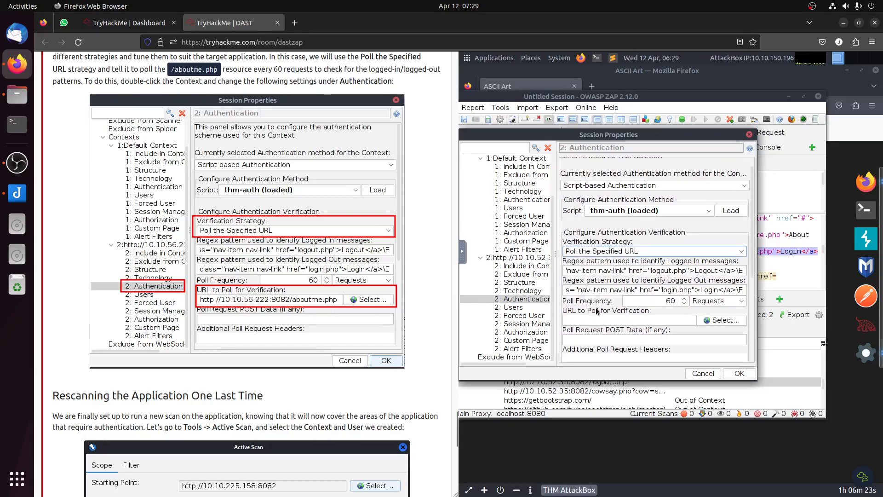
{"action": "left_click", "coordinate": [740, 374]}
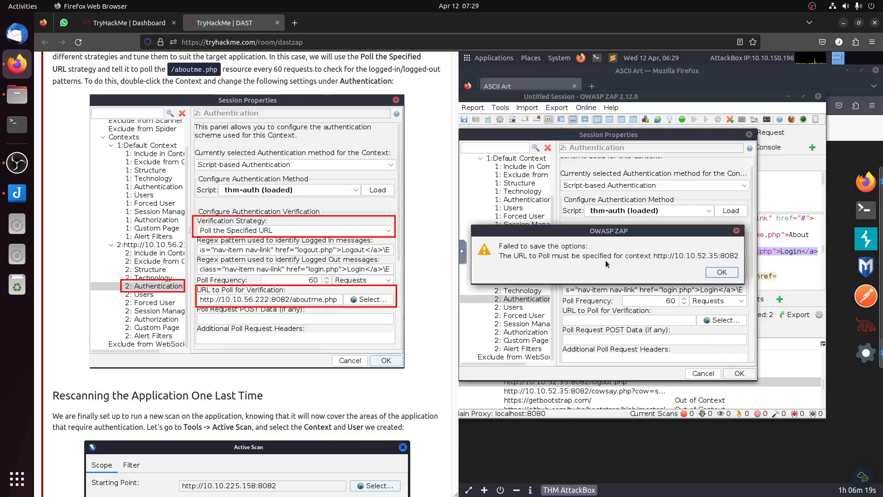
{"action": "left_click", "coordinate": [721, 273]}
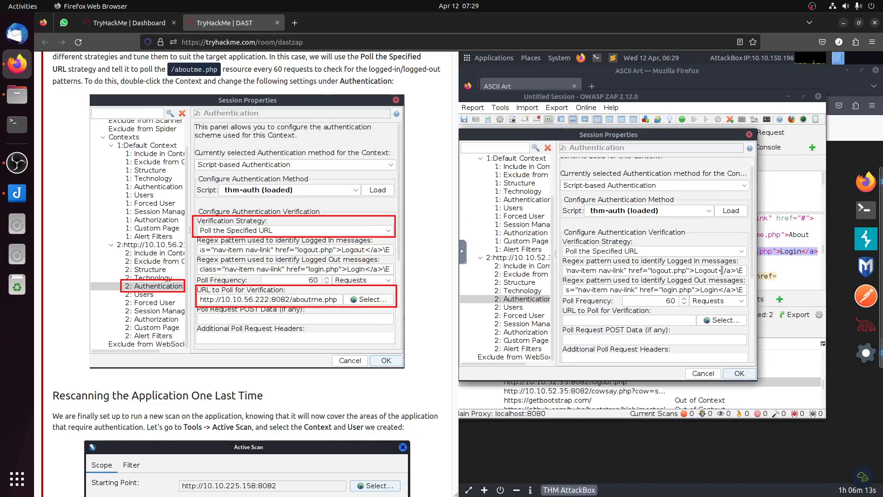
{"action": "left_click", "coordinate": [738, 374]}
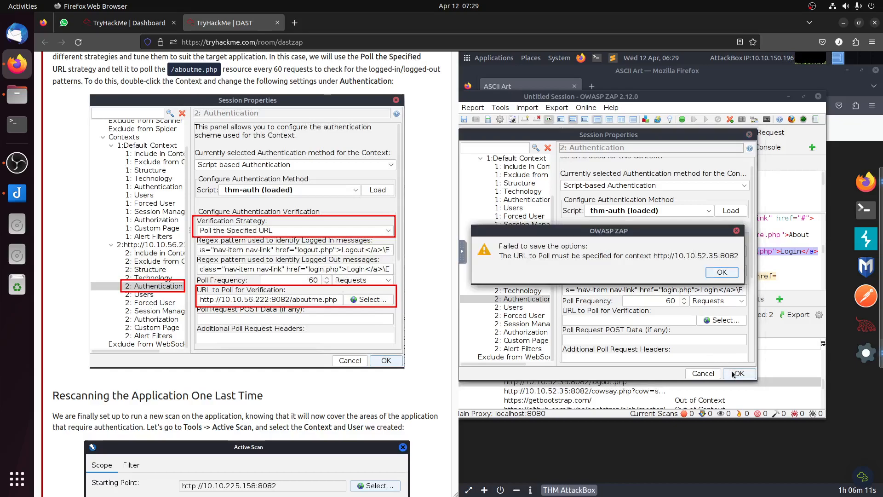
{"action": "left_click", "coordinate": [723, 271]}
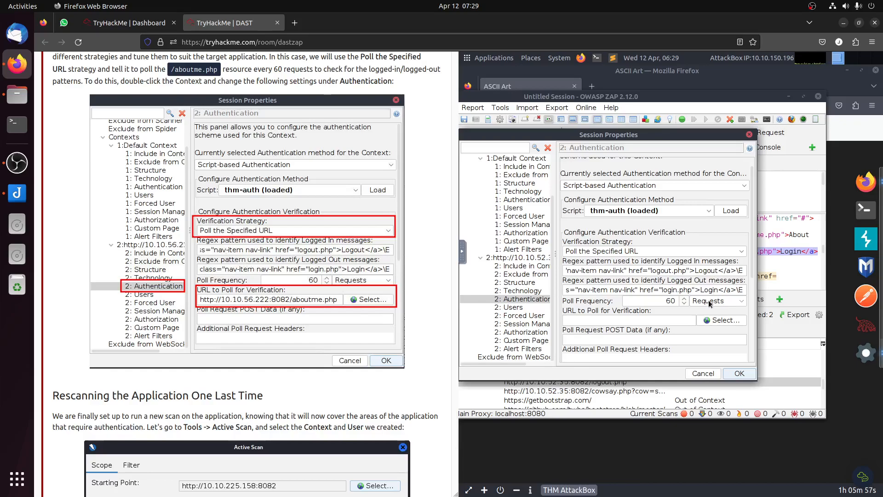
{"action": "left_click", "coordinate": [697, 373]}
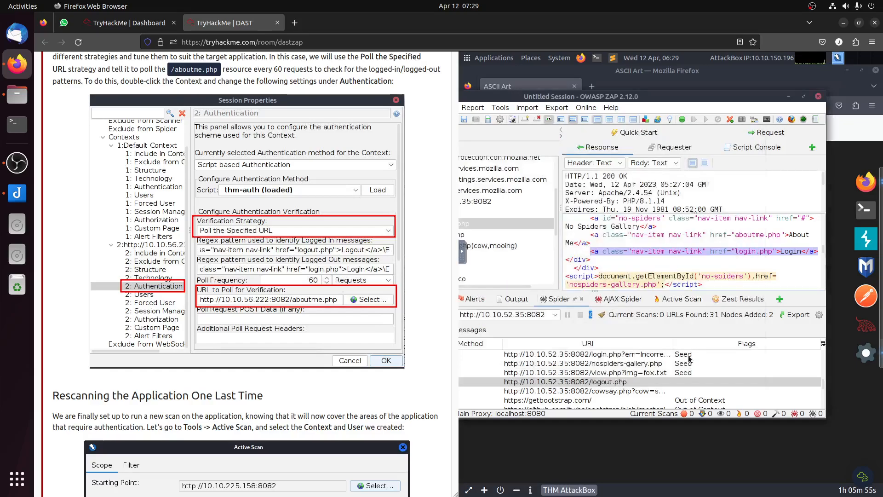
{"action": "scroll", "coordinate": [339, 299], "scroll_direction": "up", "scroll_amount": 6}
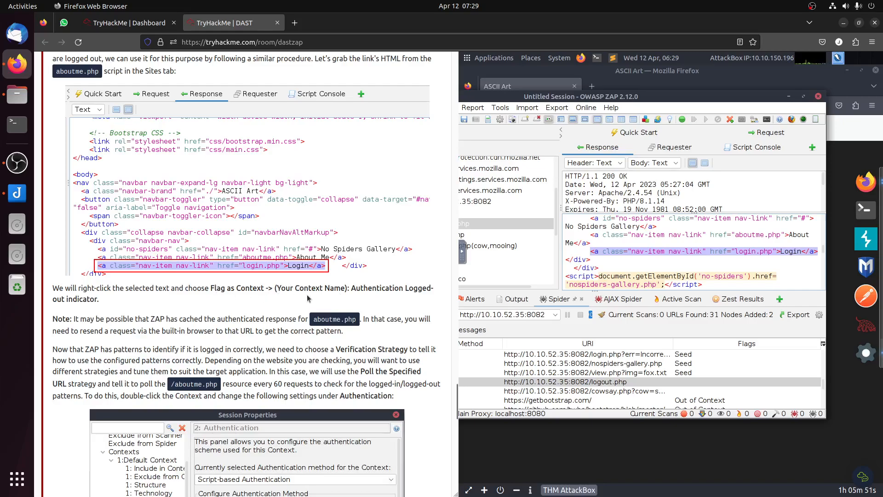
{"action": "right_click", "coordinate": [647, 256]}
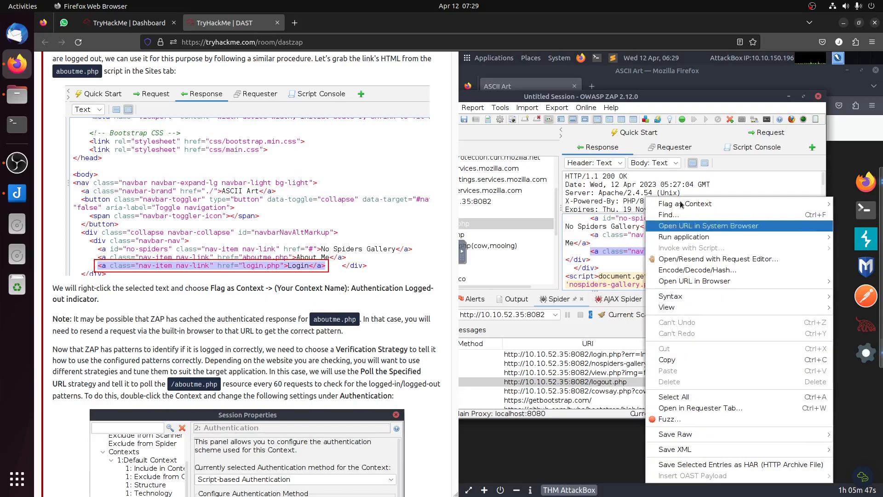
{"action": "mouse_move", "coordinate": [682, 205]}
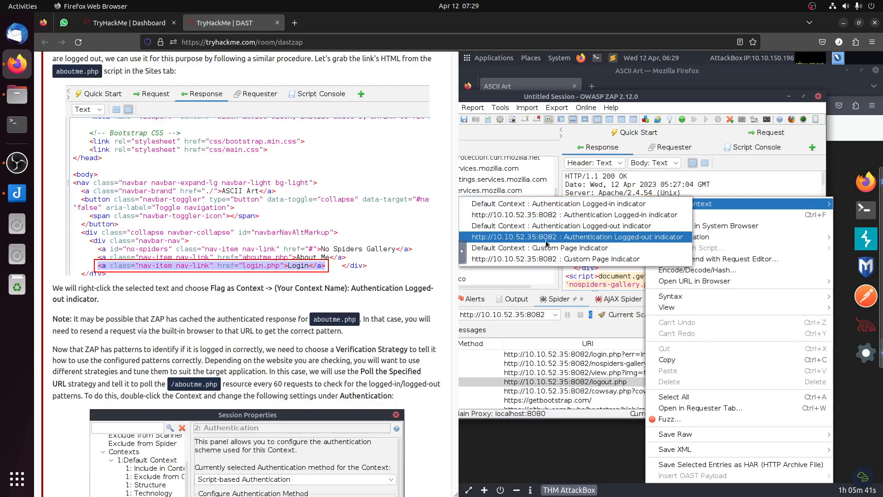
{"action": "left_click", "coordinate": [624, 237]}
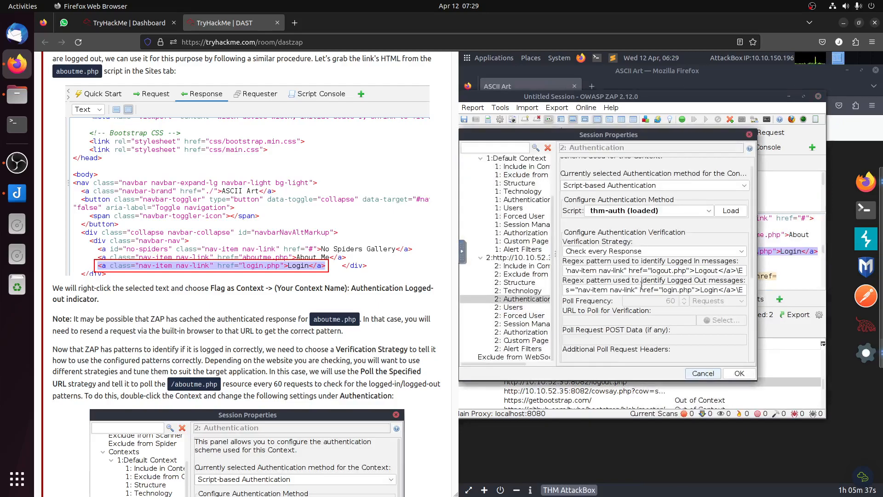
{"action": "scroll", "coordinate": [409, 316], "scroll_direction": "down", "scroll_amount": 3}
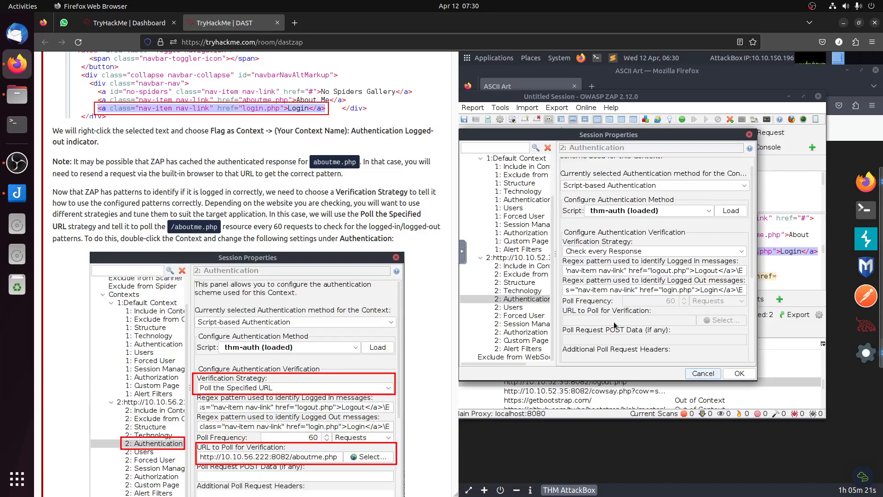
{"action": "scroll", "coordinate": [255, 293], "scroll_direction": "down", "scroll_amount": 5}
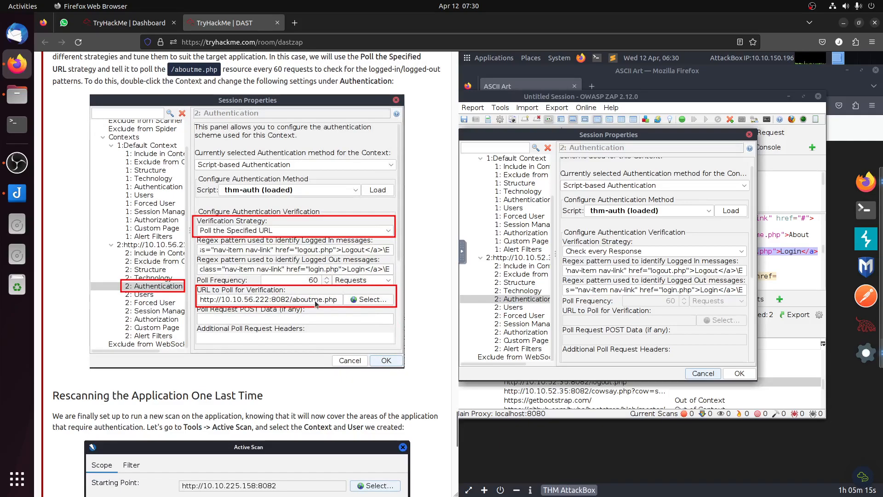
{"action": "left_click", "coordinate": [532, 302]}
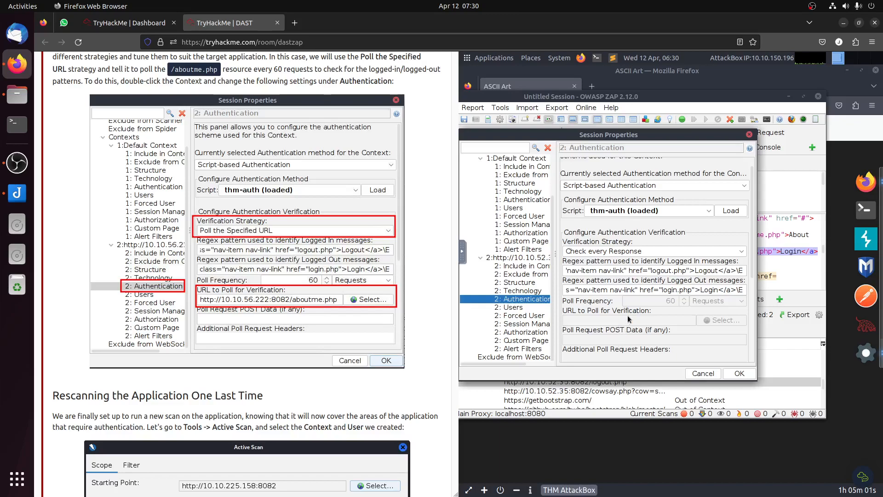
{"action": "left_click", "coordinate": [643, 290]}
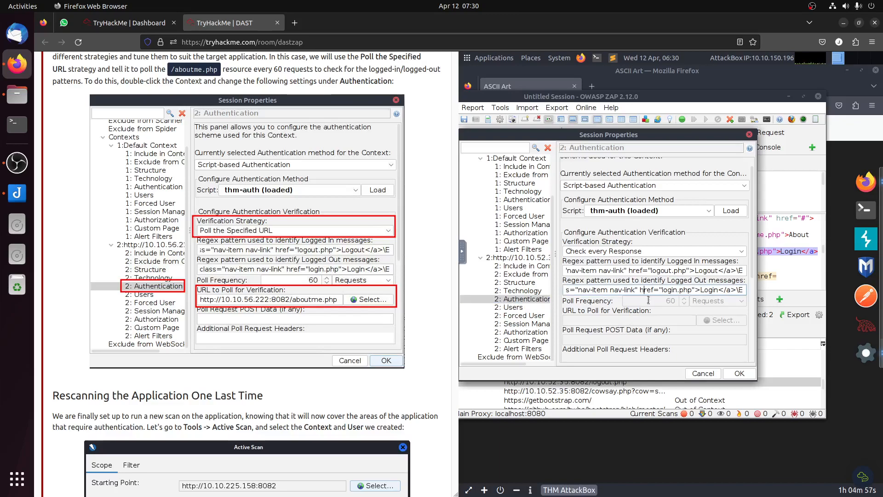
Step: Examine the Default Context's authorization, session management and forced user settings, and the 10.10.52.35:8082 context's exclusion, structure, technology, user and authentication settings
{"action": "left_click", "coordinate": [520, 233]}
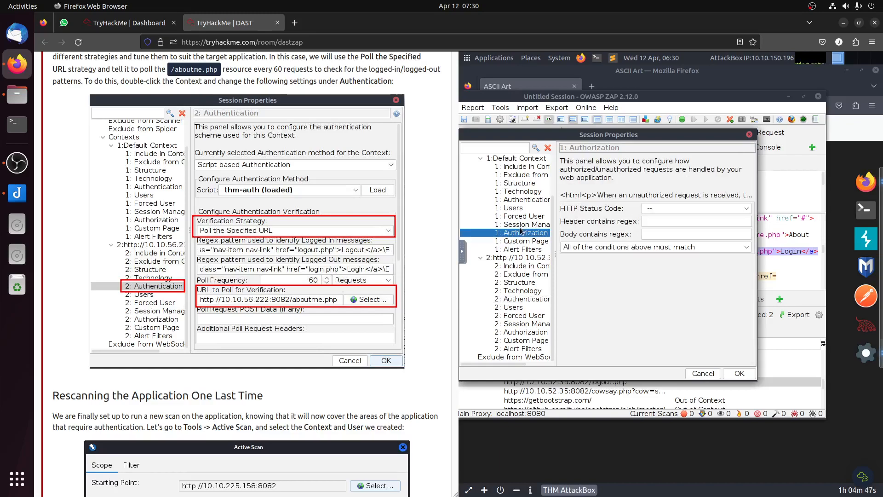
{"action": "left_click", "coordinate": [522, 225]}
{"action": "left_click", "coordinate": [524, 216]}
{"action": "left_click", "coordinate": [523, 225]}
{"action": "left_click", "coordinate": [524, 274]}
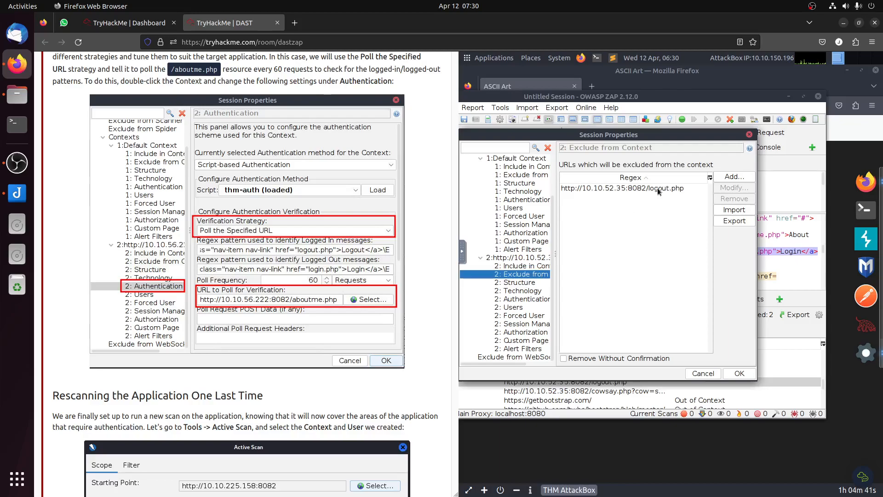
{"action": "left_click", "coordinate": [512, 283]}
{"action": "left_click", "coordinate": [515, 291]}
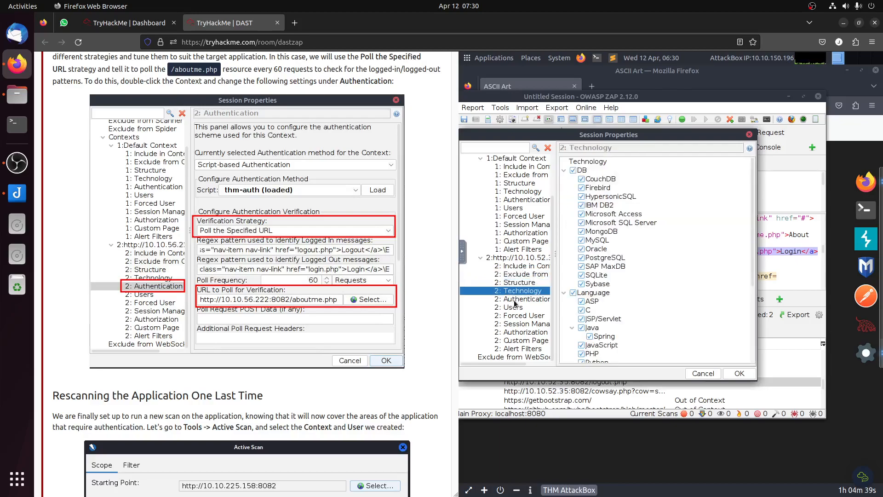
{"action": "left_click", "coordinate": [518, 299]}
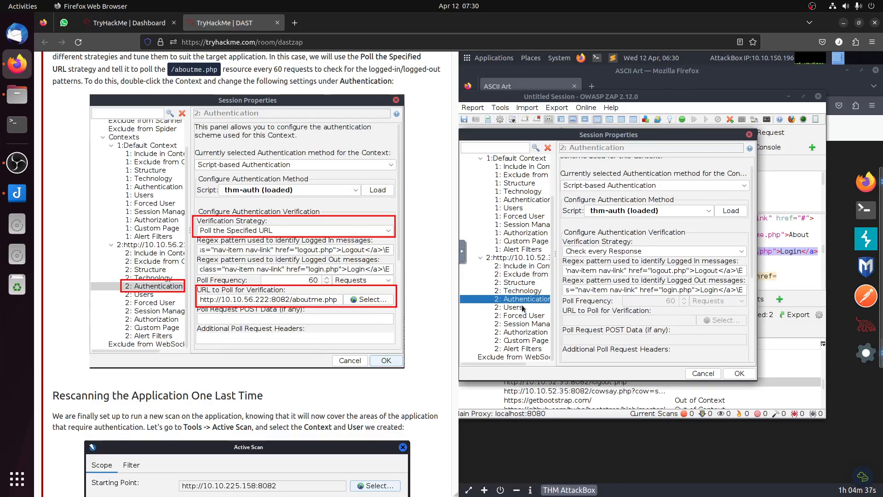
{"action": "left_click", "coordinate": [525, 308]}
{"action": "left_click", "coordinate": [528, 299]}
{"action": "left_click", "coordinate": [599, 253]}
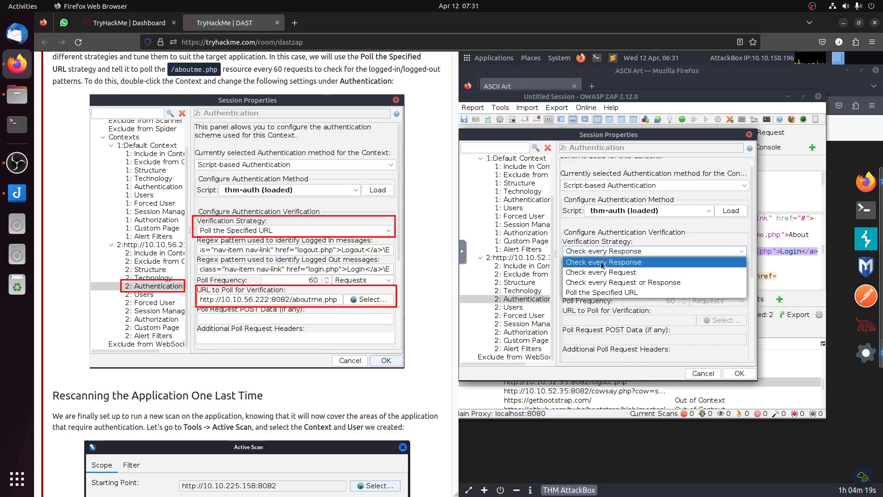
{"action": "left_click", "coordinate": [615, 293]}
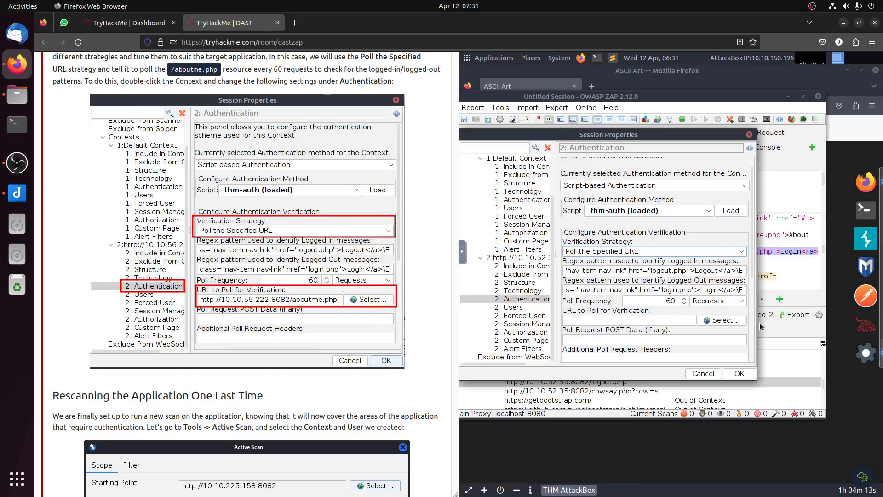
{"action": "left_click", "coordinate": [721, 320]}
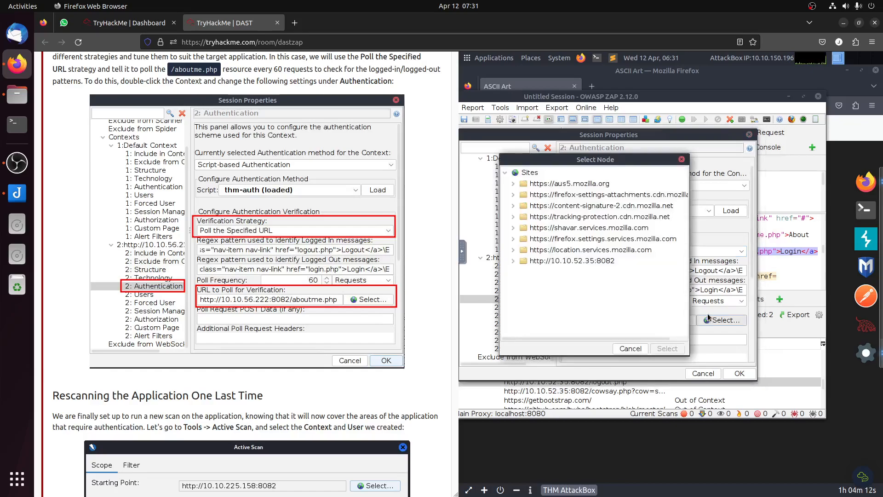
{"action": "left_click", "coordinate": [514, 262]}
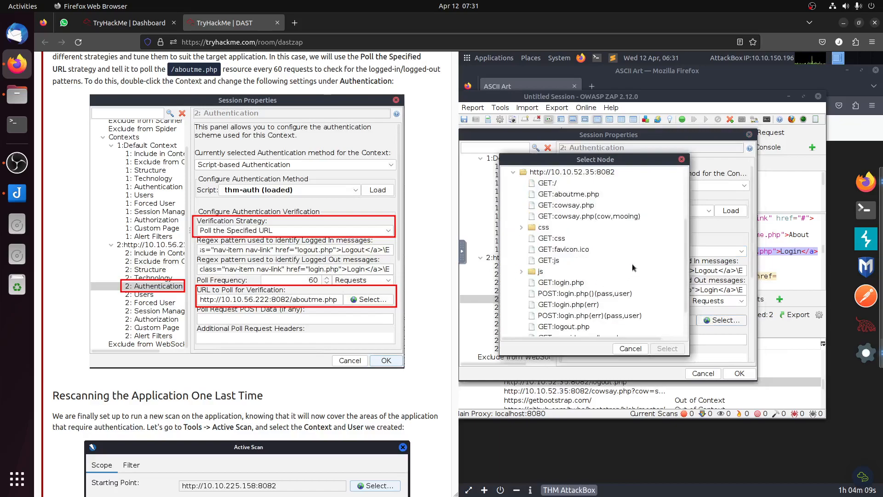
{"action": "left_click", "coordinate": [587, 194]}
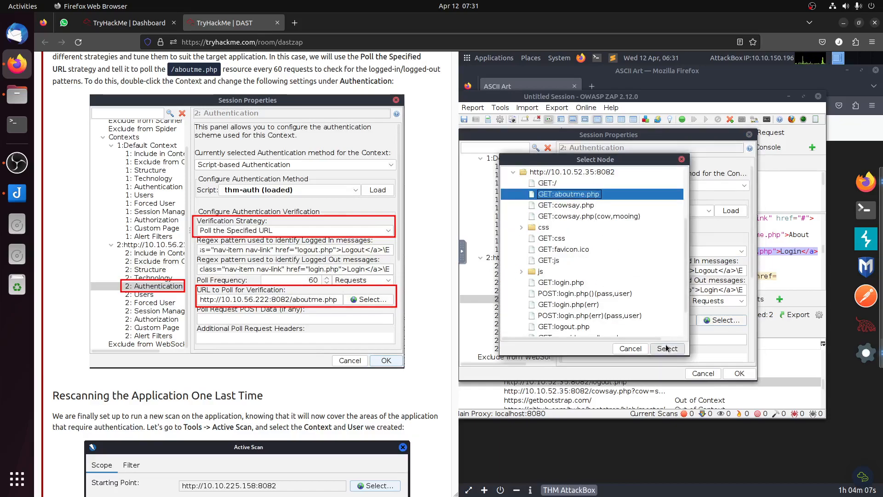
{"action": "left_click", "coordinate": [668, 349]}
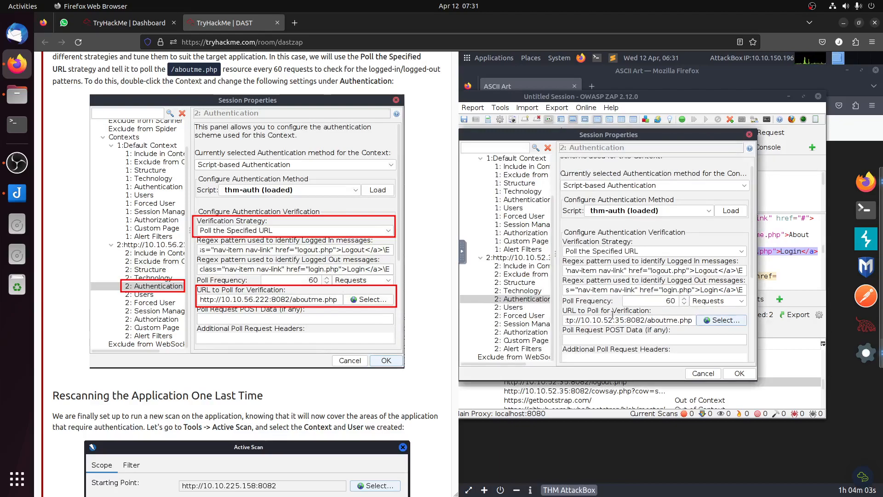
{"action": "left_click", "coordinate": [739, 373]}
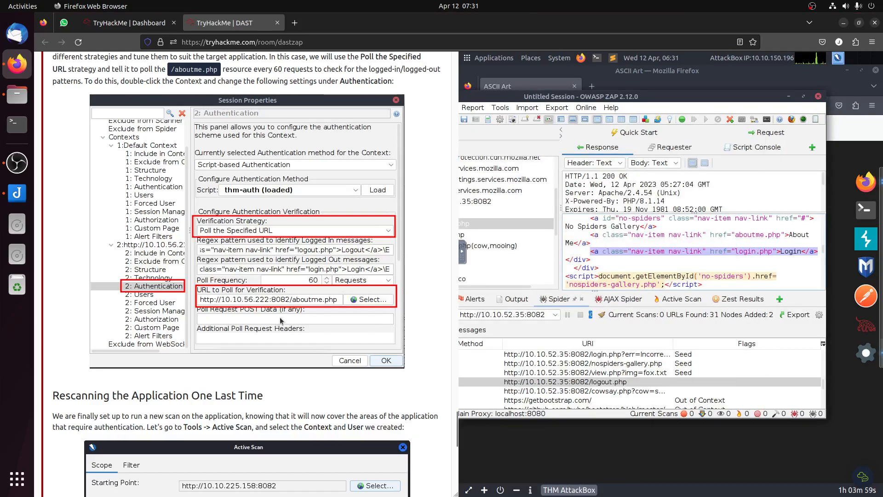
{"action": "scroll", "coordinate": [294, 322], "scroll_direction": "down", "scroll_amount": 5}
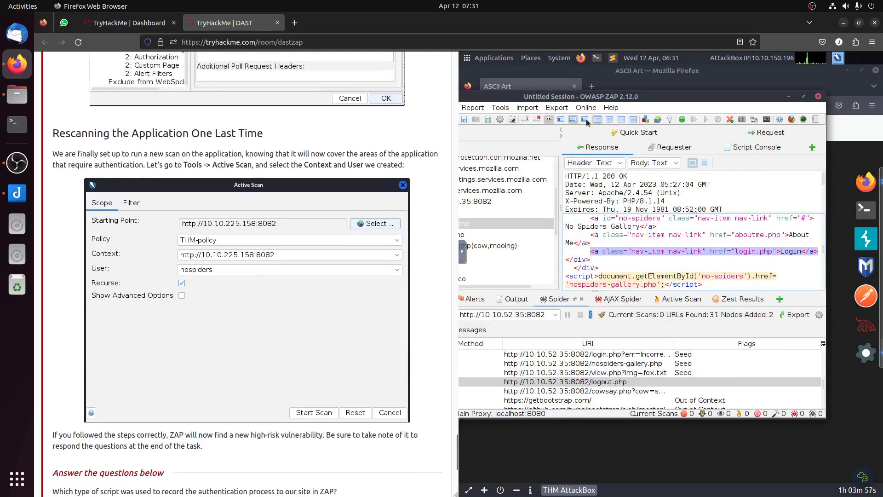
{"action": "left_click", "coordinate": [555, 110]}
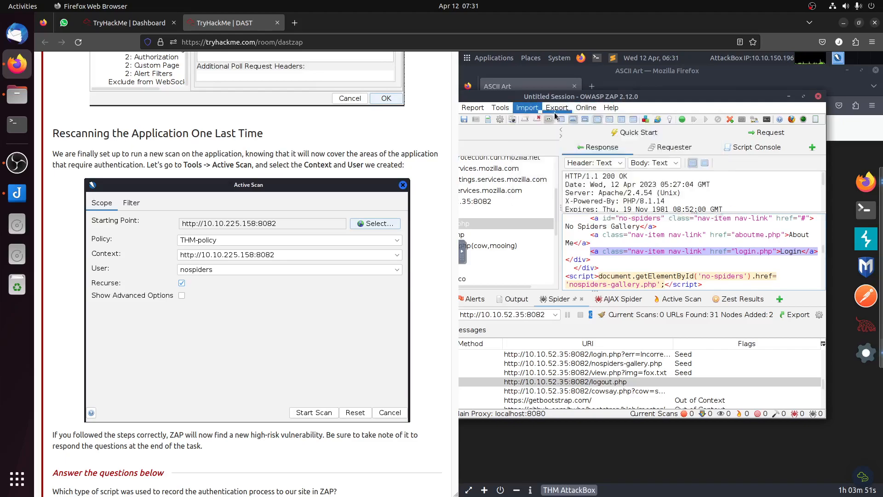
{"action": "mouse_move", "coordinate": [500, 110]}
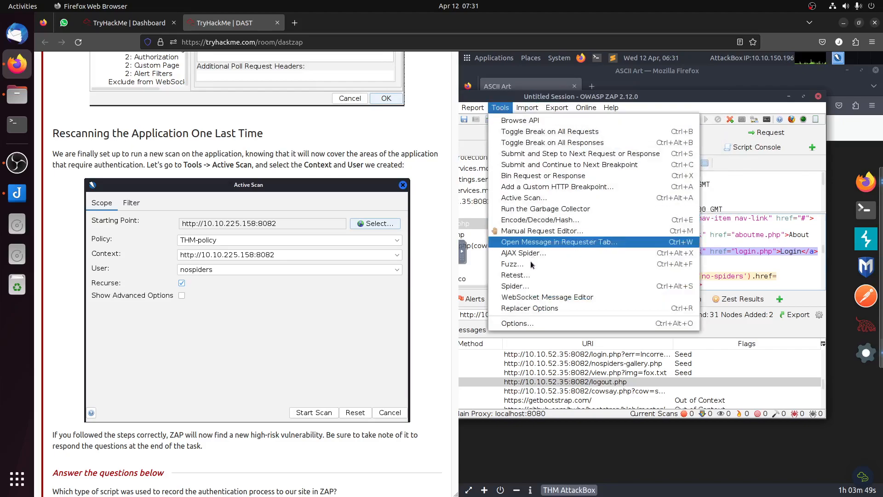
{"action": "left_click", "coordinate": [564, 200]}
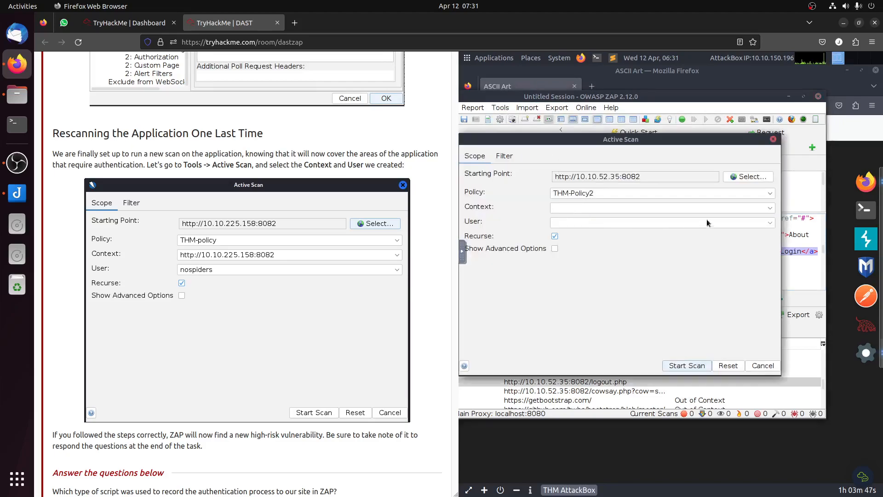
{"action": "left_click", "coordinate": [738, 177]}
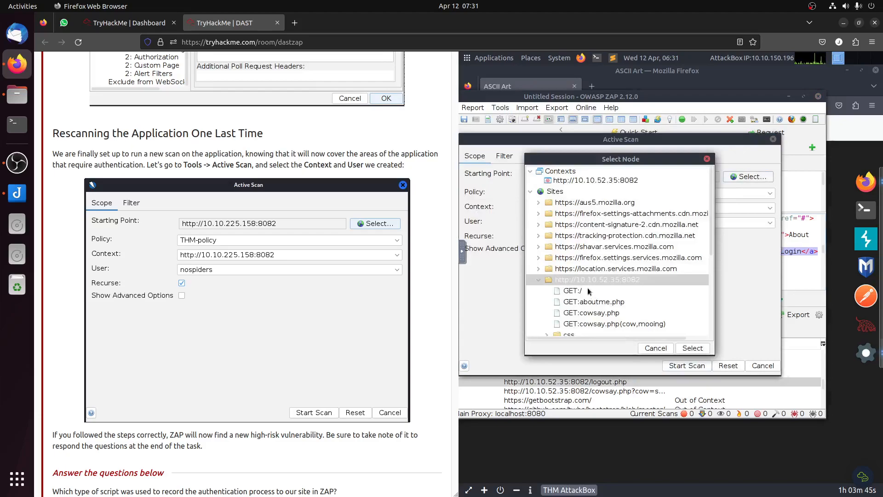
{"action": "double_click", "coordinate": [597, 280]}
{"action": "left_click", "coordinate": [693, 348]}
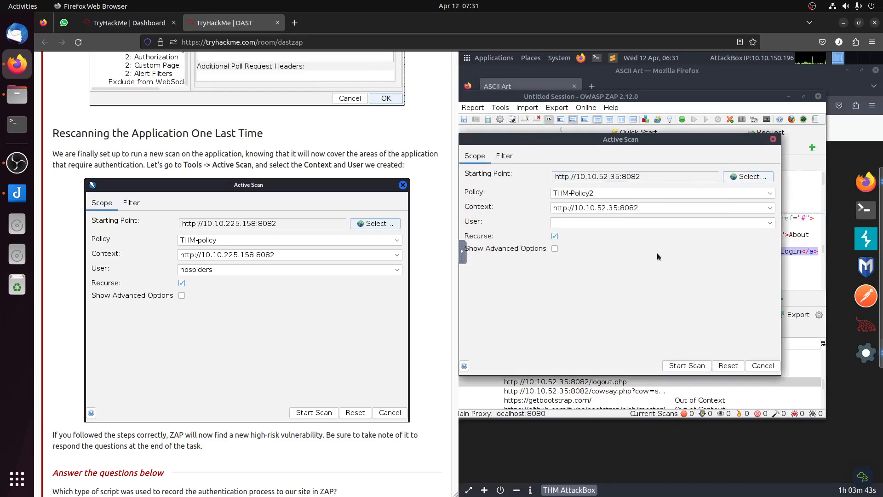
Step: Assign the nospiders user to the active scan, keep the THM-Policy2 policy, and start the scan
{"action": "left_click", "coordinate": [604, 195]}
{"action": "left_click", "coordinate": [603, 199]}
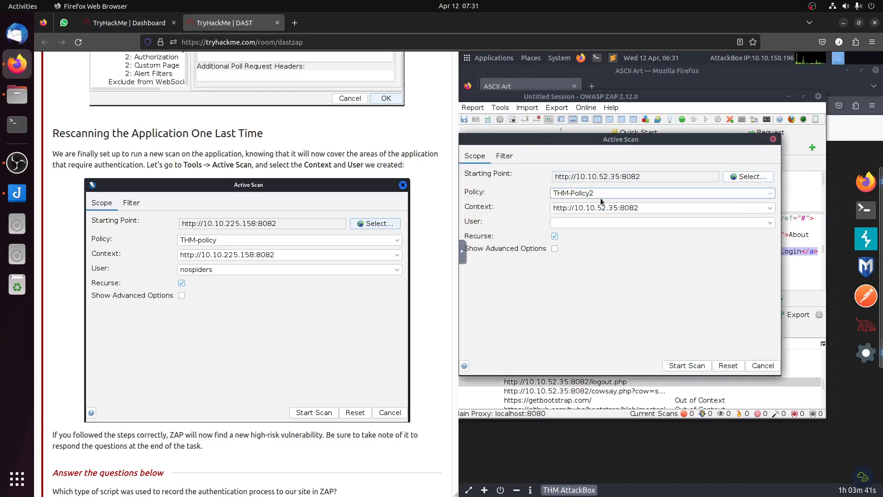
{"action": "left_click", "coordinate": [601, 223]}
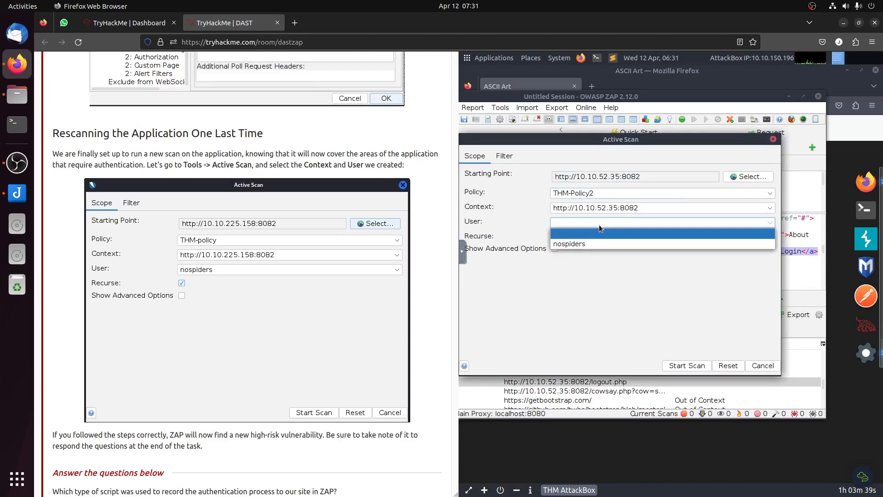
{"action": "left_click", "coordinate": [599, 244]}
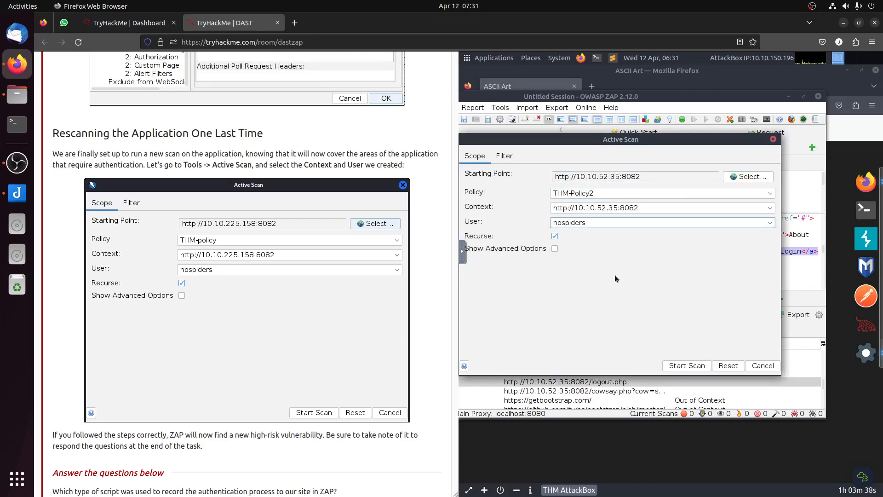
{"action": "left_click", "coordinate": [687, 366]}
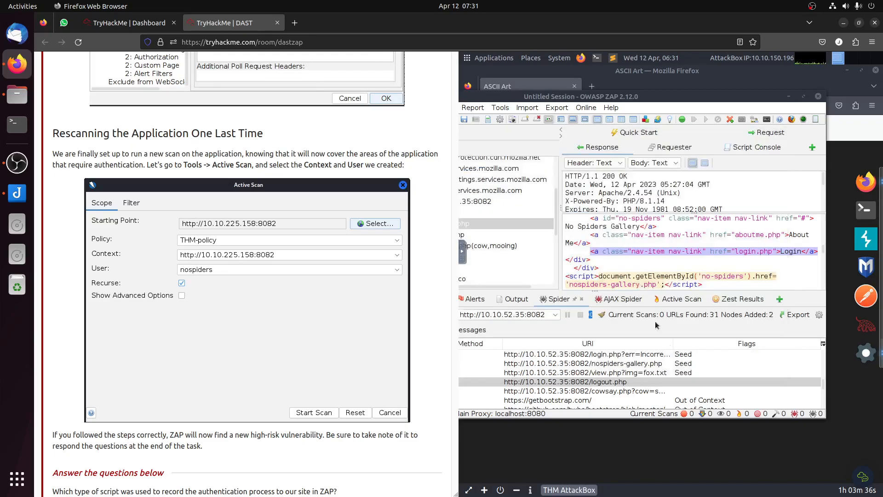
Step: Check the running active scan's requests and the alerts list for the additional high-risk vulnerability asked about in the task
{"action": "double_click", "coordinate": [572, 98]}
{"action": "scroll", "coordinate": [331, 193], "scroll_direction": "down", "scroll_amount": 5}
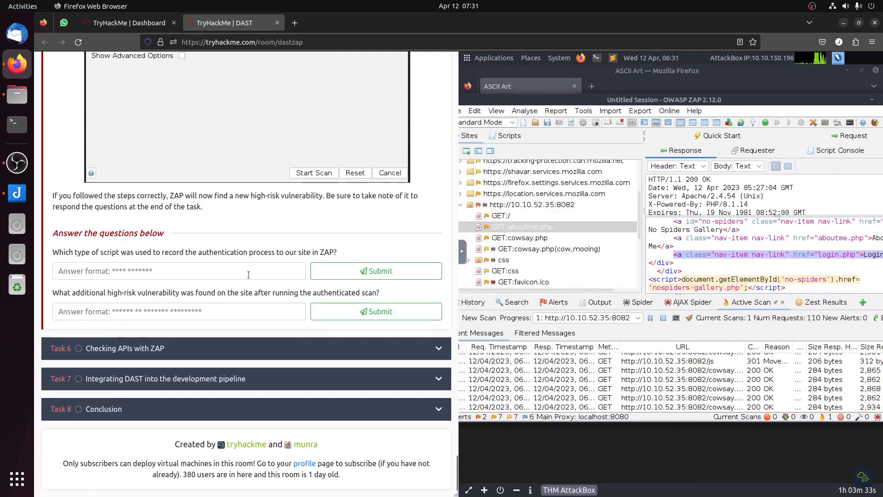
{"action": "left_click_drag", "start_coordinate": [96, 293], "coordinate": [324, 293]}
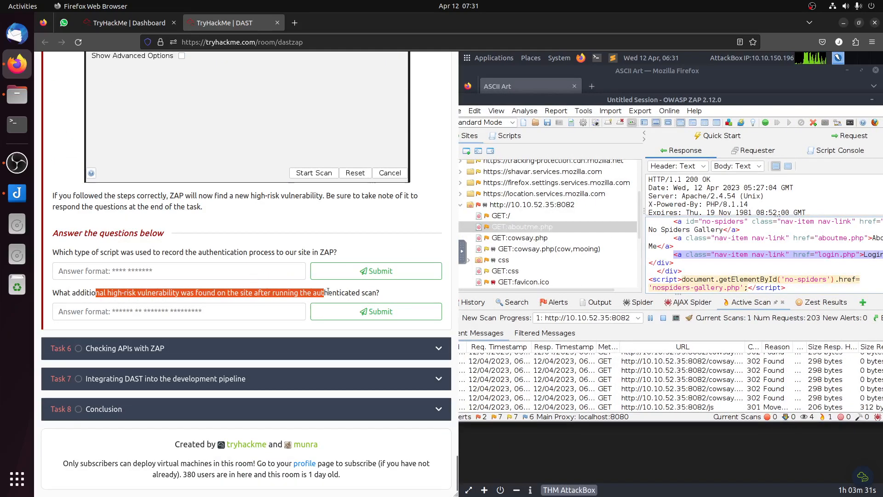
{"action": "left_click", "coordinate": [327, 293]}
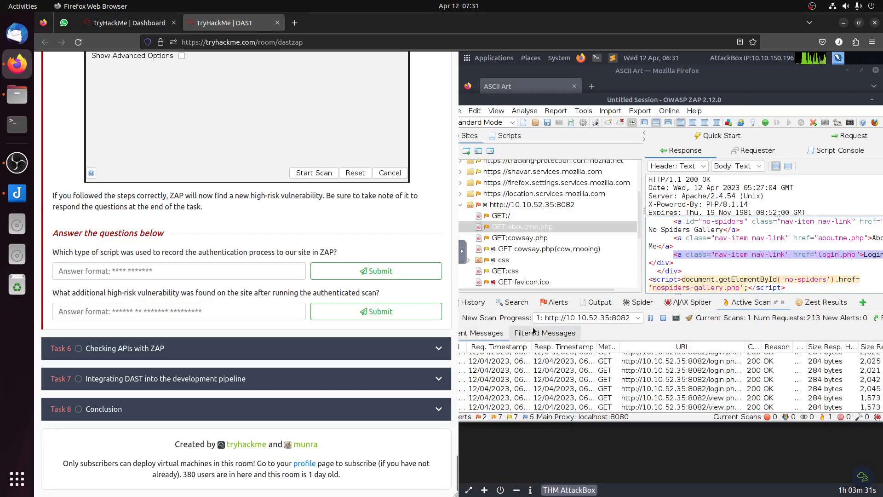
{"action": "left_click", "coordinate": [554, 302]}
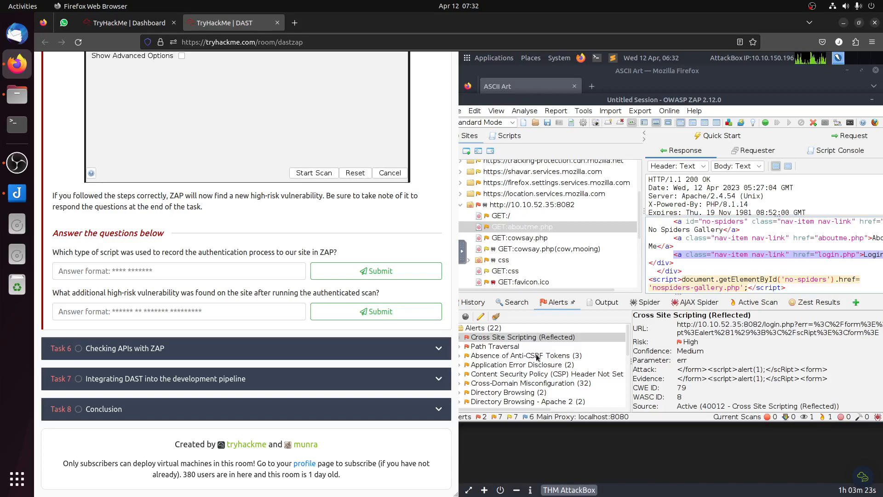
{"action": "left_click", "coordinate": [755, 303]}
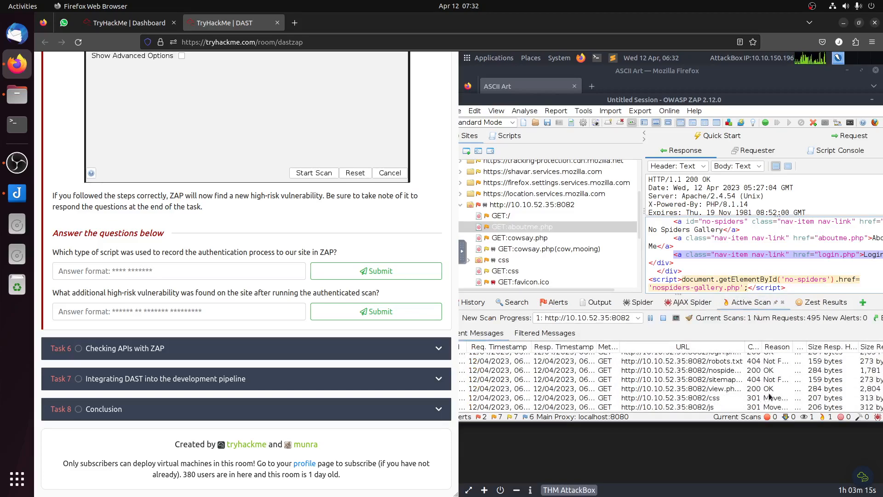
{"action": "left_click", "coordinate": [558, 302]}
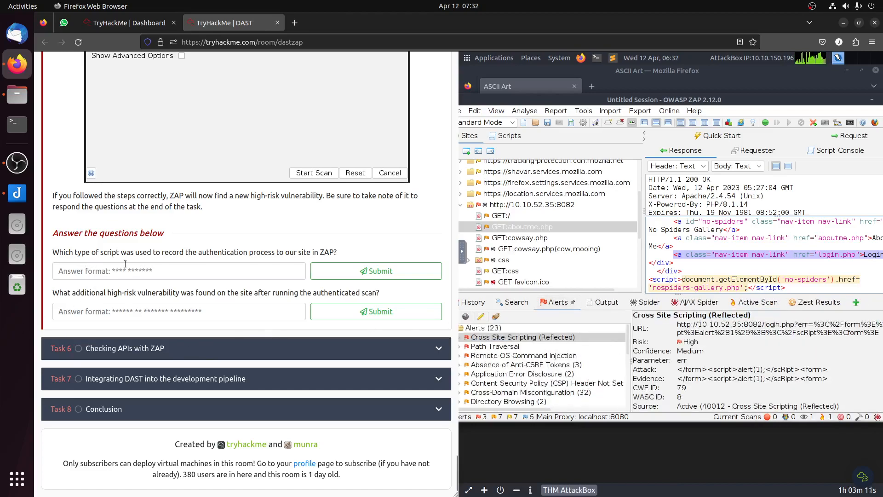
Step: Copy "ZEST script" from the Task 5 text and submit it as the answer on the authentication recording script type
{"action": "scroll", "coordinate": [194, 261], "scroll_direction": "up", "scroll_amount": 20}
{"action": "scroll", "coordinate": [193, 267], "scroll_direction": "up", "scroll_amount": 20}
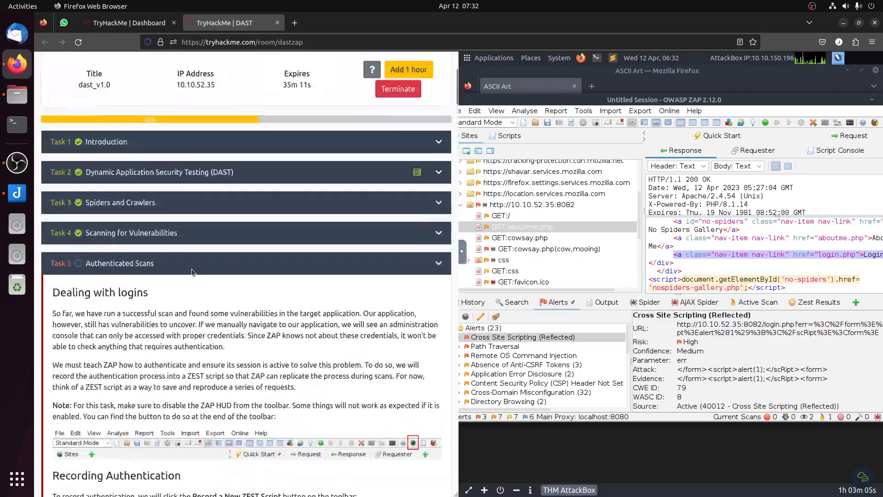
{"action": "scroll", "coordinate": [216, 318], "scroll_direction": "down", "scroll_amount": 2}
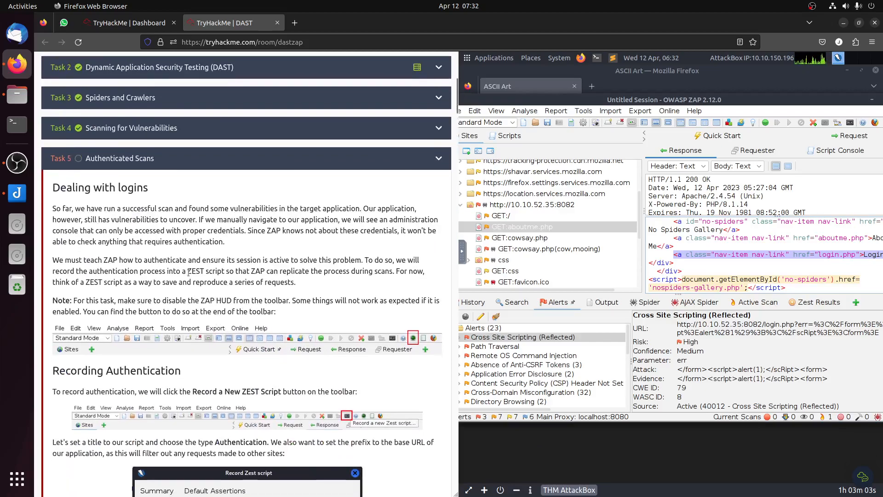
{"action": "left_click_drag", "start_coordinate": [188, 271], "coordinate": [218, 271]}
{"action": "right_click", "coordinate": [223, 272]}
{"action": "left_click", "coordinate": [249, 288]}
{"action": "left_click", "coordinate": [458, 469]}
{"action": "left_click", "coordinate": [135, 328]}
{"action": "right_click", "coordinate": [137, 323]}
{"action": "left_click", "coordinate": [170, 380]}
{"action": "left_click", "coordinate": [346, 328]}
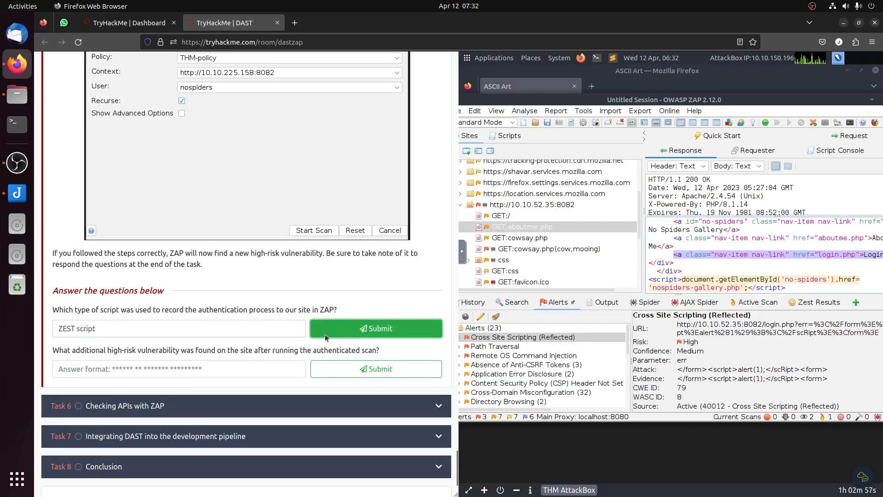
Step: Inspect the Remote OS Command Injection alert and submit "Remote OS Command Injection" as the additional high-risk vulnerability
{"action": "left_click", "coordinate": [518, 360]}
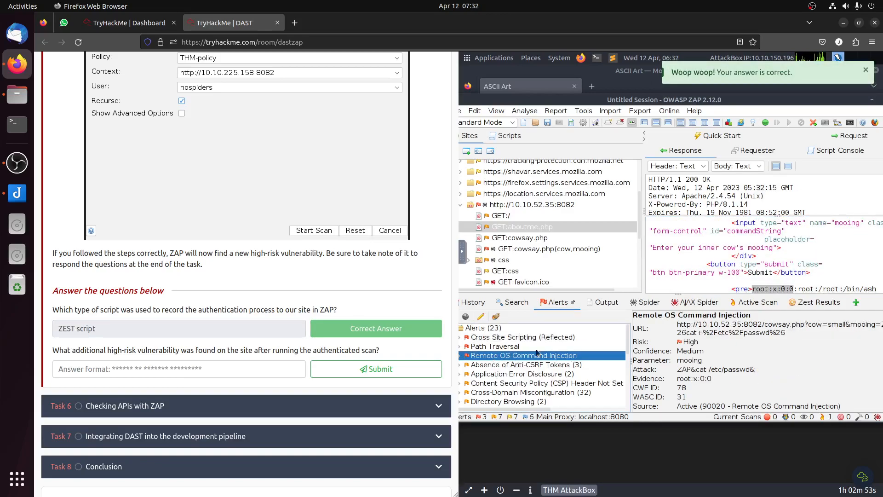
{"action": "left_click", "coordinate": [205, 368]}
{"action": "type", "text": "Remote OS Command Injection"}
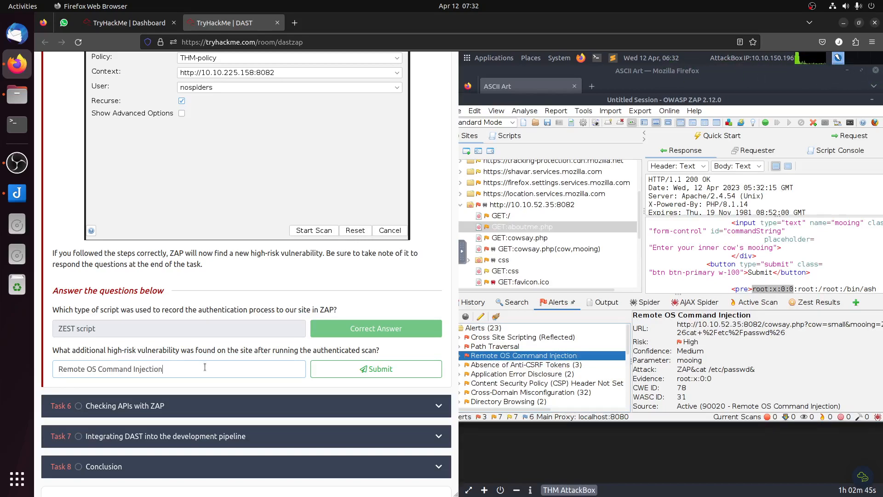
{"action": "left_click", "coordinate": [330, 366]}
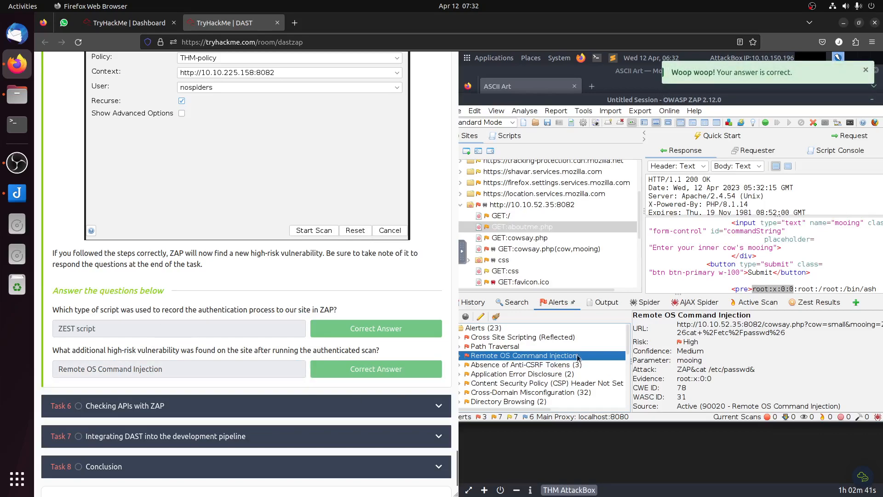
{"action": "left_click", "coordinate": [154, 407]}
{"action": "scroll", "coordinate": [187, 237], "scroll_direction": "up", "scroll_amount": 20}
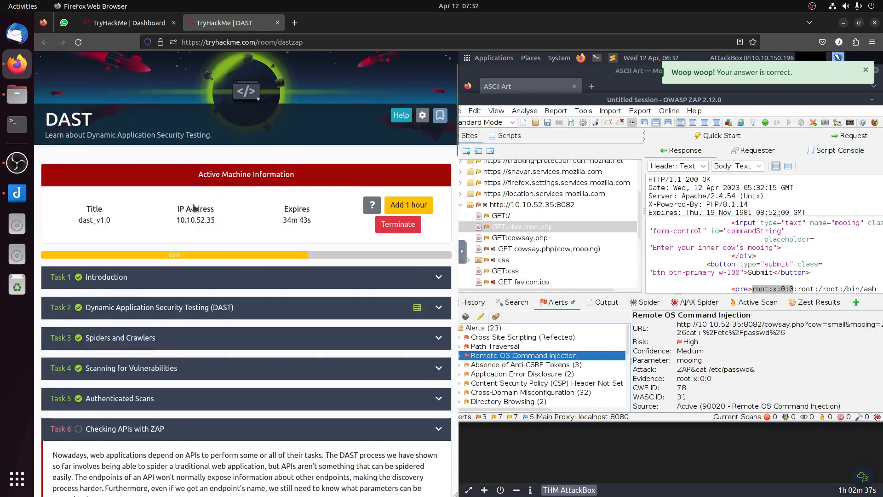
{"action": "scroll", "coordinate": [231, 217], "scroll_direction": "down", "scroll_amount": 8}
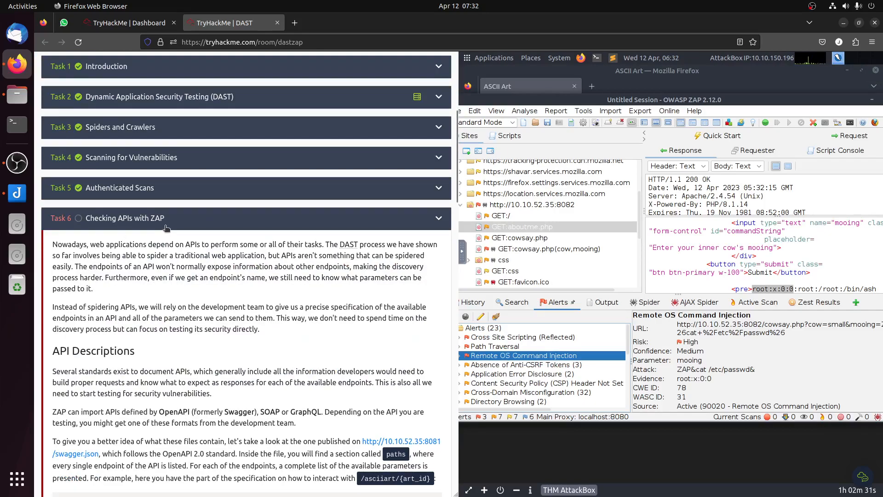
{"action": "scroll", "coordinate": [167, 228], "scroll_direction": "down", "scroll_amount": 12}
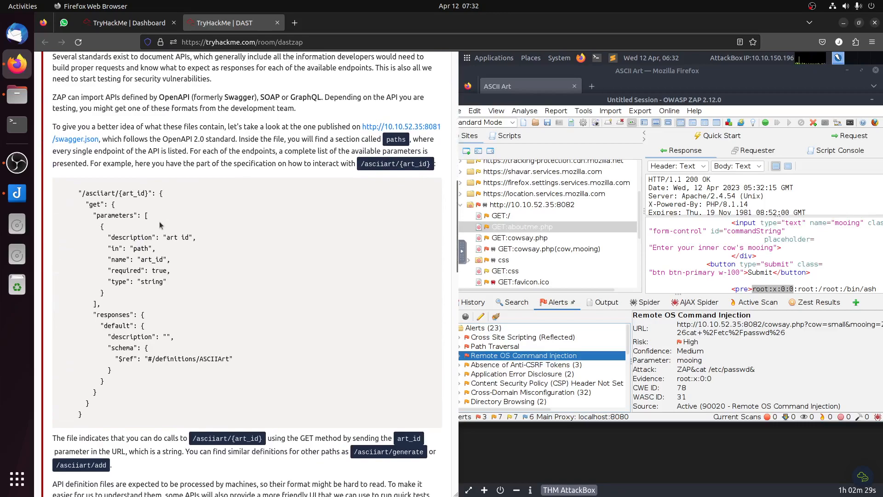
{"action": "right_click", "coordinate": [424, 127]}
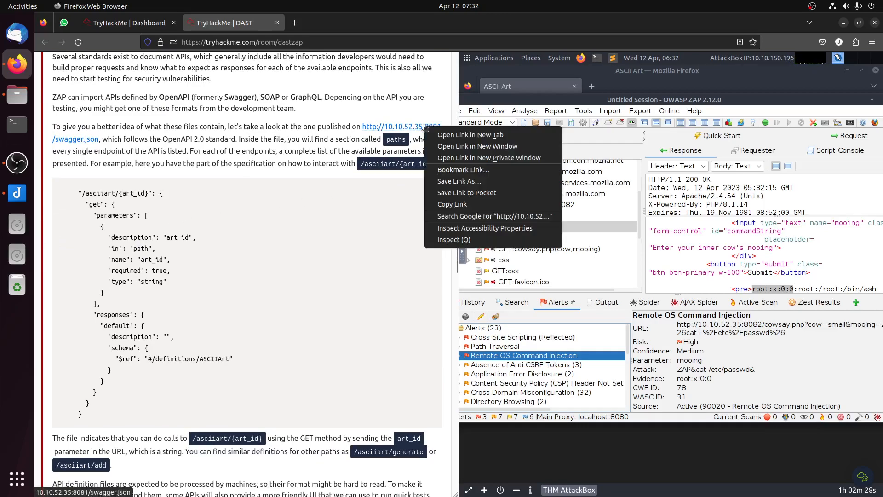
{"action": "left_click", "coordinate": [467, 204]}
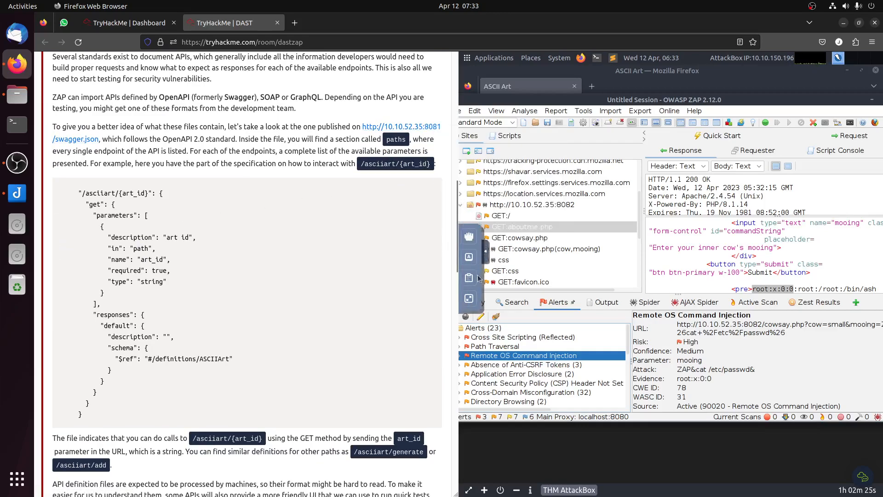
{"action": "left_click", "coordinate": [468, 278]}
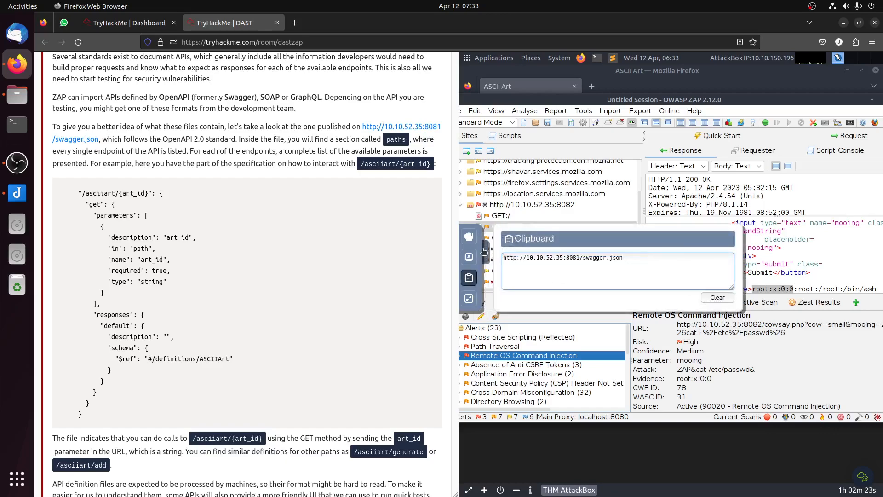
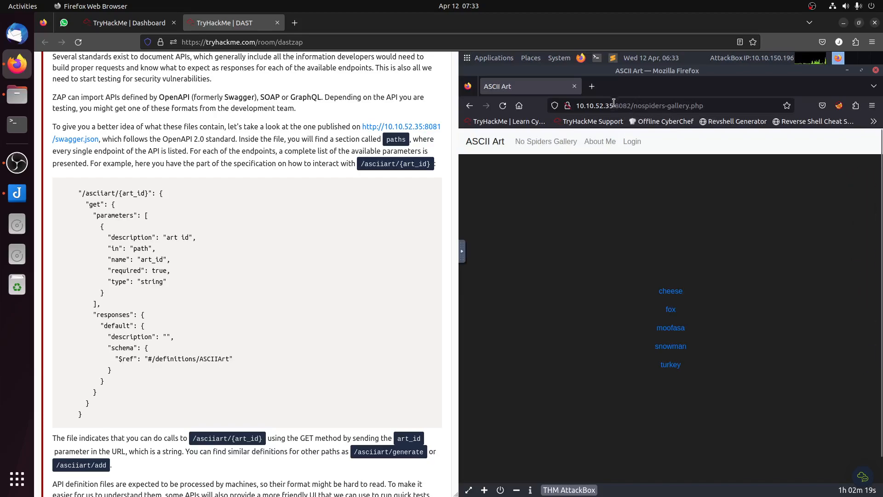
{"action": "left_click", "coordinate": [613, 106]}
{"action": "type", "text": "http://10.10.52.35:8081/swagger.json"}
{"action": "key", "text": "Return"}
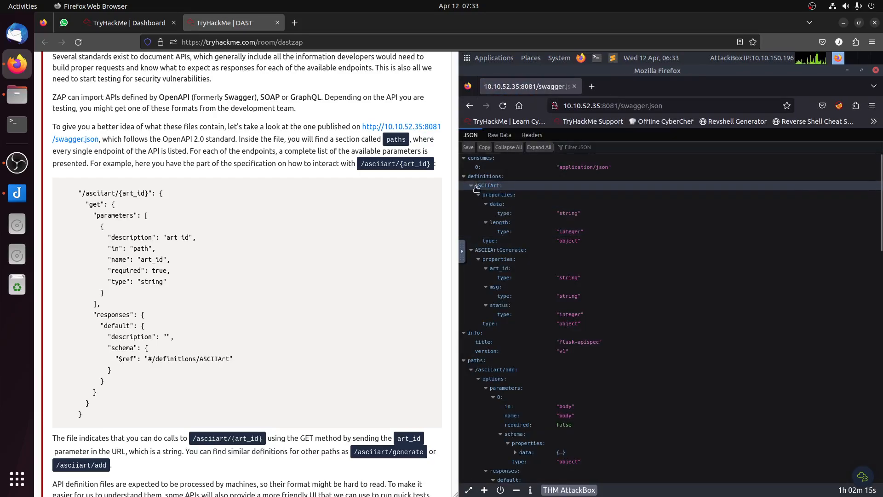
{"action": "left_click", "coordinate": [481, 187]}
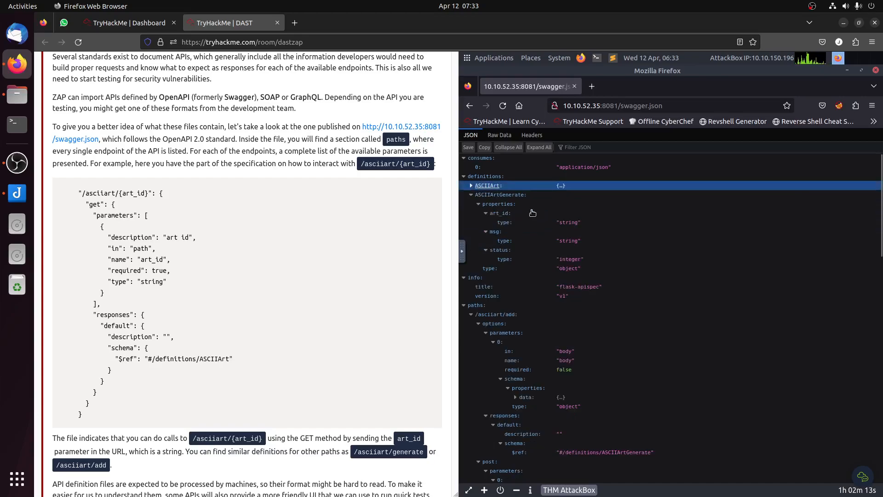
{"action": "left_click", "coordinate": [498, 214]}
Step: Read the Task 6 explanation of the /asciiart/{art_id} endpoint and its parameters, through to the section on importing OpenAPI definitions in ZAP
{"action": "left_click_drag", "start_coordinate": [167, 231], "coordinate": [233, 245]}
{"action": "left_click", "coordinate": [433, 296]}
{"action": "scroll", "coordinate": [345, 299], "scroll_direction": "down", "scroll_amount": 5}
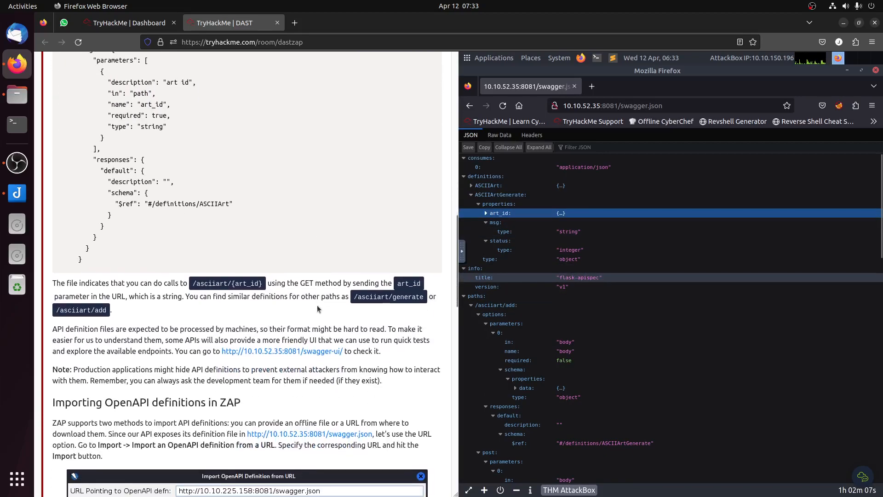
{"action": "left_click_drag", "start_coordinate": [192, 281], "coordinate": [260, 281]}
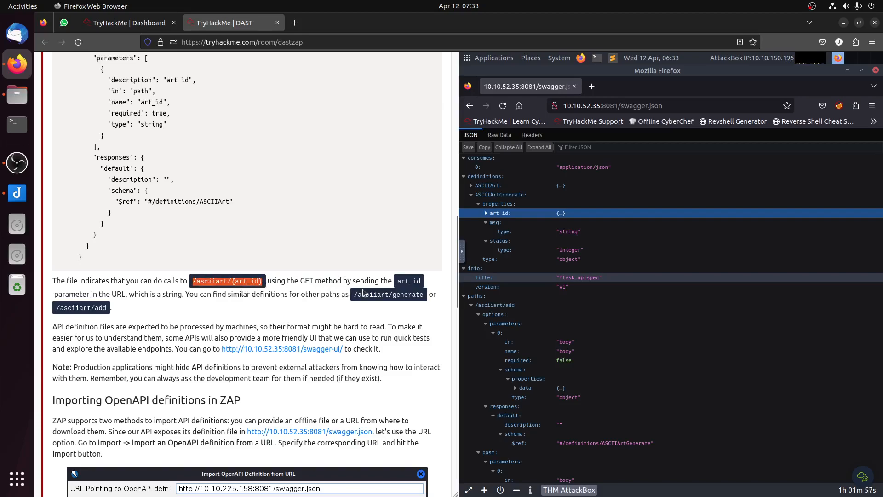
{"action": "left_click", "coordinate": [404, 282]}
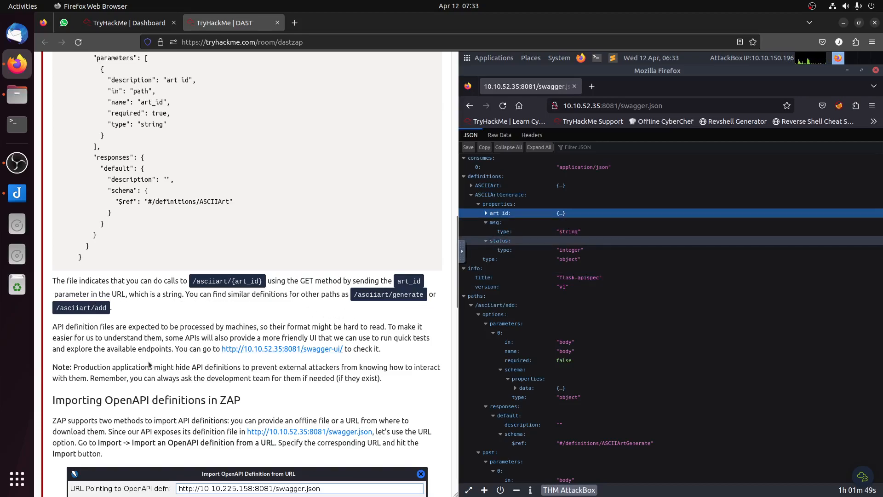
{"action": "scroll", "coordinate": [153, 365], "scroll_direction": "down", "scroll_amount": 3}
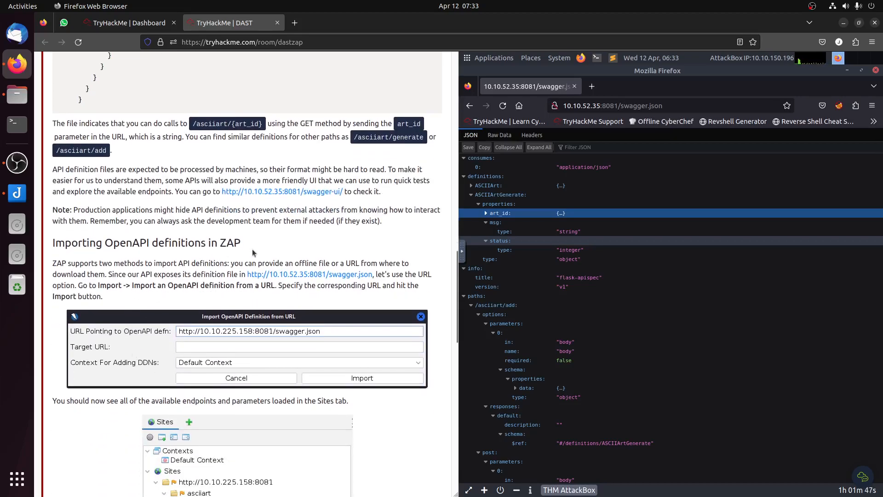
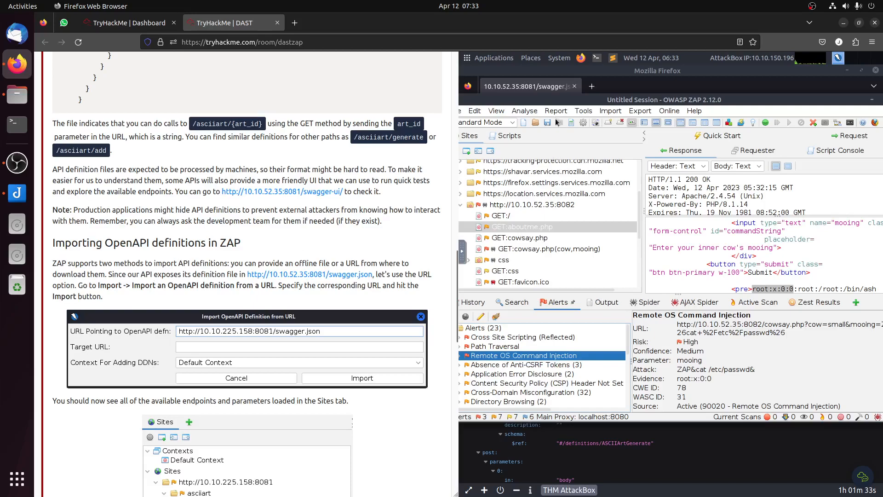
{"action": "left_click", "coordinate": [612, 112]}
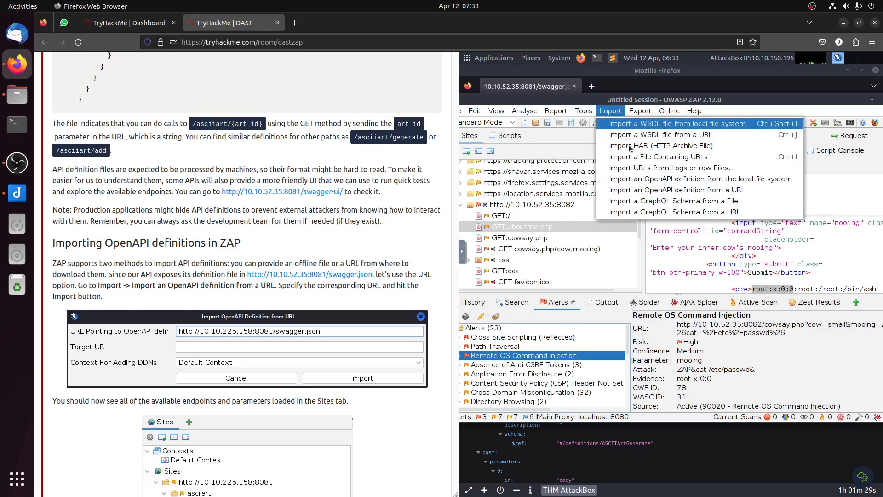
{"action": "left_click", "coordinate": [658, 190]}
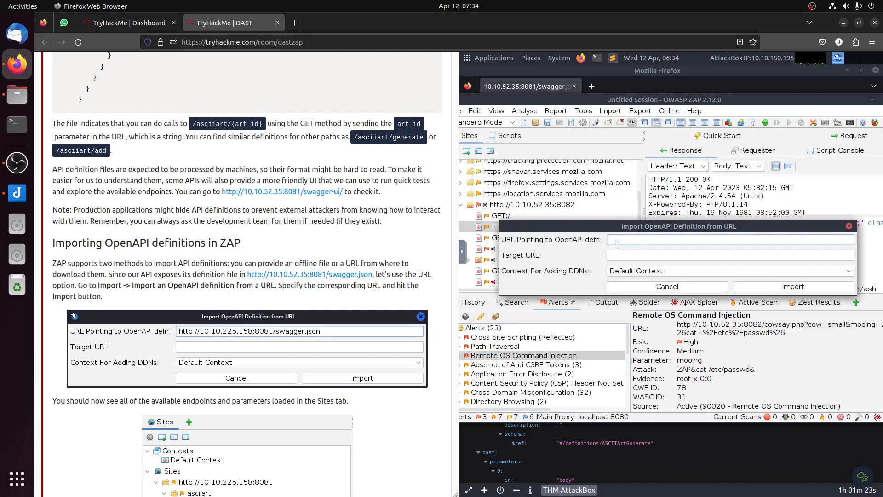
{"action": "type", "text": "http://10.10.52.35:8081/swagger.json"}
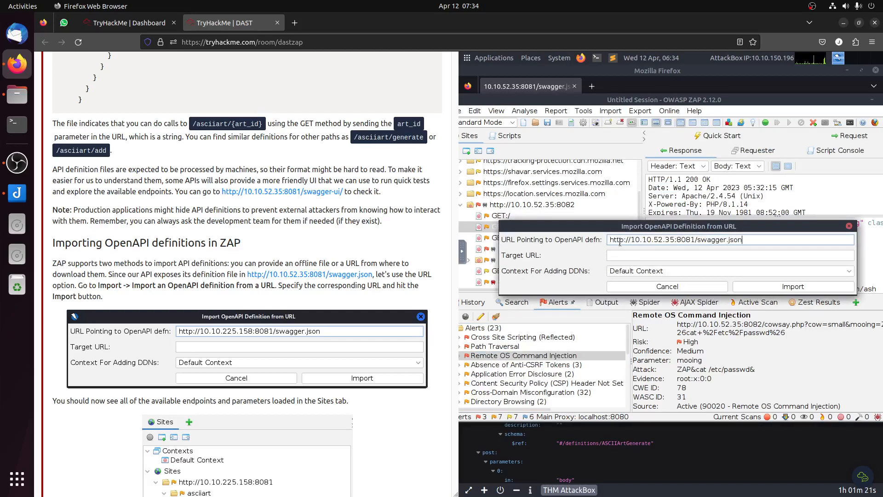
{"action": "scroll", "coordinate": [376, 304], "scroll_direction": "down", "scroll_amount": 5}
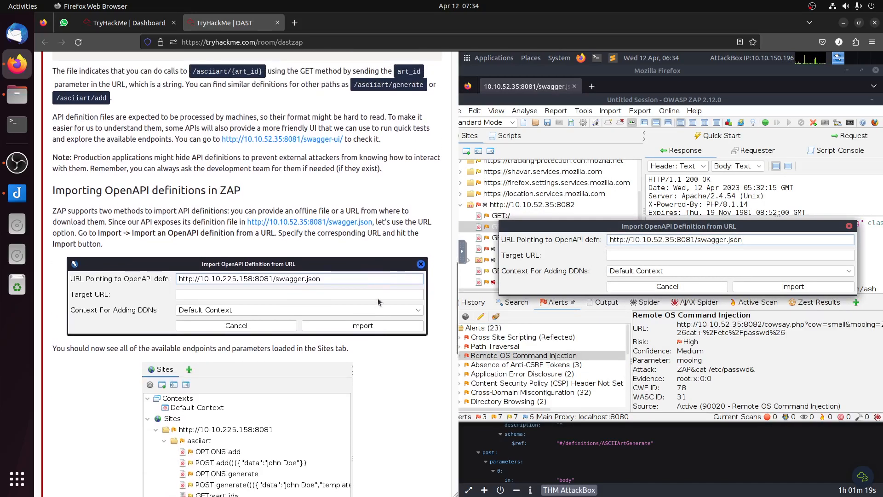
{"action": "left_click", "coordinate": [787, 287]}
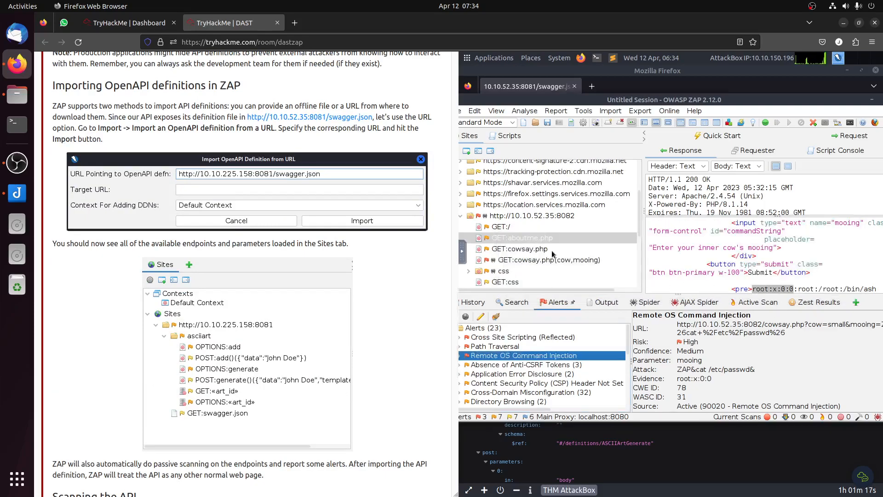
{"action": "scroll", "coordinate": [538, 241], "scroll_direction": "down", "scroll_amount": 3}
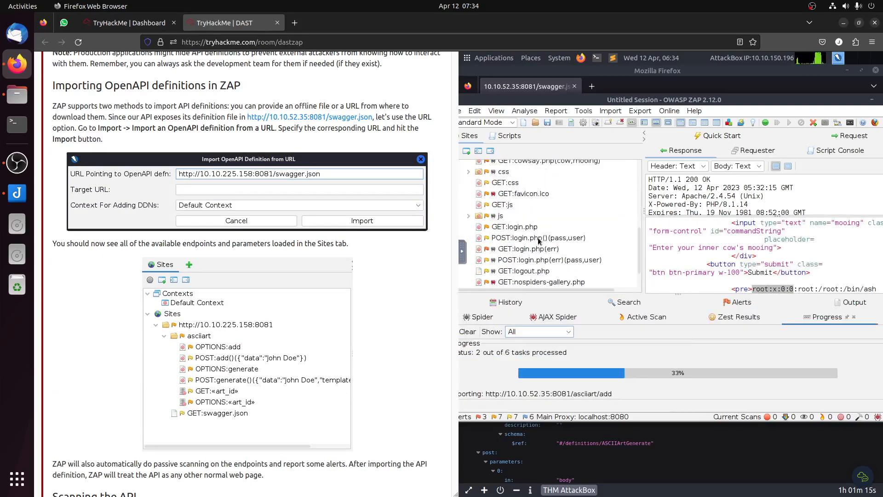
{"action": "left_click", "coordinate": [732, 273]}
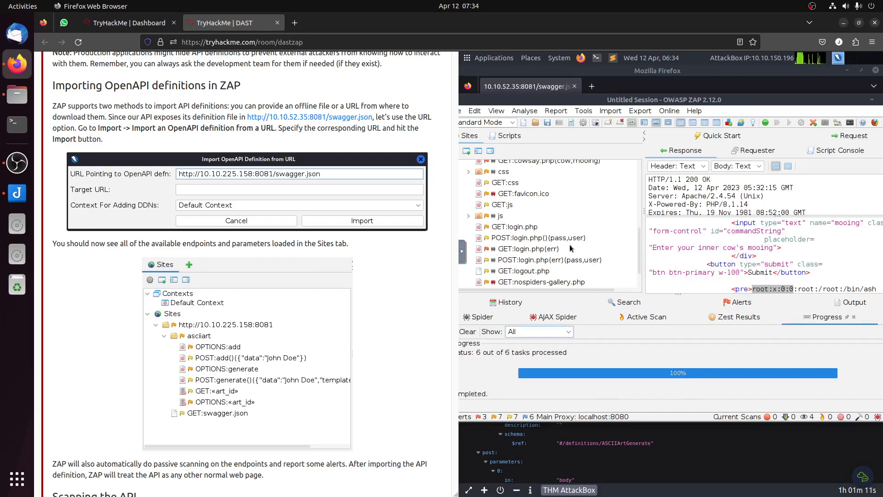
{"action": "scroll", "coordinate": [546, 238], "scroll_direction": "up", "scroll_amount": 1}
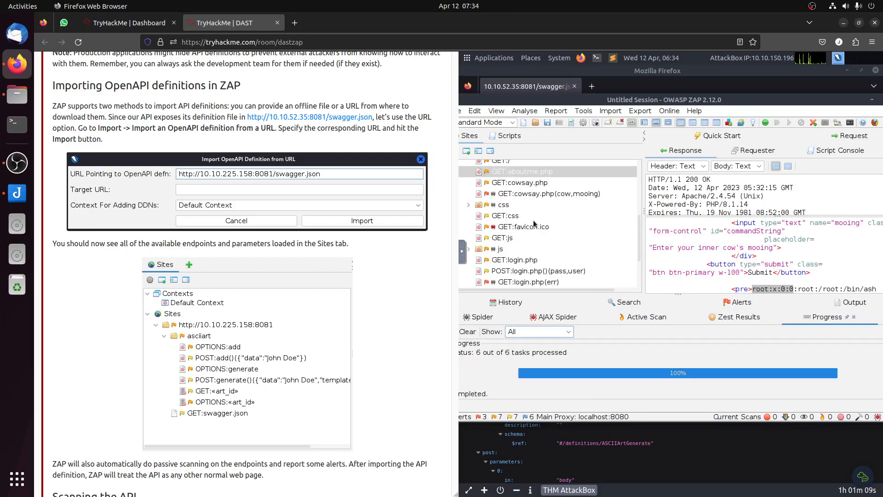
{"action": "scroll", "coordinate": [535, 225], "scroll_direction": "up", "scroll_amount": 2}
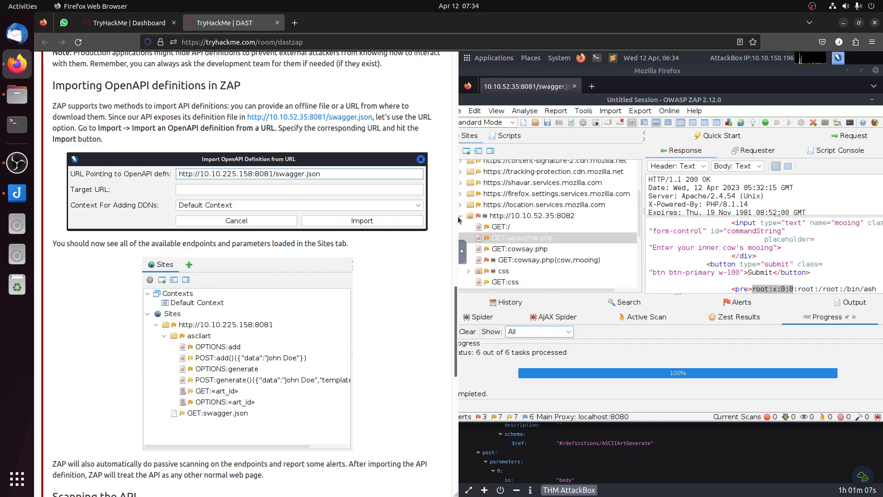
{"action": "scroll", "coordinate": [455, 222], "scroll_direction": "up", "scroll_amount": 10}
{"action": "scroll", "coordinate": [523, 242], "scroll_direction": "down", "scroll_amount": 4}
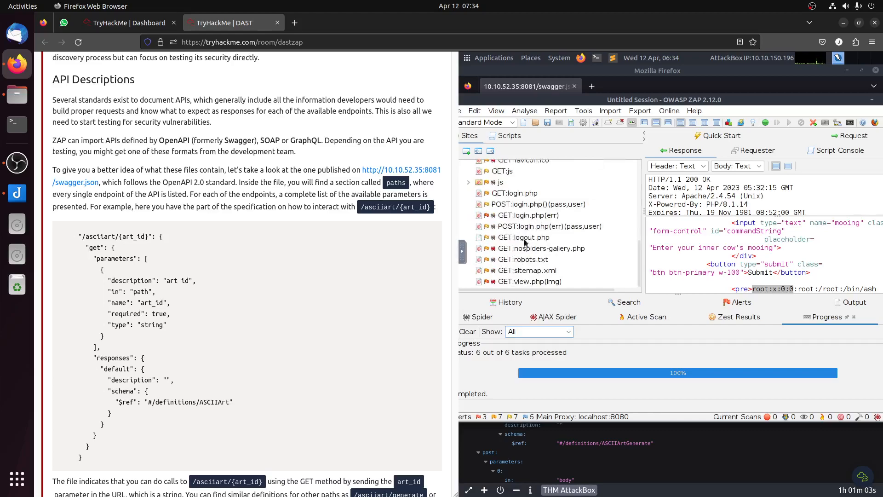
{"action": "scroll", "coordinate": [525, 241], "scroll_direction": "up", "scroll_amount": 3}
{"action": "scroll", "coordinate": [538, 227], "scroll_direction": "up", "scroll_amount": 2}
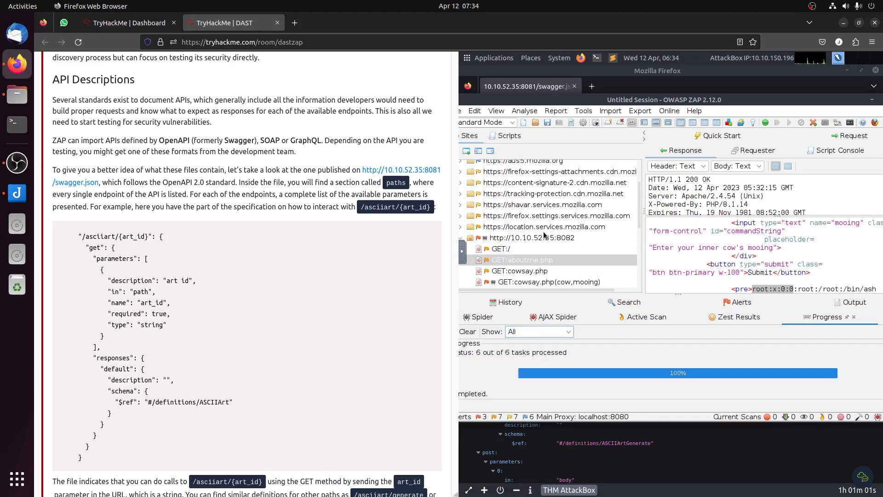
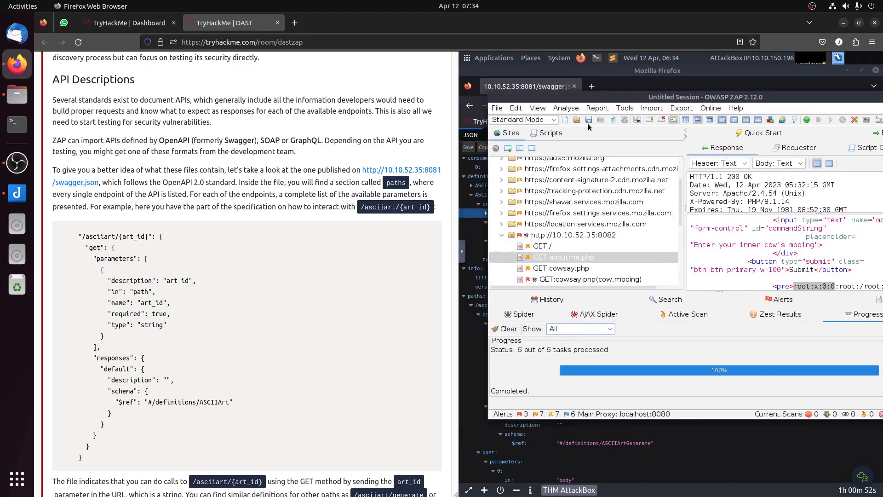
{"action": "left_click", "coordinate": [505, 236]}
{"action": "scroll", "coordinate": [583, 245], "scroll_direction": "up", "scroll_amount": 1}
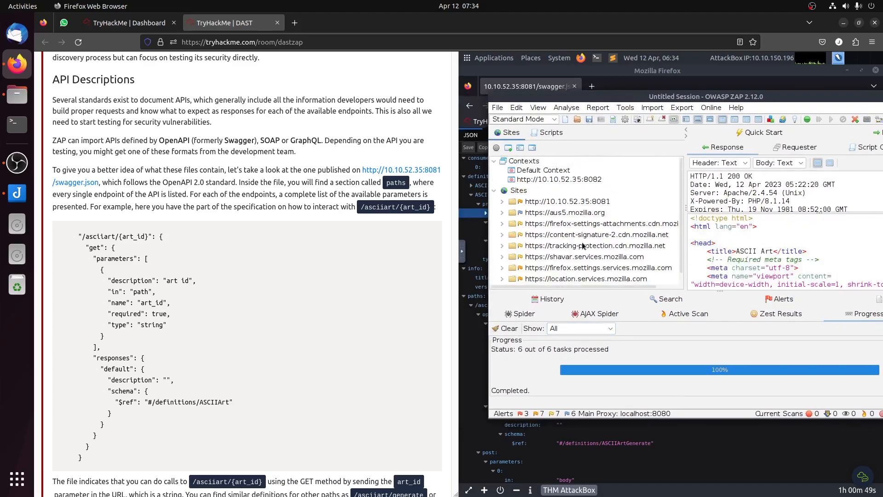
{"action": "left_click", "coordinate": [502, 202]}
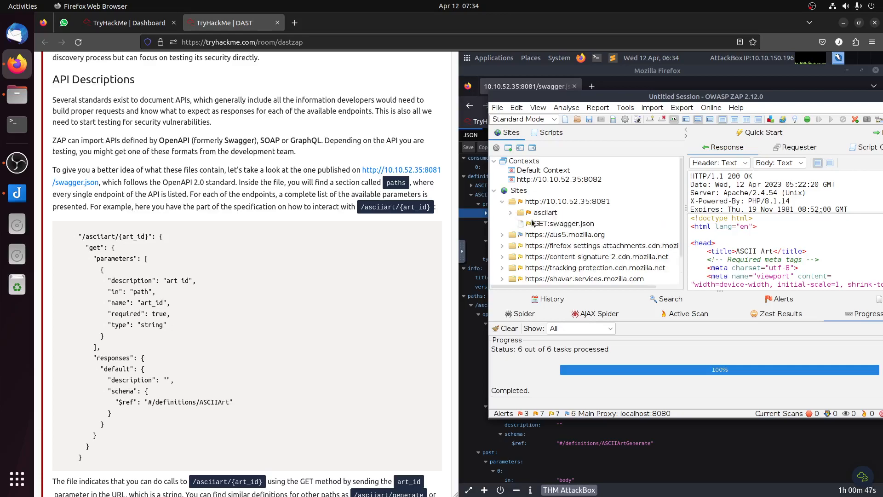
{"action": "left_click", "coordinate": [511, 213]}
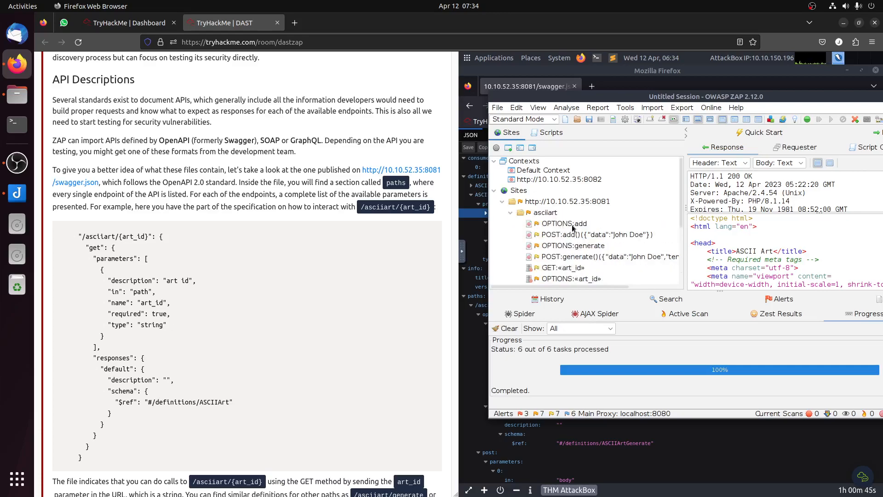
{"action": "left_click", "coordinate": [573, 225]}
{"action": "left_click", "coordinate": [618, 236]}
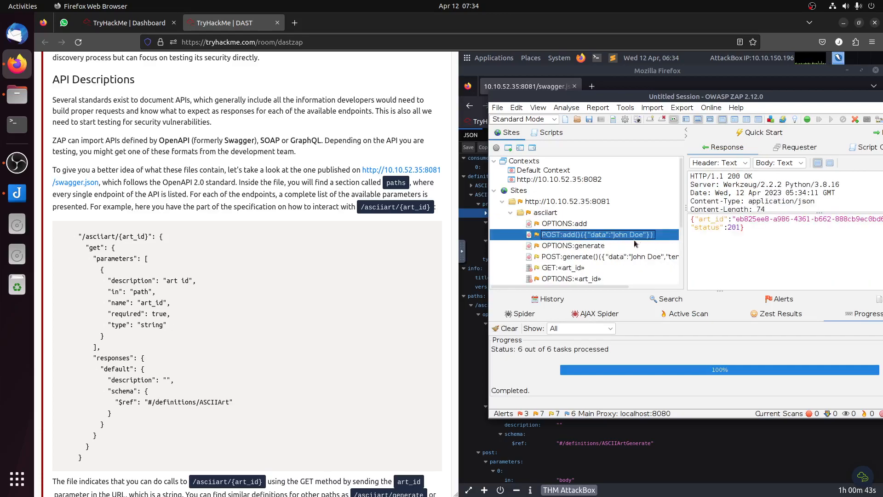
{"action": "scroll", "coordinate": [246, 295], "scroll_direction": "down", "scroll_amount": 5}
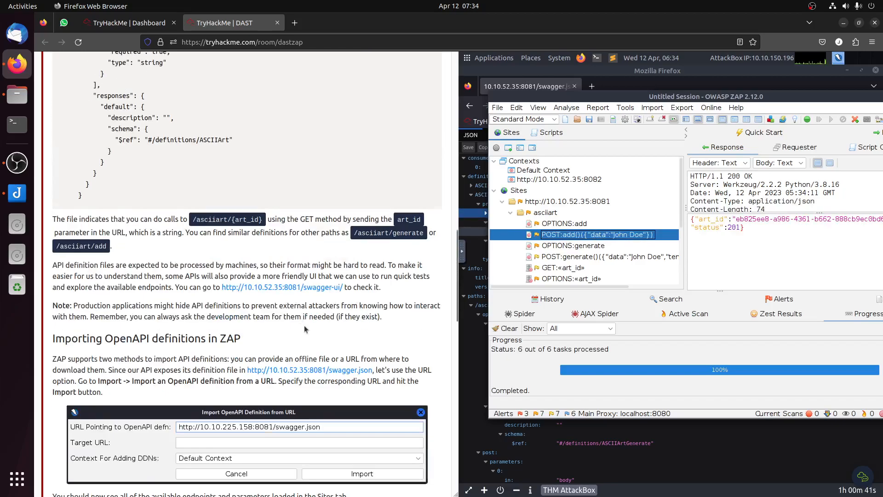
{"action": "scroll", "coordinate": [303, 322], "scroll_direction": "down", "scroll_amount": 7}
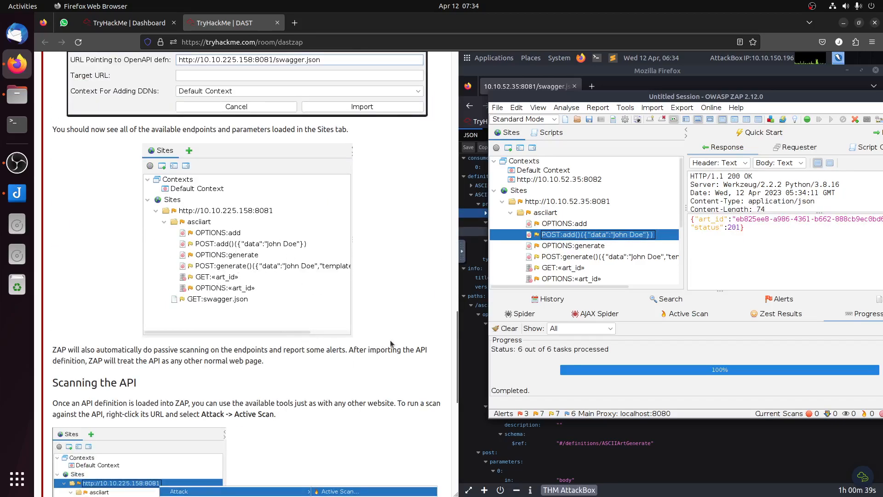
{"action": "scroll", "coordinate": [391, 344], "scroll_direction": "down", "scroll_amount": 4}
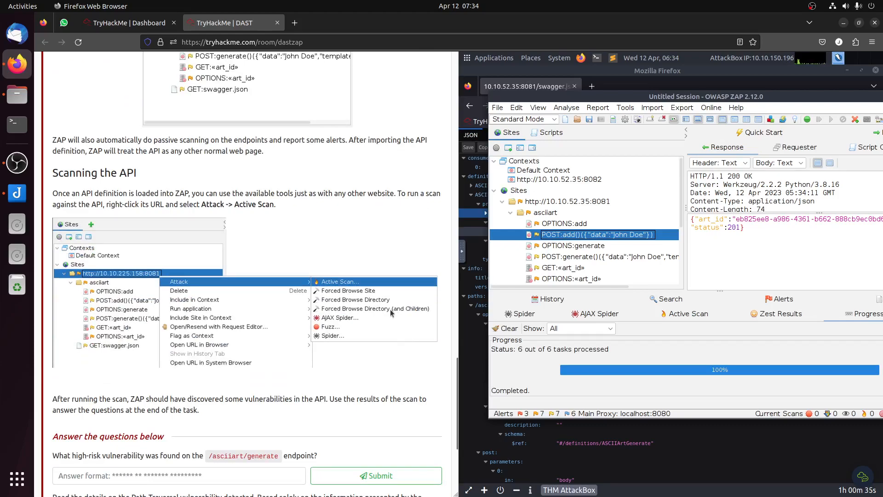
{"action": "double_click", "coordinate": [553, 206]}
{"action": "right_click", "coordinate": [554, 207]}
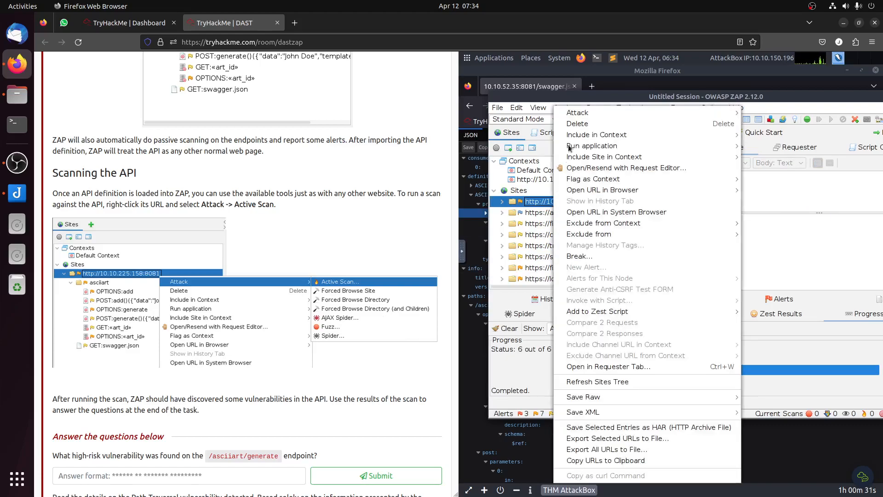
{"action": "mouse_move", "coordinate": [583, 117]}
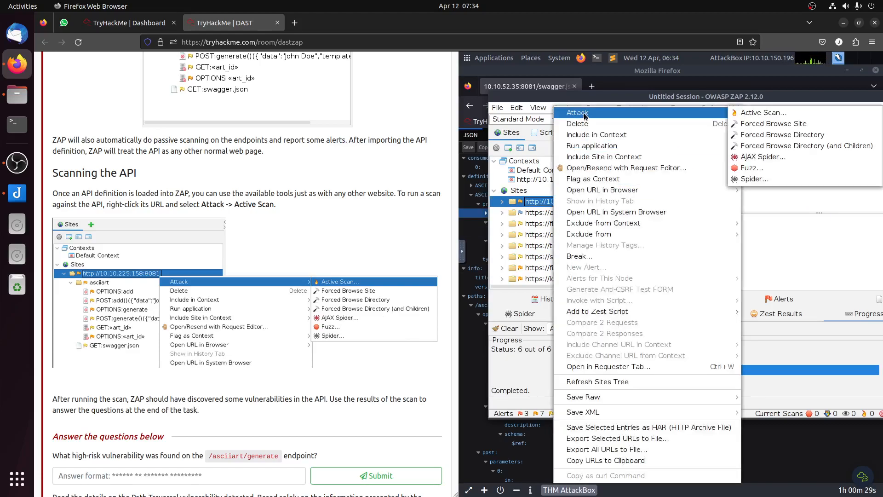
{"action": "left_click", "coordinate": [774, 115]}
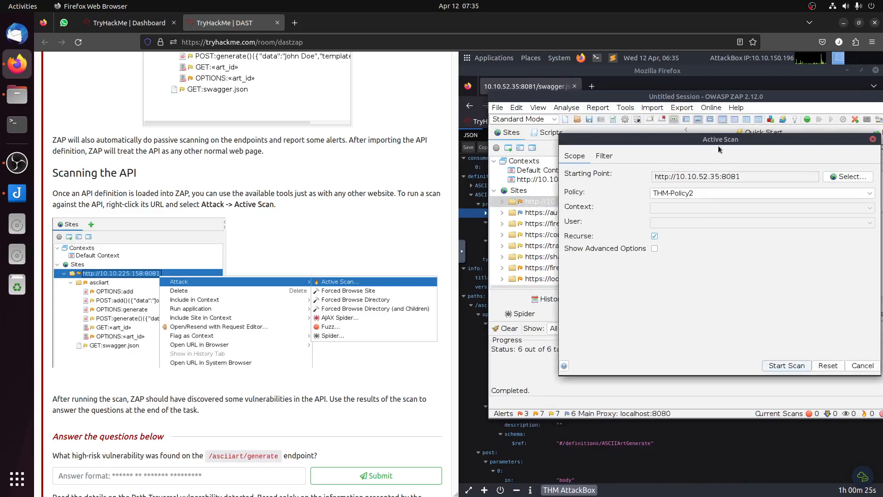
{"action": "left_click_drag", "start_coordinate": [693, 139], "coordinate": [665, 140]}
{"action": "scroll", "coordinate": [438, 235], "scroll_direction": "down", "scroll_amount": 5}
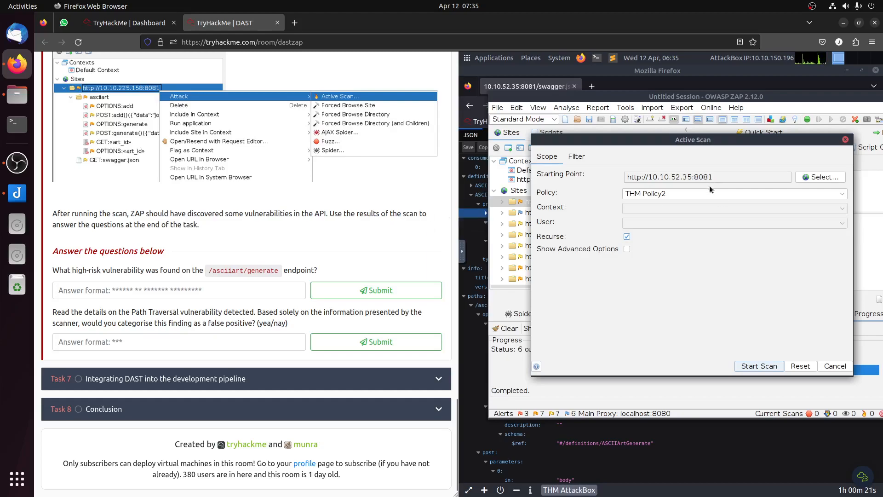
{"action": "left_click", "coordinate": [681, 195]}
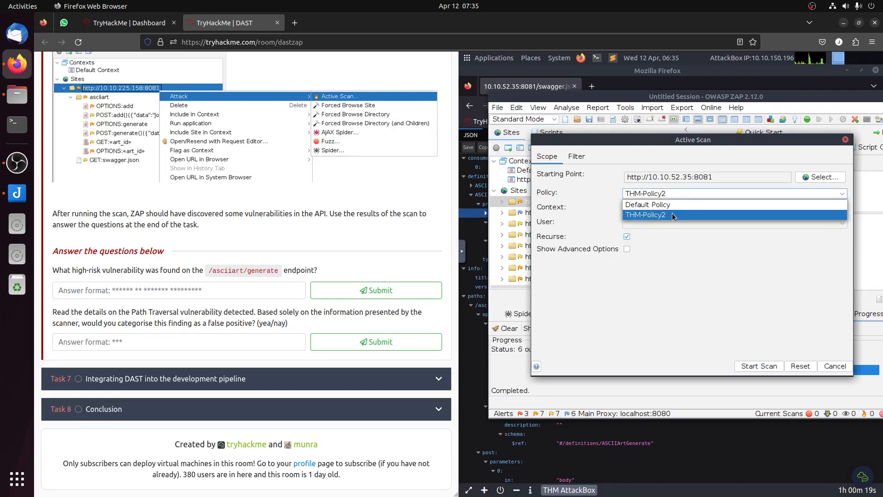
{"action": "left_click", "coordinate": [677, 205]}
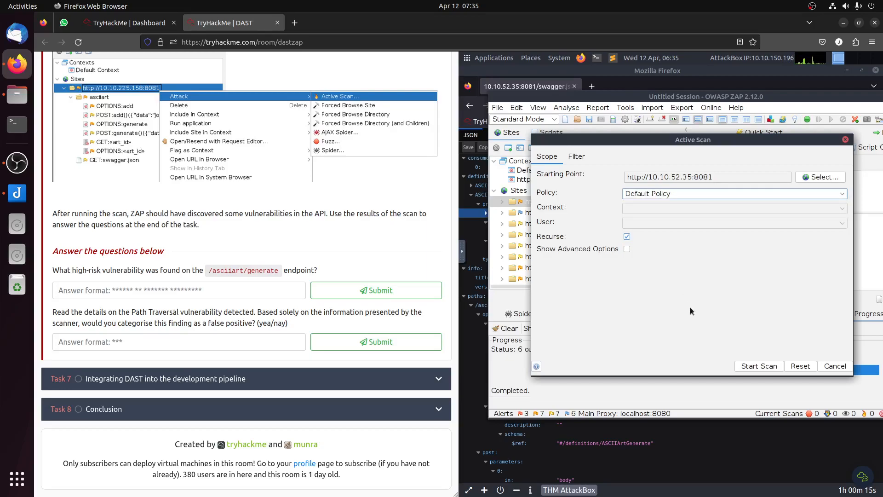
{"action": "left_click", "coordinate": [759, 367]}
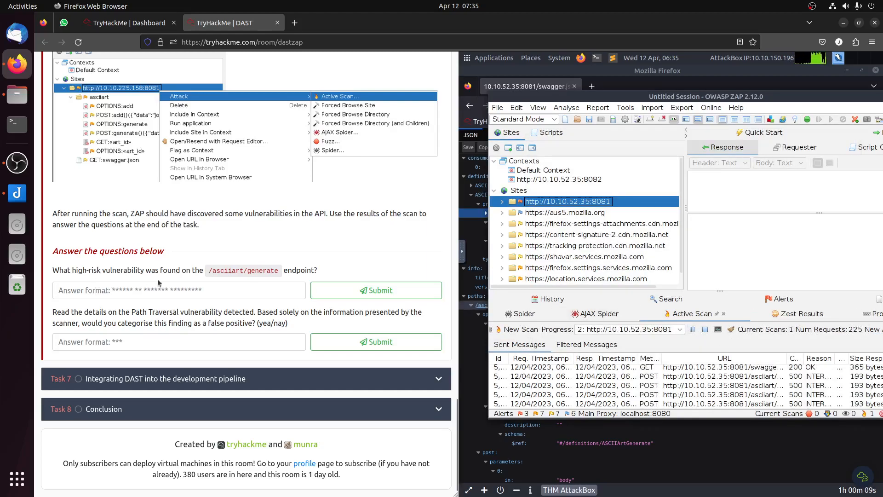
{"action": "left_click_drag", "start_coordinate": [207, 271], "coordinate": [287, 271]}
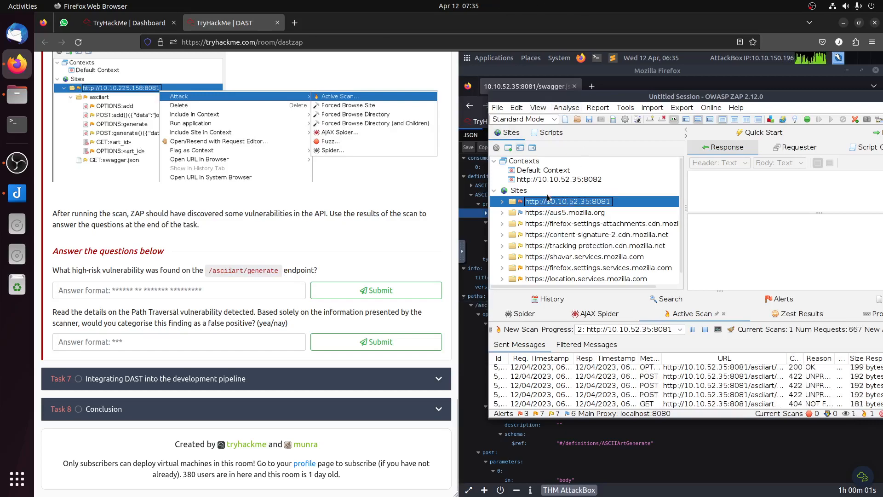
{"action": "left_click", "coordinate": [502, 201]}
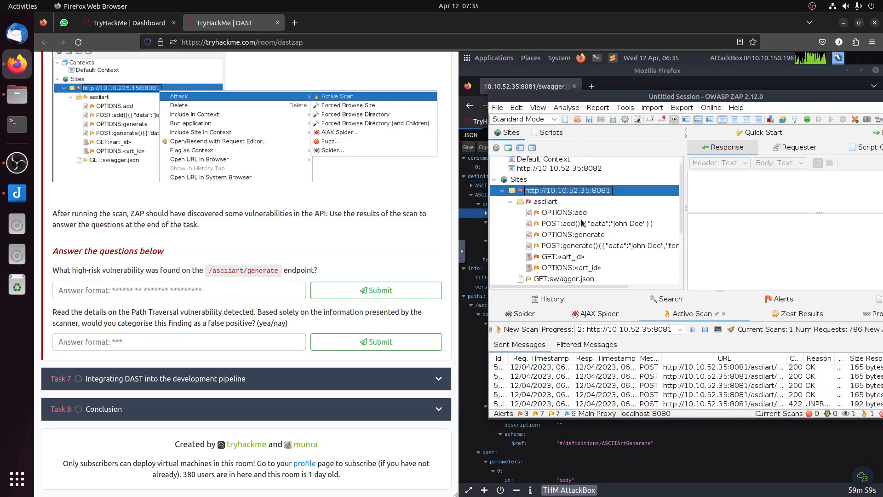
{"action": "scroll", "coordinate": [571, 223], "scroll_direction": "down", "scroll_amount": 2}
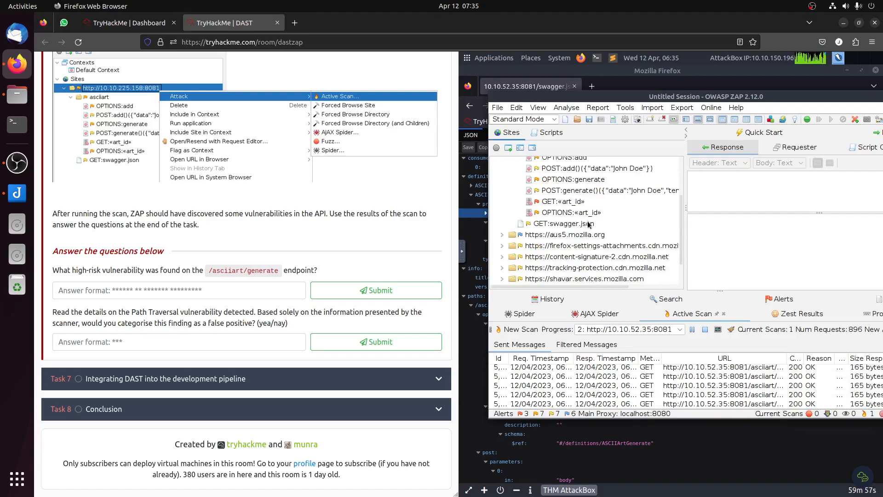
{"action": "scroll", "coordinate": [585, 225], "scroll_direction": "up", "scroll_amount": 3}
{"action": "left_click", "coordinate": [586, 236]}
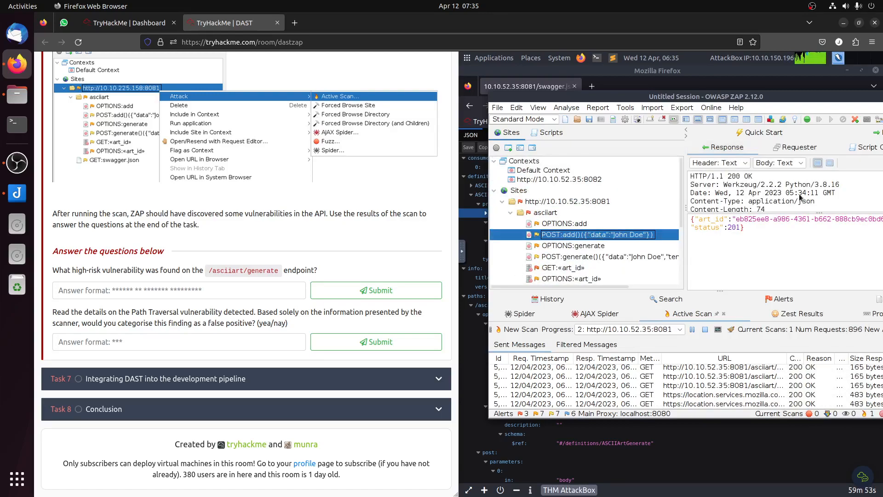
{"action": "scroll", "coordinate": [800, 197], "scroll_direction": "down", "scroll_amount": 1}
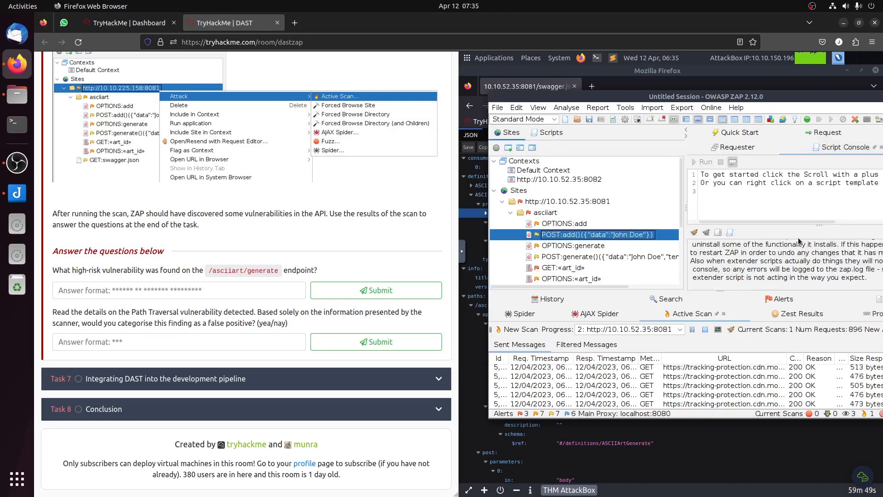
{"action": "scroll", "coordinate": [793, 247], "scroll_direction": "up", "scroll_amount": 2}
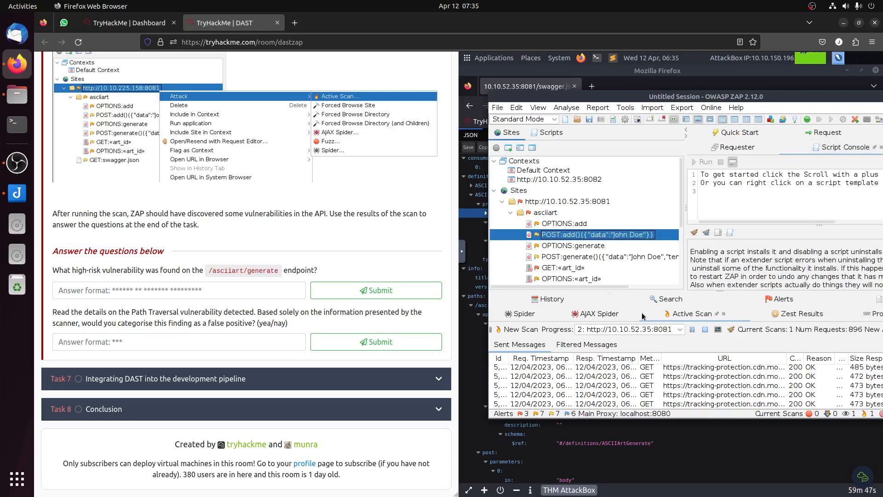
{"action": "left_click", "coordinate": [629, 257]}
{"action": "left_click", "coordinate": [606, 268]}
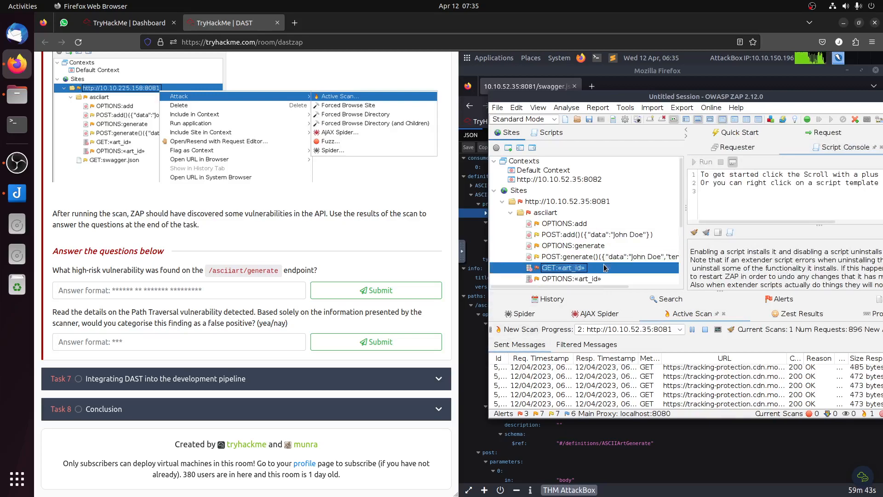
{"action": "scroll", "coordinate": [598, 276], "scroll_direction": "down", "scroll_amount": 2}
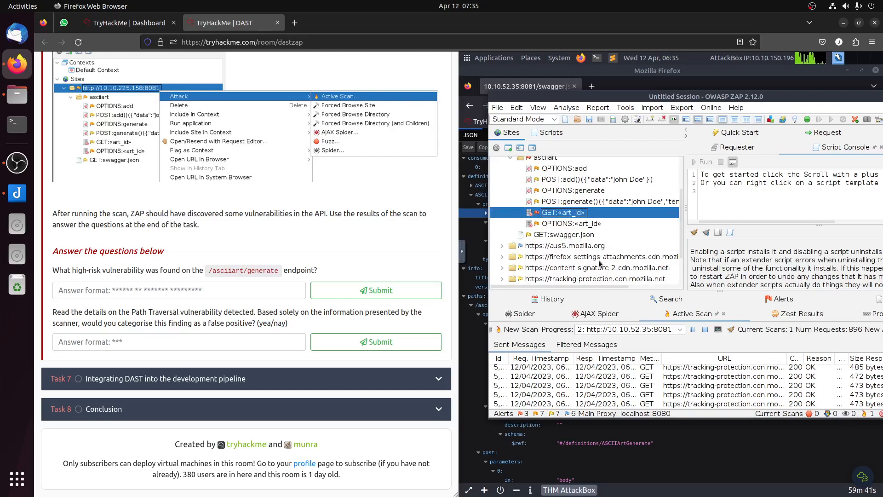
{"action": "left_click", "coordinate": [578, 224]}
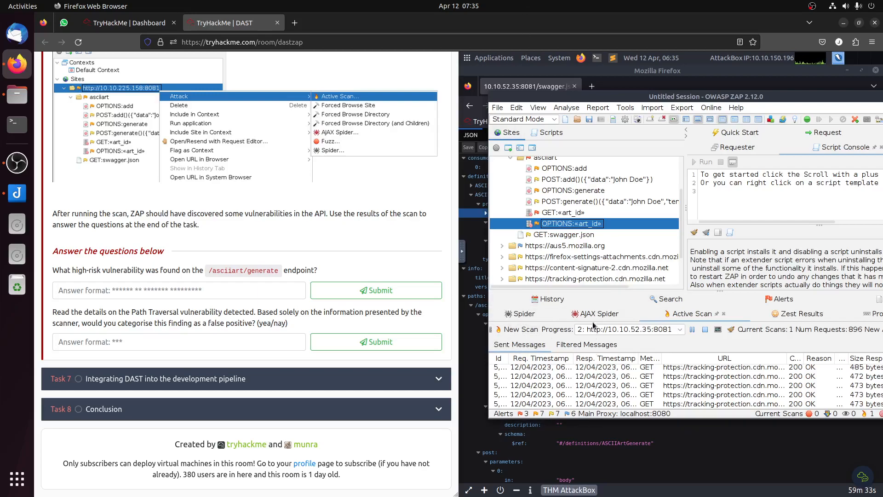
Step: Delete all alerts recorded in the ZAP session and confirm the deletion
{"action": "left_click", "coordinate": [496, 351]}
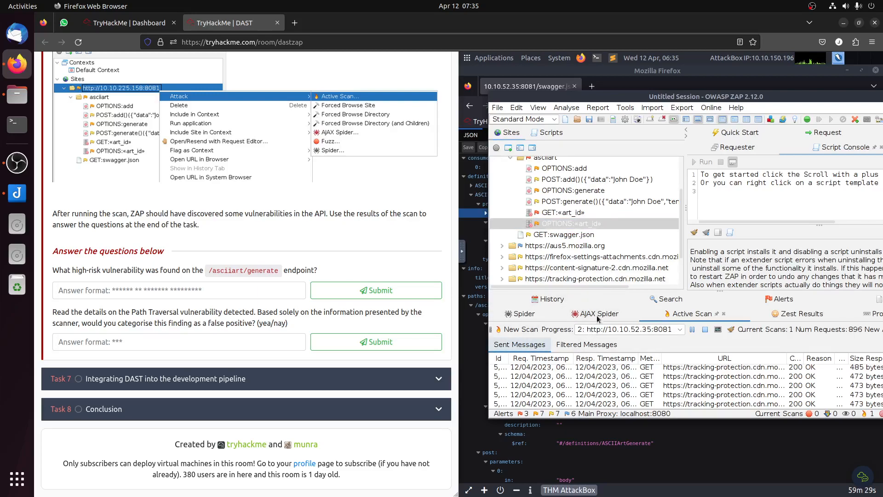
{"action": "scroll", "coordinate": [581, 286], "scroll_direction": "down", "scroll_amount": 1}
{"action": "scroll", "coordinate": [581, 287], "scroll_direction": "down", "scroll_amount": 1}
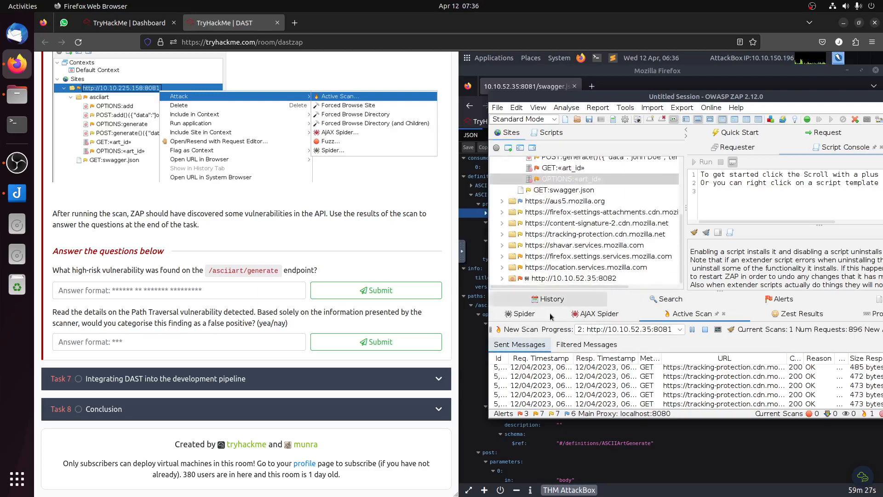
{"action": "left_click", "coordinate": [515, 317]}
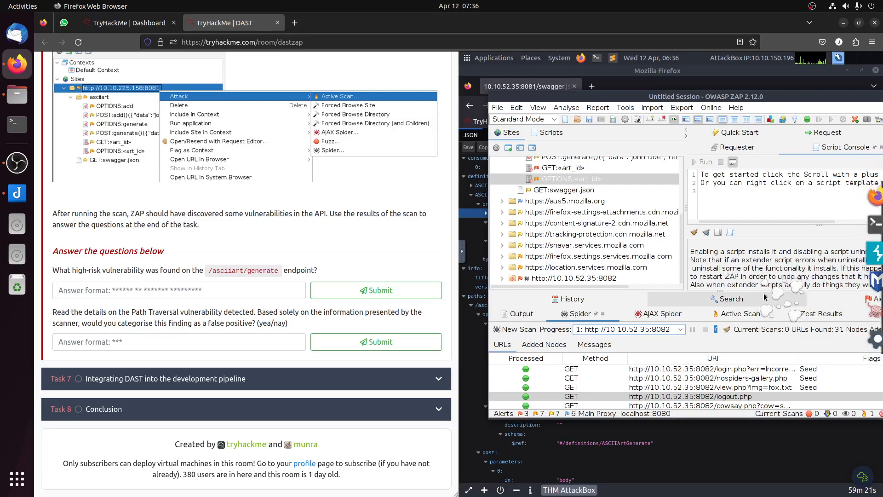
{"action": "left_click_drag", "start_coordinate": [785, 94], "coordinate": [753, 97]}
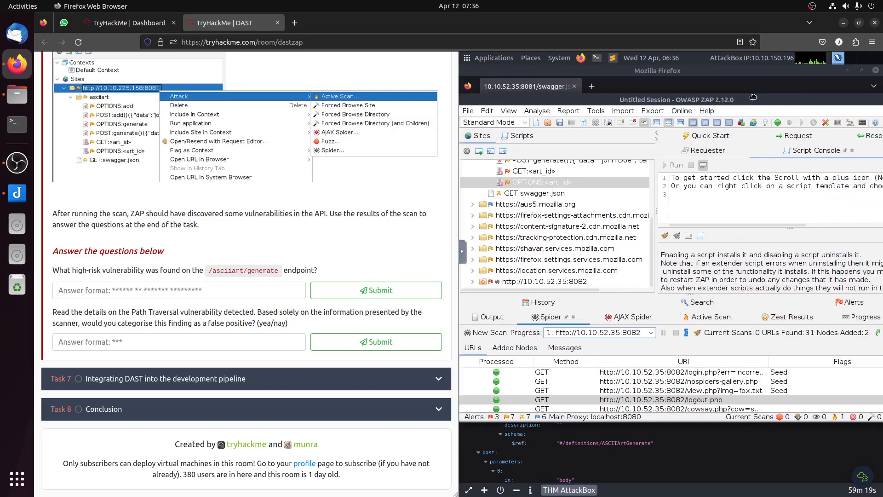
{"action": "left_click", "coordinate": [852, 301]}
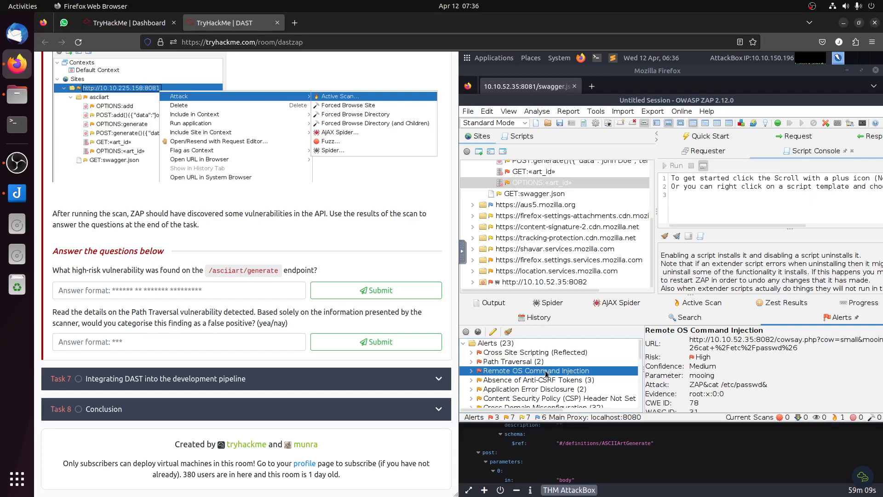
{"action": "left_click", "coordinate": [508, 331]}
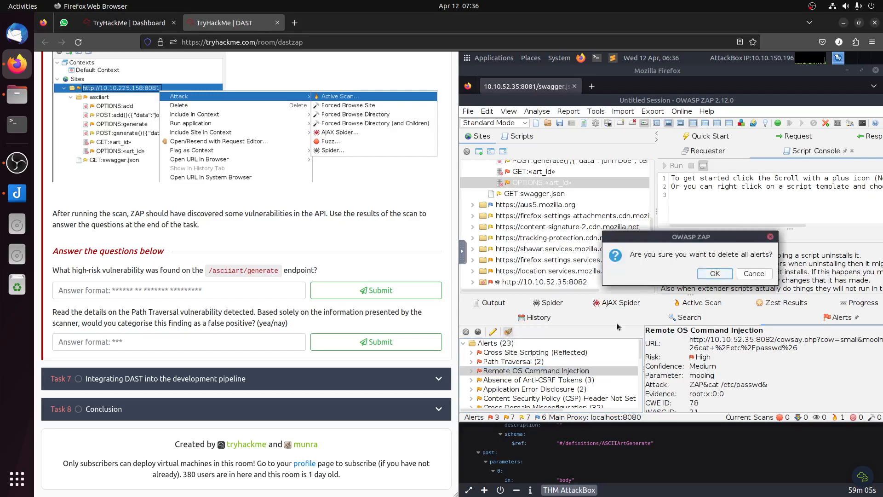
{"action": "left_click", "coordinate": [718, 278]}
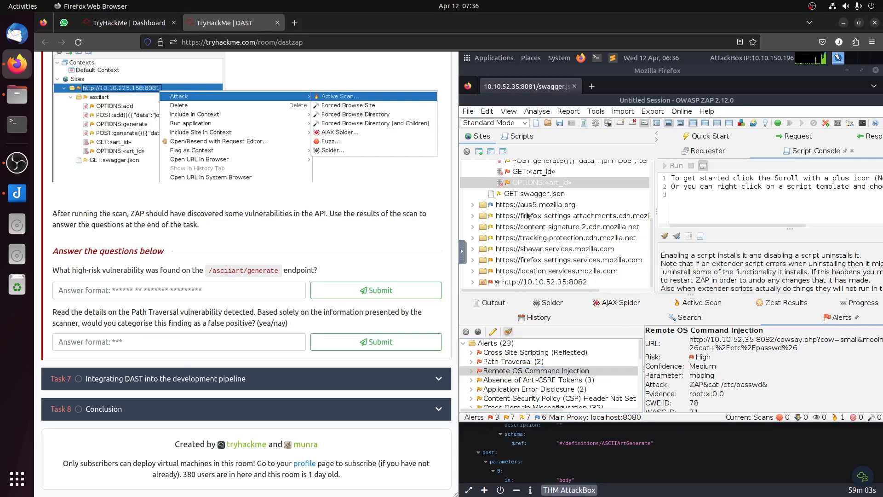
{"action": "scroll", "coordinate": [529, 214], "scroll_direction": "up", "scroll_amount": 3}
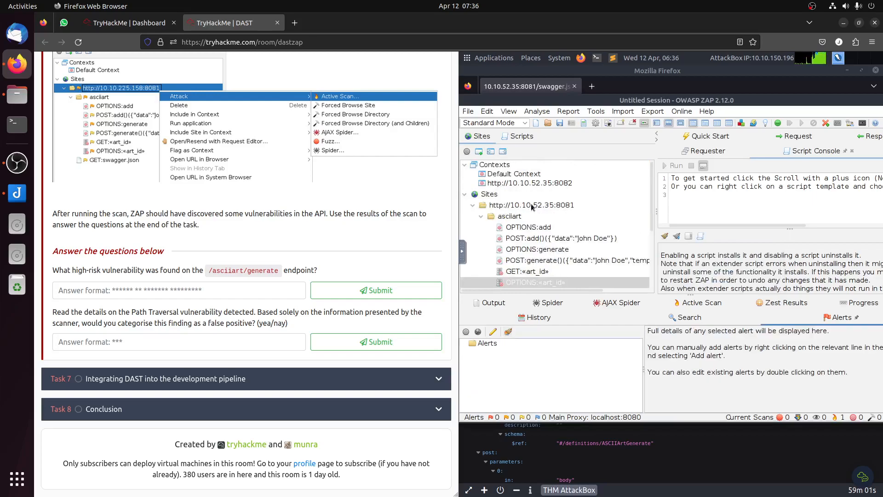
{"action": "double_click", "coordinate": [534, 207]}
{"action": "right_click", "coordinate": [533, 207]}
{"action": "mouse_move", "coordinate": [610, 113]}
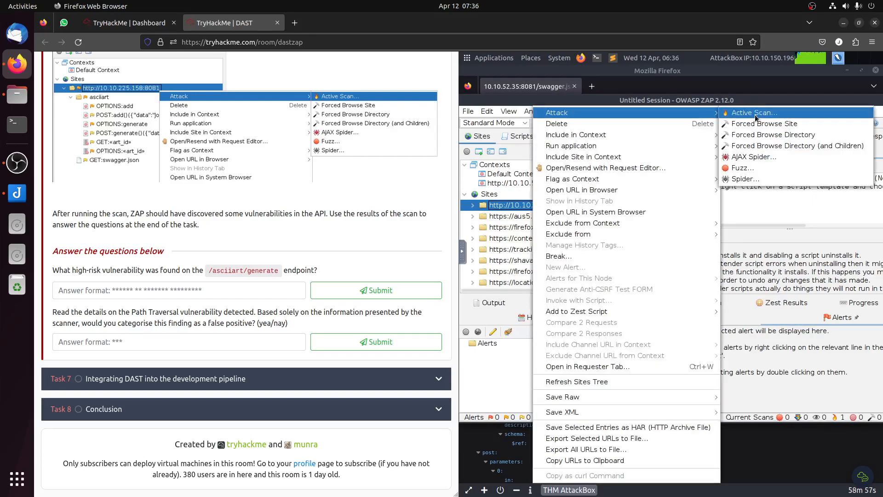
{"action": "left_click", "coordinate": [757, 113]}
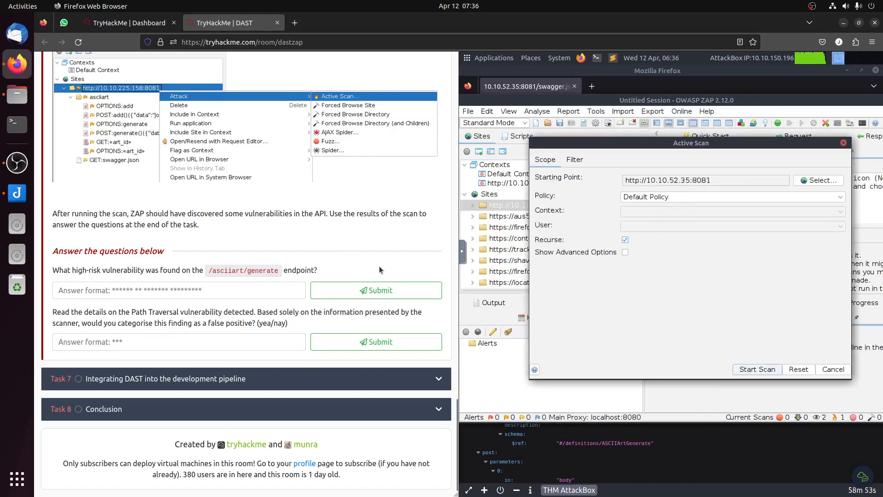
{"action": "scroll", "coordinate": [367, 280], "scroll_direction": "up", "scroll_amount": 5}
{"action": "scroll", "coordinate": [366, 280], "scroll_direction": "down", "scroll_amount": 4}
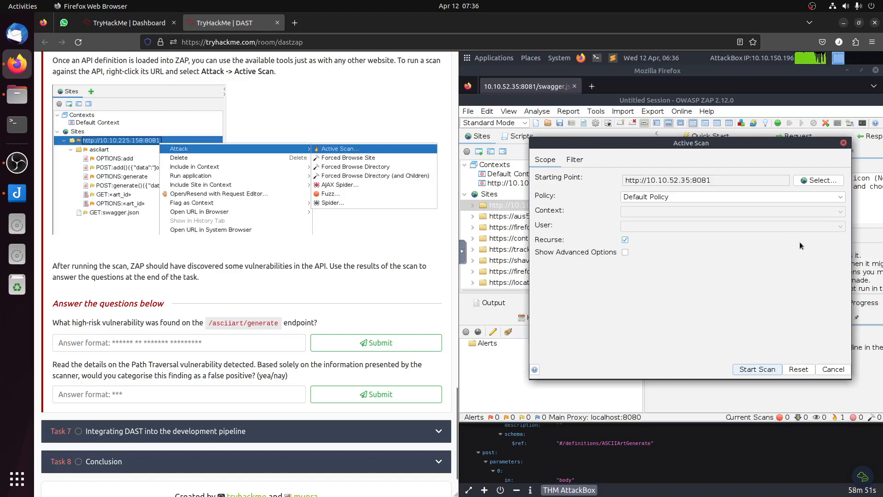
{"action": "left_click", "coordinate": [758, 369]}
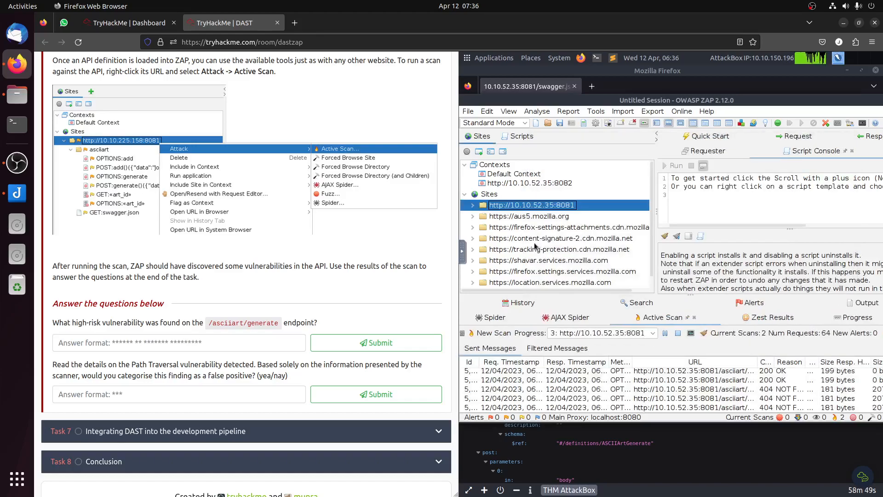
Step: Examine the asciiart endpoints' alert flags and the Path Traversal alert details against the room's question about /asciiart/generate
{"action": "left_click", "coordinate": [474, 206]}
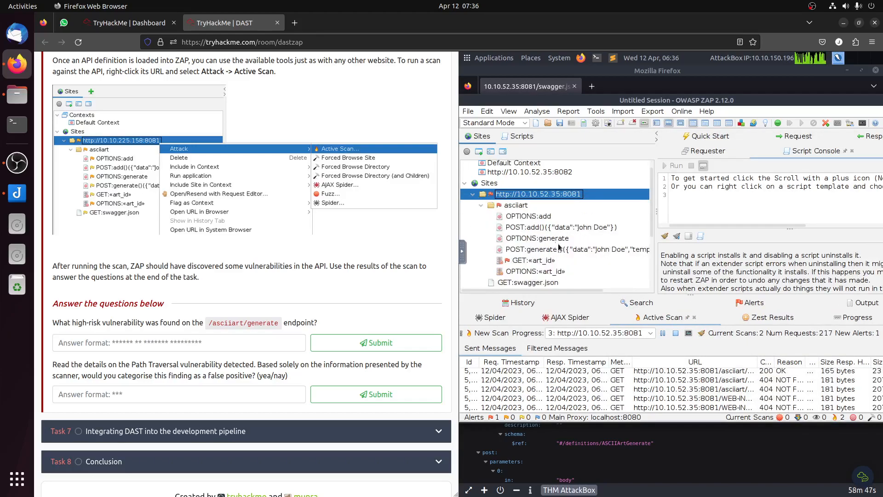
{"action": "left_click", "coordinate": [753, 302]}
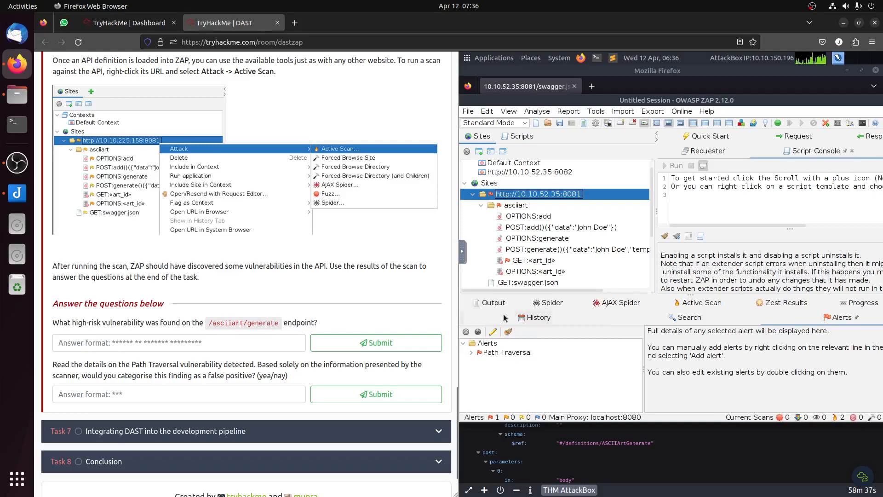
{"action": "left_click", "coordinate": [506, 352]}
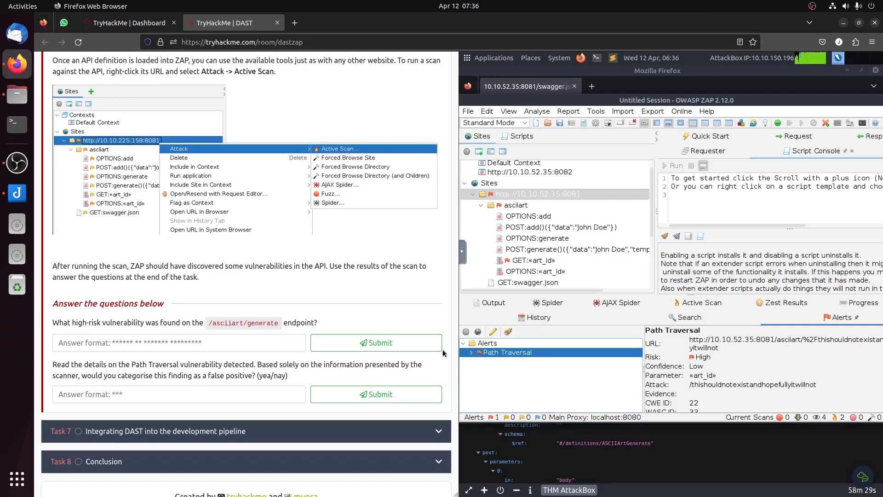
{"action": "double_click", "coordinate": [265, 323]}
{"action": "left_click", "coordinate": [298, 331]}
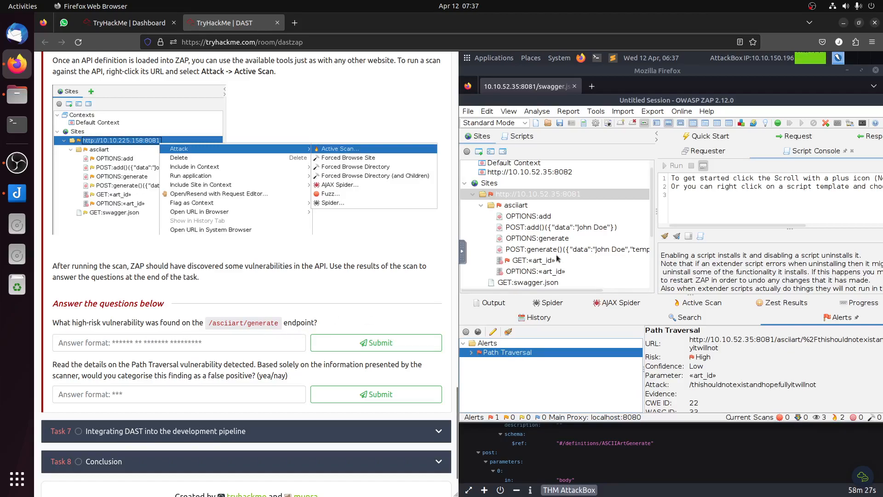
{"action": "left_click", "coordinate": [530, 220]}
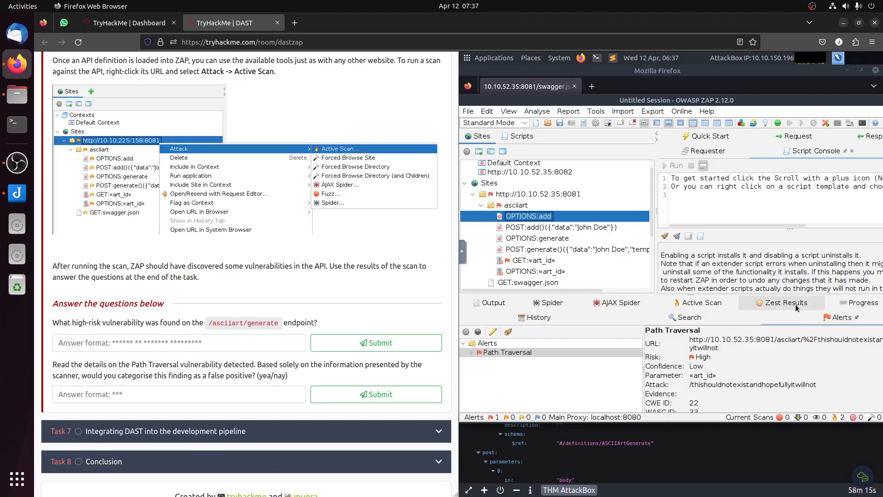
Step: Check the task progress, the active scan requests and the spider results, and return to the alerts list
{"action": "left_click", "coordinate": [852, 303]}
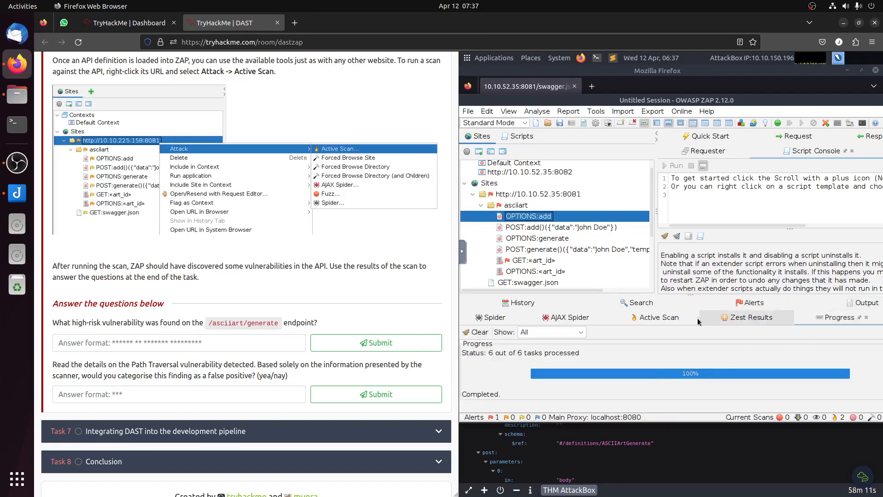
{"action": "left_click", "coordinate": [664, 319]}
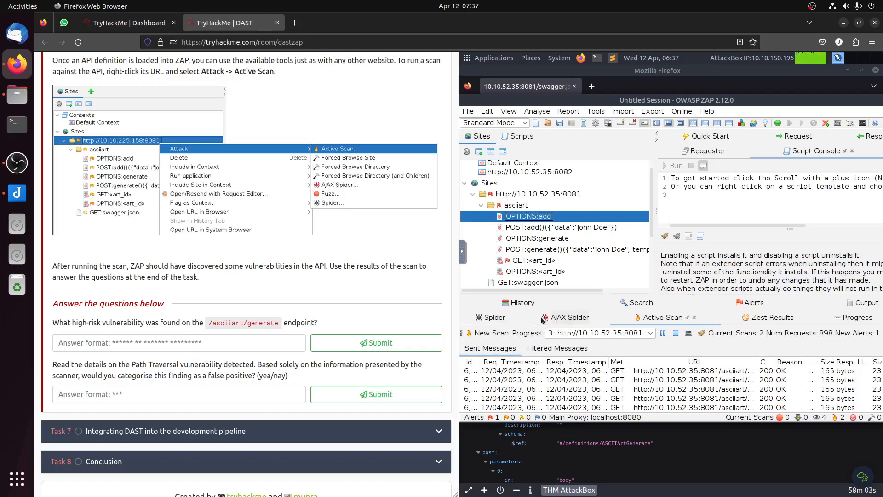
{"action": "left_click", "coordinate": [503, 321]}
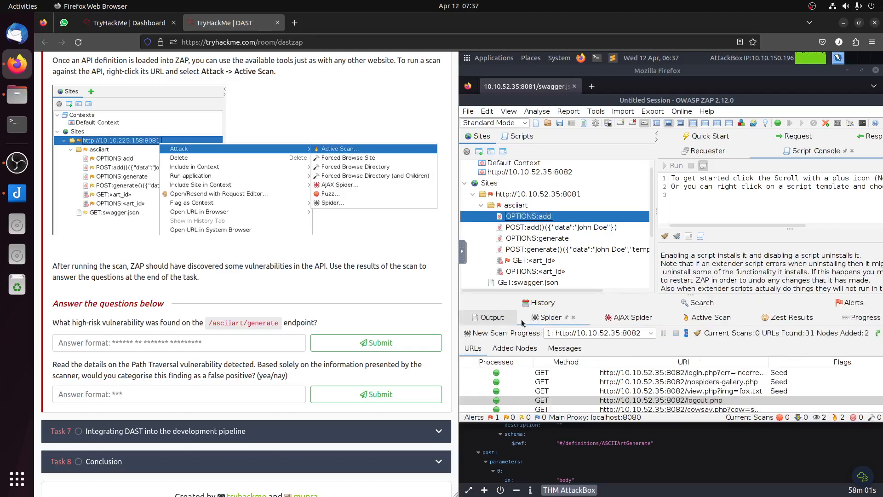
{"action": "left_click", "coordinate": [705, 321]}
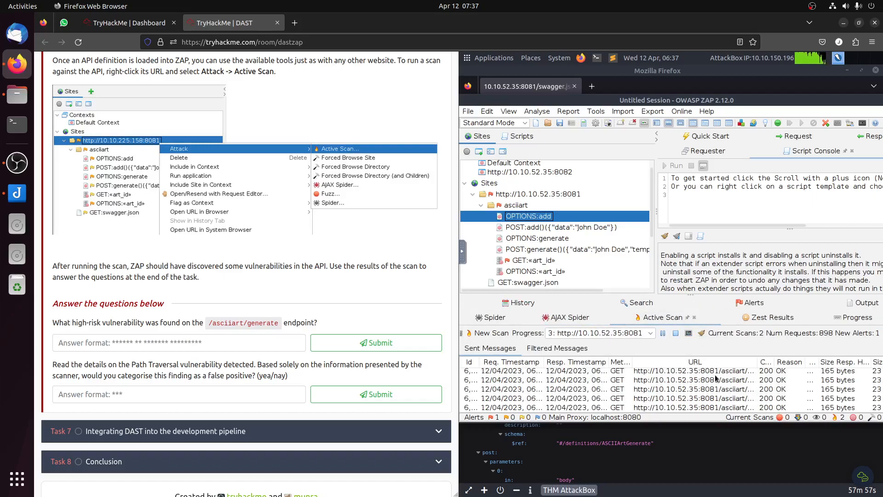
{"action": "left_click", "coordinate": [753, 304]}
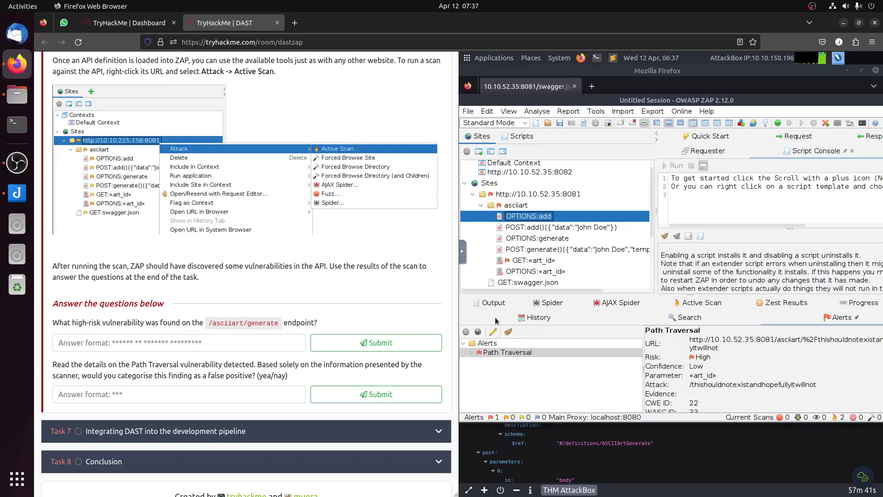
{"action": "double_click", "coordinate": [545, 195]}
{"action": "right_click", "coordinate": [544, 197]}
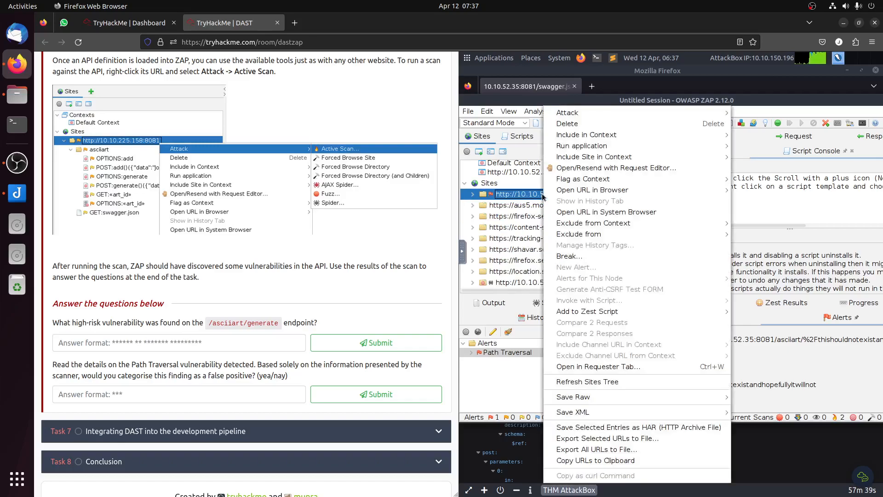
{"action": "mouse_move", "coordinate": [667, 113]}
{"action": "left_click", "coordinate": [790, 113]}
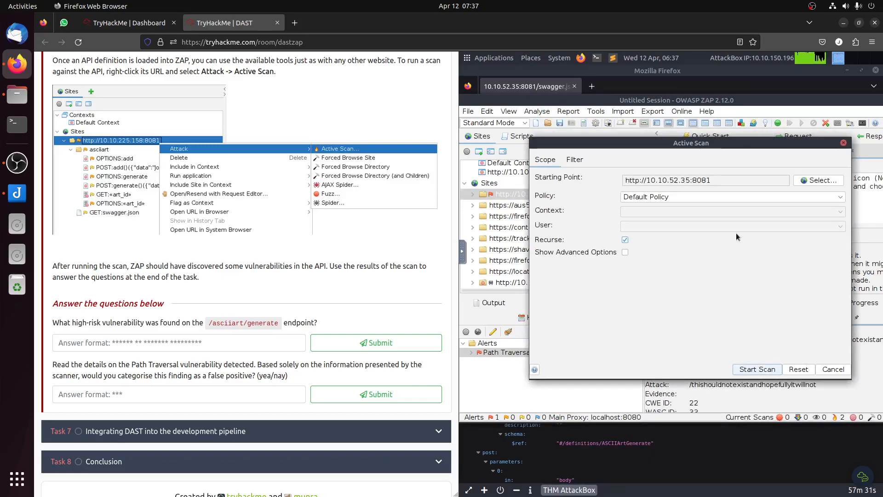
{"action": "left_click", "coordinate": [812, 181]}
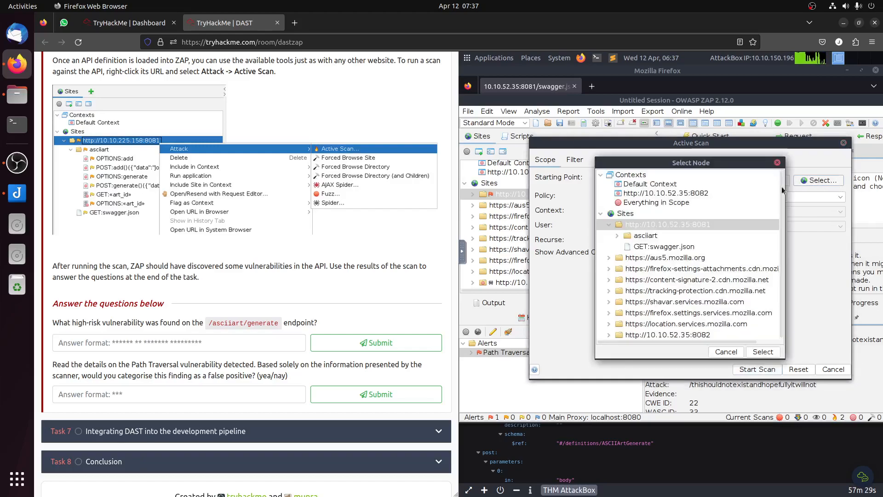
{"action": "double_click", "coordinate": [646, 226]}
{"action": "double_click", "coordinate": [646, 226]}
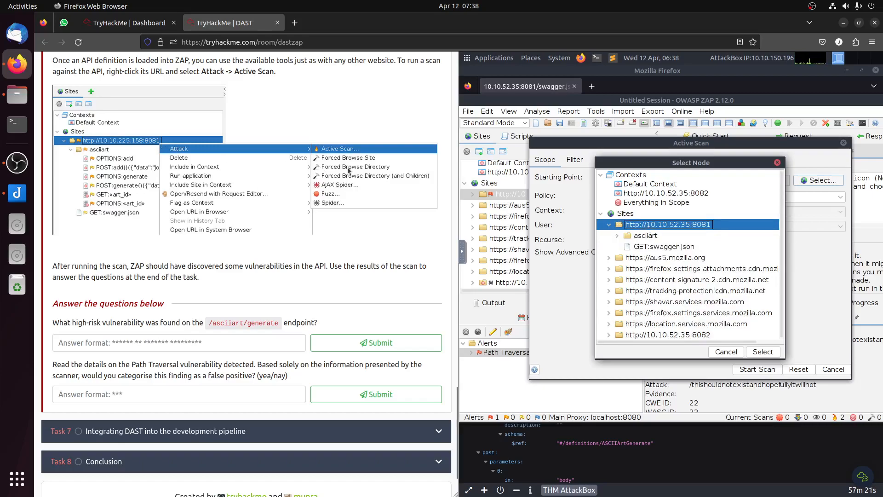
{"action": "left_click", "coordinate": [761, 352]}
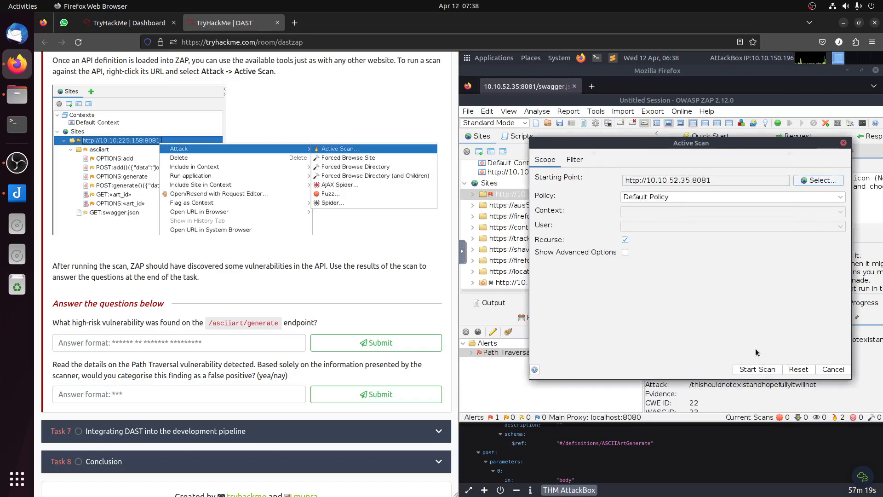
{"action": "left_click", "coordinate": [657, 201]}
{"action": "left_click", "coordinate": [654, 197]}
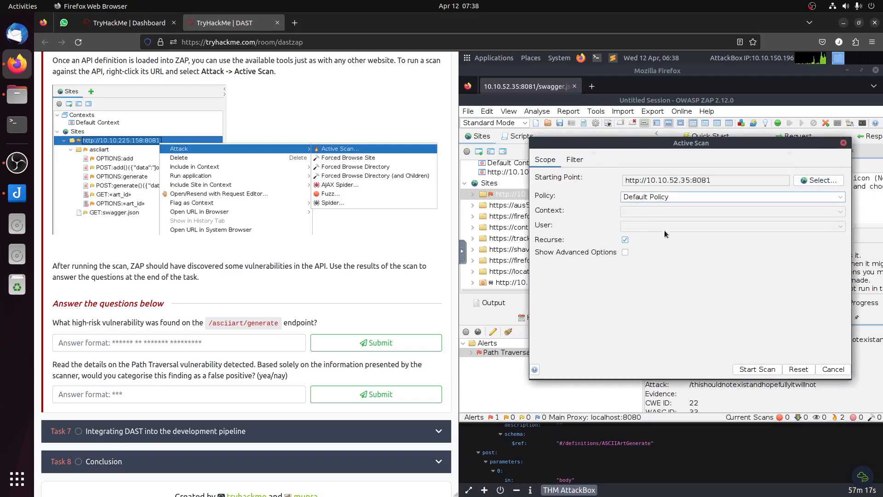
{"action": "left_click", "coordinate": [761, 370]}
Step: Review the room's import instructions and compare them with the Path Traversal alert's GET request and the site's asciiart endpoints
{"action": "scroll", "coordinate": [315, 292], "scroll_direction": "up", "scroll_amount": 10}
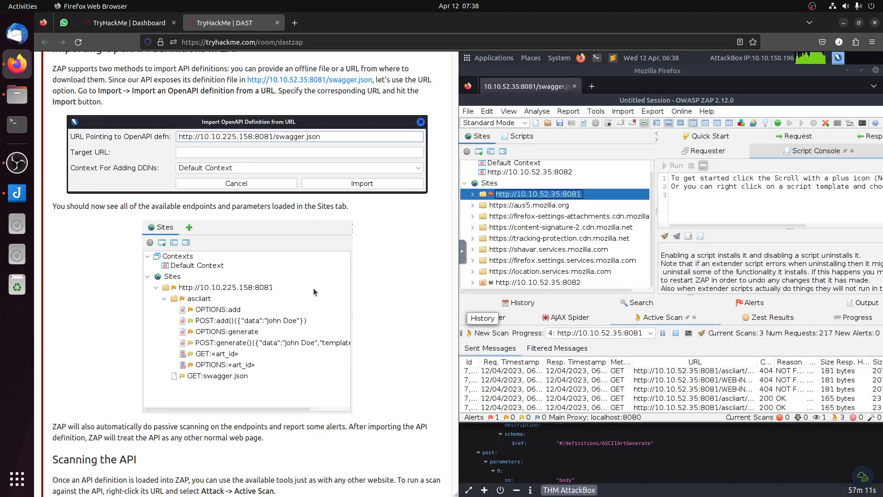
{"action": "scroll", "coordinate": [314, 288], "scroll_direction": "up", "scroll_amount": 5}
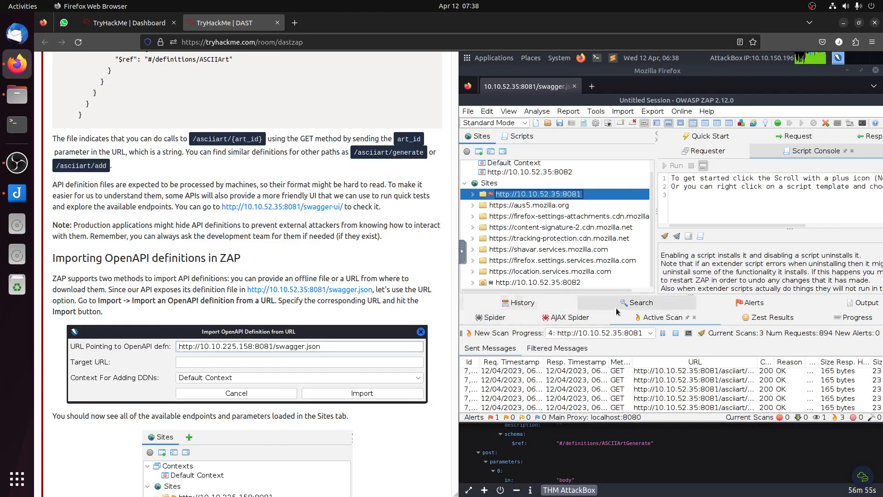
{"action": "left_click", "coordinate": [747, 303]}
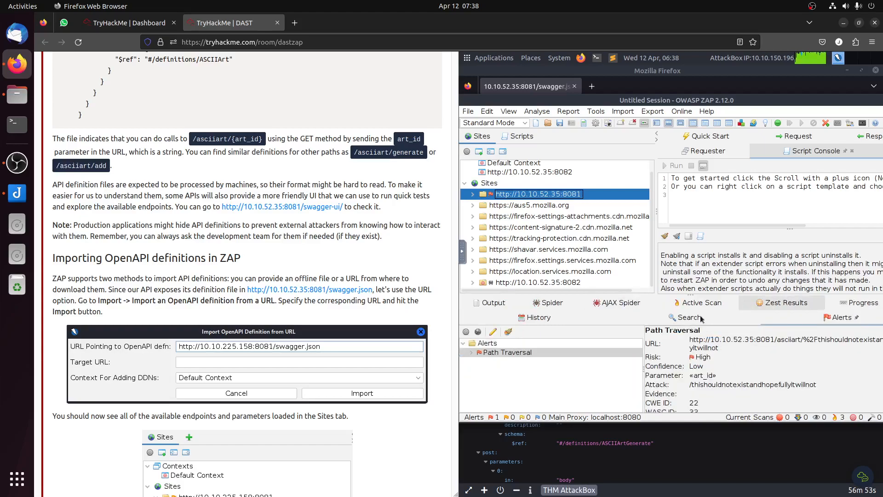
{"action": "left_click", "coordinate": [470, 352]}
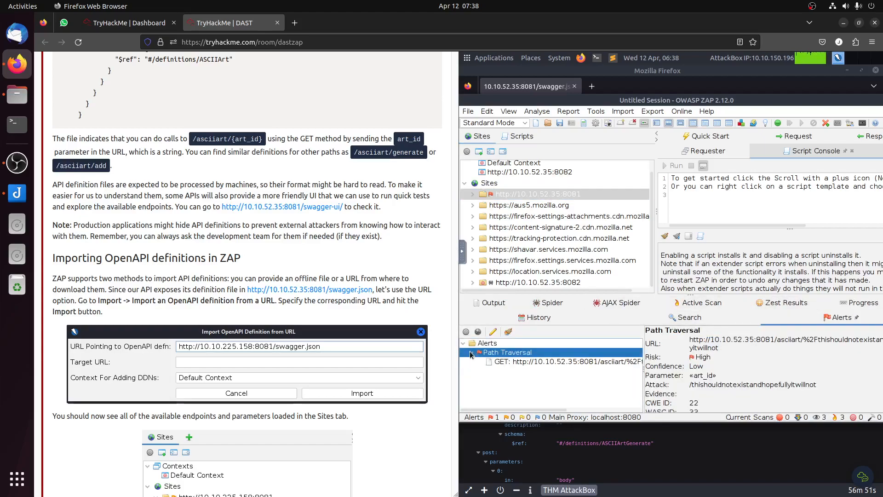
{"action": "left_click", "coordinate": [563, 363]}
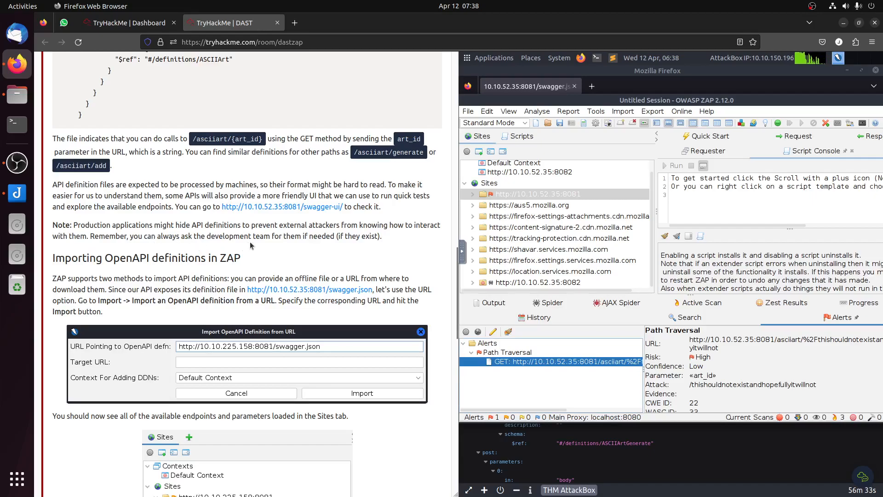
{"action": "scroll", "coordinate": [369, 247], "scroll_direction": "up", "scroll_amount": 4}
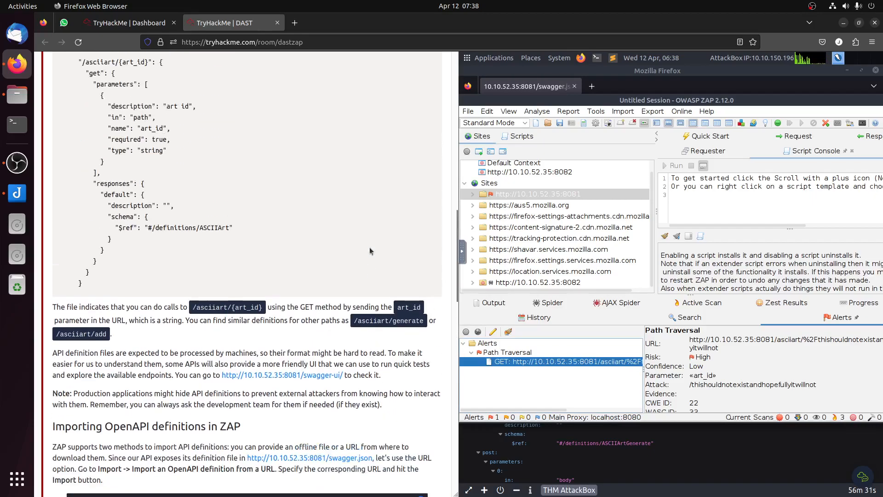
{"action": "scroll", "coordinate": [369, 253], "scroll_direction": "down", "scroll_amount": 7}
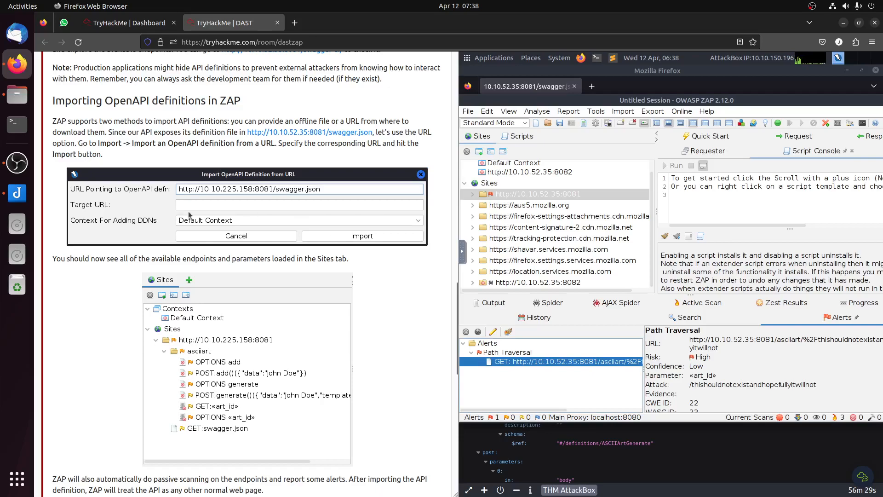
{"action": "left_click", "coordinate": [473, 194]}
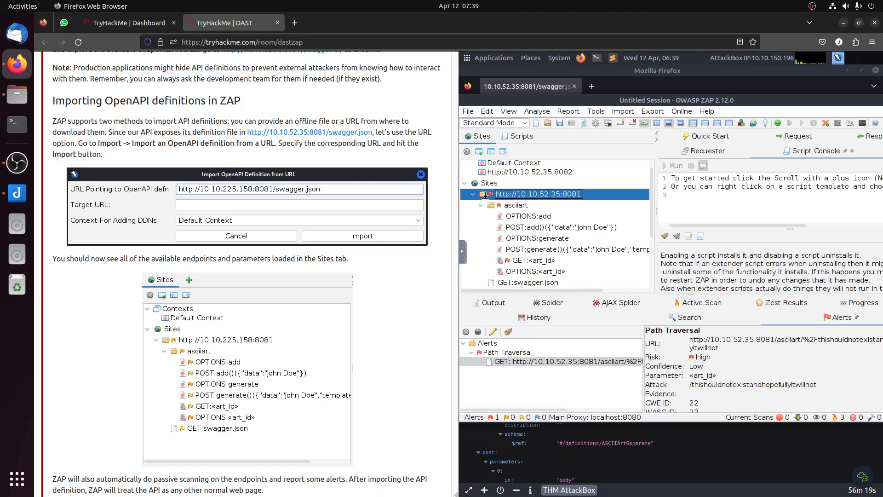
Step: Stop all running active scans and start a new ZAP session without persisting it
{"action": "left_click", "coordinate": [469, 111]}
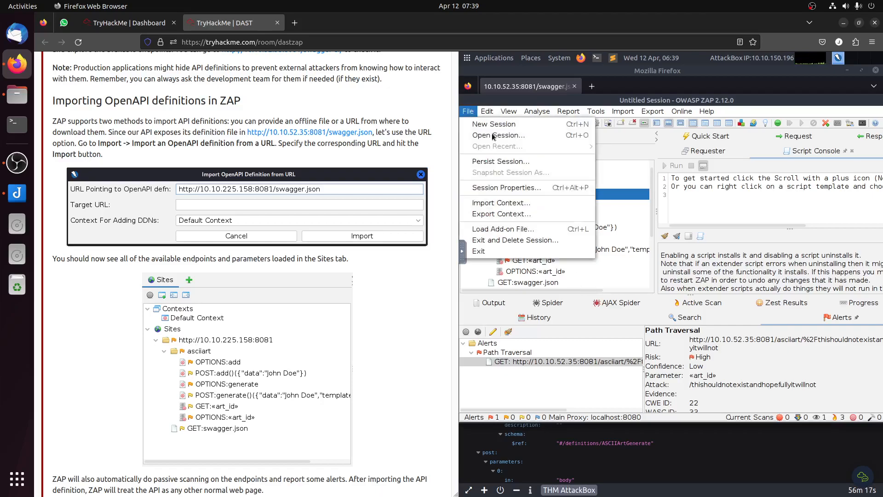
{"action": "left_click", "coordinate": [494, 124]}
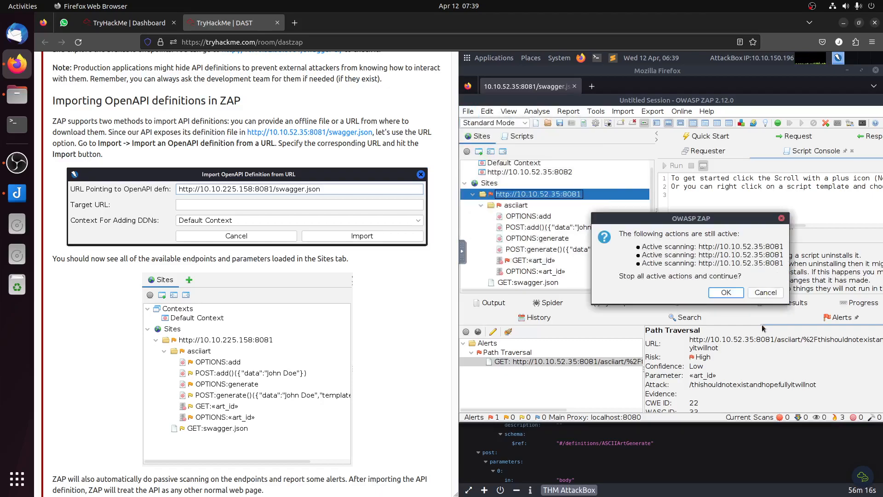
{"action": "left_click", "coordinate": [725, 288]}
{"action": "left_click", "coordinate": [747, 273]}
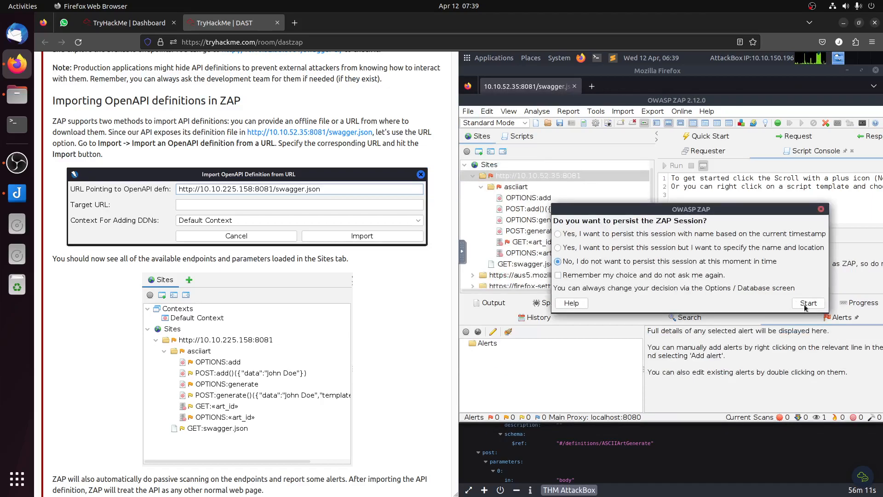
{"action": "left_click", "coordinate": [808, 303]}
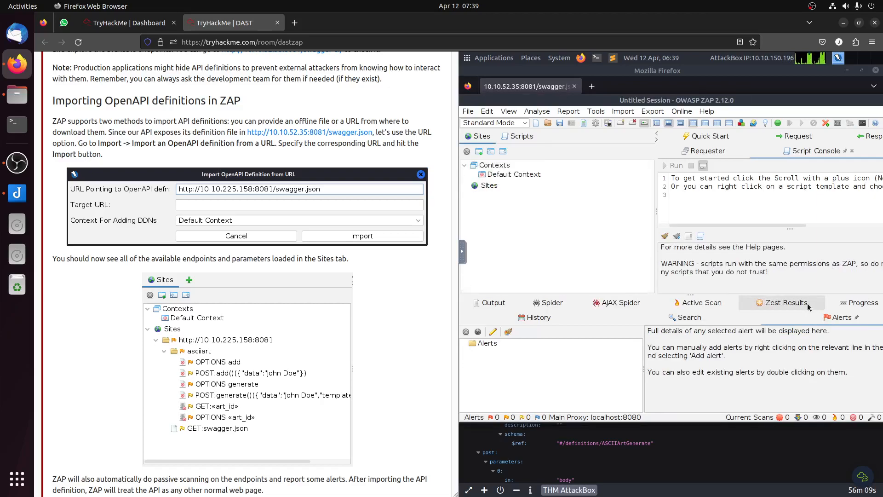
{"action": "left_click", "coordinate": [623, 111]}
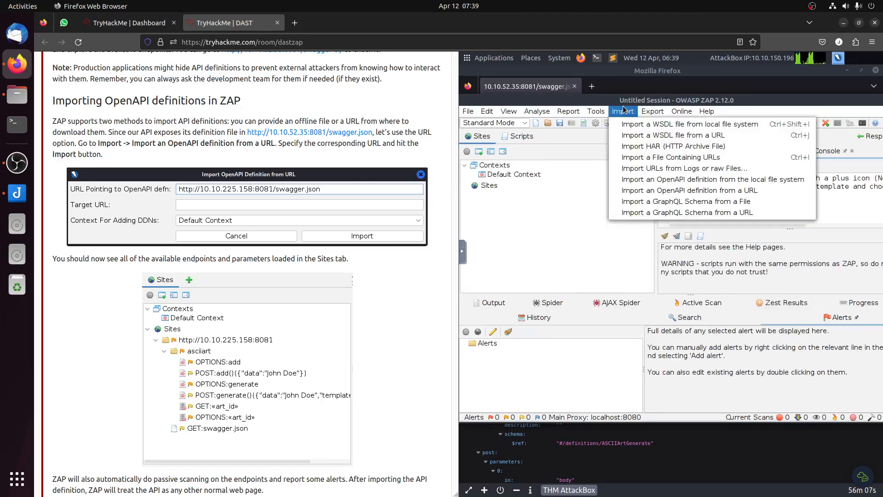
{"action": "left_click", "coordinate": [679, 191]}
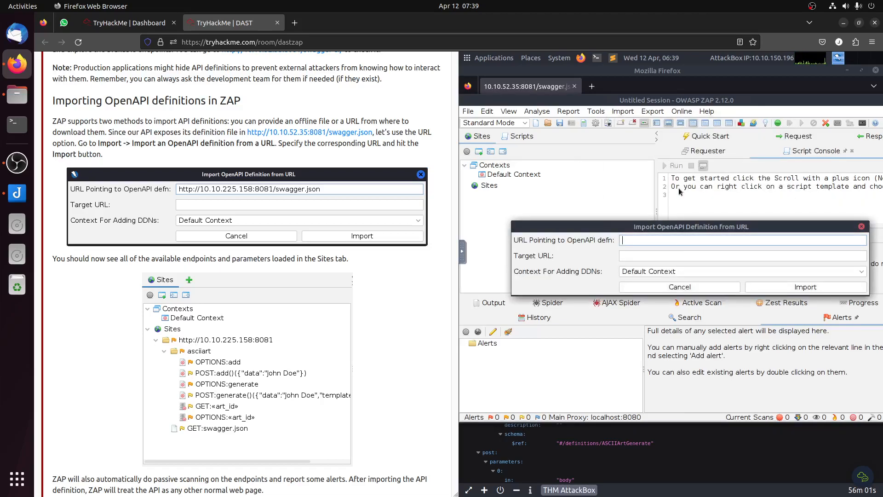
{"action": "type", "text": "http://10.10.52.35:8081/swagger.json"}
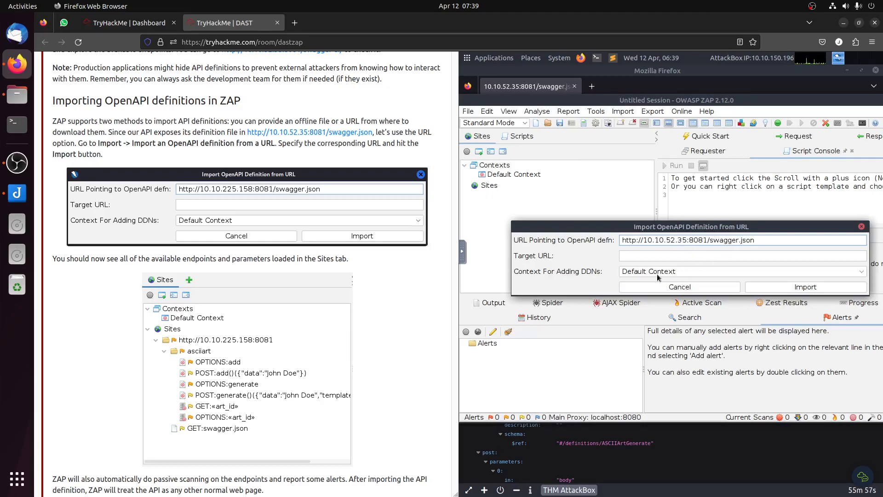
{"action": "left_click", "coordinate": [806, 287]}
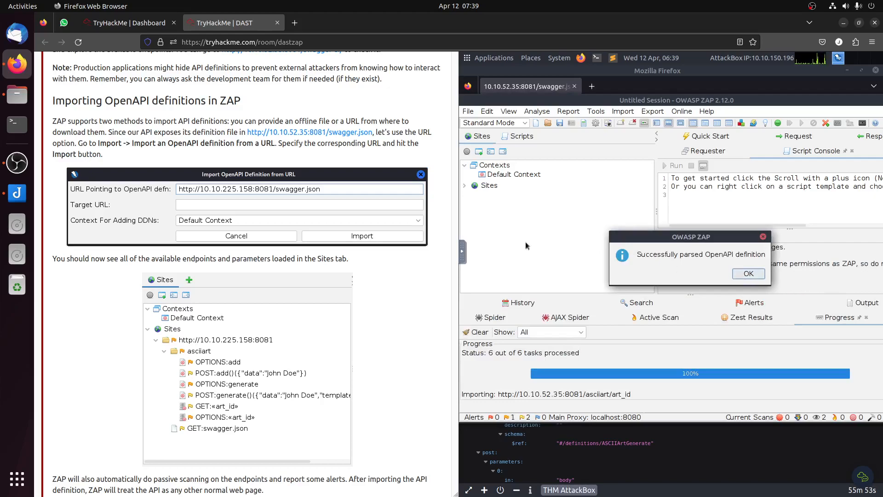
{"action": "left_click", "coordinate": [746, 275]}
{"action": "left_click", "coordinate": [465, 185]}
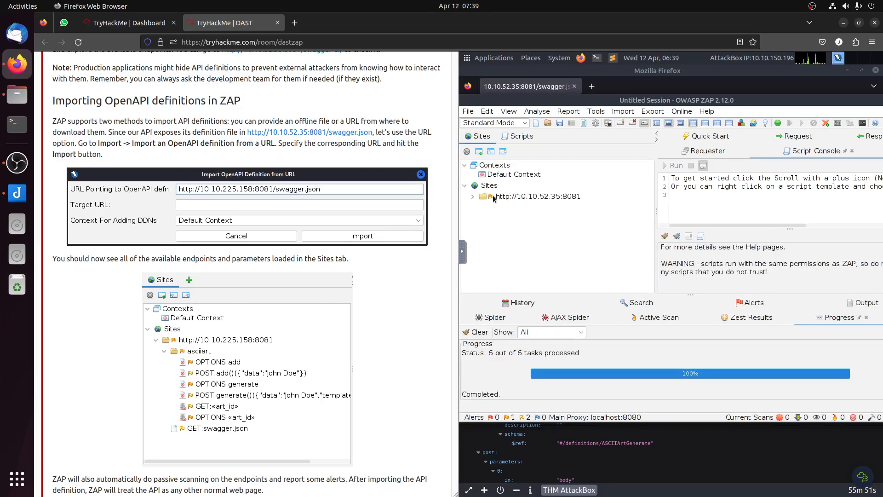
{"action": "left_click", "coordinate": [473, 196]}
{"action": "left_click", "coordinate": [481, 207]}
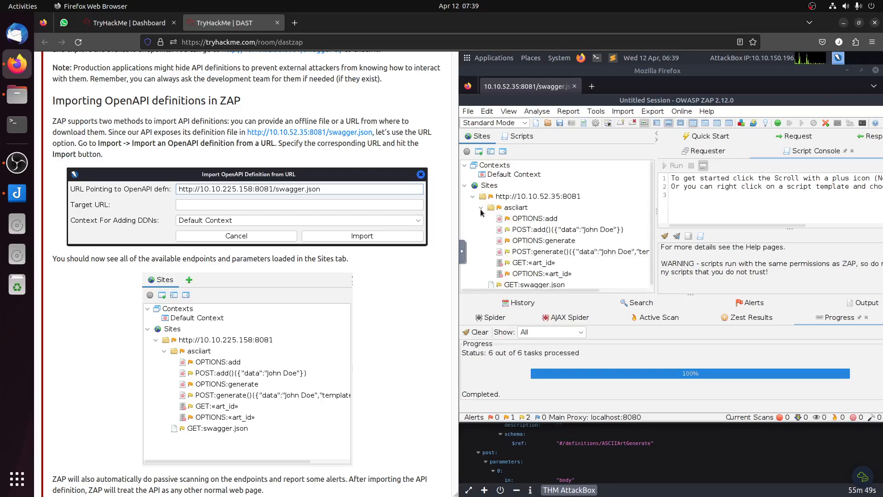
{"action": "double_click", "coordinate": [521, 196]}
{"action": "right_click", "coordinate": [519, 196]}
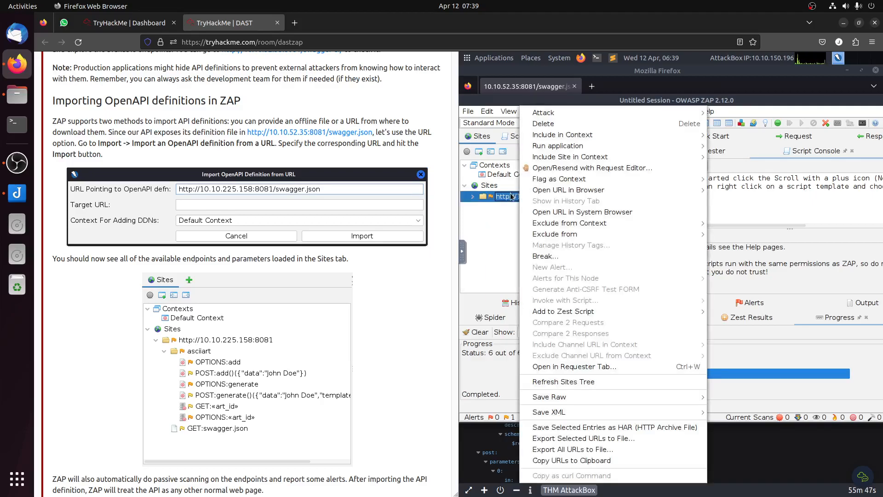
{"action": "double_click", "coordinate": [507, 199]}
{"action": "scroll", "coordinate": [352, 264], "scroll_direction": "up", "scroll_amount": 4}
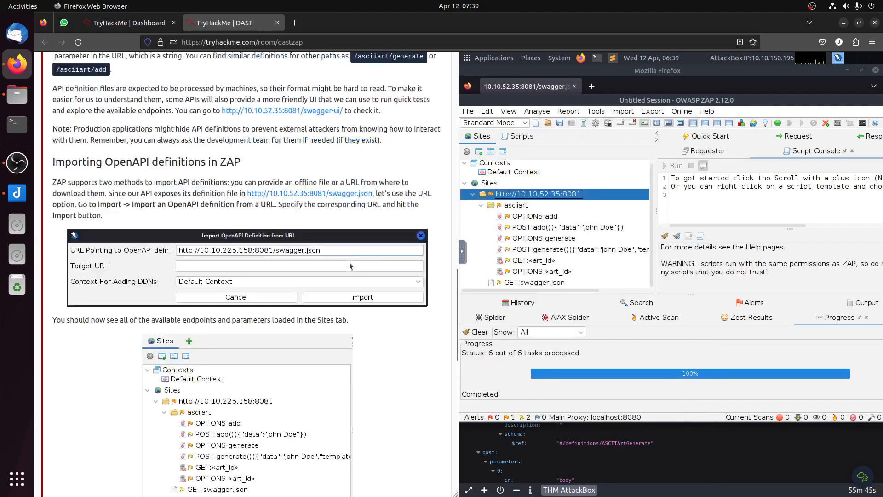
{"action": "scroll", "coordinate": [367, 266], "scroll_direction": "down", "scroll_amount": 7}
{"action": "scroll", "coordinate": [367, 267], "scroll_direction": "down", "scroll_amount": 5}
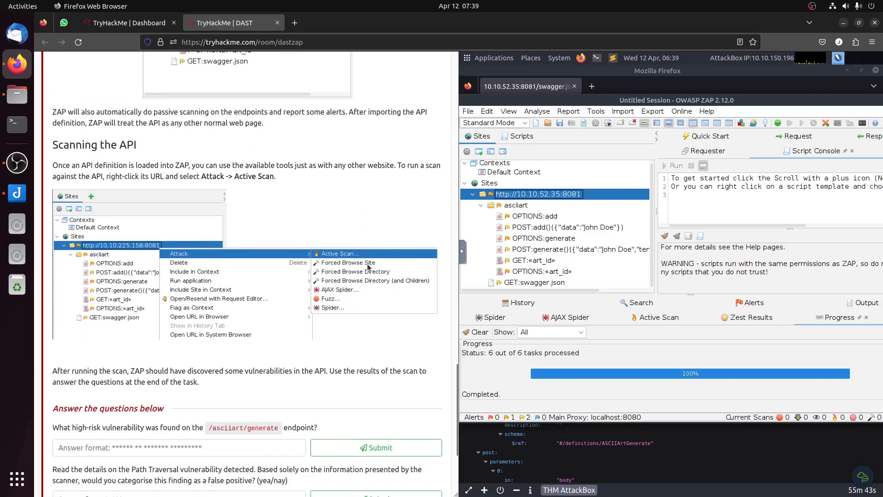
{"action": "right_click", "coordinate": [541, 196]}
{"action": "mouse_move", "coordinate": [603, 118]}
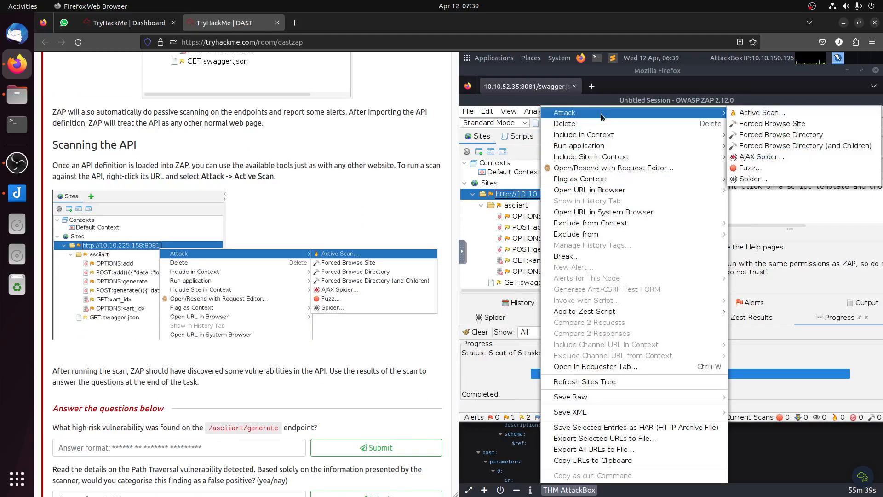
{"action": "left_click", "coordinate": [766, 113]}
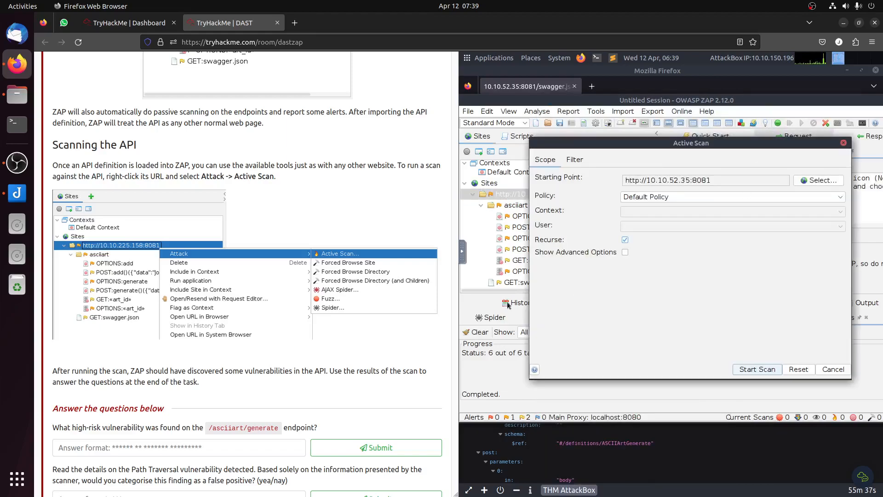
{"action": "left_click", "coordinate": [763, 369]}
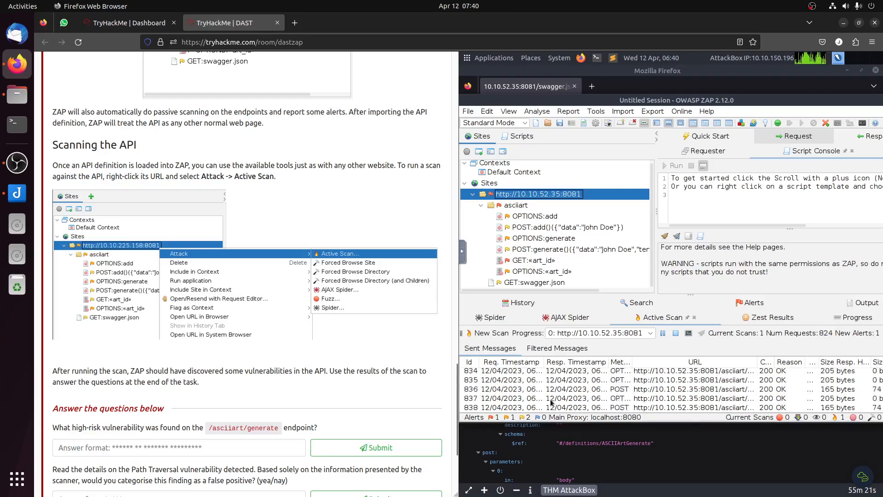
Step: Check the active scan's progress, request history and alerts against the room's question about the /asciiart/generate endpoint
{"action": "left_click", "coordinate": [757, 305]}
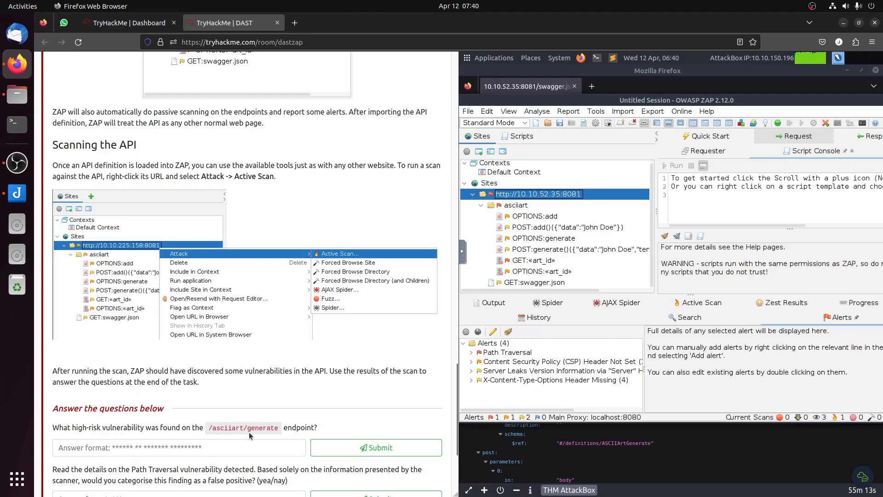
{"action": "scroll", "coordinate": [429, 387], "scroll_direction": "down", "scroll_amount": 3}
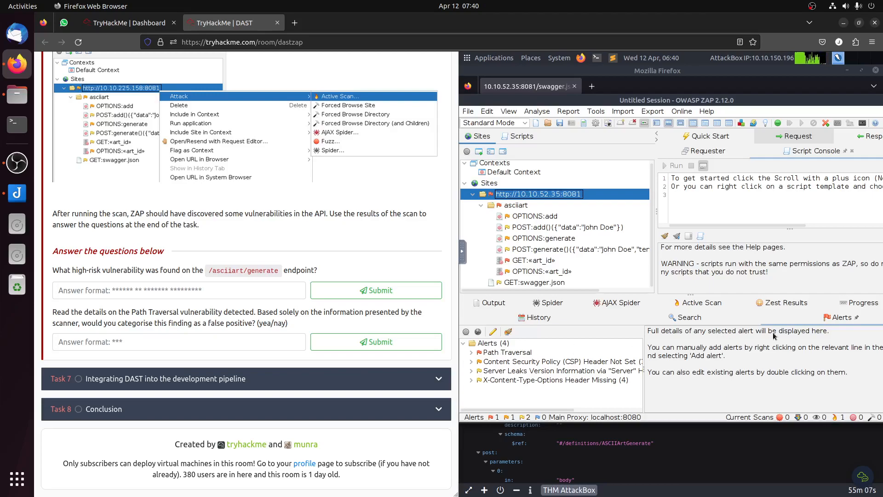
{"action": "left_click", "coordinate": [708, 305]}
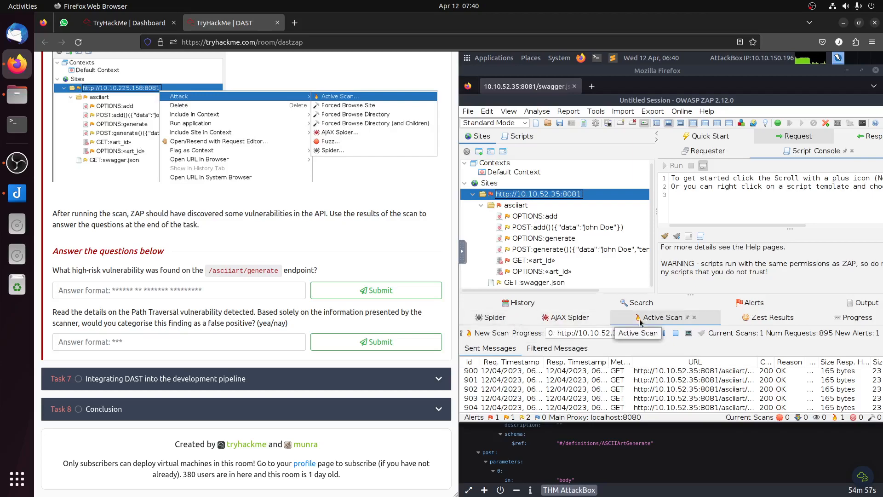
{"action": "left_click", "coordinate": [491, 317]}
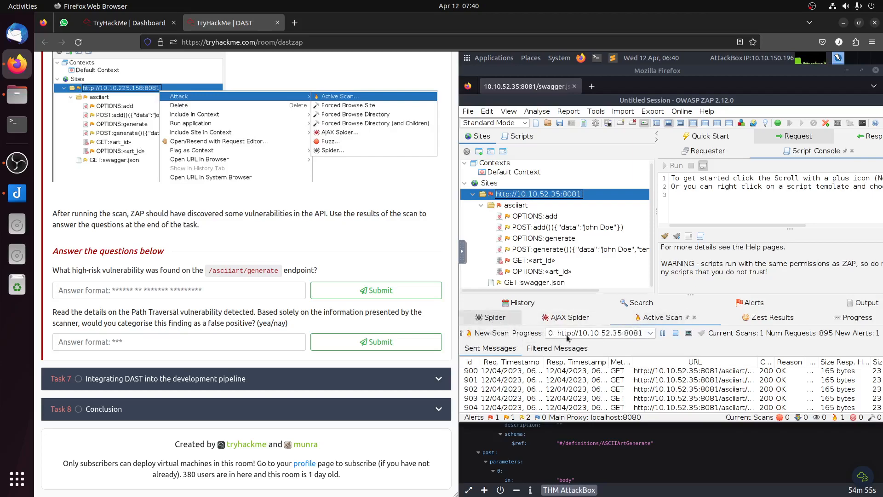
{"action": "left_click", "coordinate": [541, 304]}
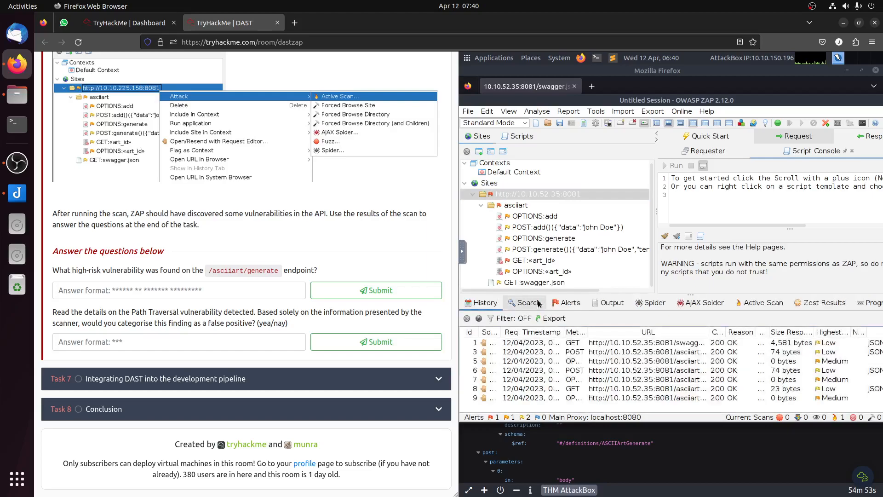
{"action": "left_click", "coordinate": [569, 304]}
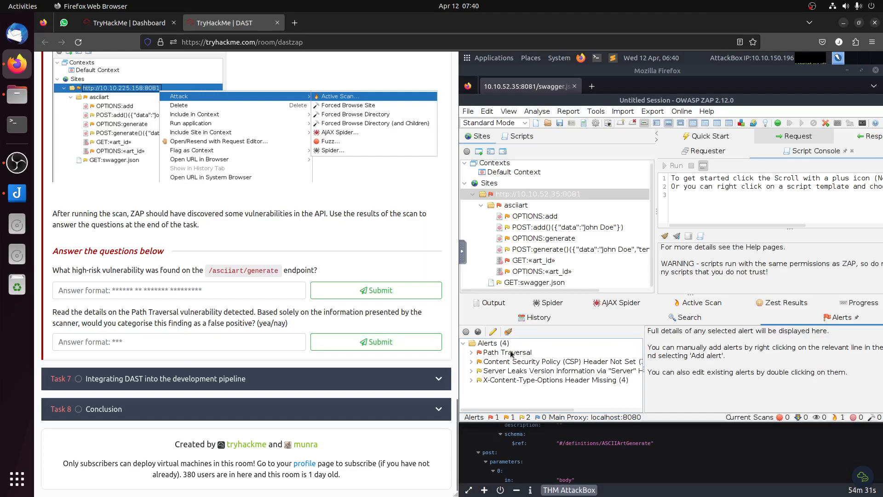
Step: Expand the Path Traversal alert and examine its URL, risk, attack details and description
{"action": "left_click", "coordinate": [471, 353]}
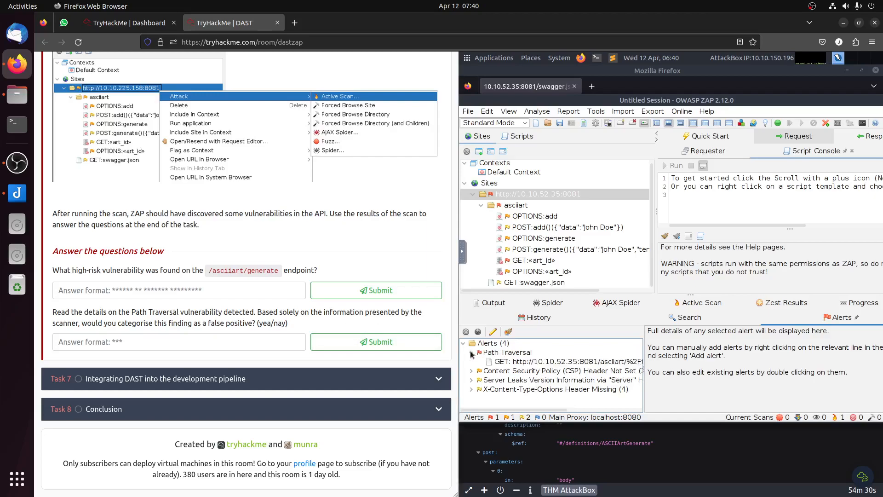
{"action": "left_click", "coordinate": [511, 352]}
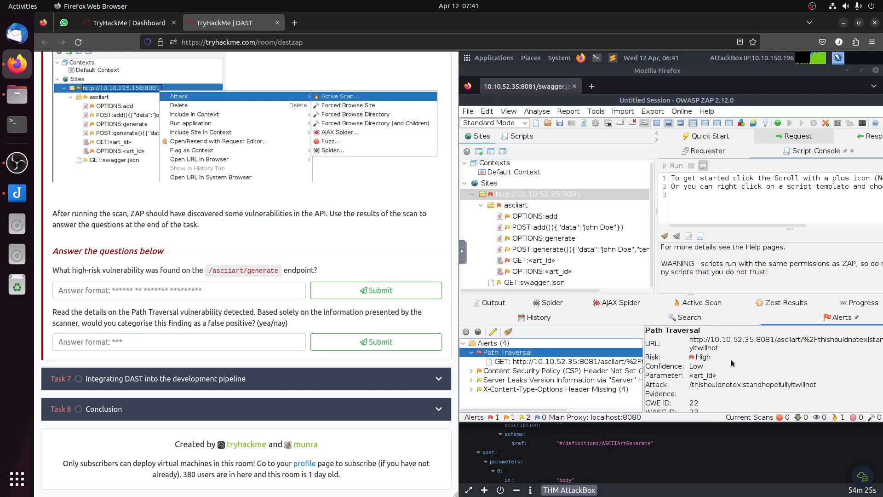
{"action": "left_click_drag", "start_coordinate": [800, 340], "coordinate": [777, 341]}
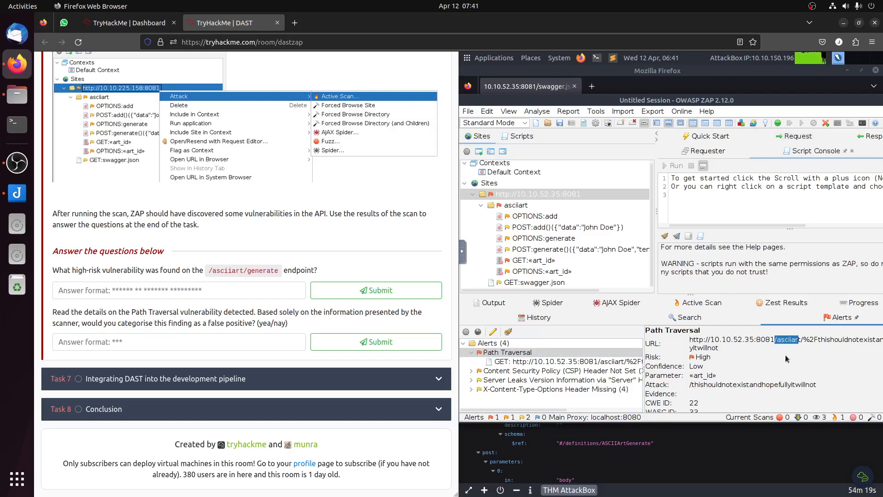
{"action": "scroll", "coordinate": [787, 359], "scroll_direction": "down", "scroll_amount": 1}
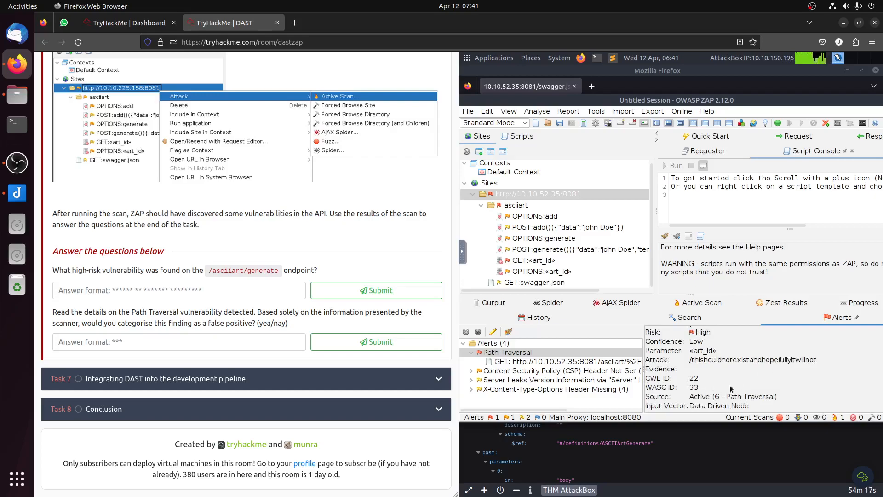
{"action": "scroll", "coordinate": [732, 388], "scroll_direction": "down", "scroll_amount": 2}
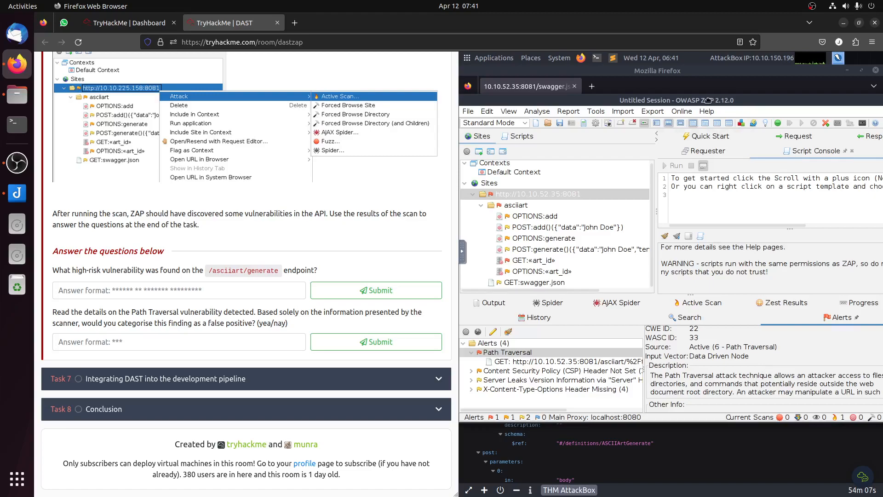
Step: Shift the ZAP window to show the Path Traversal alert's URL, select the full URL, and switch to Firefox in the AttackBox
{"action": "left_click_drag", "start_coordinate": [712, 100], "coordinate": [668, 98]}
{"action": "scroll", "coordinate": [782, 357], "scroll_direction": "up", "scroll_amount": 3}
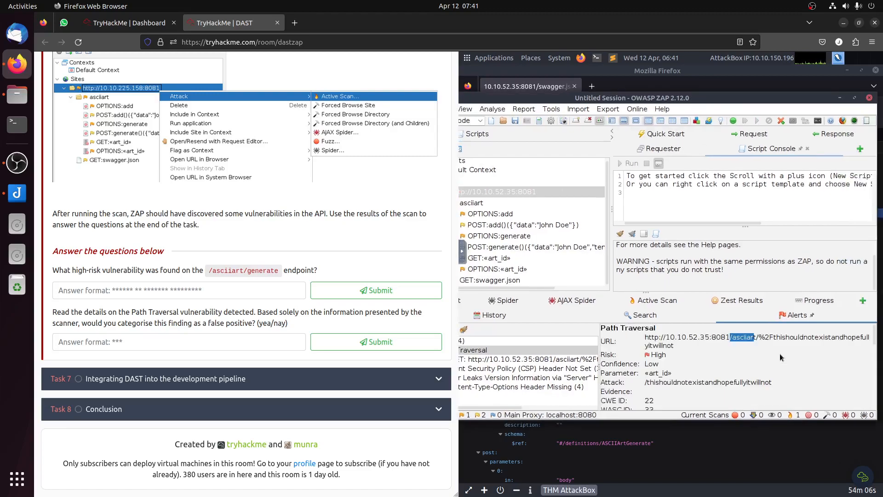
{"action": "double_click", "coordinate": [672, 346]}
{"action": "left_click", "coordinate": [647, 339]}
{"action": "triple_click", "coordinate": [657, 340]}
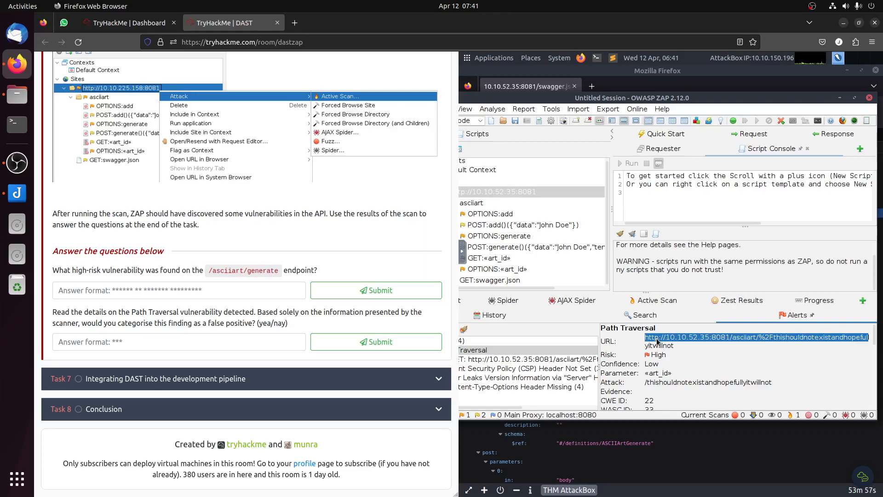
{"action": "key", "text": "shift+Right"}
{"action": "key", "text": "shift+Right"}
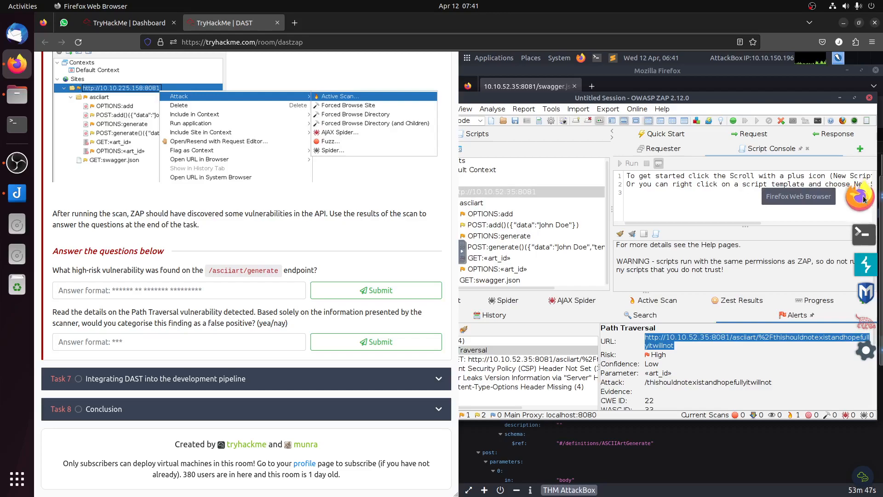
{"action": "left_click", "coordinate": [863, 197]}
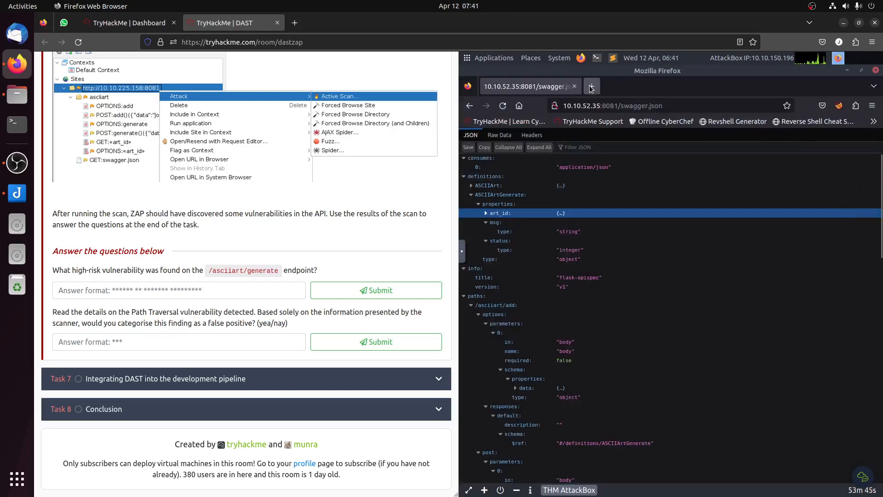
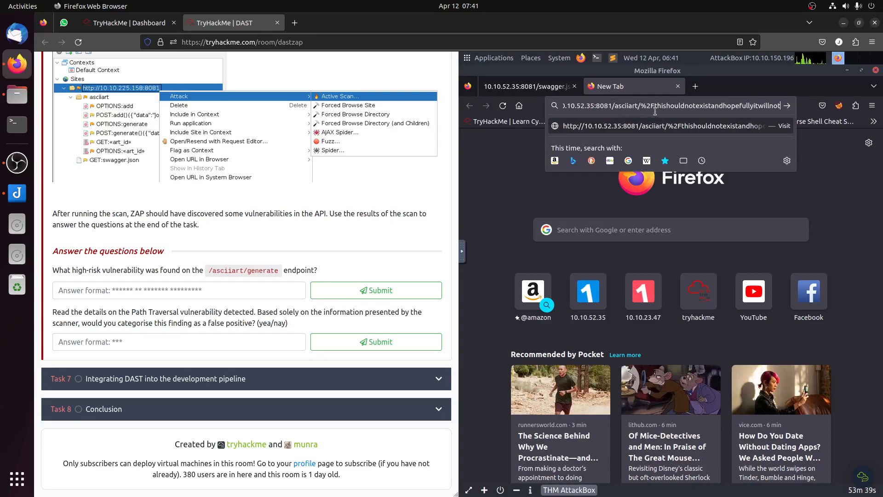
Step: Load the Path Traversal alert's URL in Firefox to inspect the API's response, and return to the alert in ZAP
{"action": "left_click", "coordinate": [686, 125]}
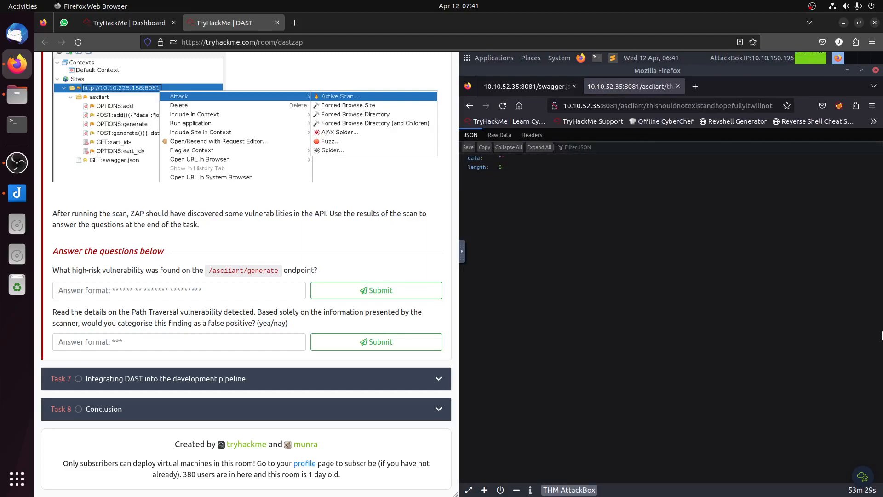
{"action": "left_click", "coordinate": [862, 339]}
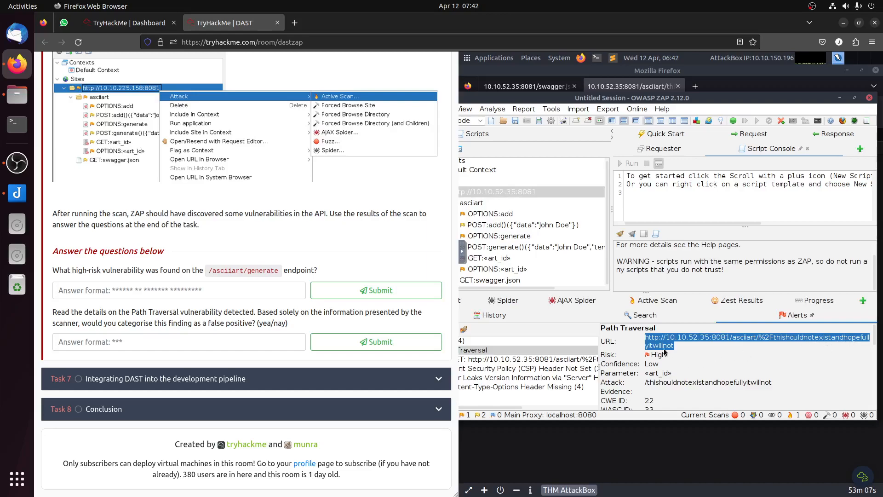
{"action": "left_click", "coordinate": [641, 338]}
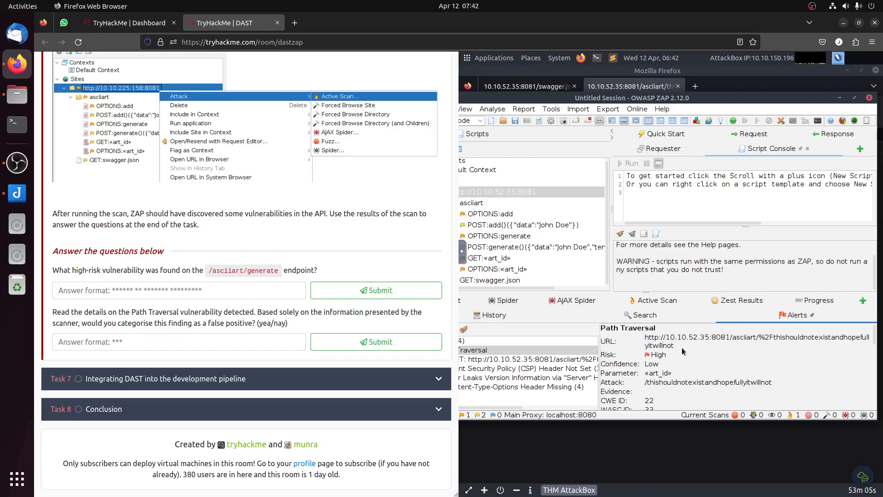
Step: Try submitting "nay" as the answer to the question about the Path Traversal finding being a false positive
{"action": "left_click", "coordinate": [195, 340]}
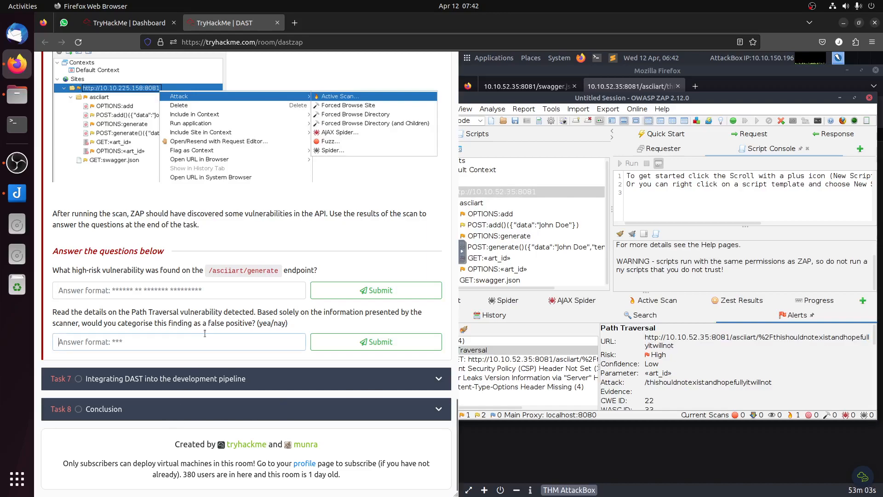
{"action": "type", "text": "nay"}
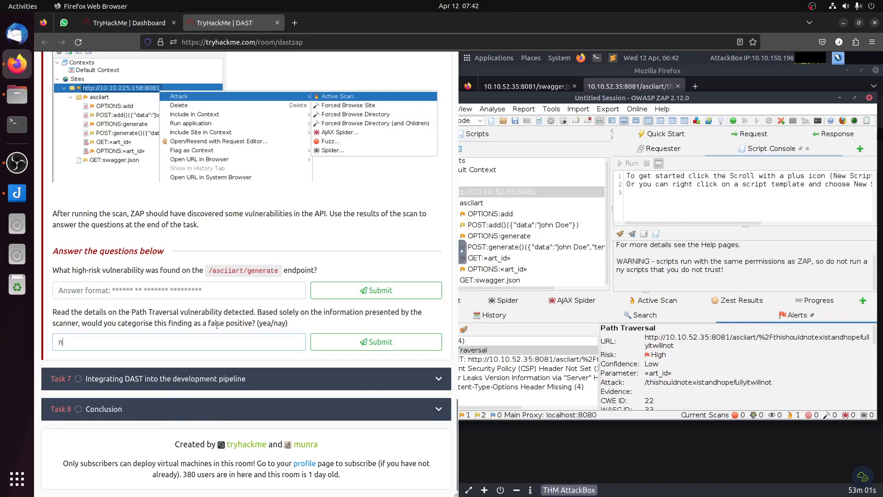
{"action": "left_click", "coordinate": [356, 340]}
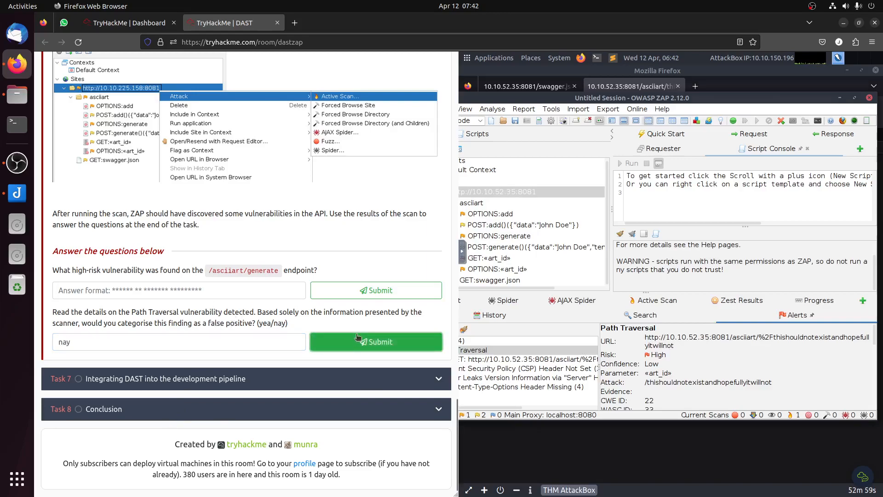
Step: Replace the Path Traversal false-positive answer with "yea" and submit it
{"action": "double_click", "coordinate": [75, 341]}
{"action": "type", "text": "yea"}
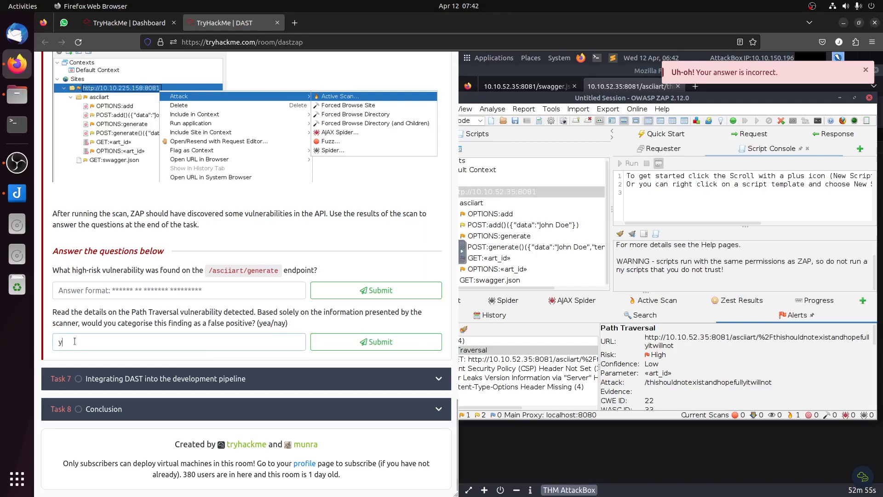
{"action": "left_click", "coordinate": [380, 341]}
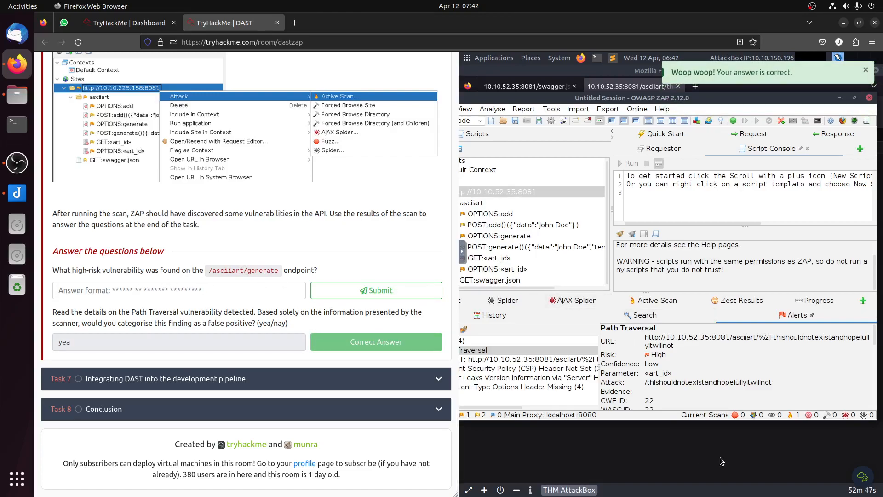
Step: Close the Path Traversal test page and the swagger.json browser window in the AttackBox, and return to ZAP
{"action": "left_click", "coordinate": [759, 434]}
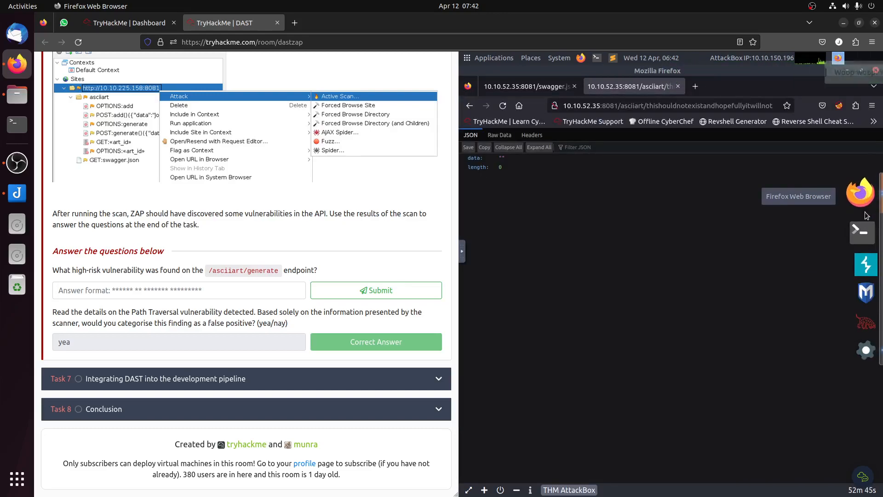
{"action": "left_click", "coordinate": [862, 198]}
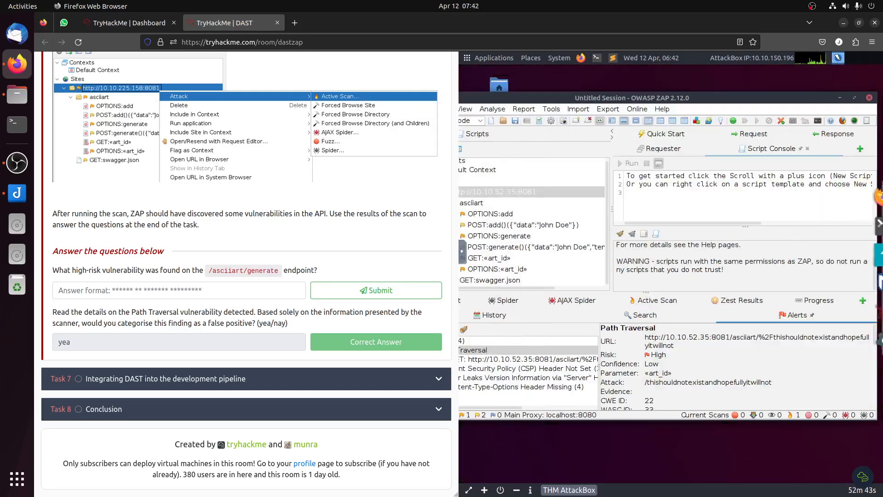
{"action": "left_click", "coordinate": [860, 204]}
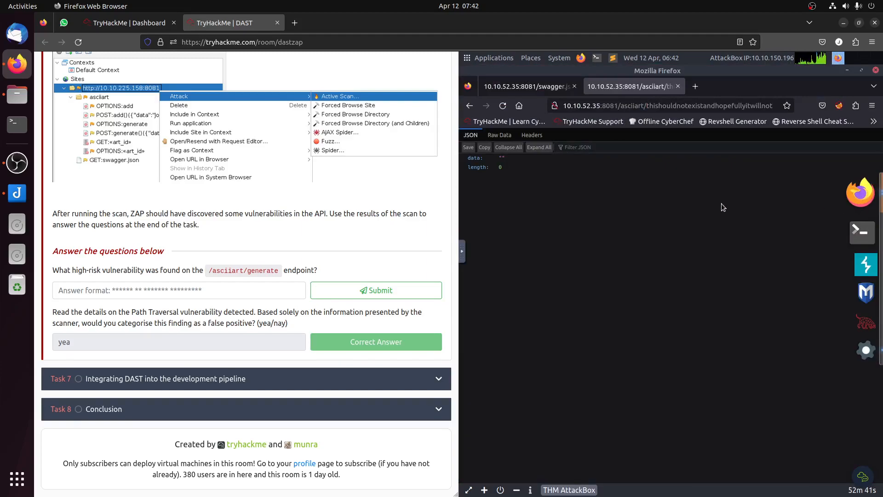
{"action": "key", "text": "ctrl+w"}
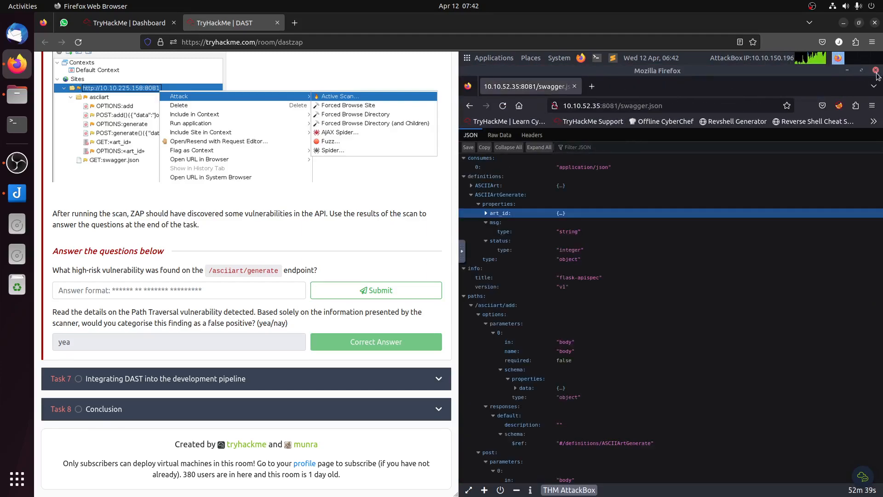
{"action": "left_click", "coordinate": [875, 71]}
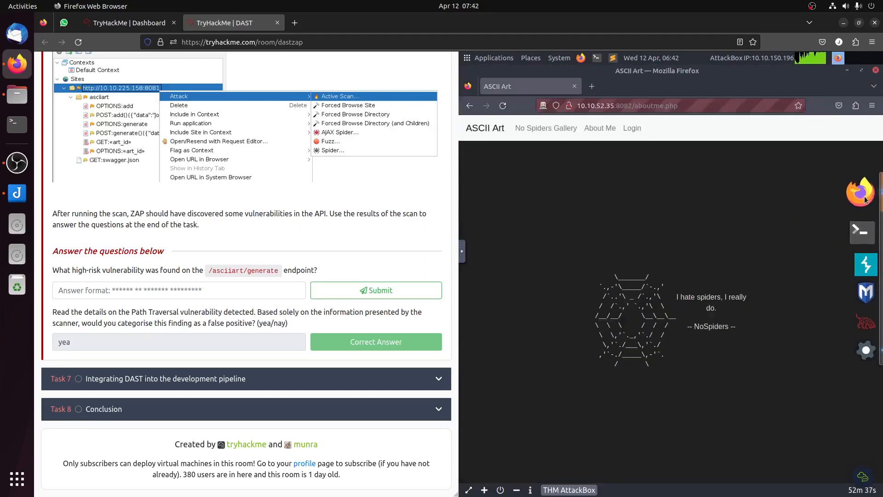
{"action": "left_click", "coordinate": [865, 200]}
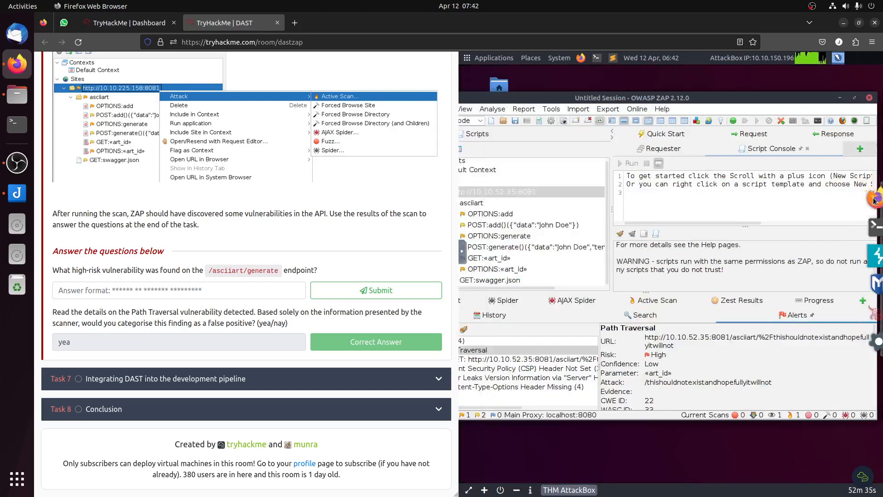
{"action": "left_click", "coordinate": [857, 204]}
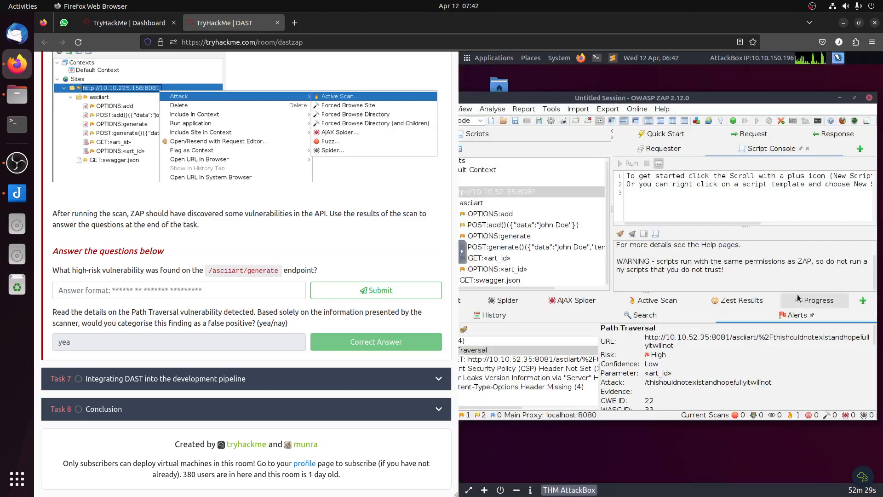
{"action": "left_click_drag", "start_coordinate": [579, 99], "coordinate": [611, 103]}
{"action": "right_click", "coordinate": [540, 197]}
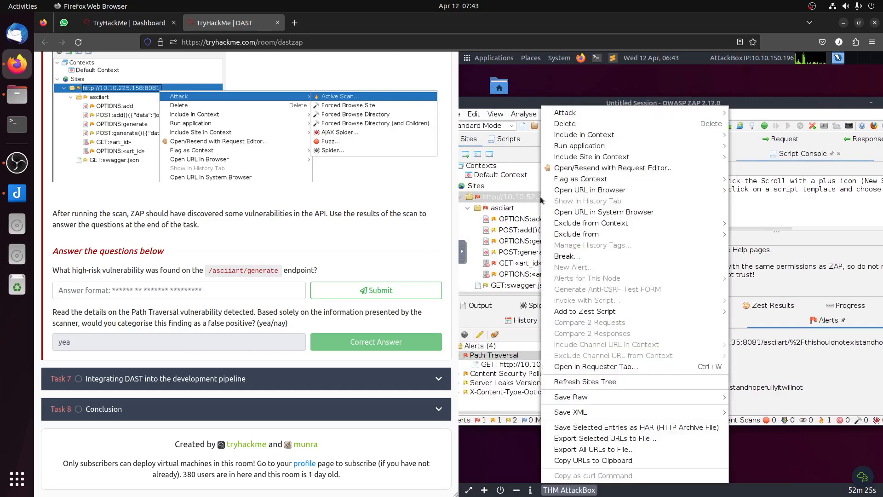
{"action": "mouse_move", "coordinate": [580, 116]}
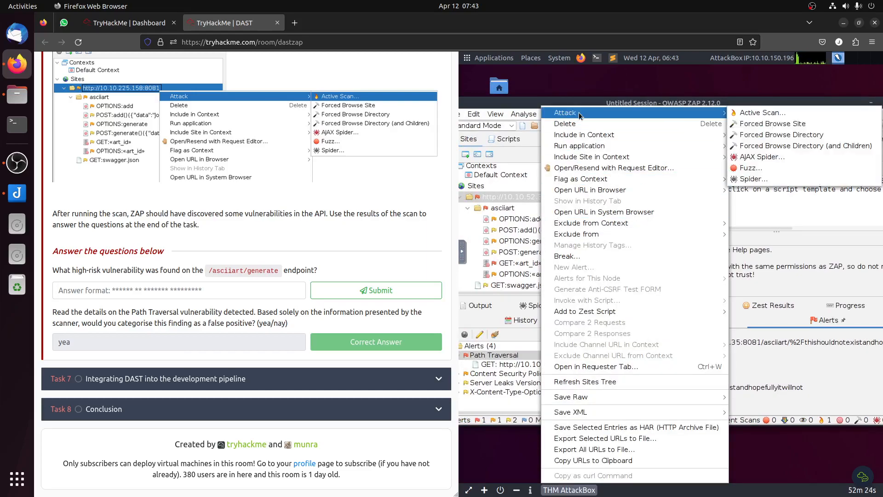
{"action": "left_click", "coordinate": [742, 114]}
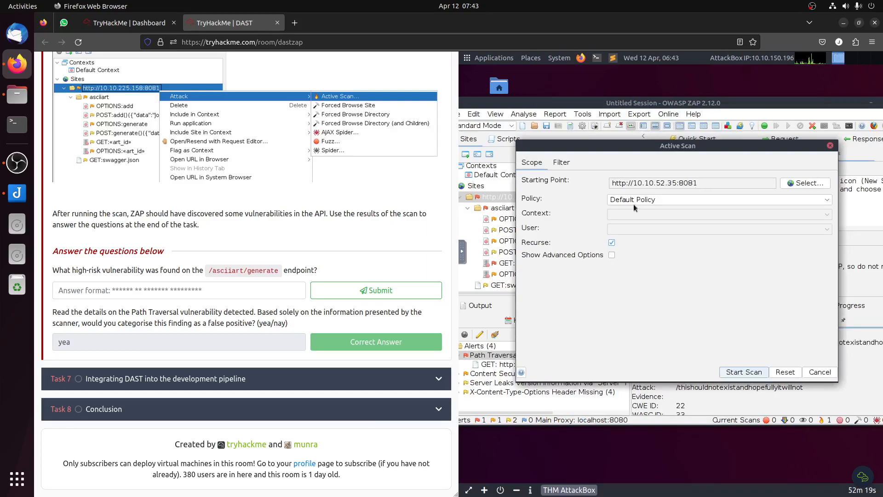
{"action": "scroll", "coordinate": [266, 265], "scroll_direction": "up", "scroll_amount": 6}
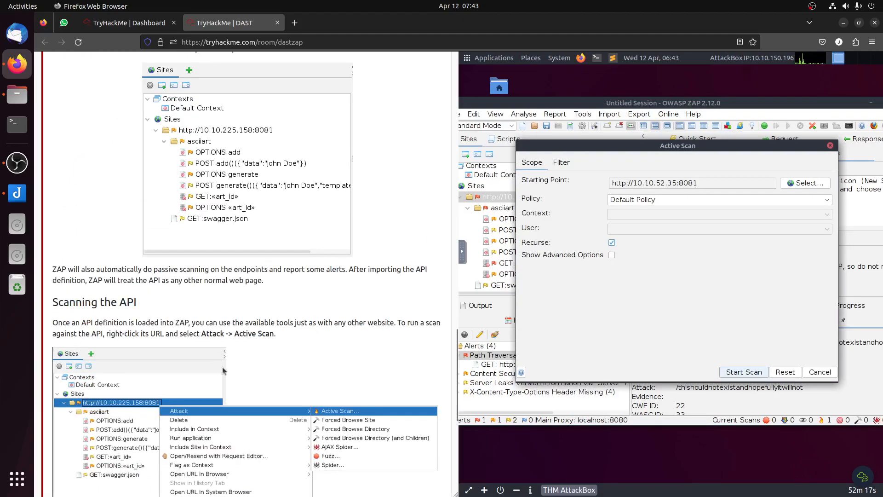
{"action": "scroll", "coordinate": [353, 285], "scroll_direction": "up", "scroll_amount": 15}
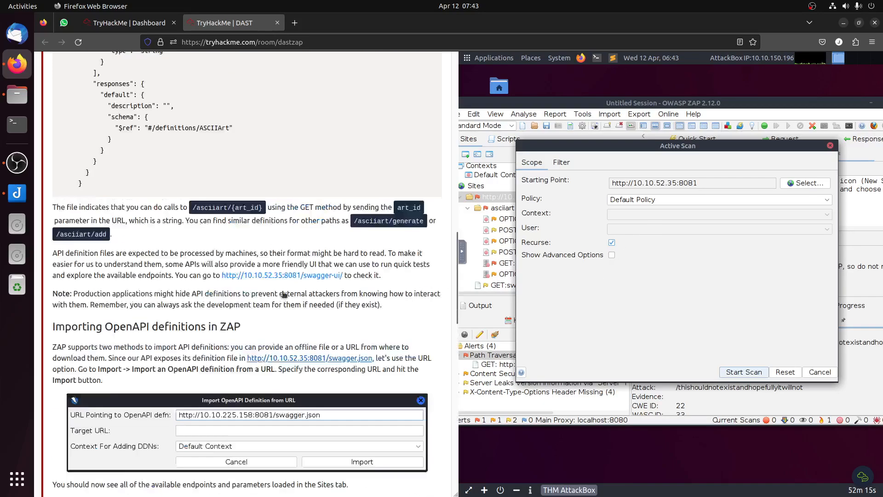
{"action": "scroll", "coordinate": [283, 295], "scroll_direction": "up", "scroll_amount": 5}
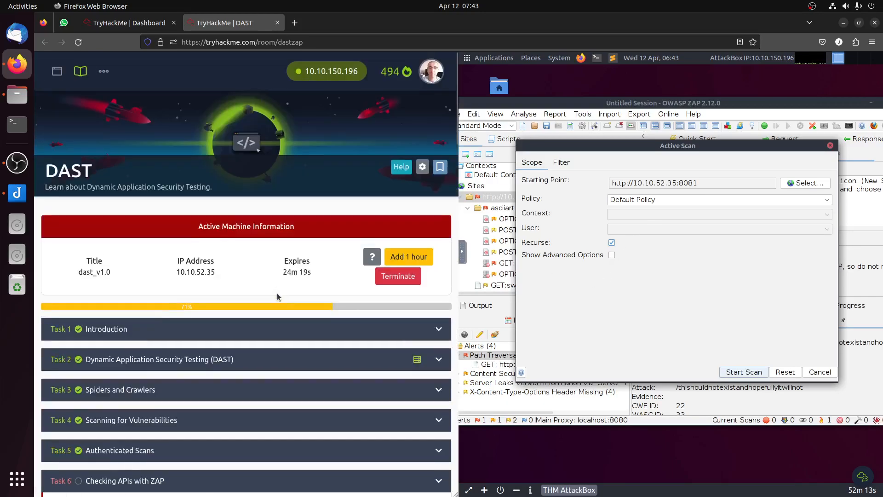
{"action": "scroll", "coordinate": [282, 295], "scroll_direction": "down", "scroll_amount": 12}
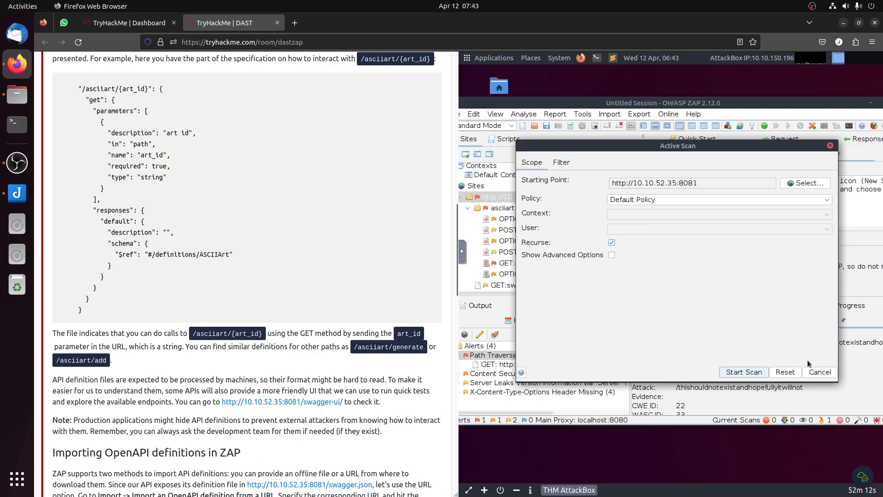
{"action": "left_click", "coordinate": [744, 371]}
Step: Check ZAP's alerts for the high-risk vulnerability asked about on /asciiart/generate, collapsing the Path Traversal entry
{"action": "scroll", "coordinate": [353, 338], "scroll_direction": "down", "scroll_amount": 6}
{"action": "scroll", "coordinate": [355, 341], "scroll_direction": "down", "scroll_amount": 12}
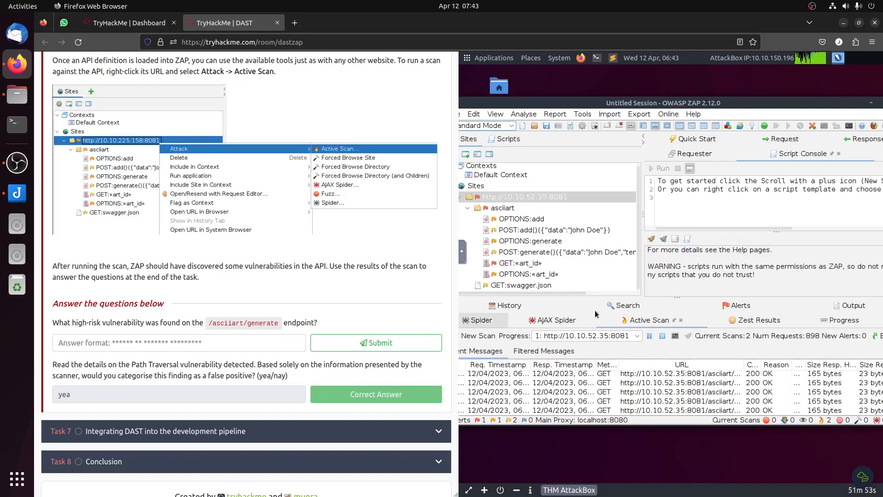
{"action": "left_click", "coordinate": [738, 306]}
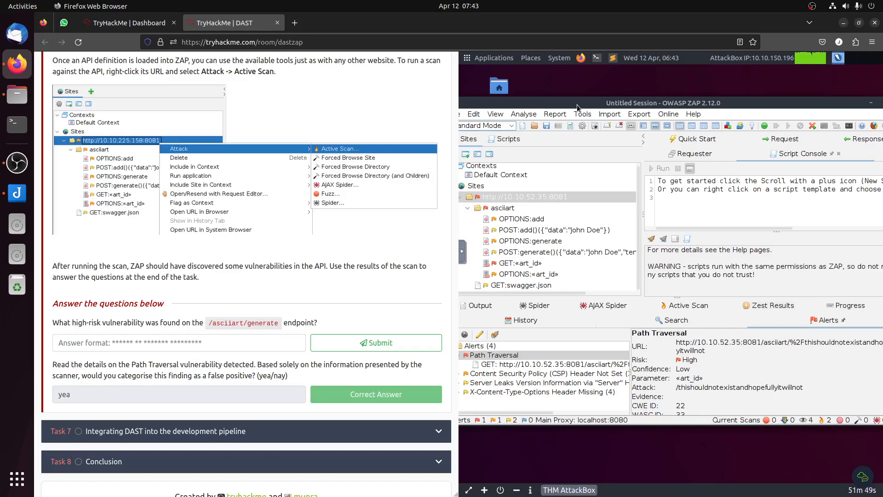
{"action": "left_click_drag", "start_coordinate": [584, 105], "coordinate": [601, 104]}
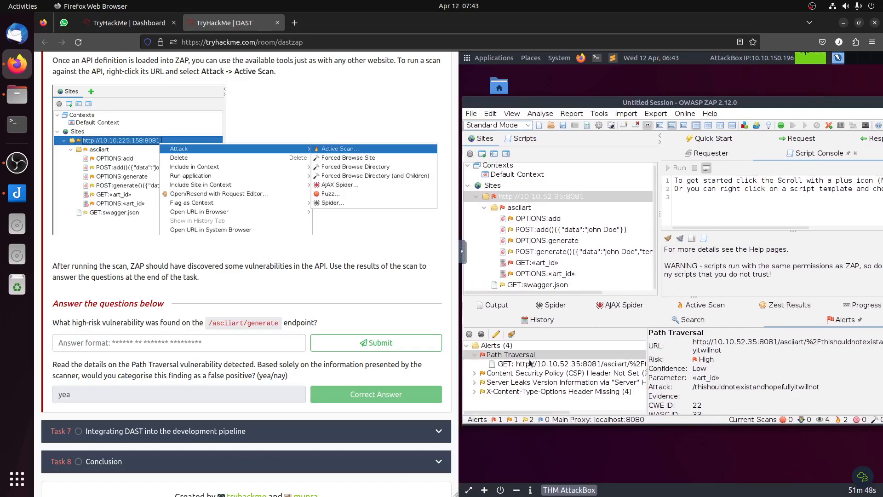
{"action": "left_click", "coordinate": [474, 356]}
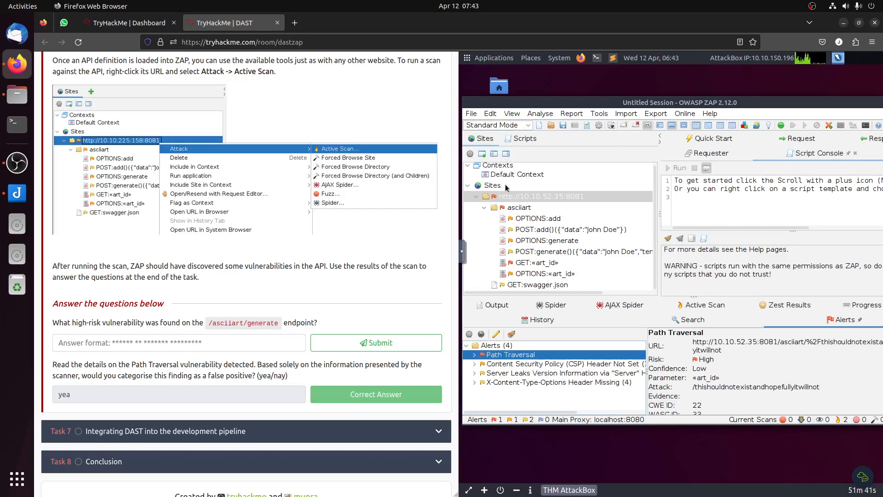
Step: Create a new ZAP session without persisting it, stopping the active scans and discarding the current session
{"action": "left_click", "coordinate": [471, 113]}
{"action": "left_click", "coordinate": [494, 126]}
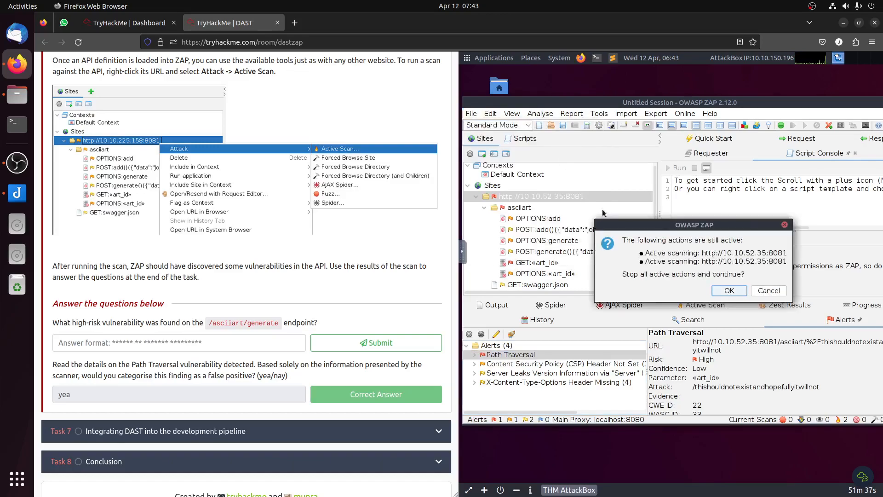
{"action": "left_click", "coordinate": [731, 289]}
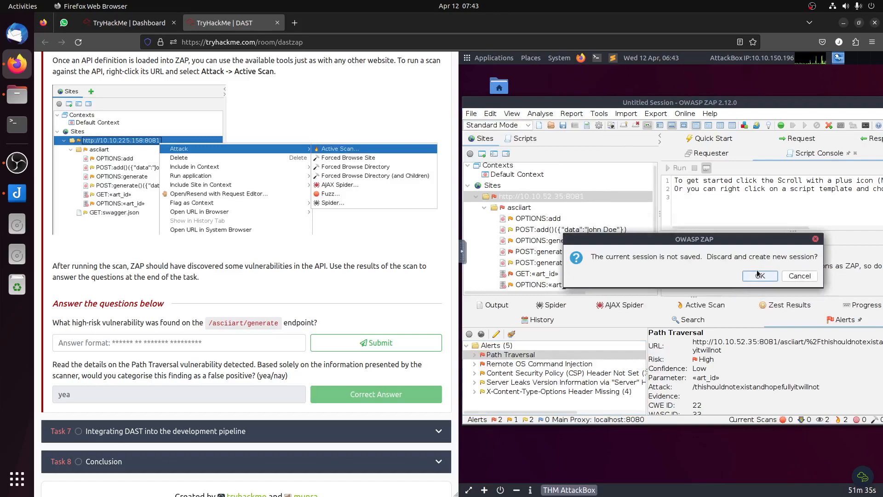
{"action": "left_click", "coordinate": [760, 275]}
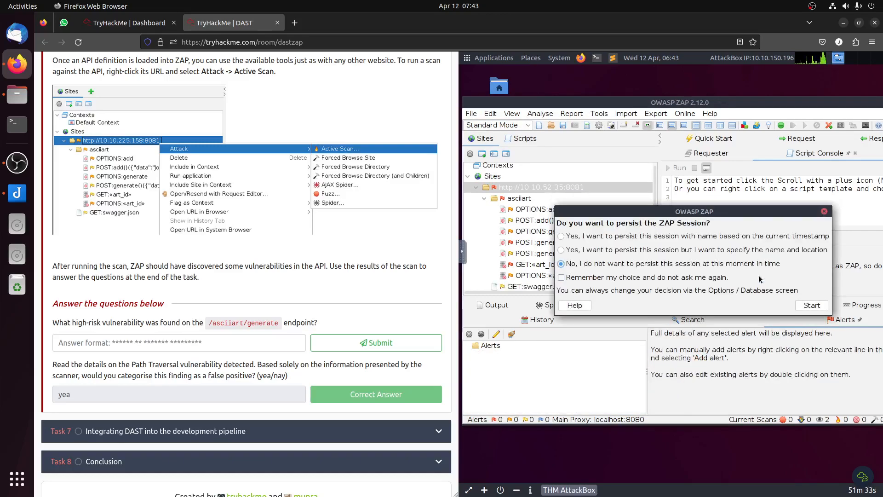
{"action": "left_click", "coordinate": [811, 306]}
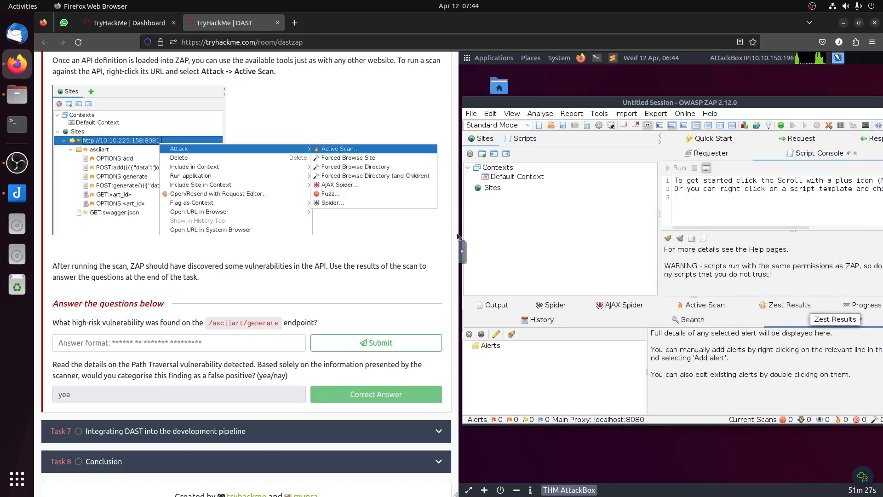
{"action": "scroll", "coordinate": [264, 219], "scroll_direction": "up", "scroll_amount": 10}
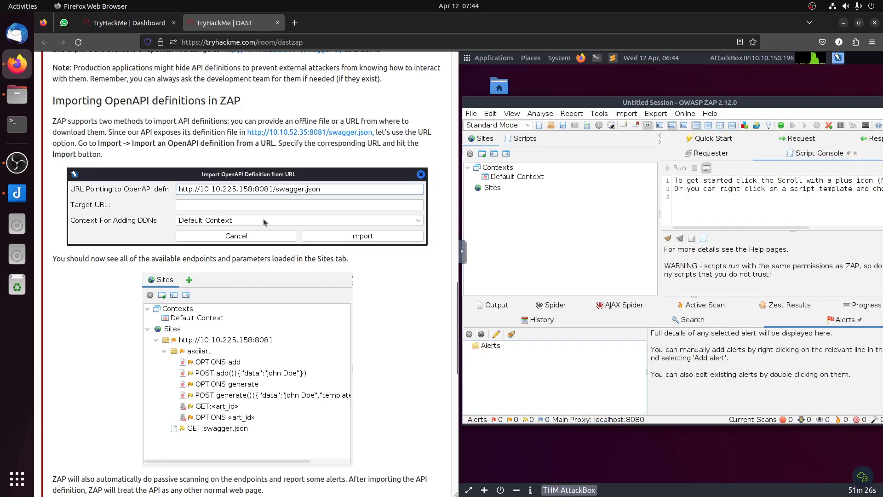
{"action": "right_click", "coordinate": [322, 137]}
{"action": "left_click", "coordinate": [371, 211]}
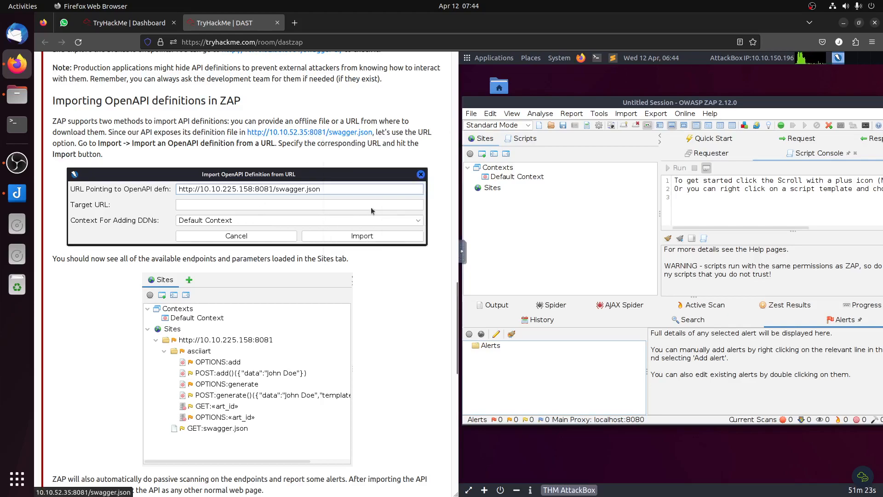
{"action": "left_click", "coordinate": [464, 253]}
{"action": "left_click", "coordinate": [468, 278]}
{"action": "left_click_drag", "start_coordinate": [516, 277], "coordinate": [482, 255]}
{"action": "key", "text": "ctrl+v"}
{"action": "key", "text": "ctrl+v"}
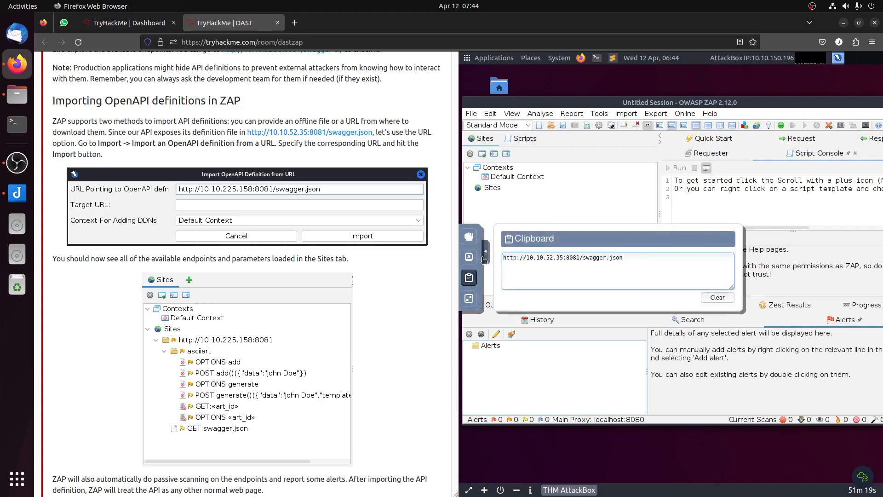
{"action": "left_click", "coordinate": [485, 258]}
{"action": "left_click", "coordinate": [632, 114]}
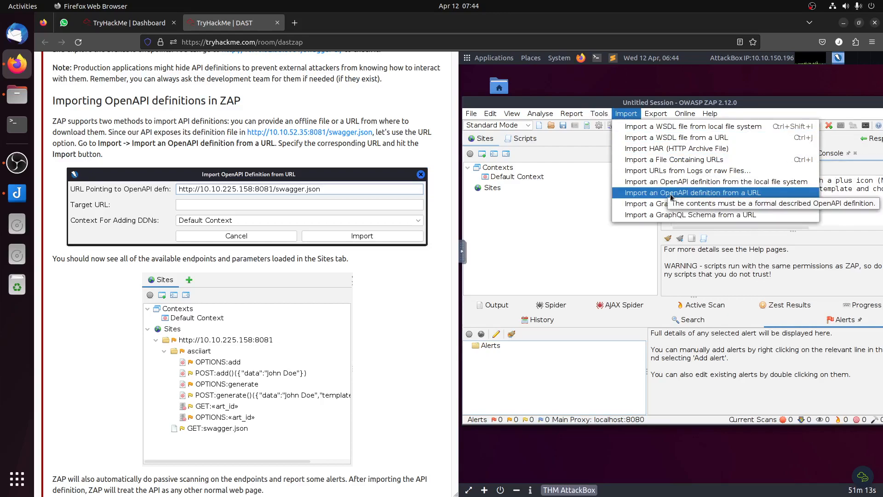
{"action": "left_click", "coordinate": [716, 193]}
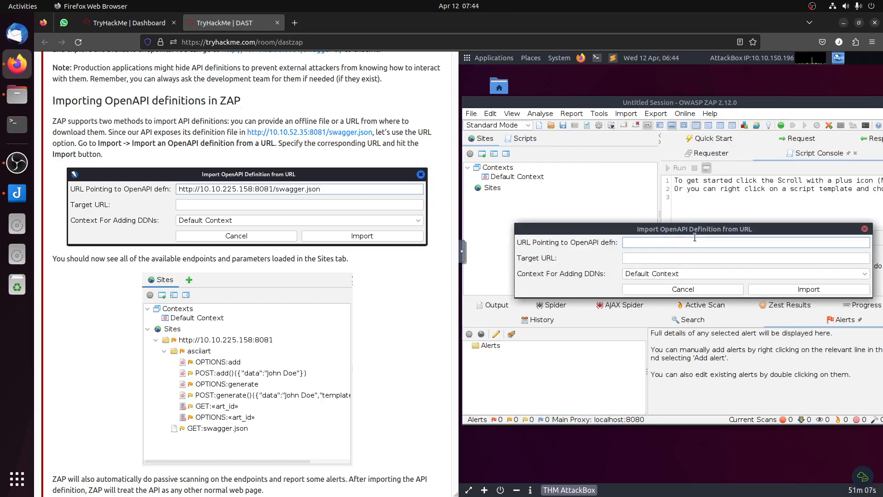
{"action": "key", "text": "ctrl+v"}
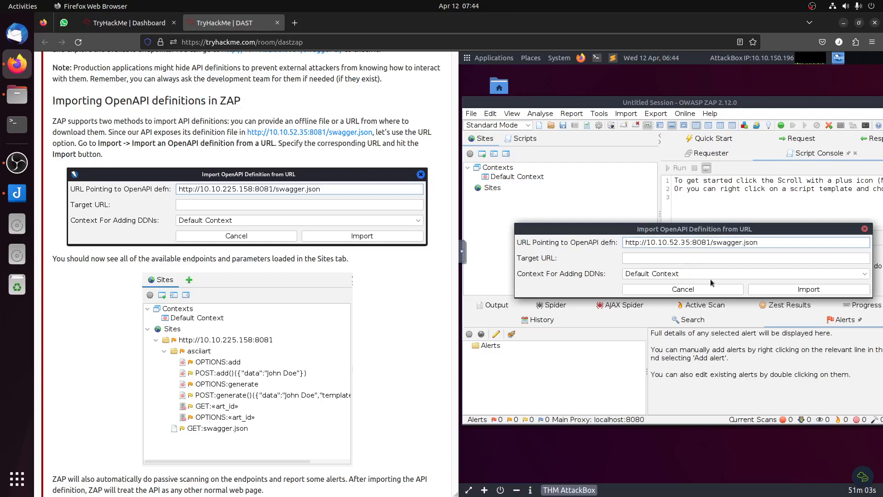
{"action": "left_click", "coordinate": [838, 293]}
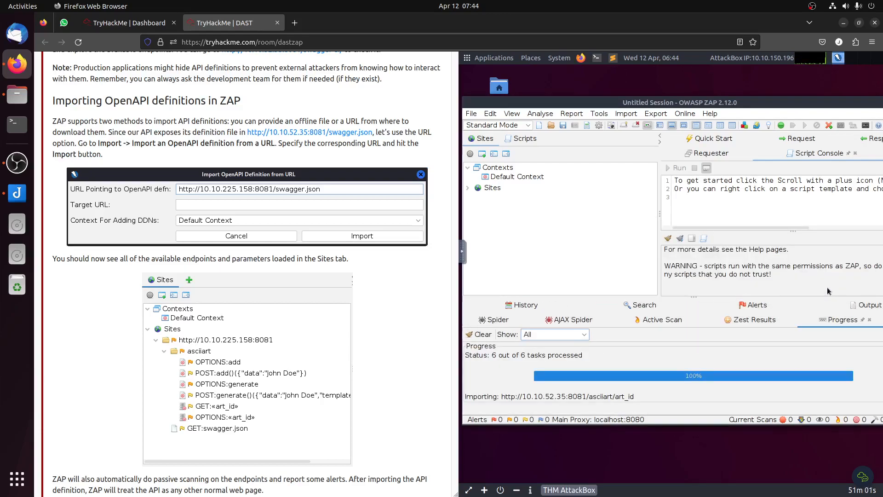
{"action": "left_click", "coordinate": [751, 279]}
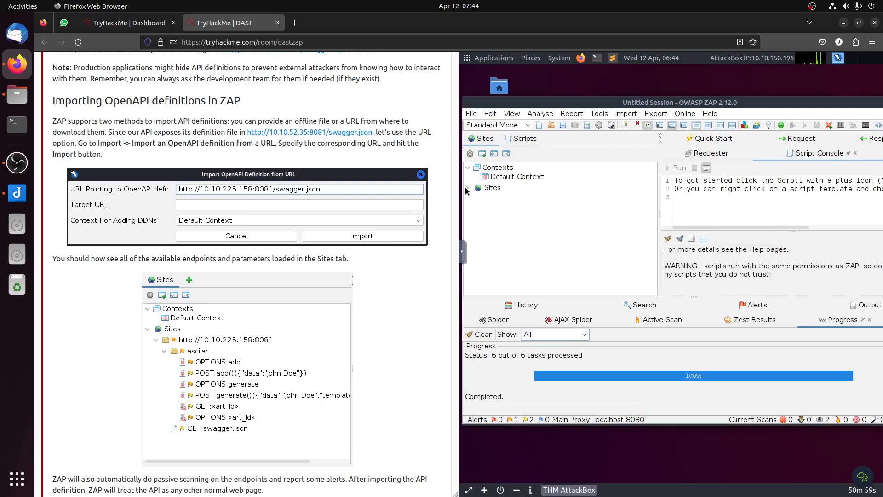
{"action": "left_click", "coordinate": [474, 201]}
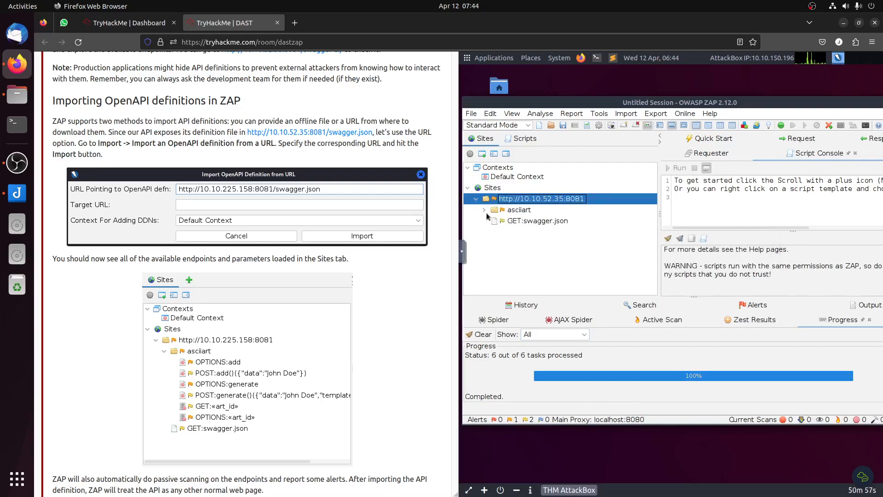
{"action": "left_click", "coordinate": [485, 210]}
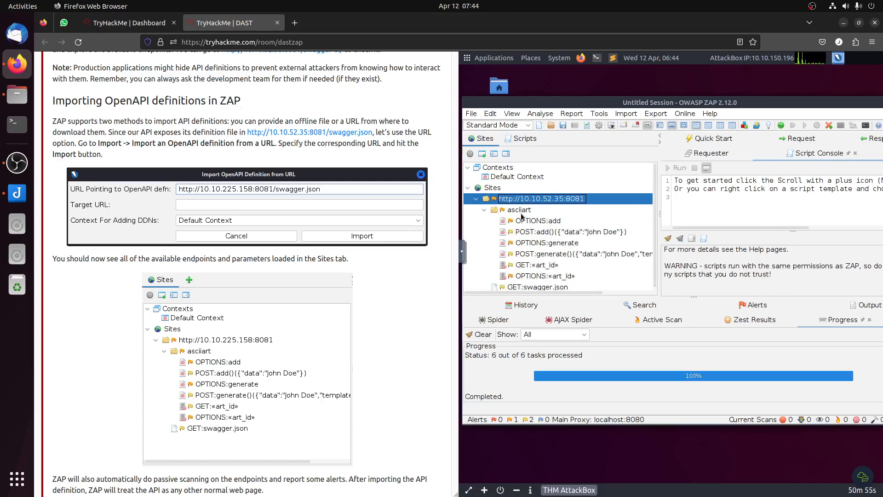
{"action": "right_click", "coordinate": [541, 202]}
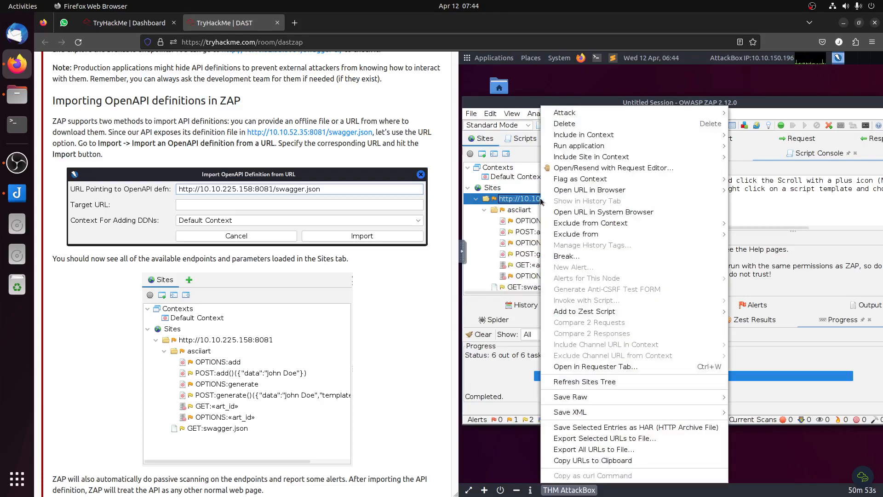
{"action": "mouse_move", "coordinate": [627, 114]}
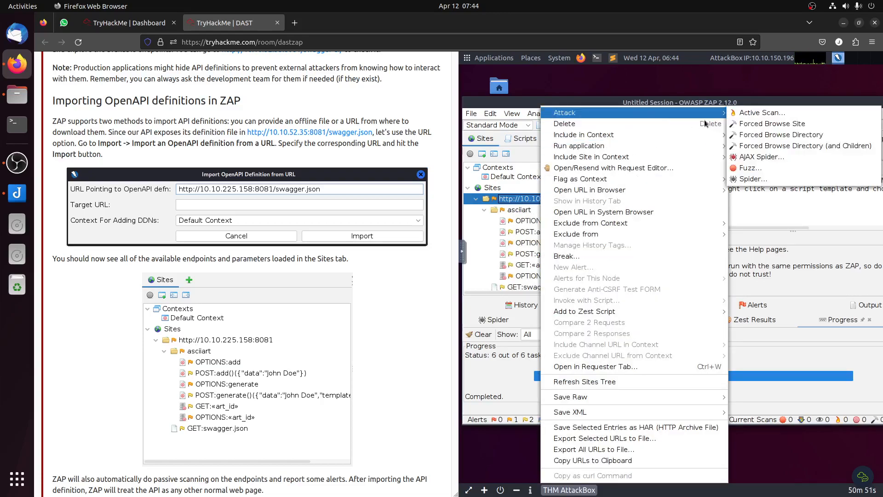
{"action": "left_click", "coordinate": [761, 114]}
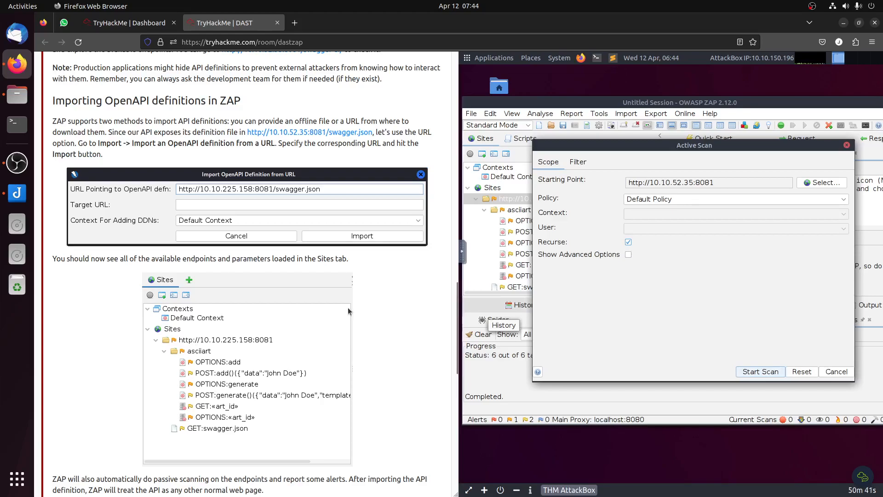
{"action": "left_click", "coordinate": [761, 371]}
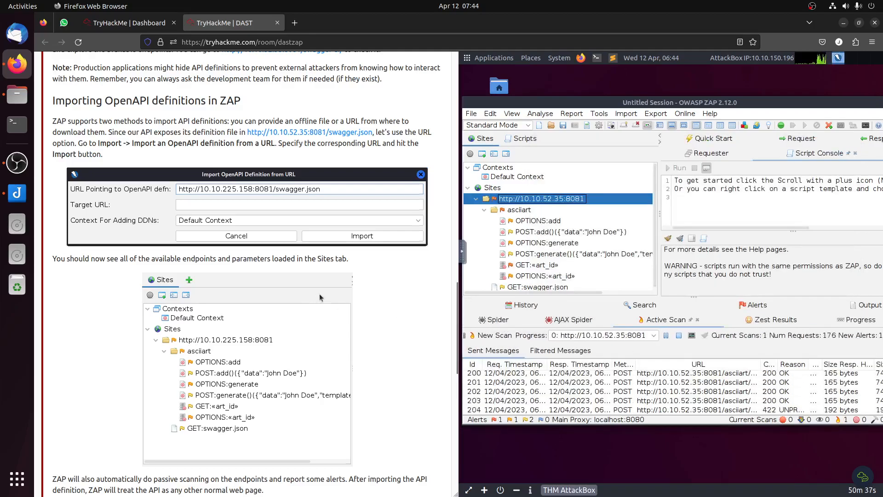
Step: Examine the scan's alerts, including Path Traversal, against the room's instructions and its question about the high-risk vulnerability on /asciiart/generate
{"action": "scroll", "coordinate": [321, 294], "scroll_direction": "down", "scroll_amount": 5}
{"action": "scroll", "coordinate": [321, 295], "scroll_direction": "down", "scroll_amount": 5}
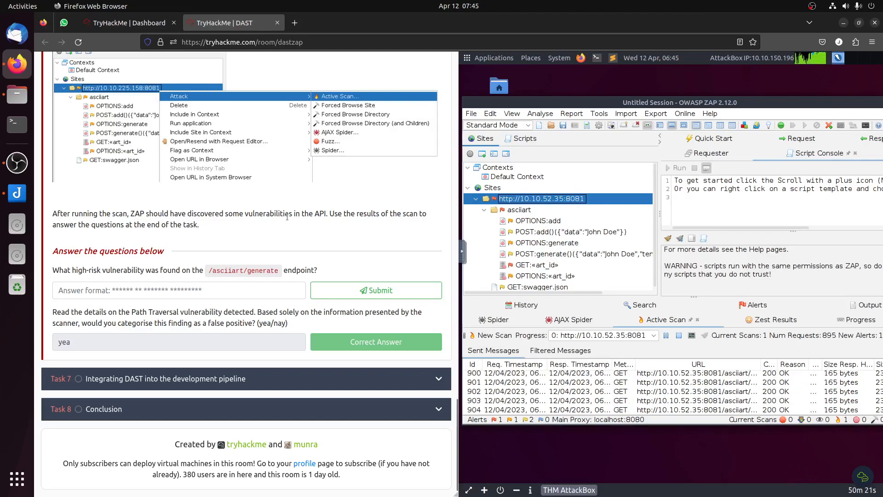
{"action": "left_click", "coordinate": [496, 318]}
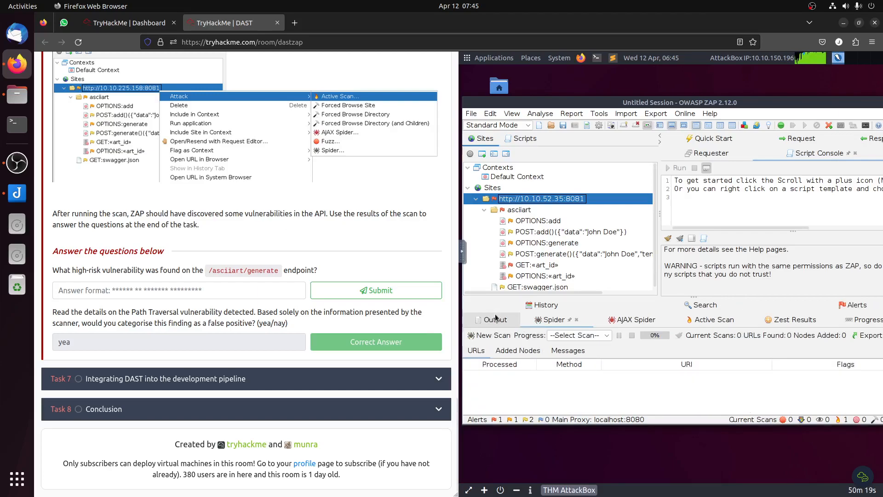
{"action": "left_click", "coordinate": [724, 324]}
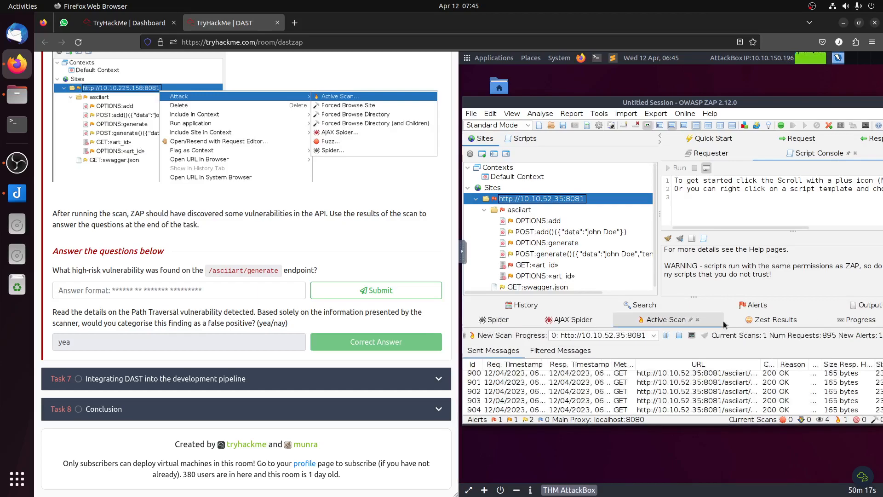
{"action": "left_click", "coordinate": [749, 307]}
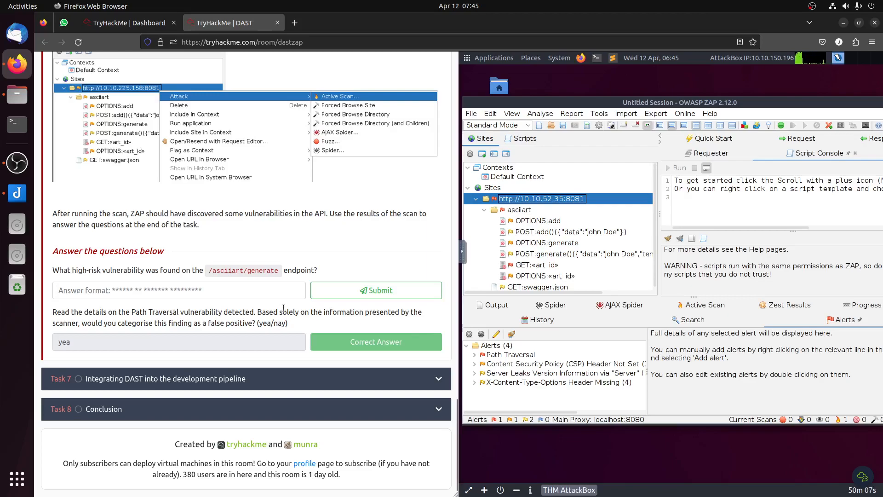
{"action": "scroll", "coordinate": [279, 301], "scroll_direction": "up", "scroll_amount": 7}
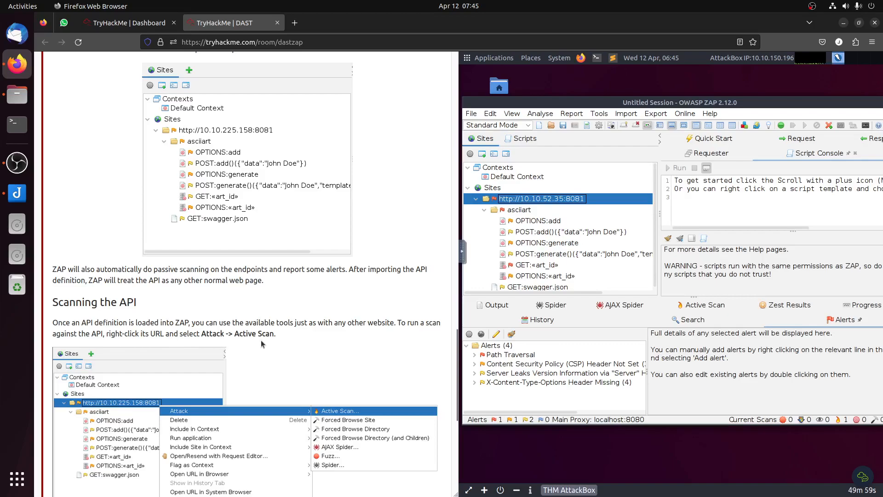
{"action": "scroll", "coordinate": [262, 343], "scroll_direction": "down", "scroll_amount": 5}
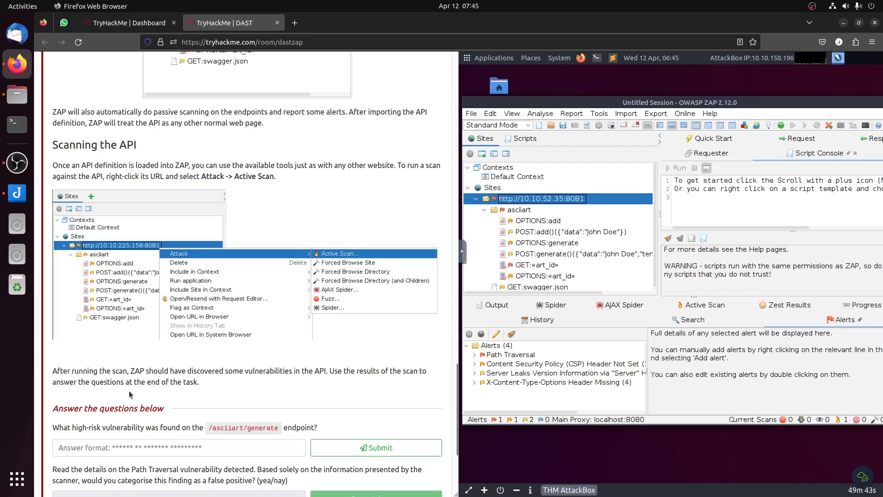
{"action": "scroll", "coordinate": [154, 392], "scroll_direction": "down", "scroll_amount": 3}
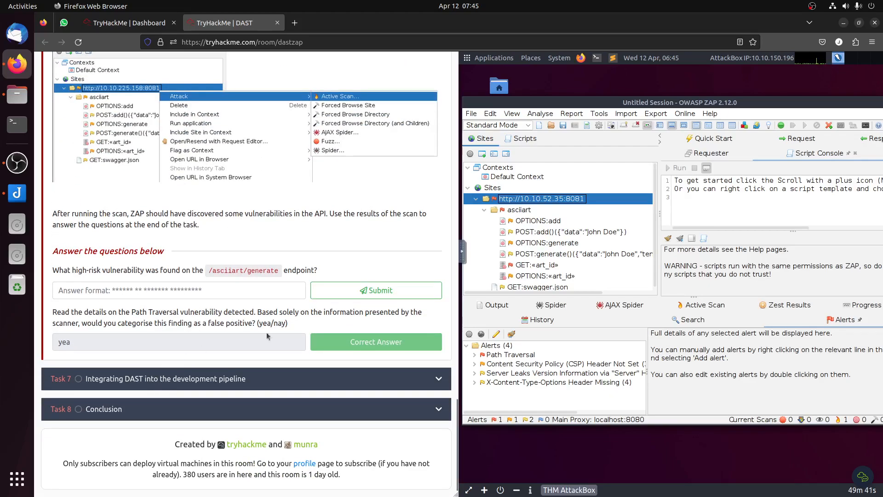
{"action": "left_click", "coordinate": [476, 354]}
{"action": "left_click", "coordinate": [476, 354]}
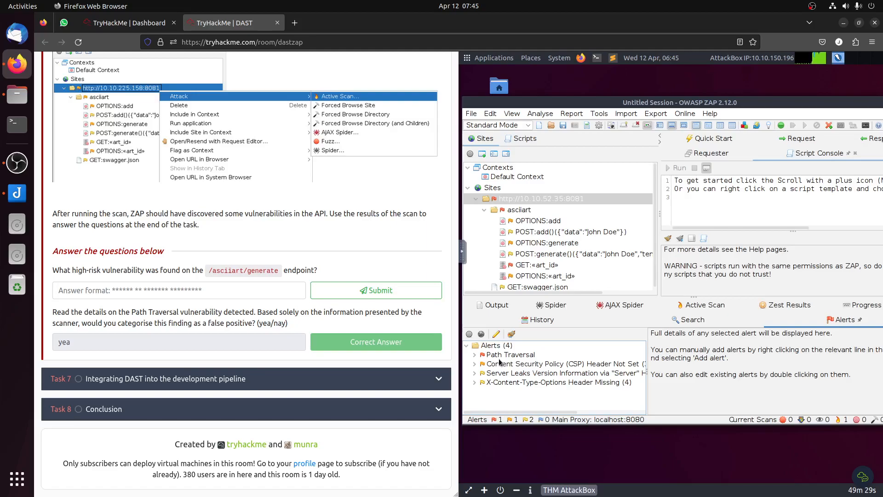
{"action": "scroll", "coordinate": [257, 249], "scroll_direction": "up", "scroll_amount": 15}
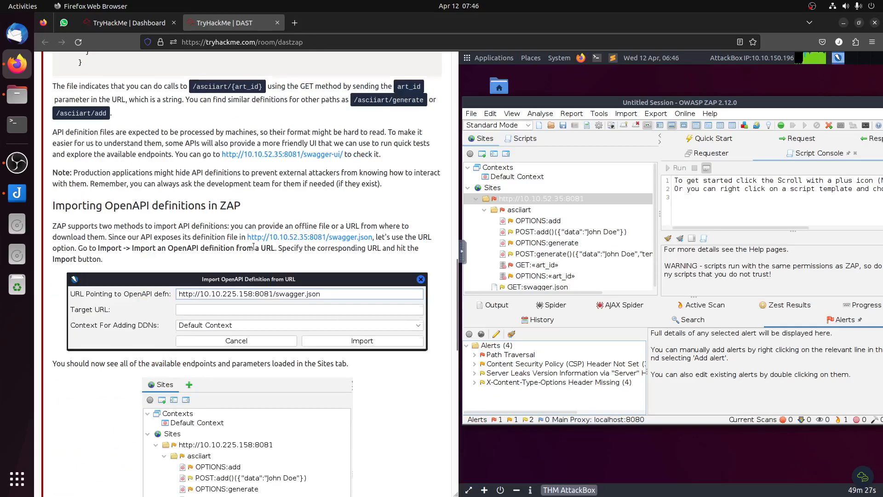
{"action": "scroll", "coordinate": [253, 247], "scroll_direction": "up", "scroll_amount": 5}
{"action": "scroll", "coordinate": [257, 245], "scroll_direction": "down", "scroll_amount": 5}
Step: Exit OWASP ZAP completely, confirming that the current session is discarded
{"action": "left_click", "coordinate": [472, 113]}
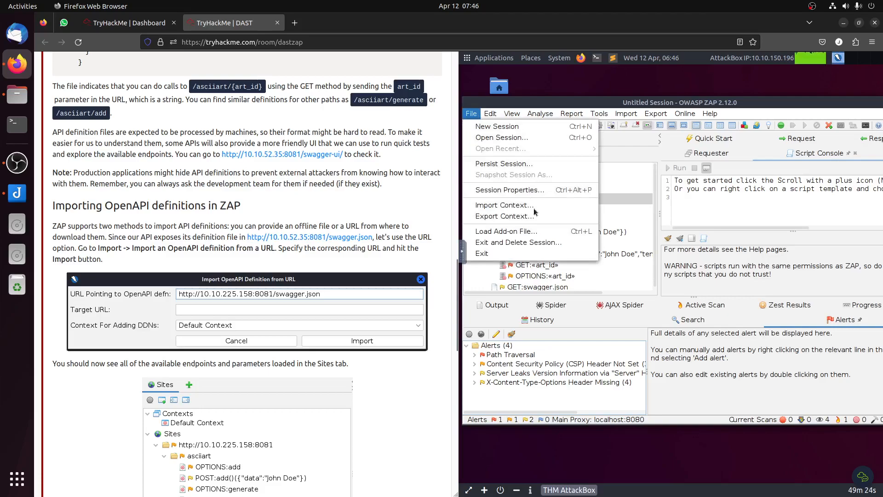
{"action": "left_click", "coordinate": [507, 253]}
{"action": "left_click", "coordinate": [752, 308]}
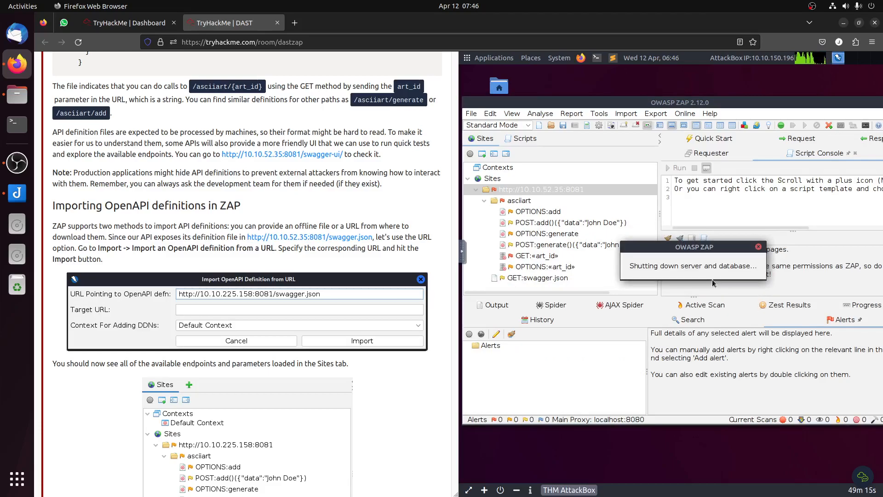
Step: Relaunch OWASP ZAP from the AttackBox's installed applications
{"action": "scroll", "coordinate": [332, 245], "scroll_direction": "up", "scroll_amount": 10}
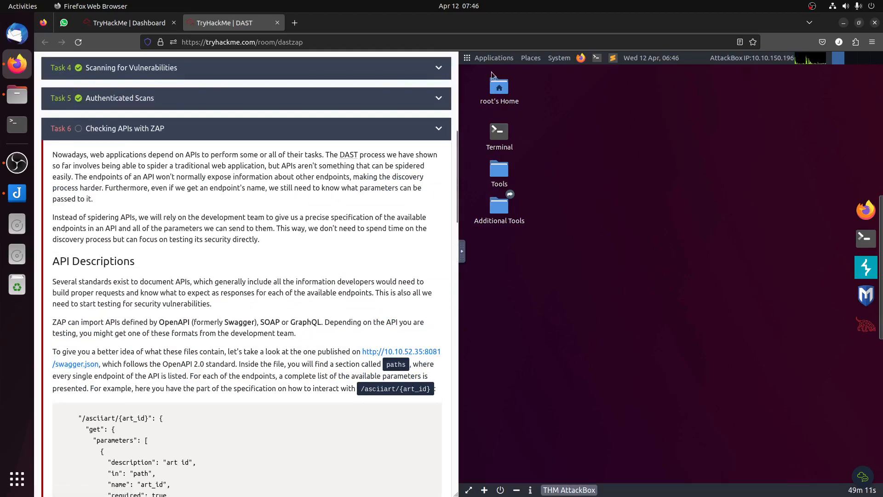
{"action": "left_click", "coordinate": [490, 58]}
{"action": "mouse_move", "coordinate": [483, 100]}
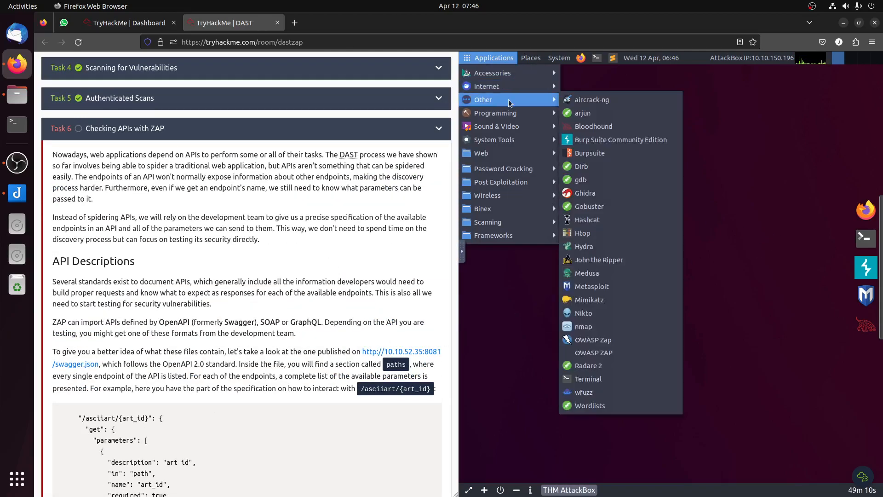
{"action": "left_click", "coordinate": [617, 338]}
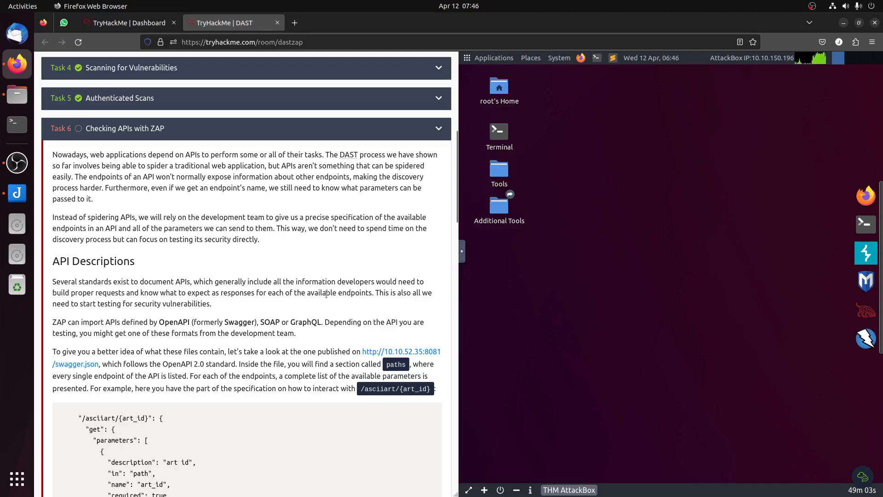
{"action": "scroll", "coordinate": [327, 293], "scroll_direction": "down", "scroll_amount": 15}
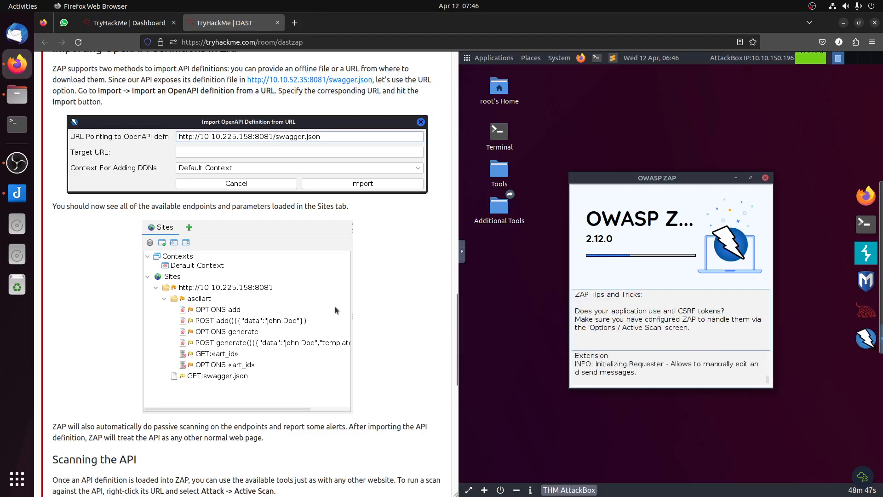
{"action": "scroll", "coordinate": [336, 308], "scroll_direction": "down", "scroll_amount": 7}
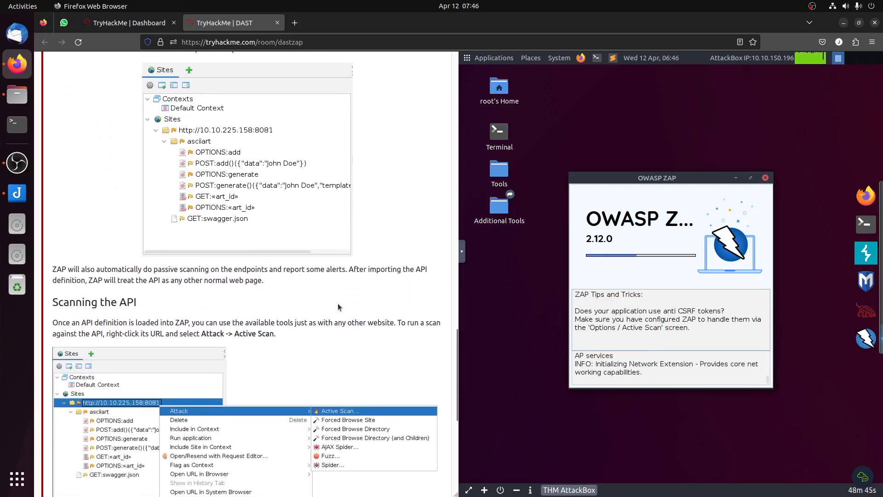
{"action": "double_click", "coordinate": [128, 145]}
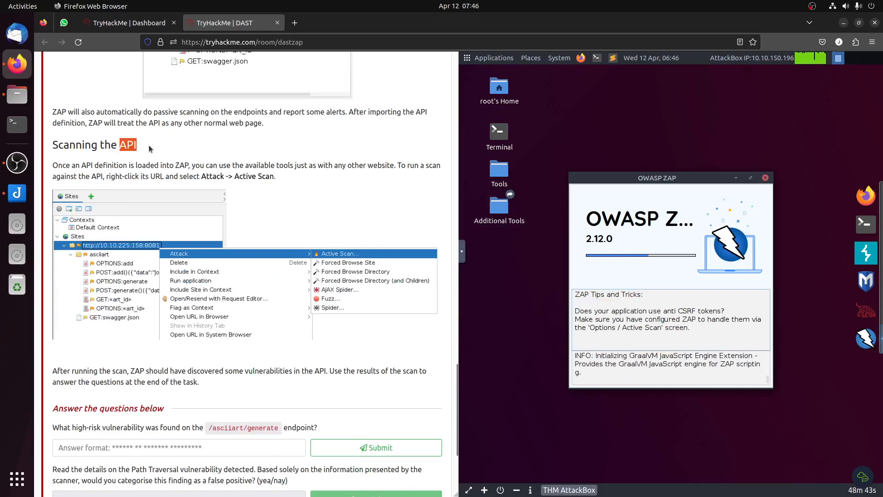
{"action": "left_click", "coordinate": [134, 146]}
{"action": "left_click_drag", "start_coordinate": [133, 146], "coordinate": [126, 145]}
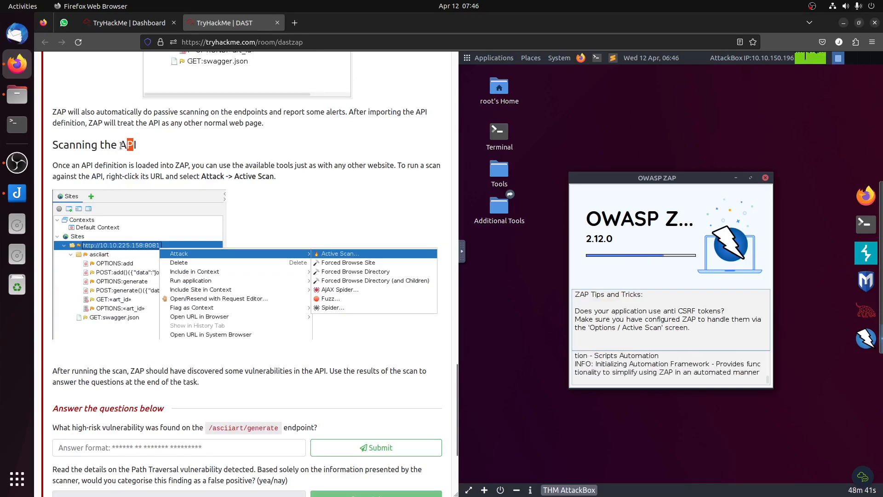
{"action": "double_click", "coordinate": [122, 145]}
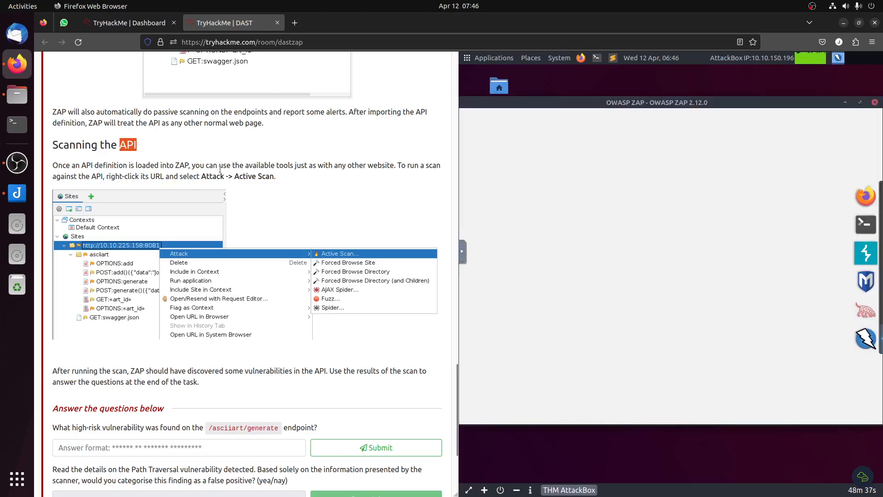
Step: Start the relaunched ZAP with a new session that is not persisted
{"action": "left_click", "coordinate": [618, 264]}
{"action": "left_click", "coordinate": [775, 308]}
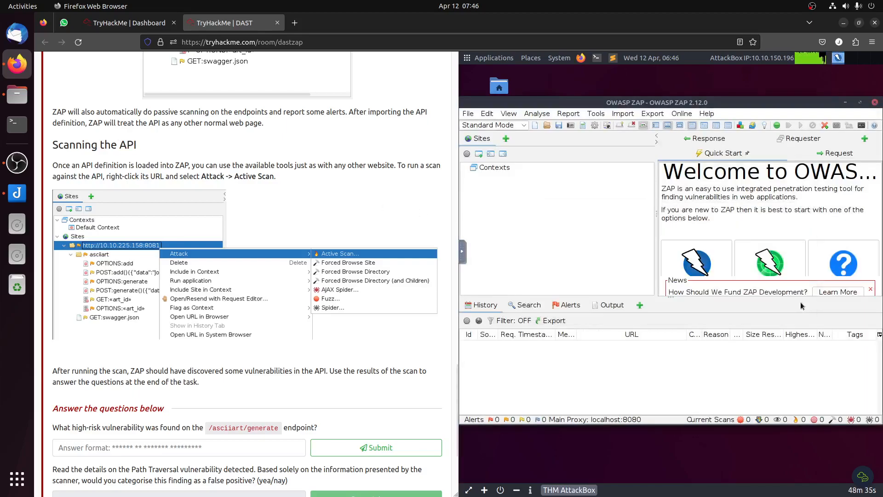
{"action": "left_click", "coordinate": [572, 117]}
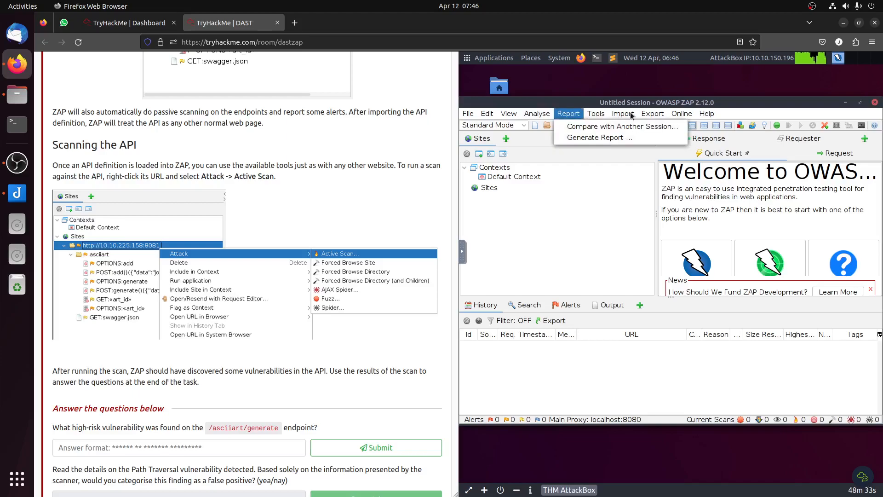
{"action": "mouse_move", "coordinate": [630, 114]}
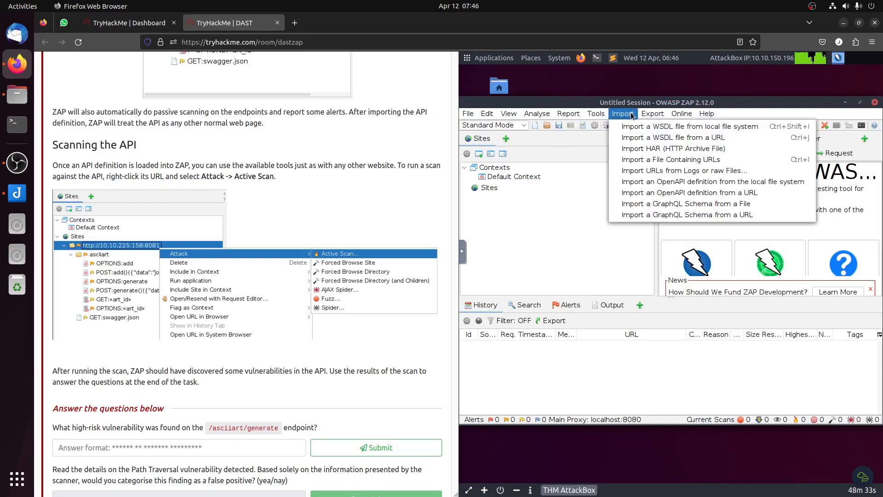
{"action": "left_click", "coordinate": [692, 192]}
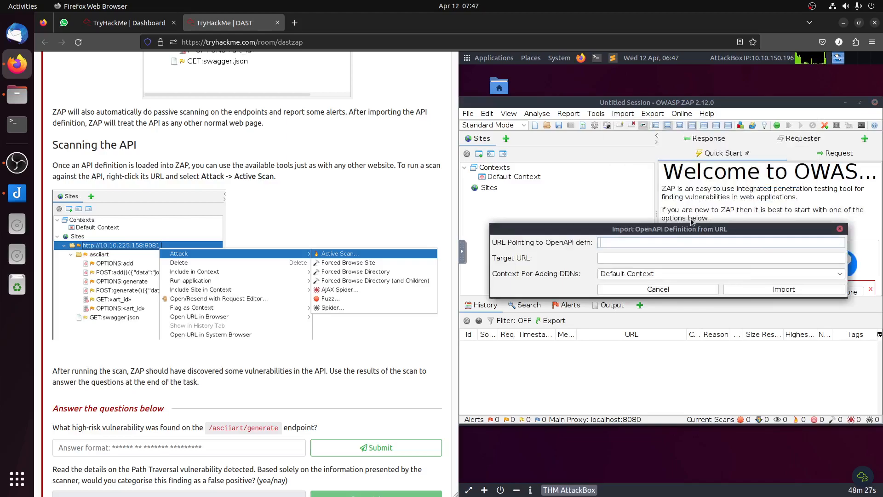
{"action": "type", "text": "http://10.10.52.35:8081/swagger.json"}
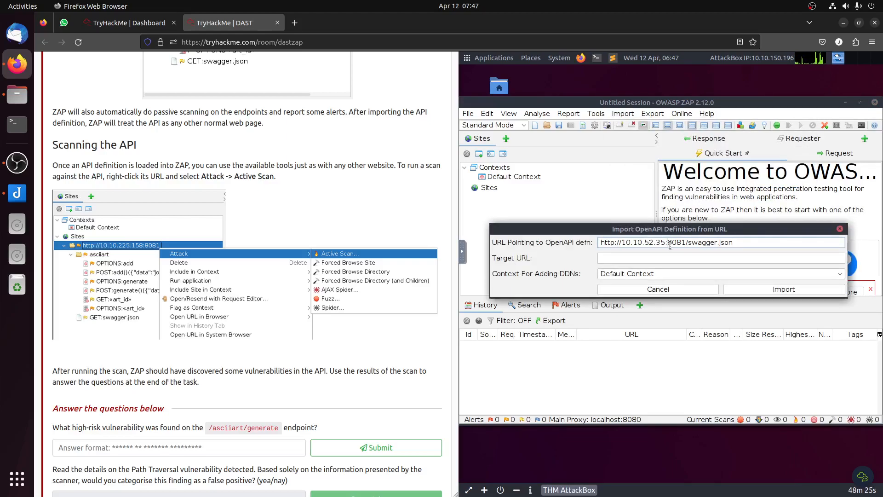
{"action": "scroll", "coordinate": [295, 234], "scroll_direction": "up", "scroll_amount": 5}
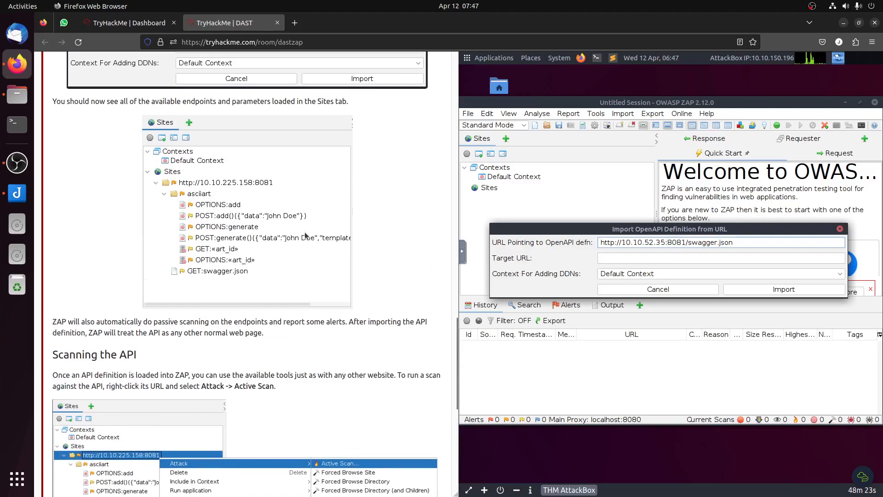
{"action": "scroll", "coordinate": [306, 236], "scroll_direction": "up", "scroll_amount": 4}
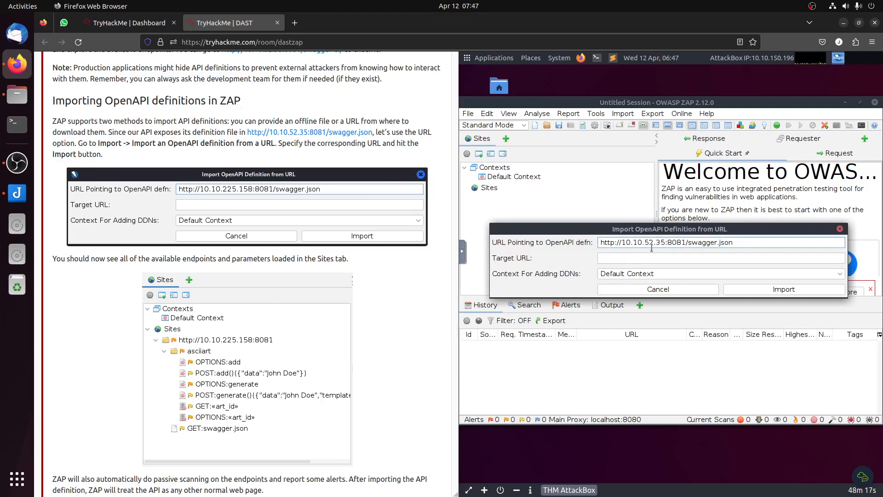
{"action": "left_click", "coordinate": [786, 290]}
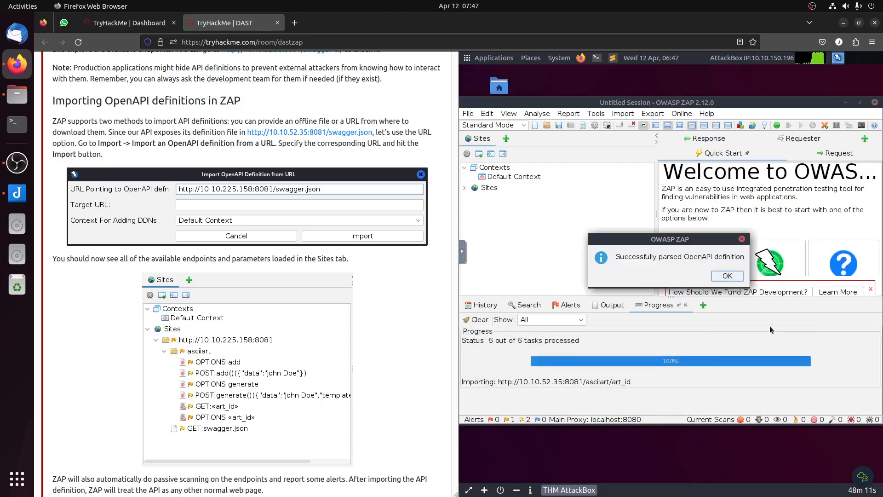
{"action": "left_click", "coordinate": [726, 277]}
{"action": "left_click", "coordinate": [465, 188]}
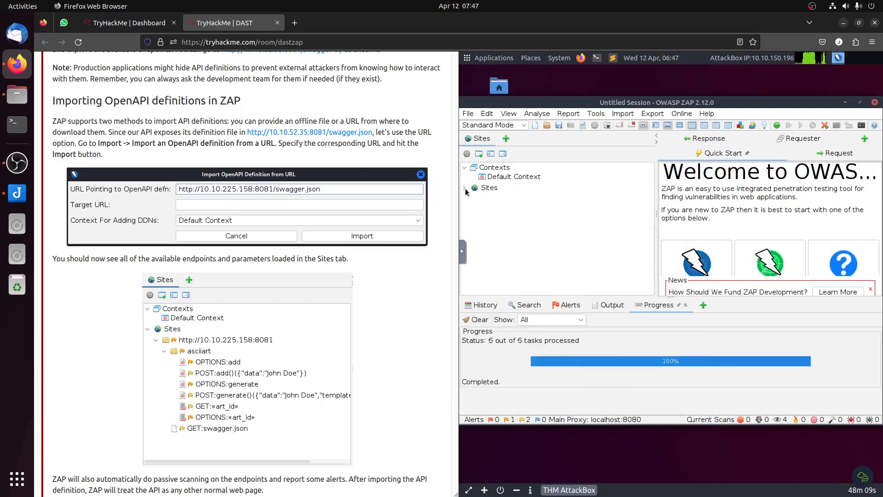
{"action": "left_click", "coordinate": [473, 199]}
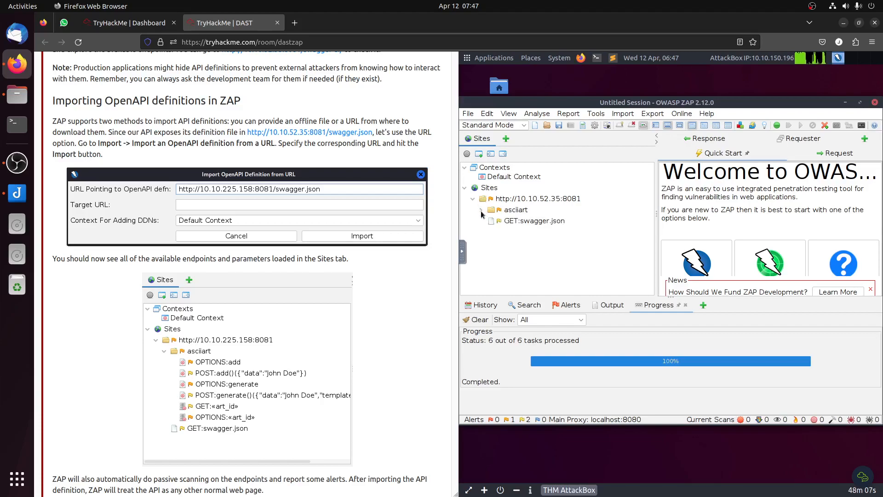
{"action": "left_click", "coordinate": [481, 209]}
{"action": "right_click", "coordinate": [508, 202]}
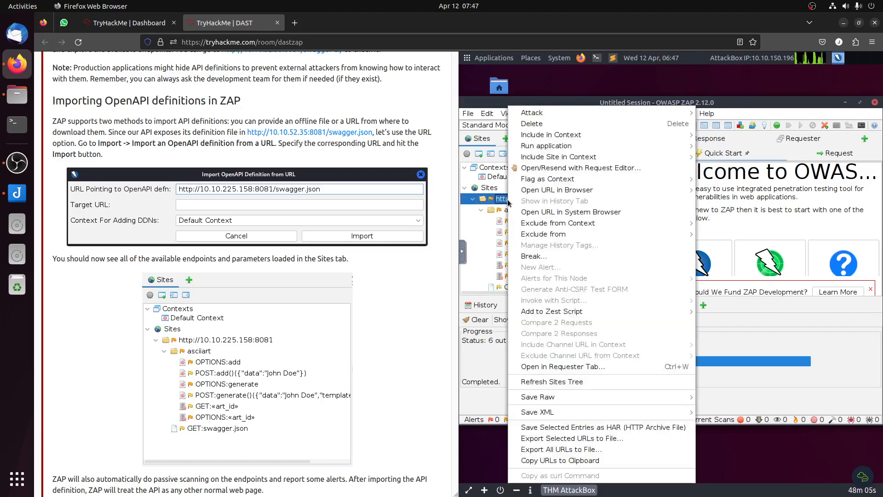
{"action": "mouse_move", "coordinate": [568, 112]}
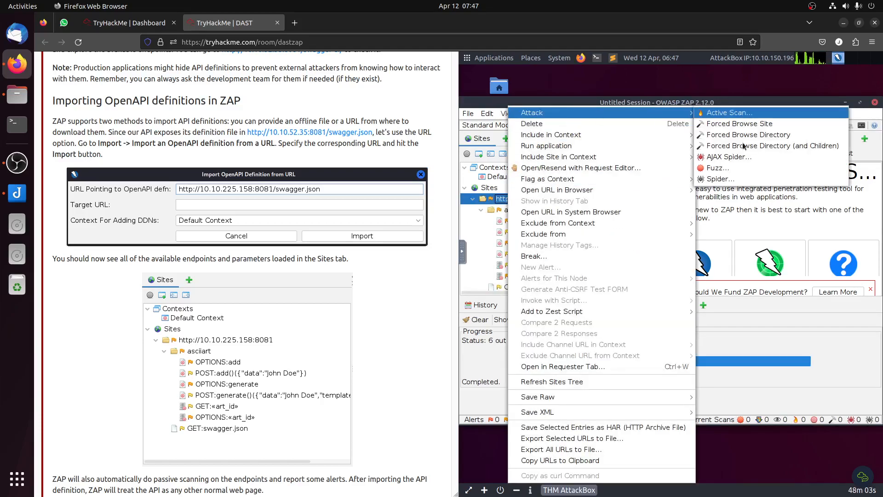
{"action": "left_click", "coordinate": [731, 113]}
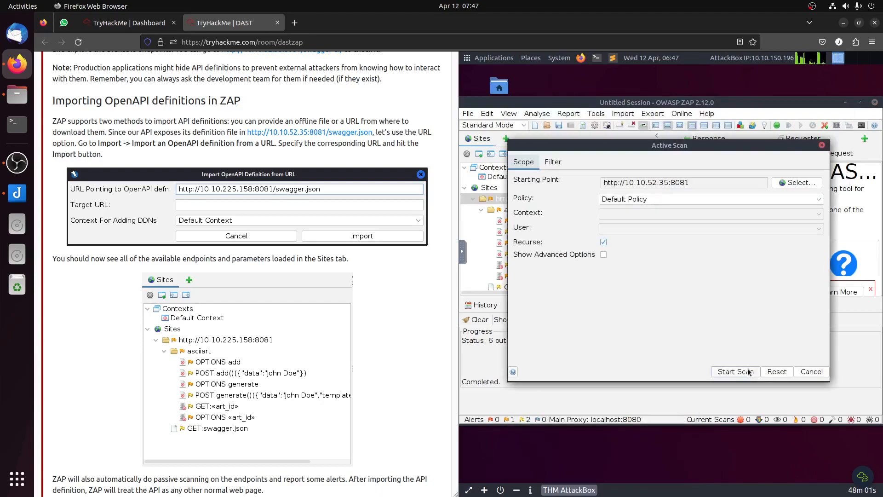
{"action": "left_click", "coordinate": [741, 372]}
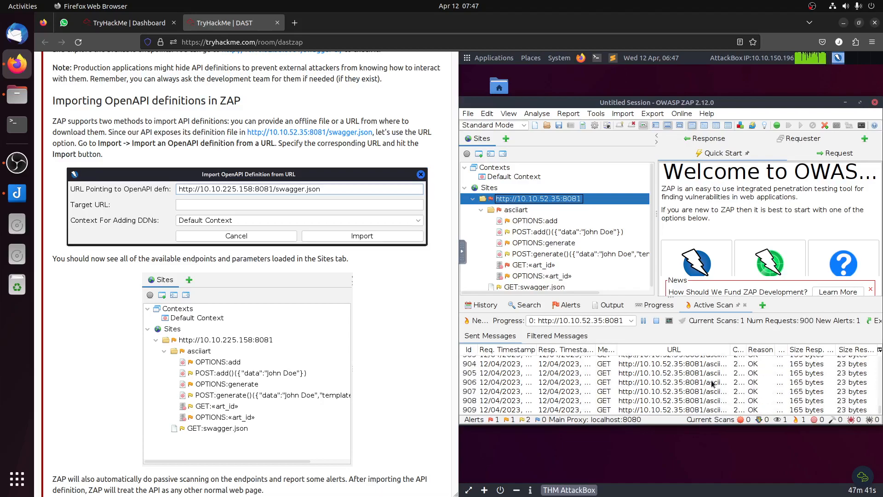
{"action": "left_click", "coordinate": [711, 383]}
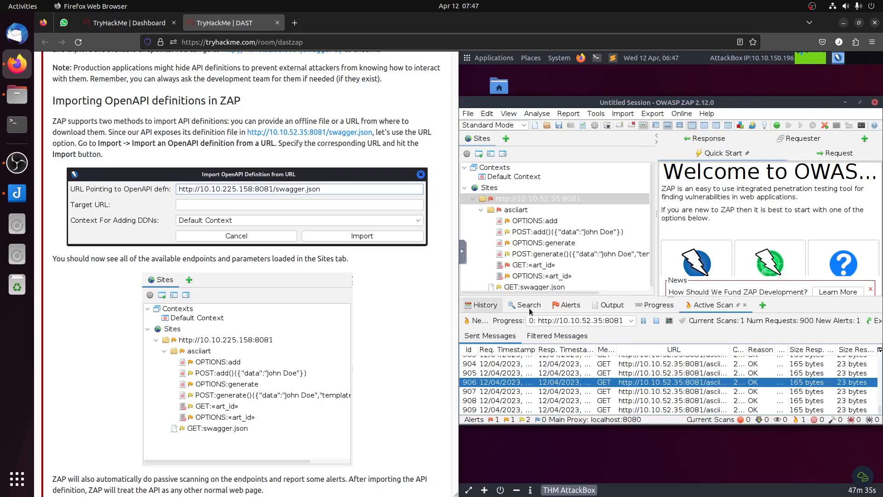
{"action": "left_click", "coordinate": [570, 305]}
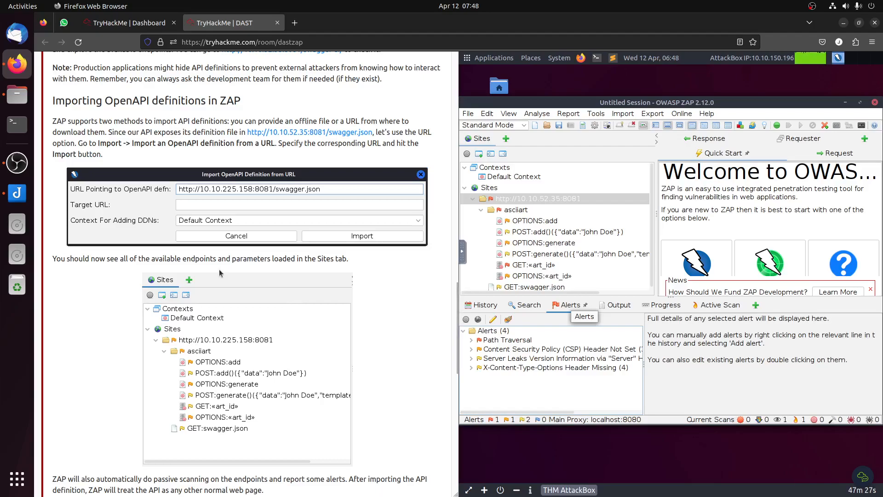
Step: Terminate the room's target machine and start a new one from Task 2
{"action": "scroll", "coordinate": [219, 269], "scroll_direction": "up", "scroll_amount": 2}
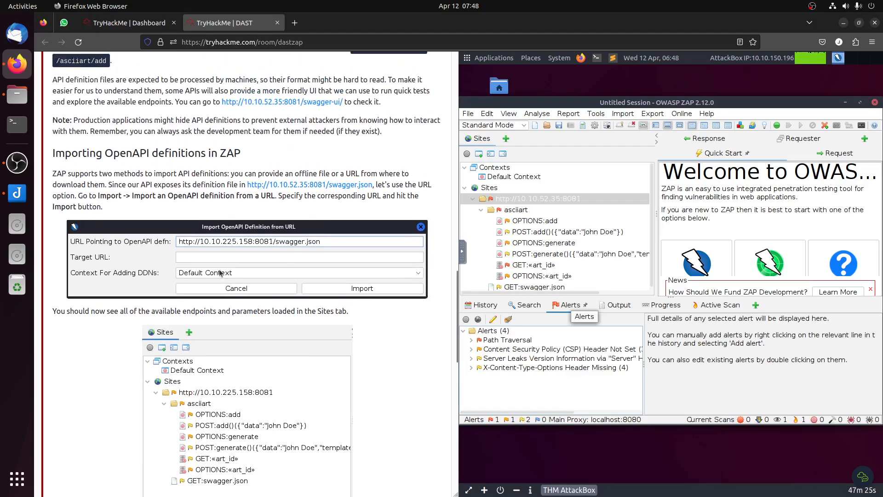
{"action": "scroll", "coordinate": [220, 272], "scroll_direction": "up", "scroll_amount": 12}
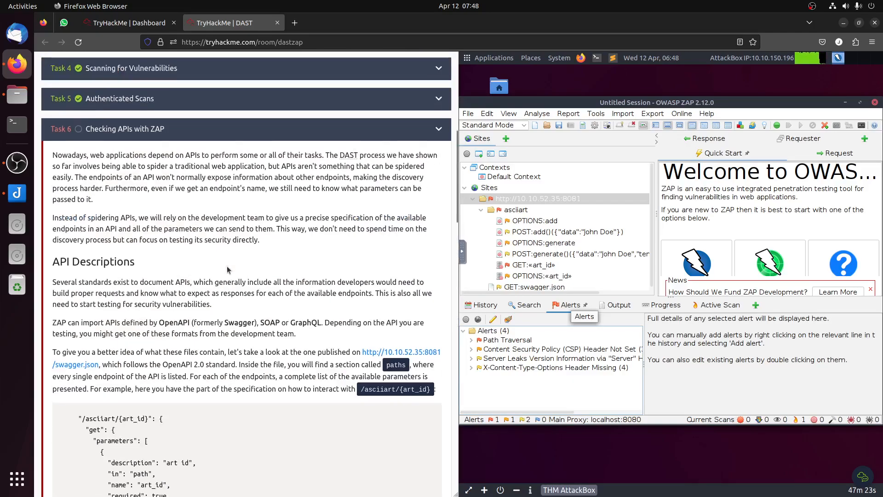
{"action": "scroll", "coordinate": [227, 267], "scroll_direction": "up", "scroll_amount": 10}
{"action": "left_click", "coordinate": [397, 239]}
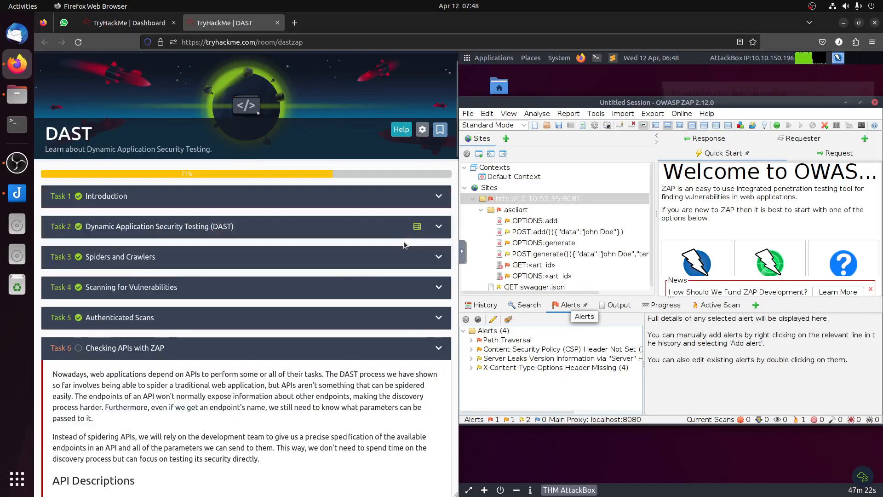
{"action": "left_click", "coordinate": [367, 205]}
{"action": "left_click", "coordinate": [365, 203]}
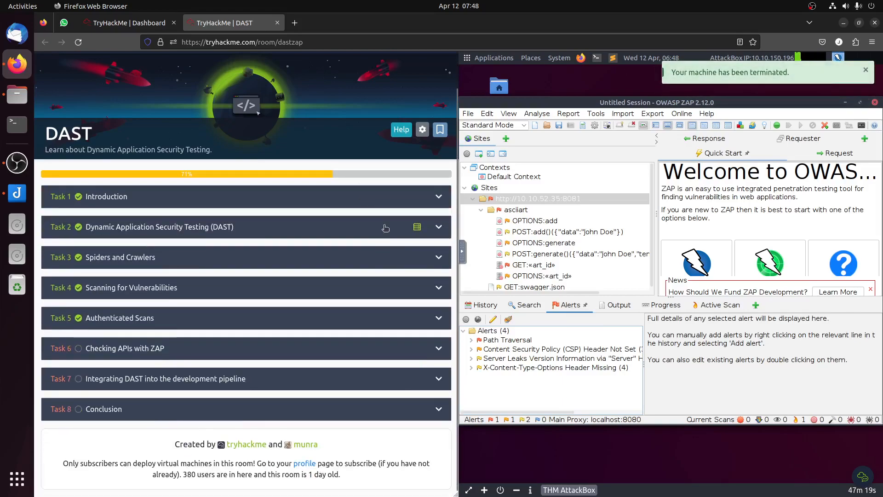
{"action": "left_click", "coordinate": [385, 229]}
{"action": "left_click", "coordinate": [407, 257]}
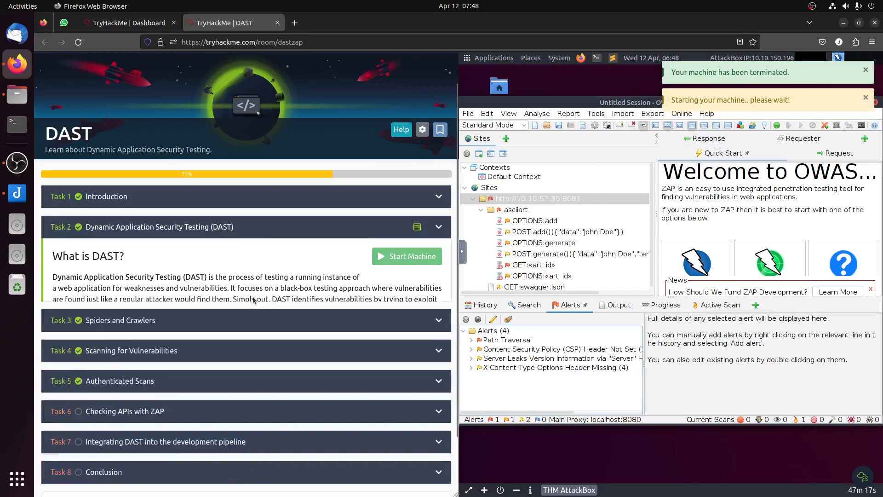
Step: Open Task 7 and read its CI/CD pipeline section, including the Gitea and Jenkins addresses and the login credentials
{"action": "left_click", "coordinate": [155, 384]}
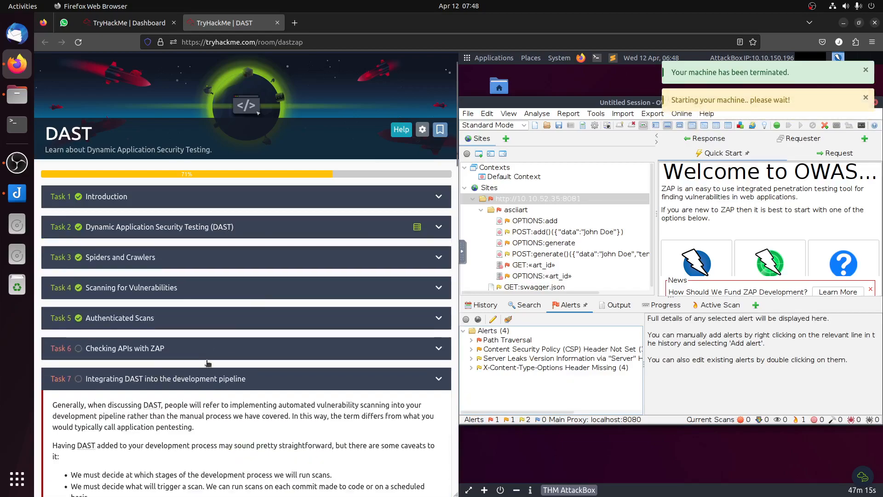
{"action": "scroll", "coordinate": [257, 336], "scroll_direction": "down", "scroll_amount": 4}
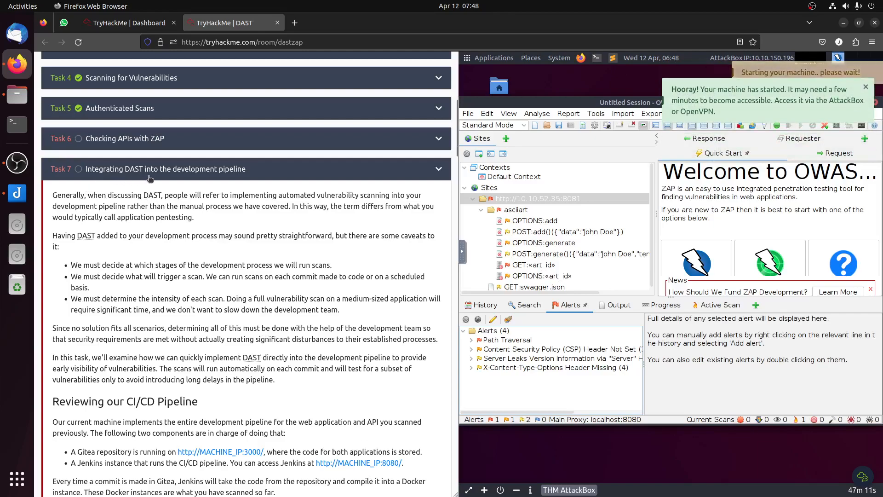
{"action": "scroll", "coordinate": [278, 272], "scroll_direction": "down", "scroll_amount": 3}
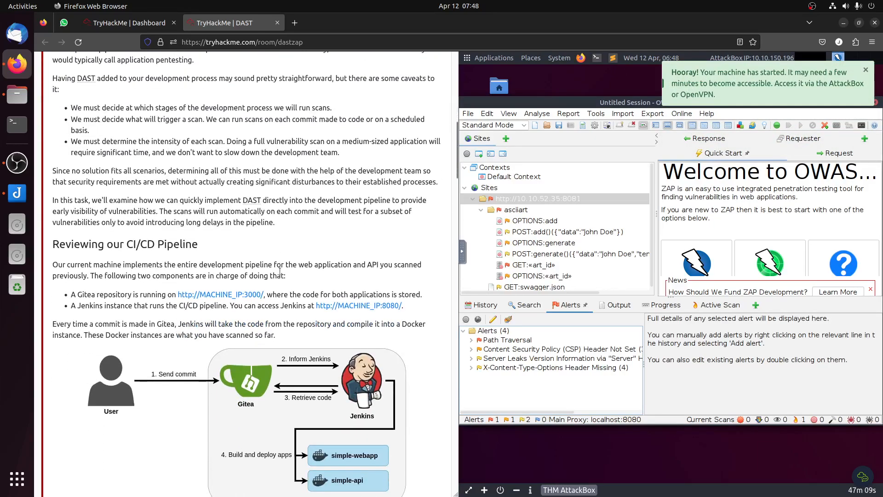
{"action": "scroll", "coordinate": [287, 274], "scroll_direction": "down", "scroll_amount": 1}
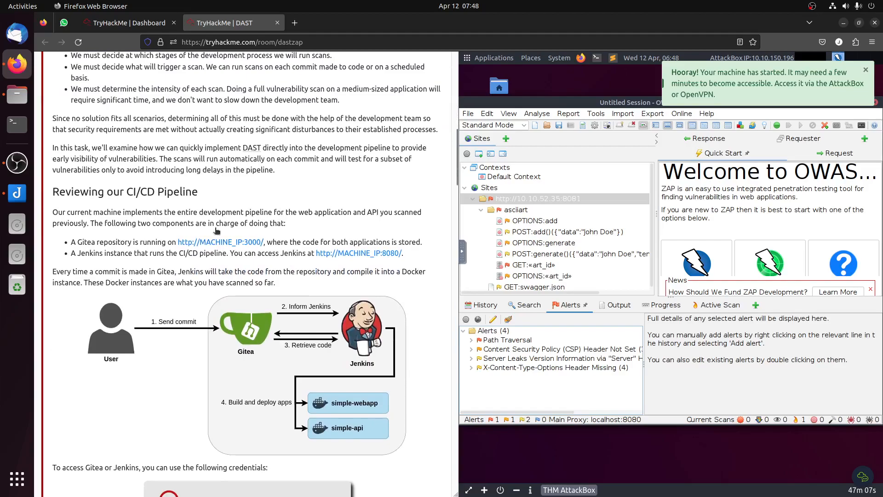
{"action": "scroll", "coordinate": [183, 229], "scroll_direction": "down", "scroll_amount": 2}
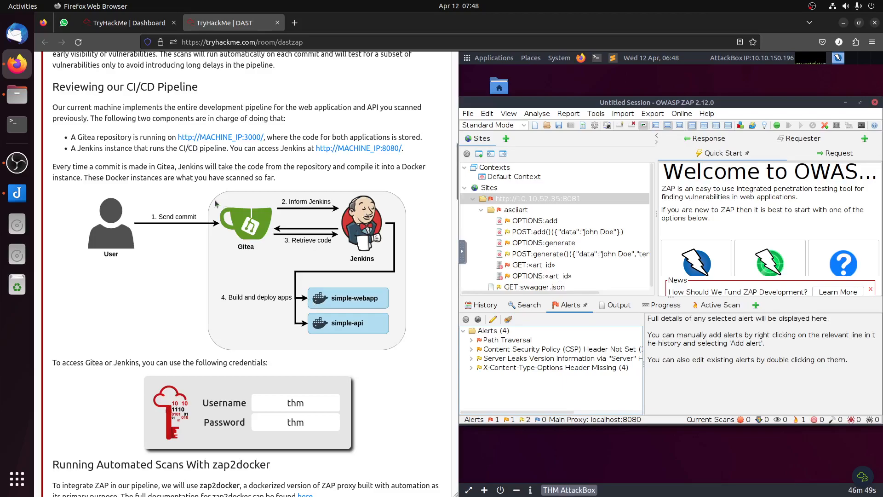
Step: Launch Firefox on the AttackBox
{"action": "mouse_move", "coordinate": [880, 184]}
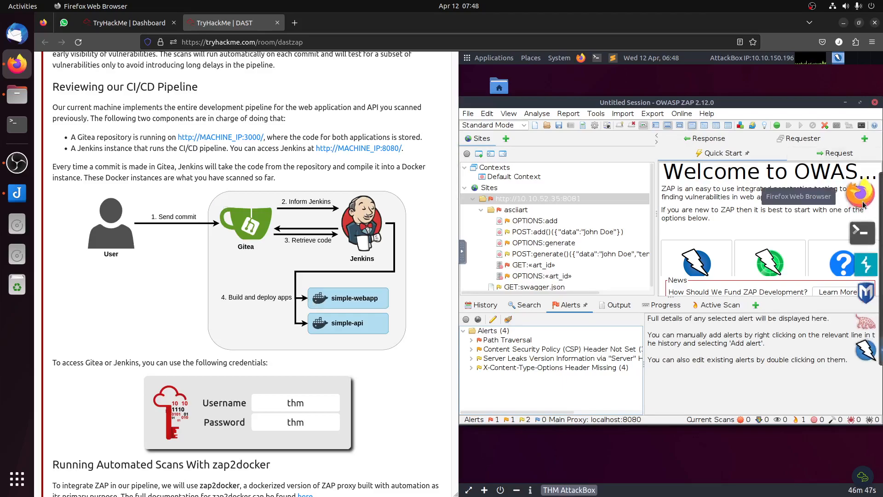
{"action": "left_click", "coordinate": [861, 195]}
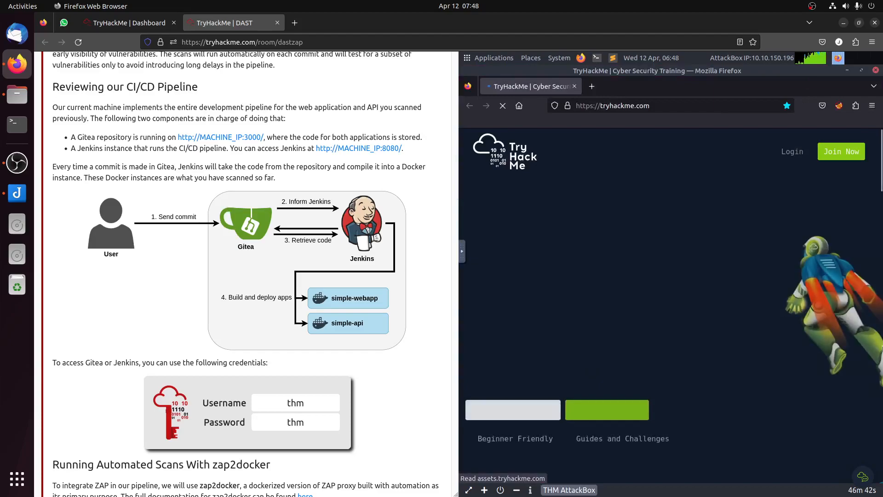
Step: Bring OWASP ZAP to the front and exit it, confirming that the unsaved session is discarded
{"action": "mouse_move", "coordinate": [871, 346]}
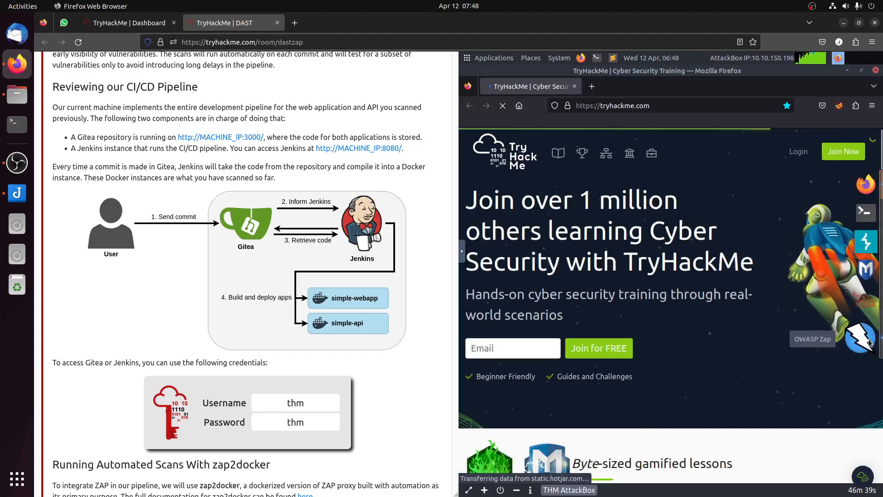
{"action": "left_click", "coordinate": [871, 342]}
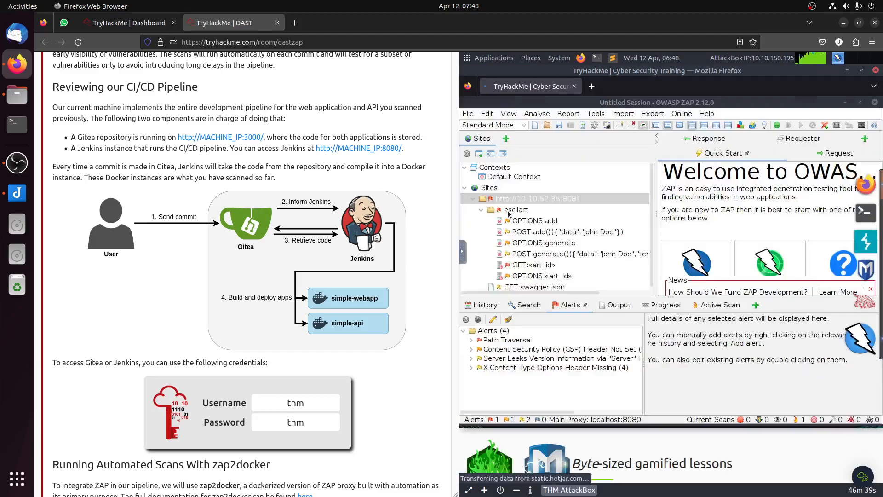
{"action": "left_click", "coordinate": [473, 115]}
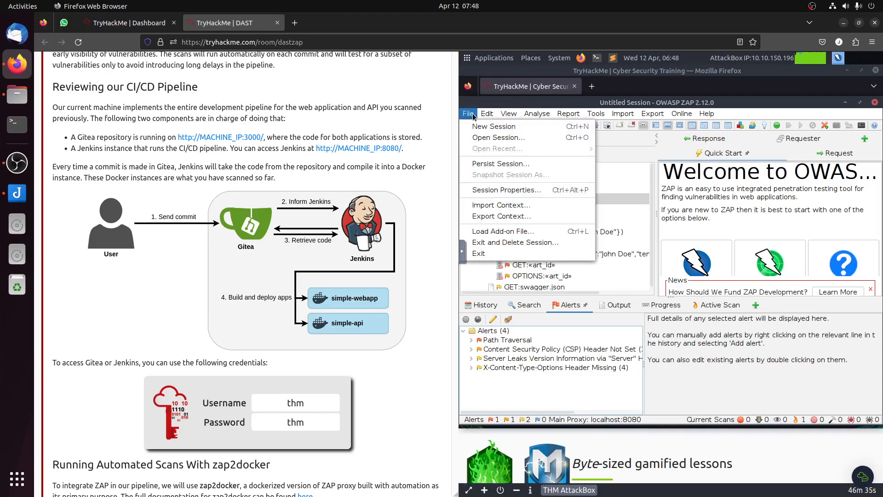
{"action": "left_click", "coordinate": [500, 254]}
{"action": "left_click", "coordinate": [729, 304]}
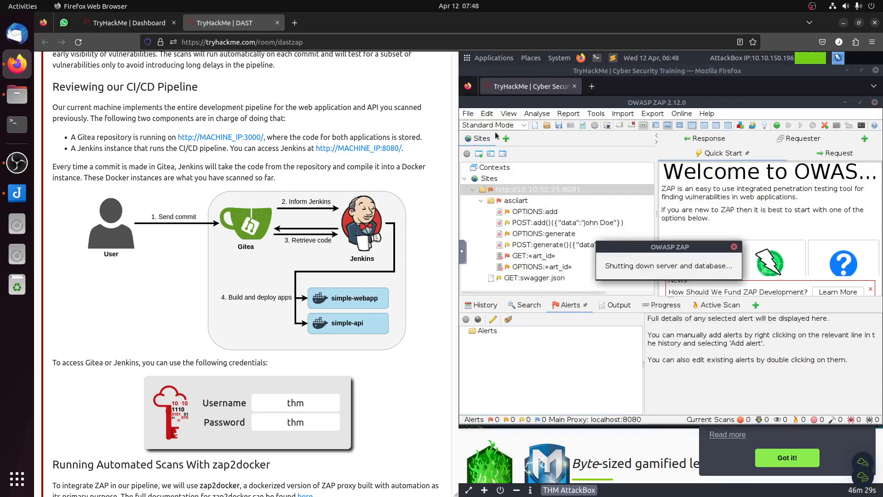
Step: Launch OWASP ZAP again from the AttackBox's other installed applications
{"action": "left_click", "coordinate": [488, 58]}
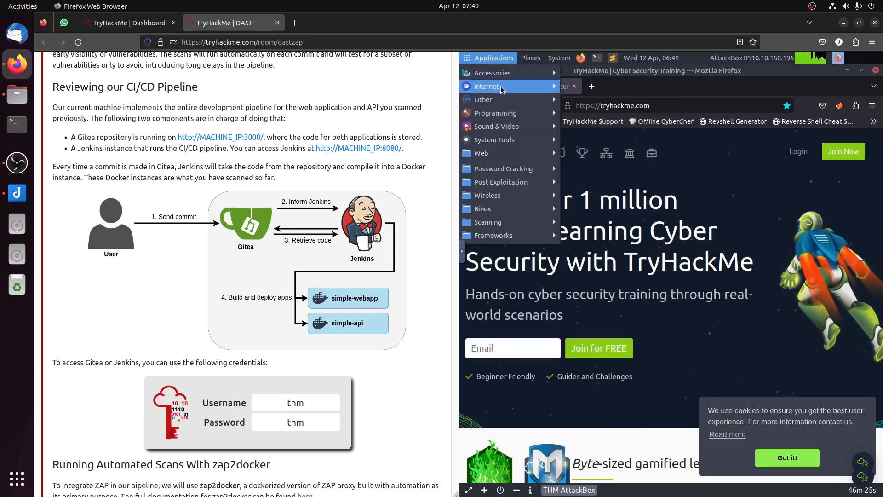
{"action": "mouse_move", "coordinate": [502, 96]}
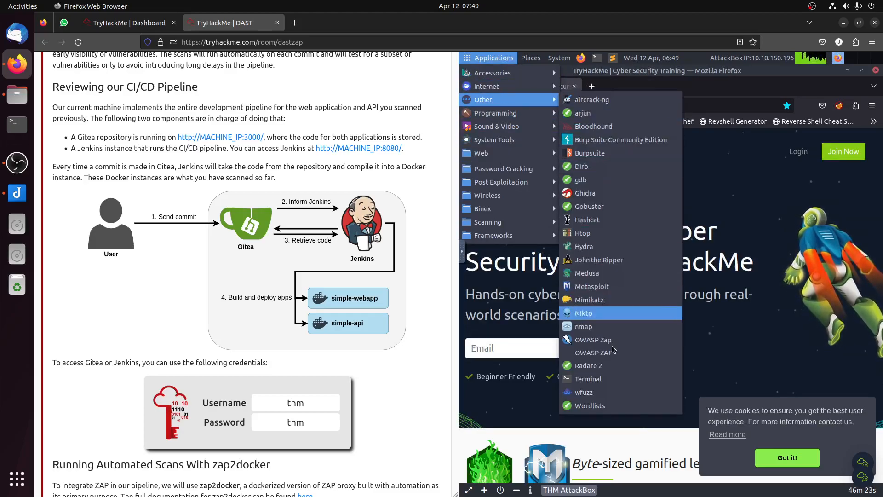
{"action": "left_click", "coordinate": [610, 357]}
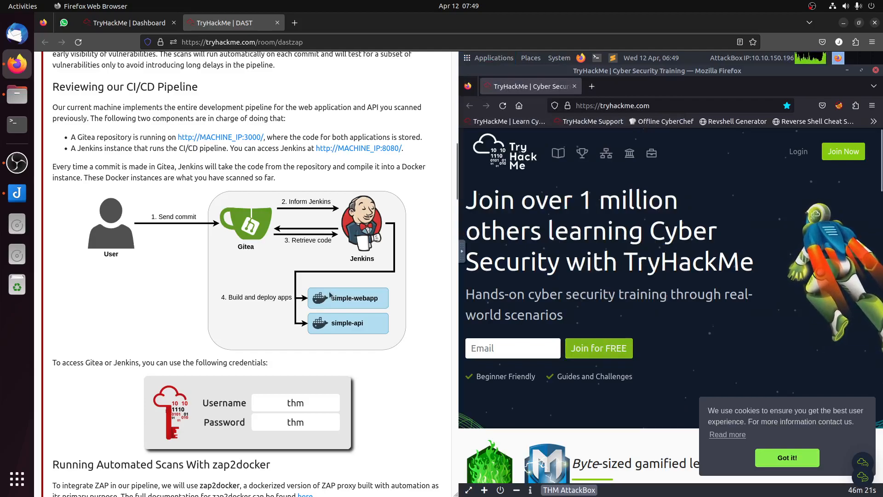
Step: Check the restarted target machine's information for its new IP address
{"action": "scroll", "coordinate": [330, 288], "scroll_direction": "up", "scroll_amount": 15}
{"action": "scroll", "coordinate": [334, 290], "scroll_direction": "down", "scroll_amount": 3}
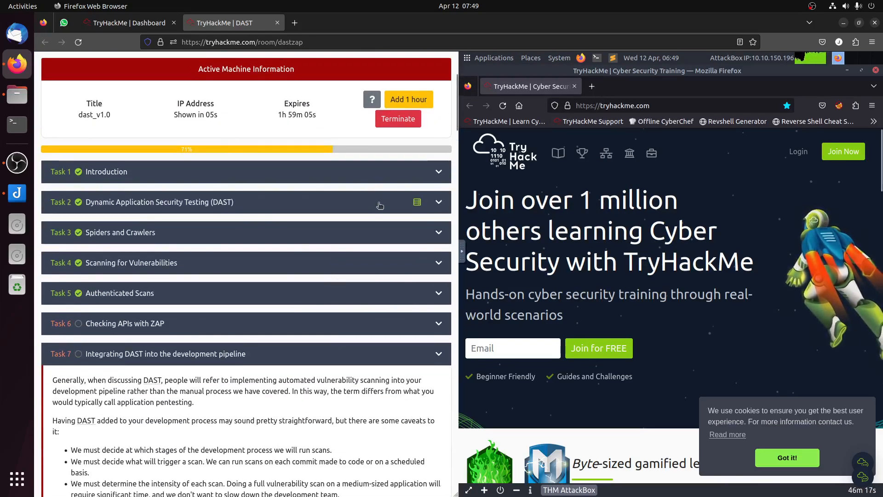
{"action": "scroll", "coordinate": [378, 202], "scroll_direction": "down", "scroll_amount": 10}
{"action": "scroll", "coordinate": [397, 218], "scroll_direction": "up", "scroll_amount": 6}
{"action": "scroll", "coordinate": [398, 221], "scroll_direction": "up", "scroll_amount": 6}
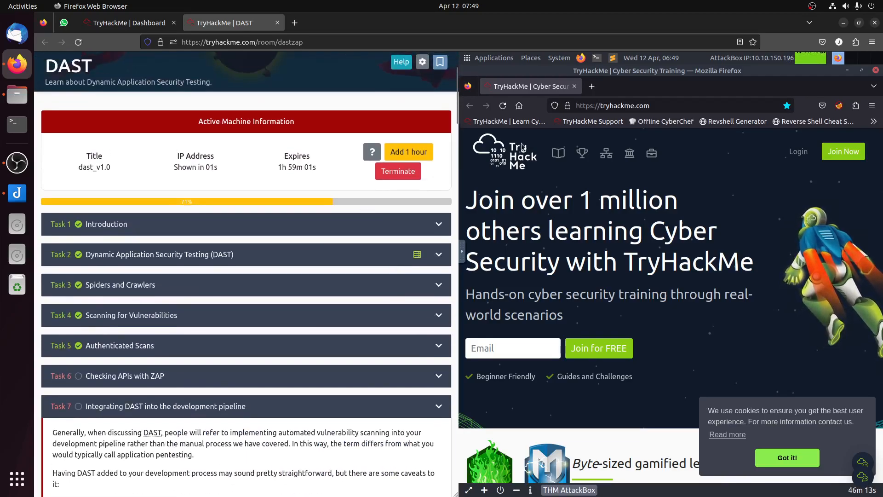
{"action": "left_click", "coordinate": [610, 105]}
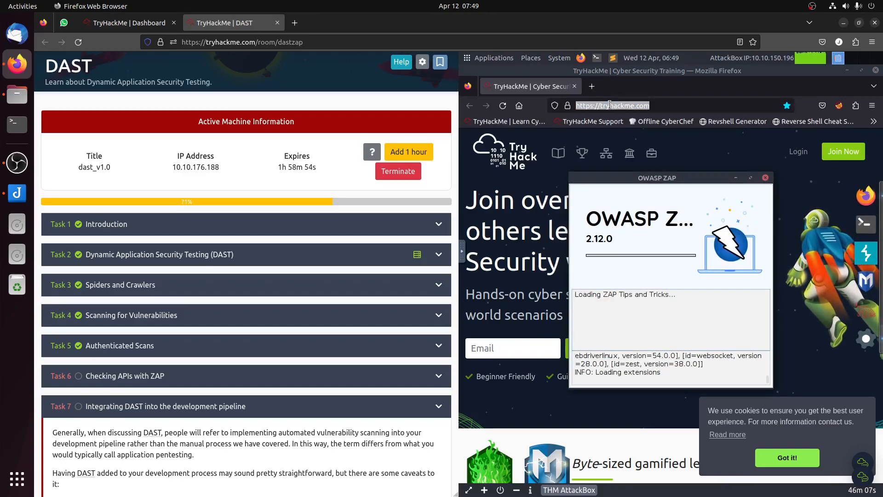
{"action": "left_click", "coordinate": [609, 106]}
{"action": "key", "text": "ctrl+a"}
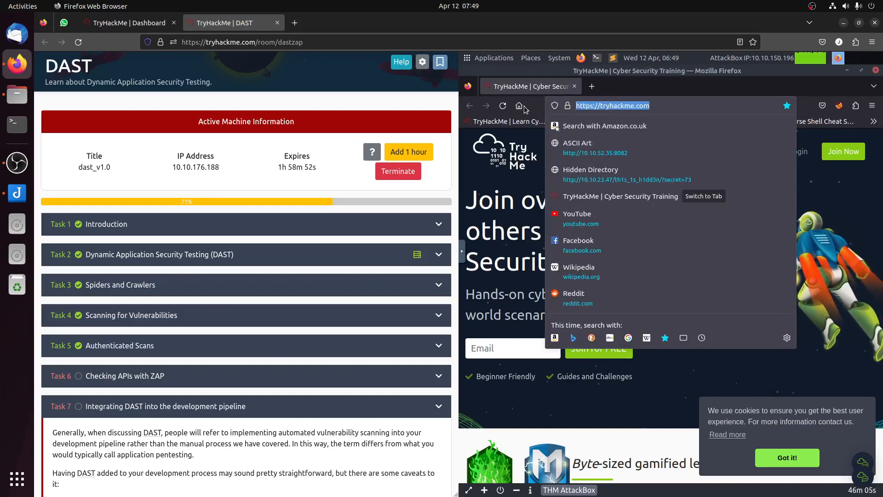
{"action": "type", "text": "http:/"}
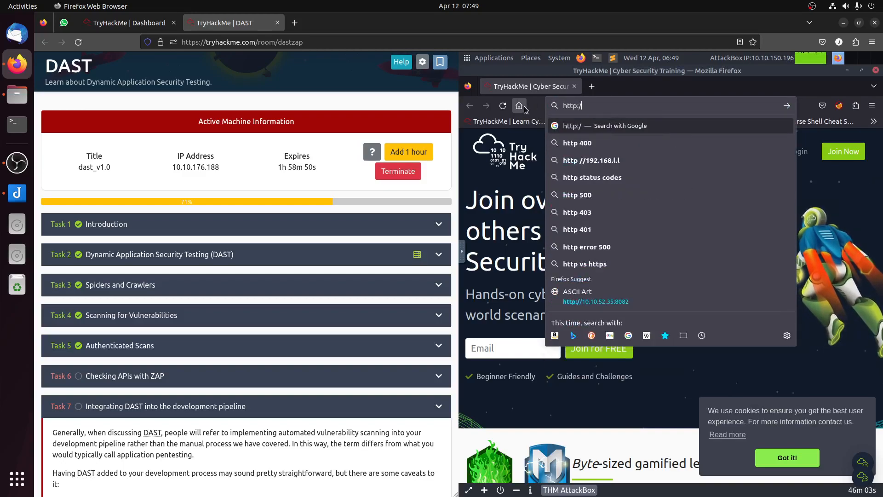
{"action": "type", "text": "/10.10.176.188"}
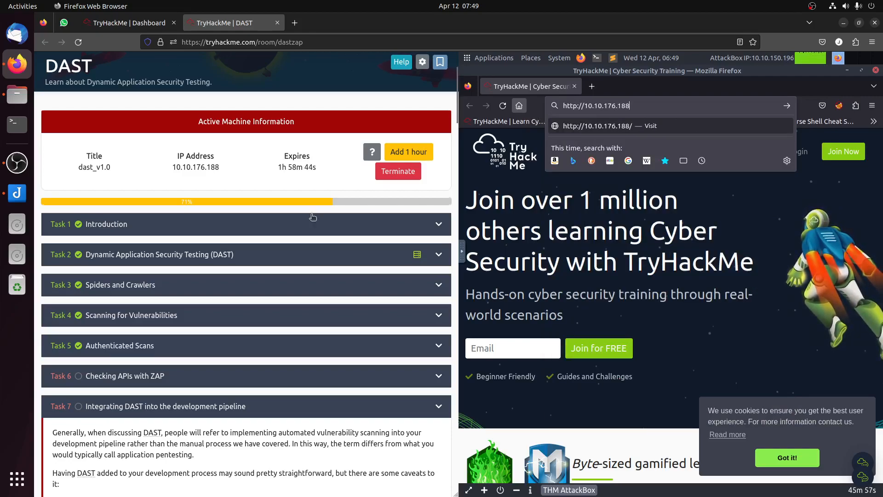
Step: Review Task 7's zap2docker and pipeline sections for the addresses of the Gitea and Jenkins instances
{"action": "scroll", "coordinate": [337, 199], "scroll_direction": "down", "scroll_amount": 5}
{"action": "scroll", "coordinate": [336, 200], "scroll_direction": "down", "scroll_amount": 15}
{"action": "scroll", "coordinate": [350, 261], "scroll_direction": "up", "scroll_amount": 4}
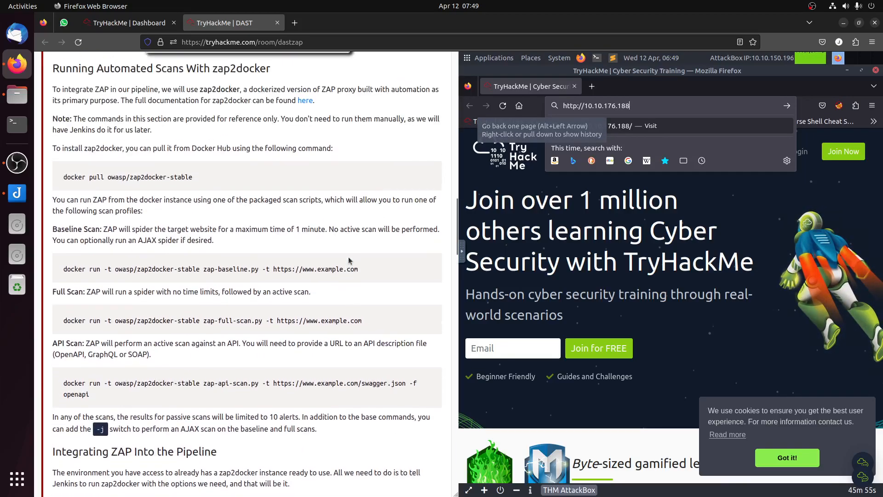
{"action": "left_click_drag", "start_coordinate": [170, 152], "coordinate": [264, 348]}
{"action": "scroll", "coordinate": [282, 316], "scroll_direction": "down", "scroll_amount": 4}
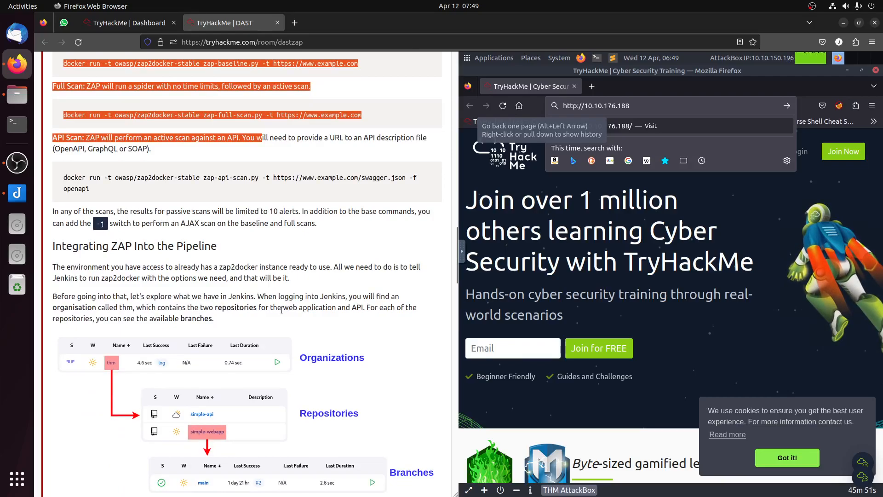
{"action": "left_click", "coordinate": [265, 264]}
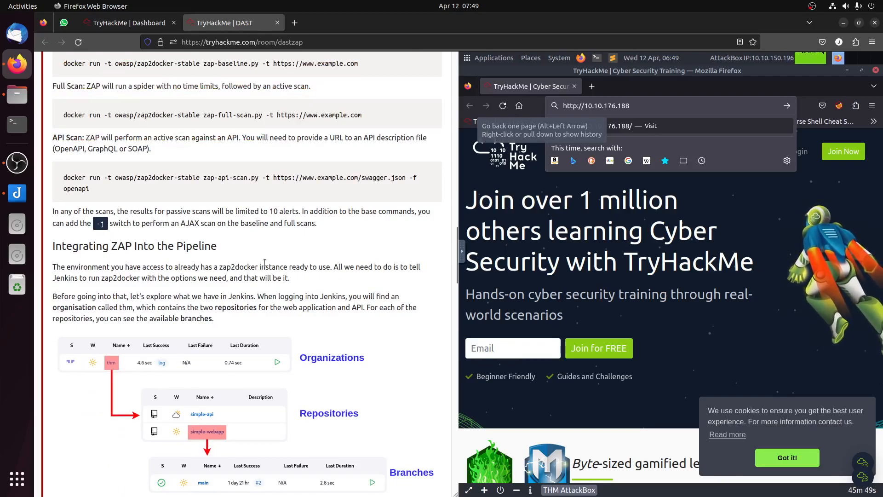
{"action": "scroll", "coordinate": [269, 262], "scroll_direction": "up", "scroll_amount": 7}
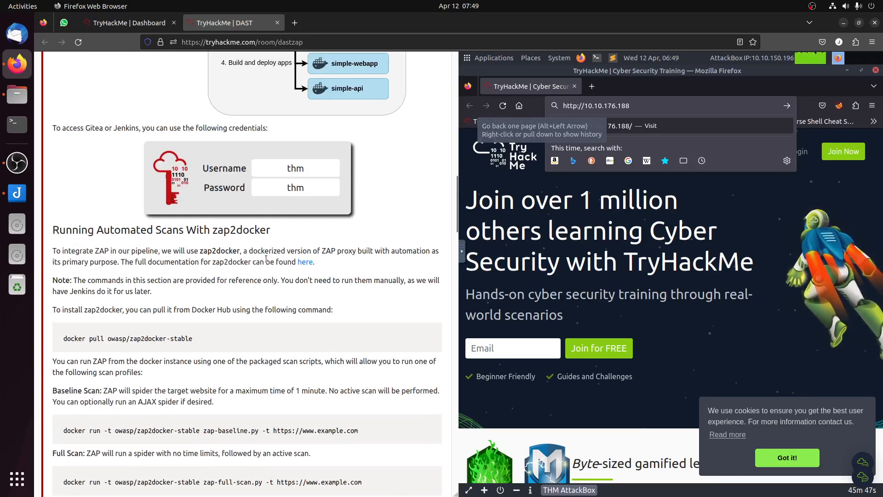
{"action": "scroll", "coordinate": [266, 258], "scroll_direction": "up", "scroll_amount": 2}
{"action": "scroll", "coordinate": [266, 259], "scroll_direction": "up", "scroll_amount": 4}
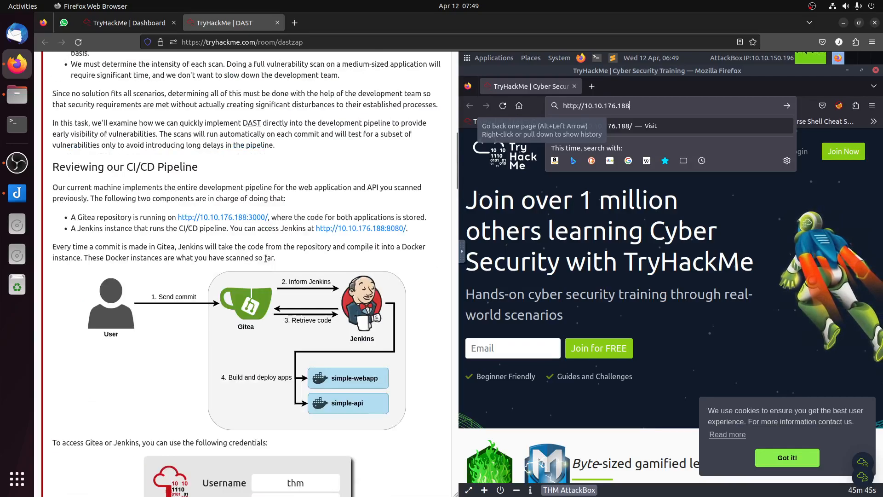
Step: Complete the address with port 3000 and try to load the Gitea site in the AttackBox's Firefox
{"action": "left_click_drag", "start_coordinate": [633, 105], "coordinate": [523, 89]}
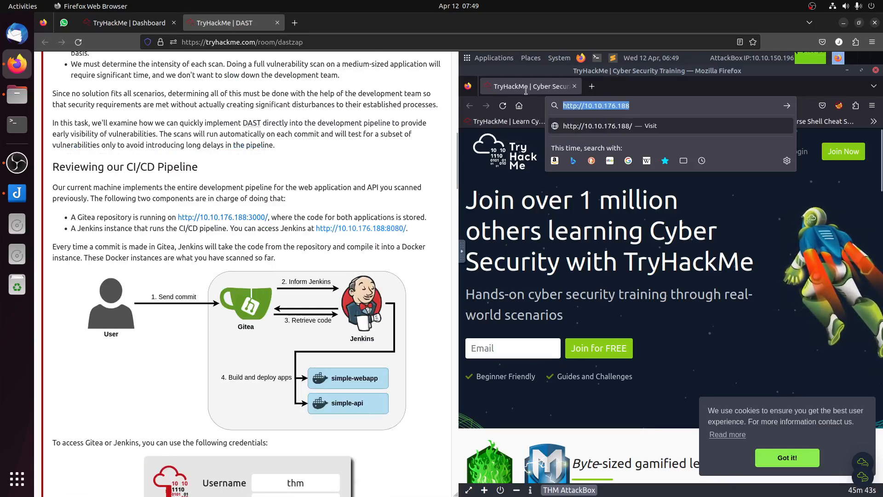
{"action": "left_click", "coordinate": [643, 105]}
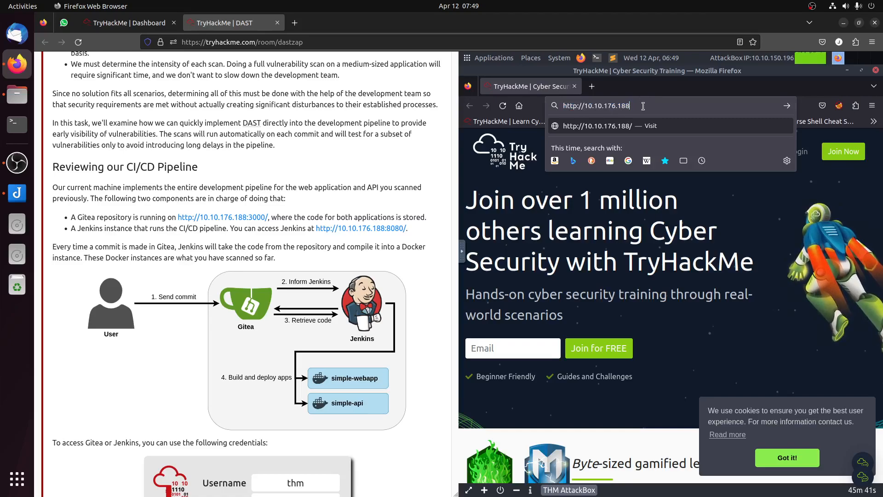
{"action": "type", "text": ":3000"}
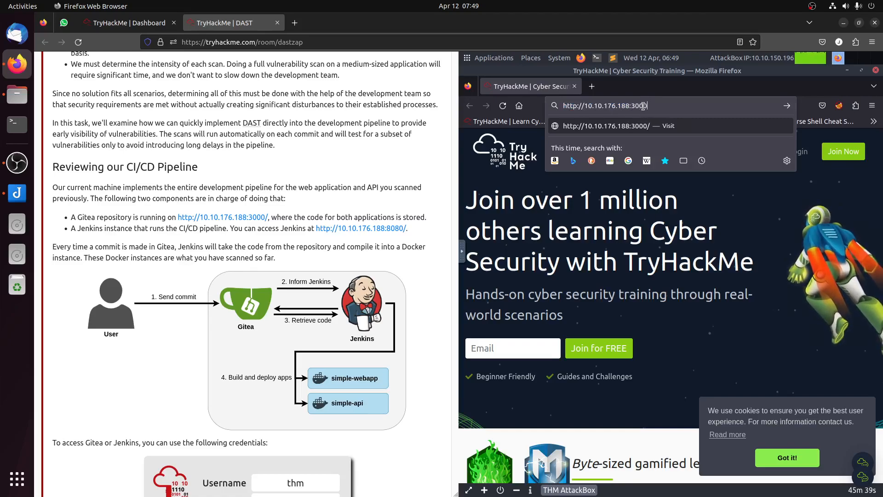
{"action": "key", "text": "Return"}
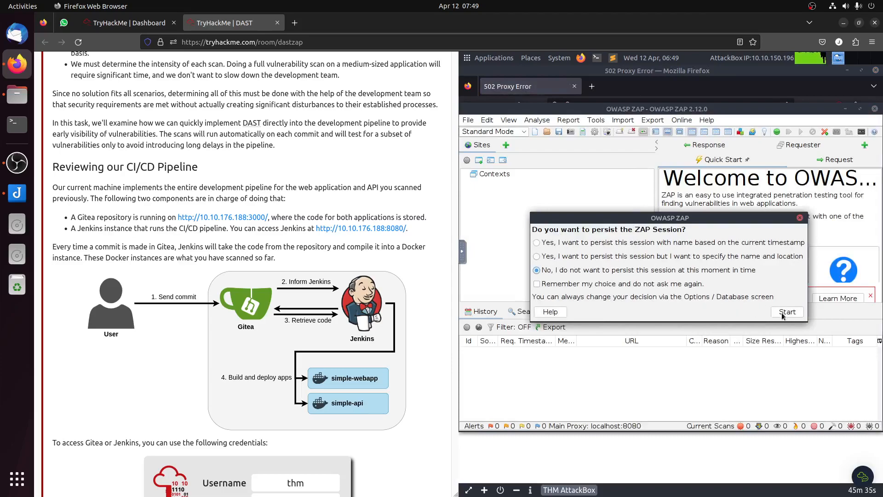
Step: Start the ZAP session without persisting it and return to the AttackBox's Firefox
{"action": "left_click", "coordinate": [783, 313]}
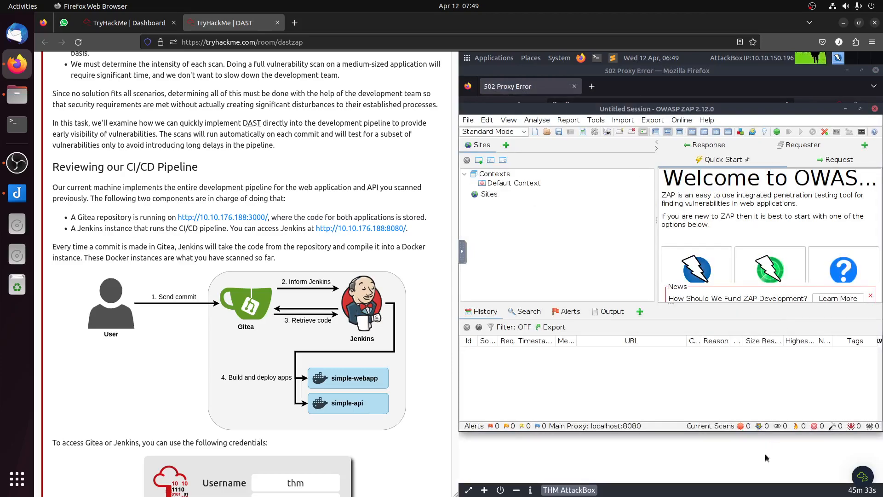
{"action": "left_click", "coordinate": [767, 456]}
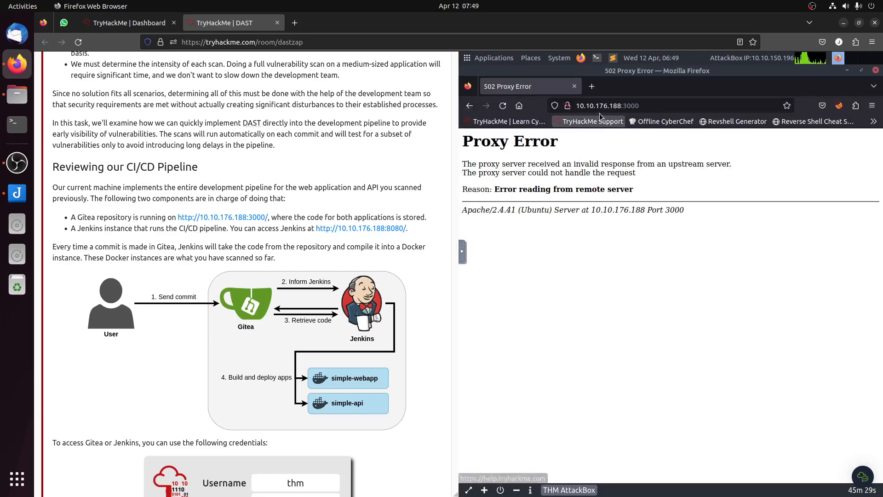
{"action": "left_click", "coordinate": [591, 88]}
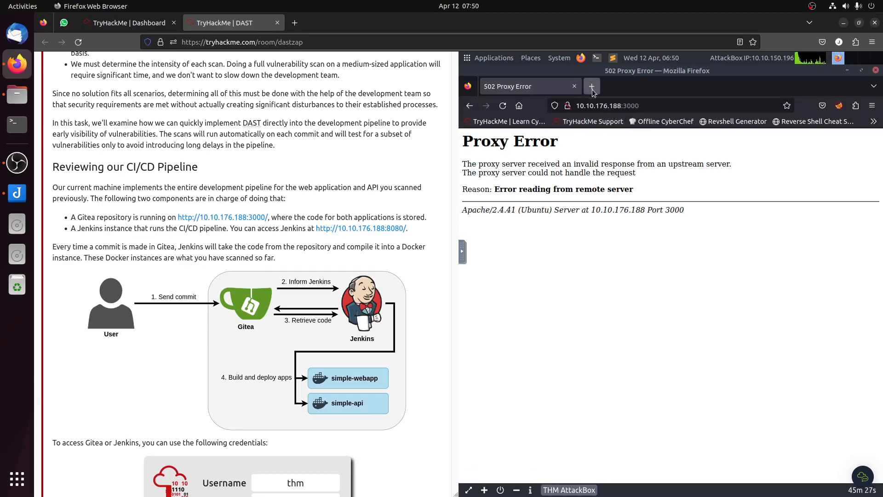
{"action": "type", "text": "http://10.10.176.188:8080"}
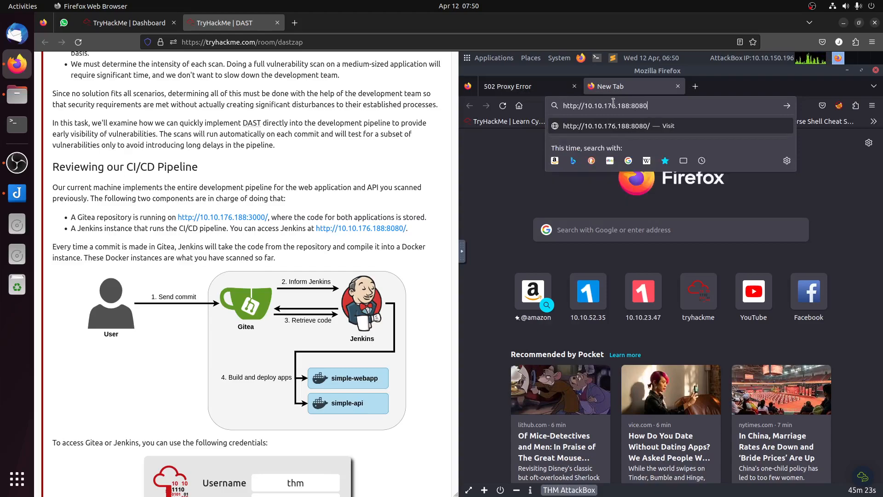
{"action": "key", "text": "Return"}
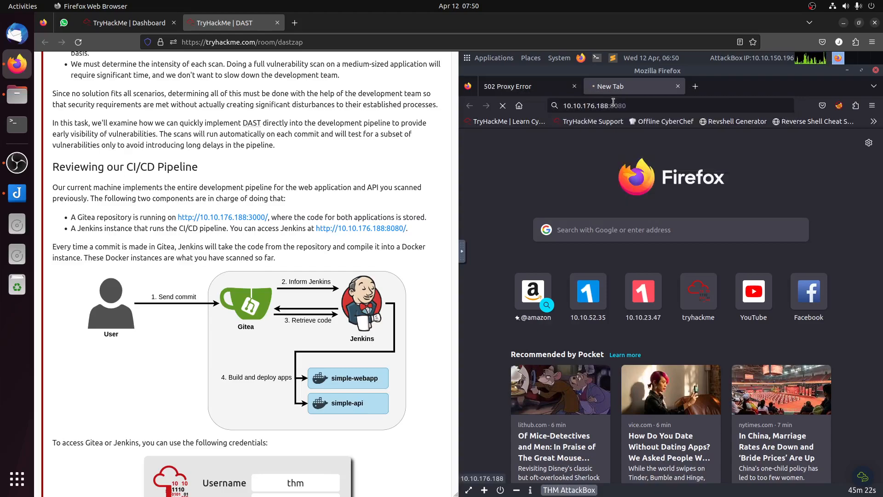
Step: Reload the Gitea page and sign in with the username and password given in Task 7, dismissing the offer to save the login
{"action": "left_click", "coordinate": [529, 87]}
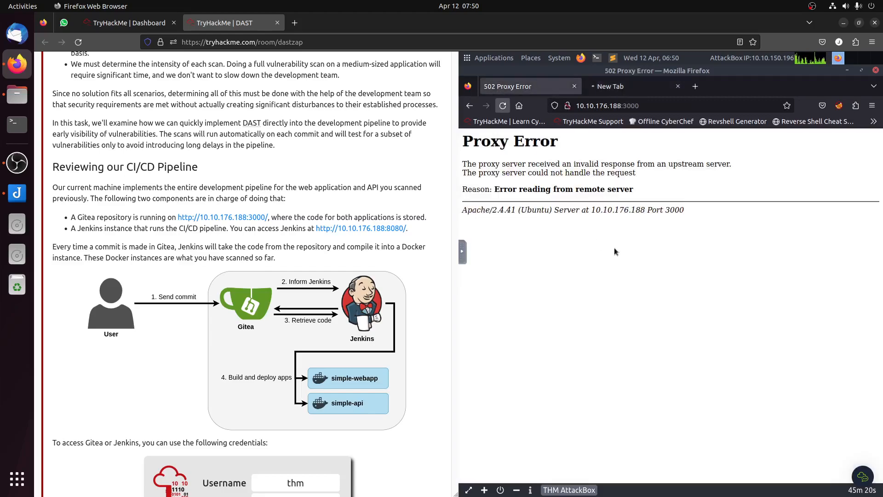
{"action": "left_click", "coordinate": [502, 106]}
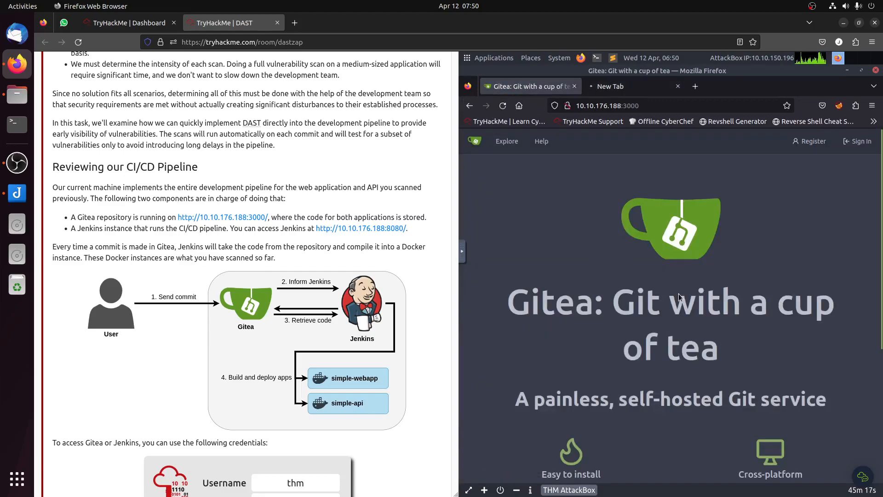
{"action": "left_click", "coordinate": [857, 143]}
{"action": "scroll", "coordinate": [575, 221], "scroll_direction": "down", "scroll_amount": 6}
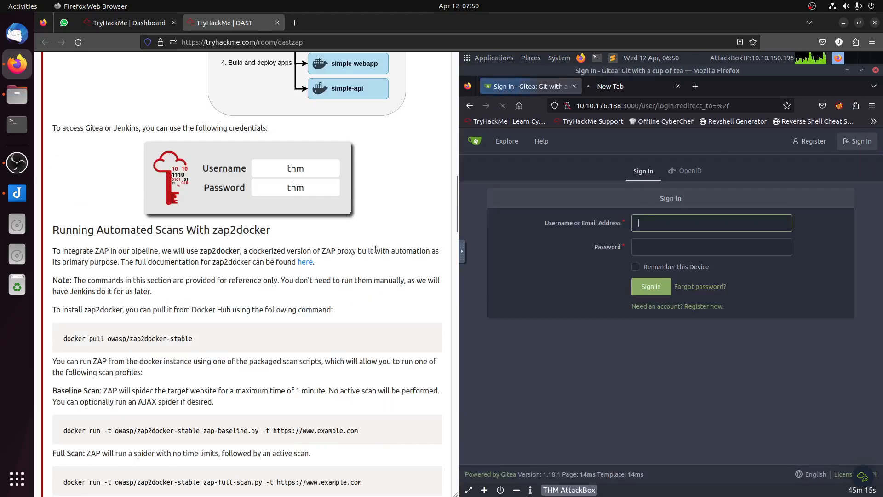
{"action": "type", "text": "thm"}
{"action": "key", "text": "Tab"}
{"action": "type", "text": "thm"}
{"action": "key", "text": "Return"}
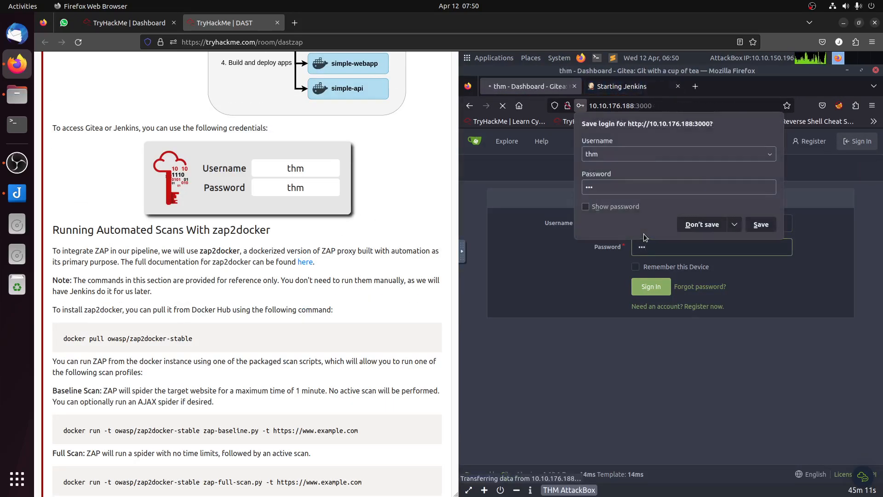
{"action": "left_click", "coordinate": [827, 329]}
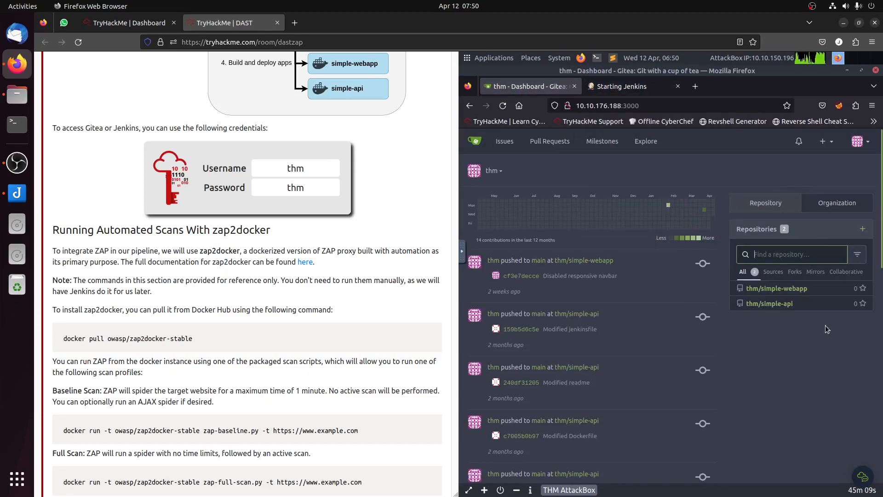
Step: View the thm/simple-webapp repository in Gitea and check whether Jenkins has started
{"action": "left_click", "coordinate": [576, 260]}
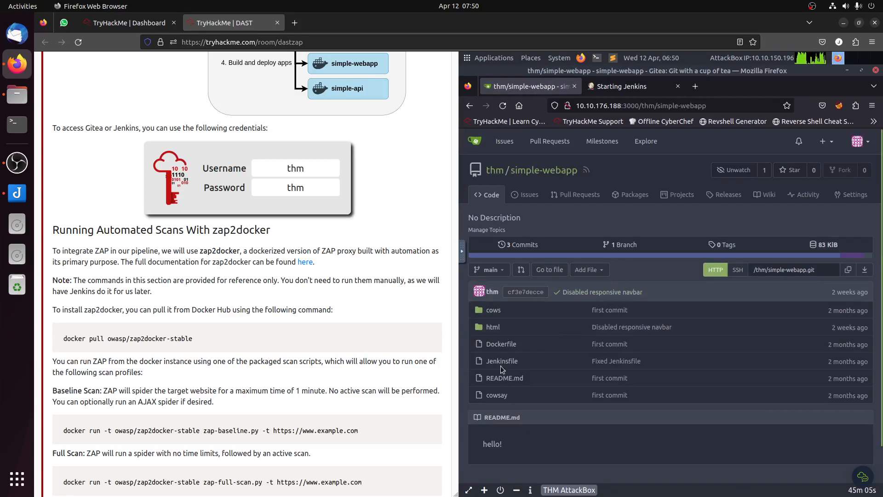
{"action": "left_click", "coordinate": [631, 85]}
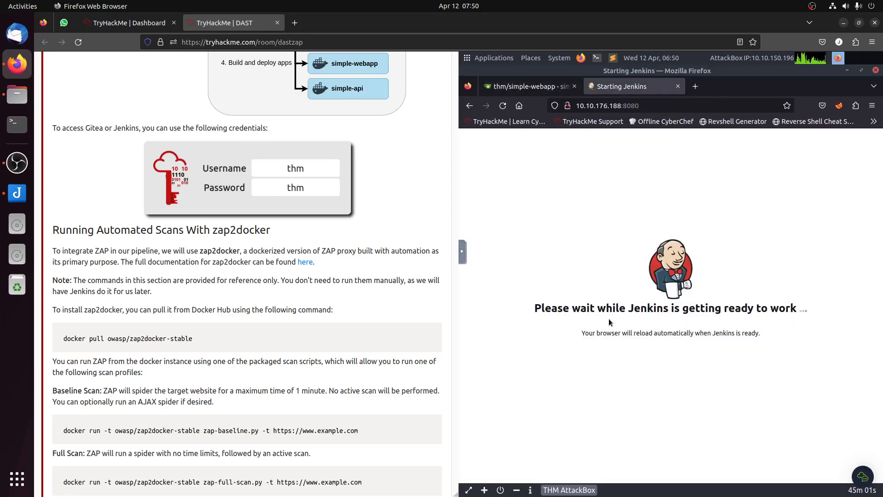
{"action": "mouse_move", "coordinate": [881, 348]}
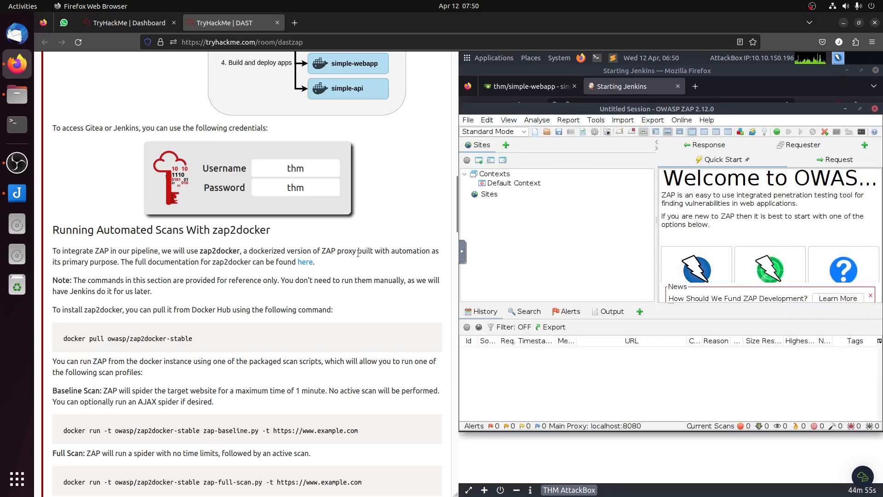
{"action": "left_click", "coordinate": [623, 121]}
{"action": "scroll", "coordinate": [252, 253], "scroll_direction": "up", "scroll_amount": 15}
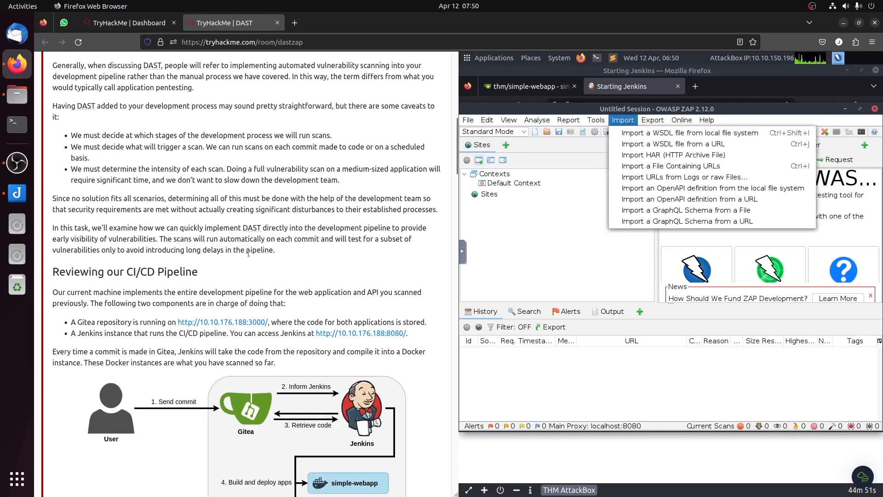
{"action": "left_click", "coordinate": [176, 324]}
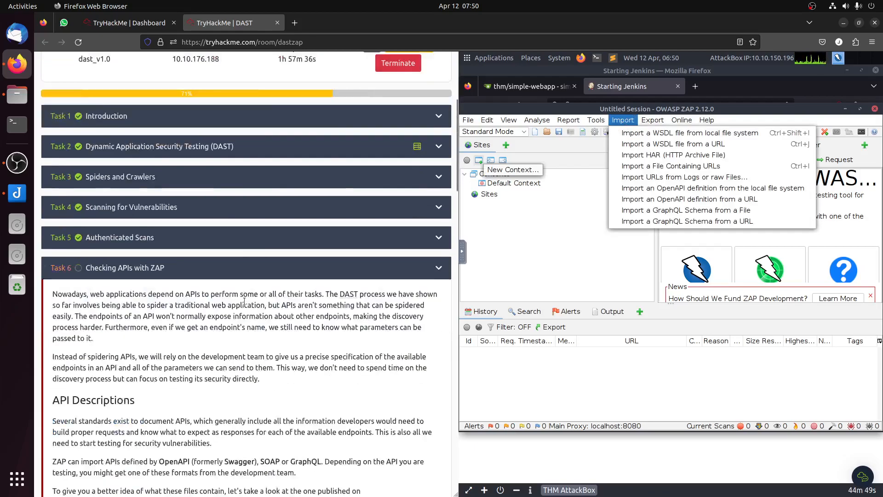
{"action": "scroll", "coordinate": [248, 301], "scroll_direction": "down", "scroll_amount": 7}
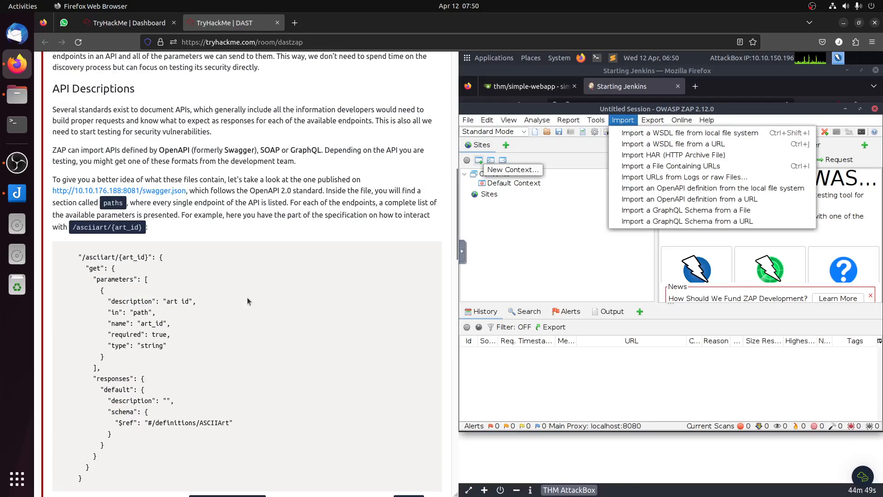
{"action": "right_click", "coordinate": [164, 191]}
{"action": "left_click", "coordinate": [212, 269]}
{"action": "left_click", "coordinate": [468, 277]}
{"action": "key", "text": "ctrl+v"}
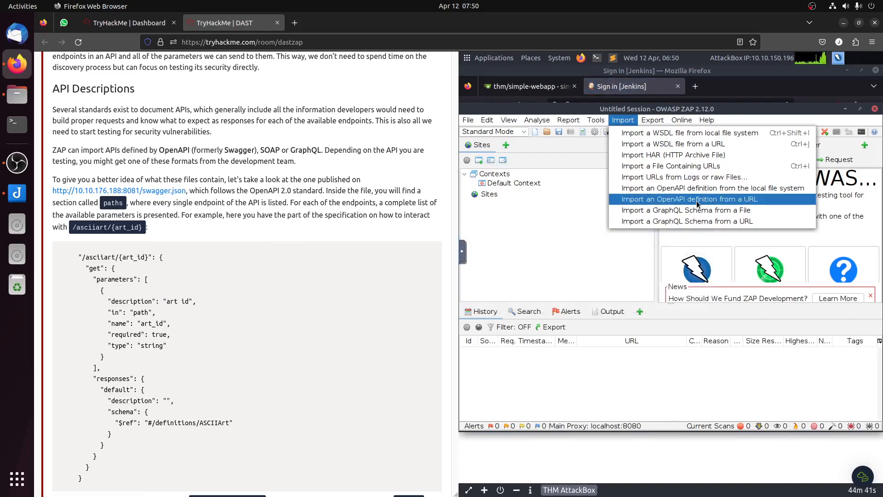
Step: Import the OpenAPI definition from the copied swagger.json URL into ZAP's Default Context
{"action": "left_click", "coordinate": [698, 203]}
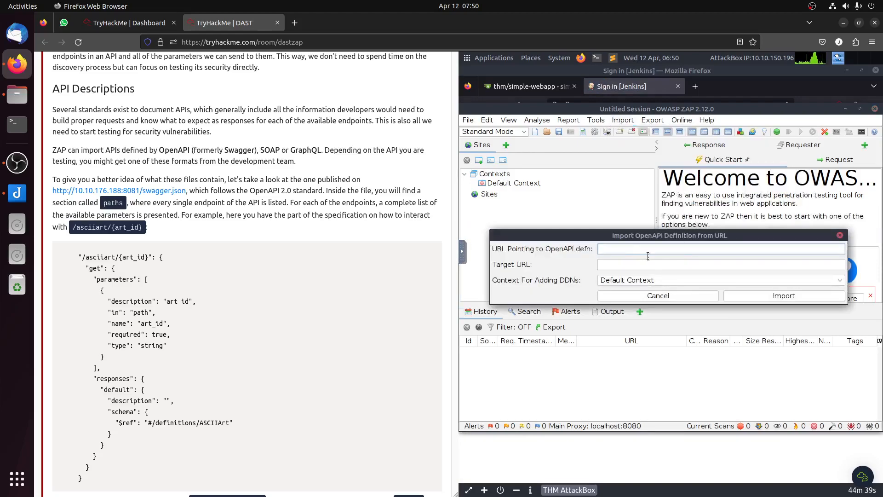
{"action": "key", "text": "ctrl+v"}
{"action": "left_click", "coordinate": [762, 295]}
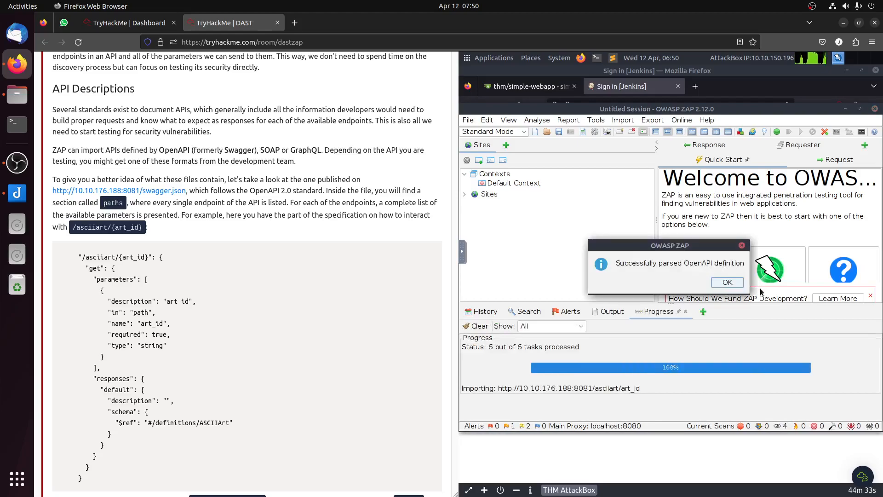
{"action": "left_click", "coordinate": [729, 279]}
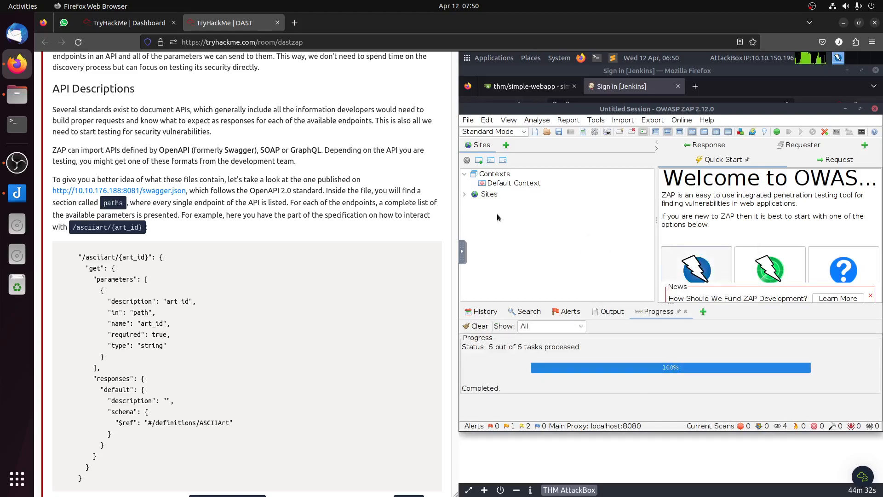
{"action": "left_click", "coordinate": [465, 195]}
{"action": "left_click", "coordinate": [473, 205]}
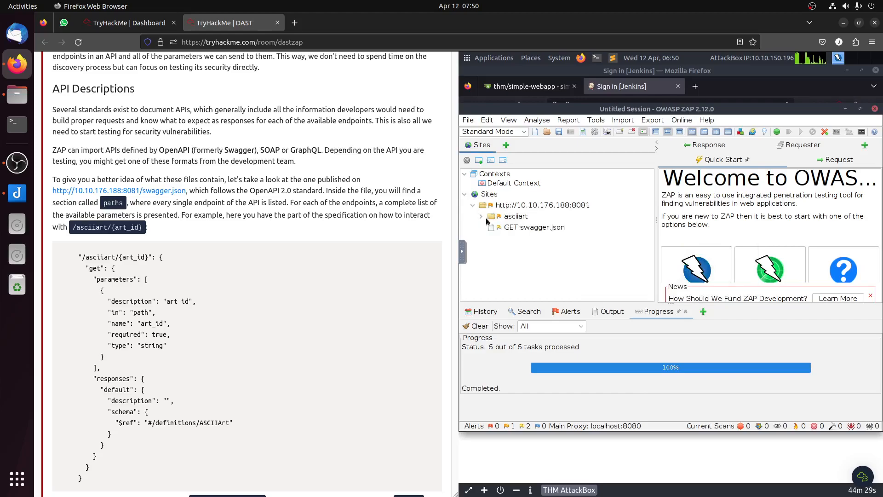
{"action": "left_click", "coordinate": [481, 216]}
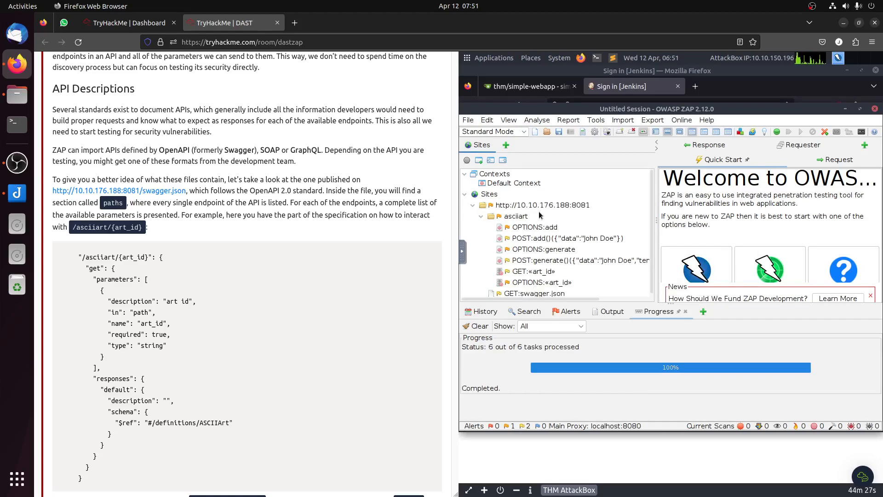
{"action": "right_click", "coordinate": [545, 210]}
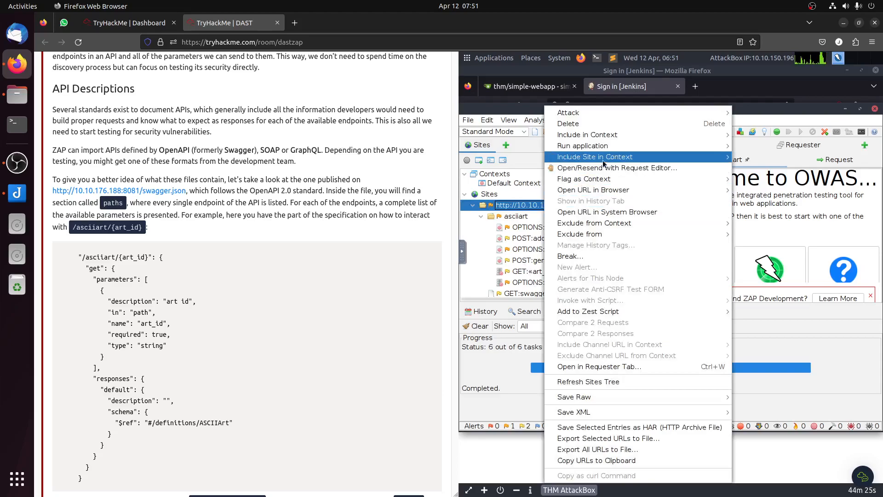
{"action": "mouse_move", "coordinate": [616, 114]}
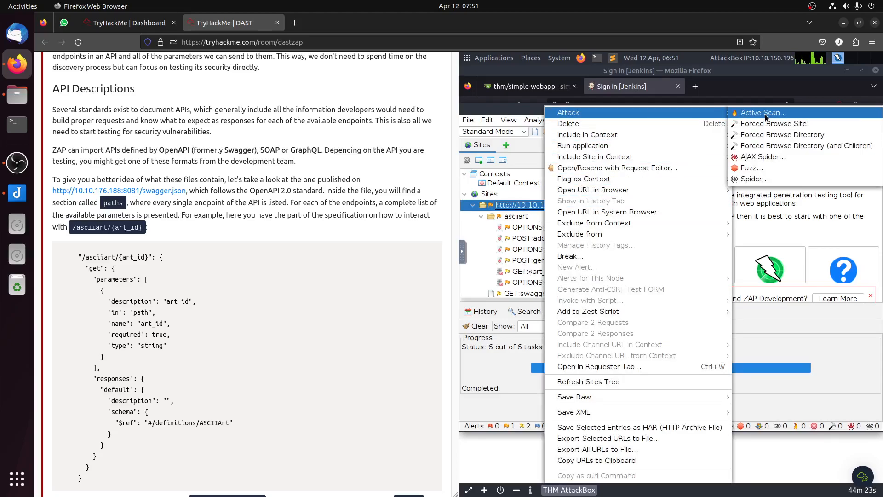
{"action": "left_click", "coordinate": [765, 114]}
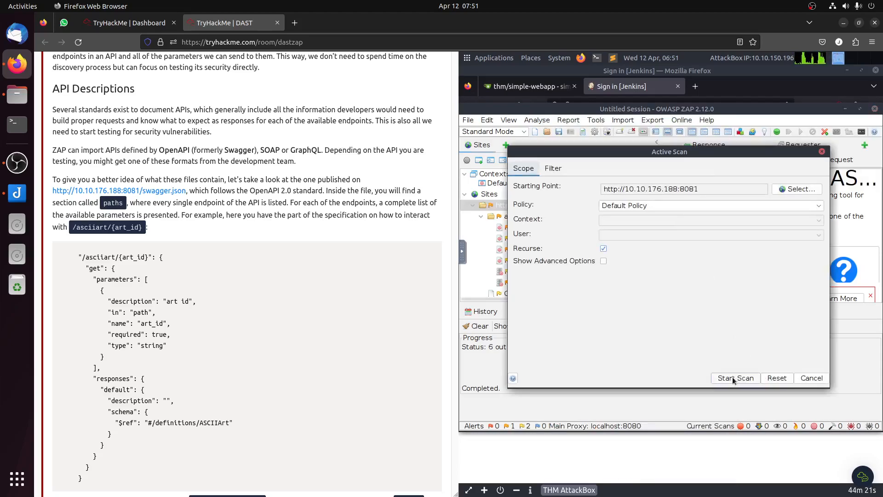
{"action": "left_click", "coordinate": [734, 378]}
Step: Bring the AttackBox's Firefox to the front and sign in to Jenkins with the username and password from Task 7
{"action": "left_click", "coordinate": [736, 457]}
{"action": "left_click", "coordinate": [647, 304]}
{"action": "type", "text": "thm"}
{"action": "key", "text": "Tab"}
{"action": "type", "text": "thm"}
{"action": "key", "text": "Return"}
{"action": "left_click", "coordinate": [695, 225]}
Step: Expand Task 7 in the room and read its description of the Jenkins organisation, repositories, branches and build stages
{"action": "scroll", "coordinate": [269, 253], "scroll_direction": "down", "scroll_amount": 20}
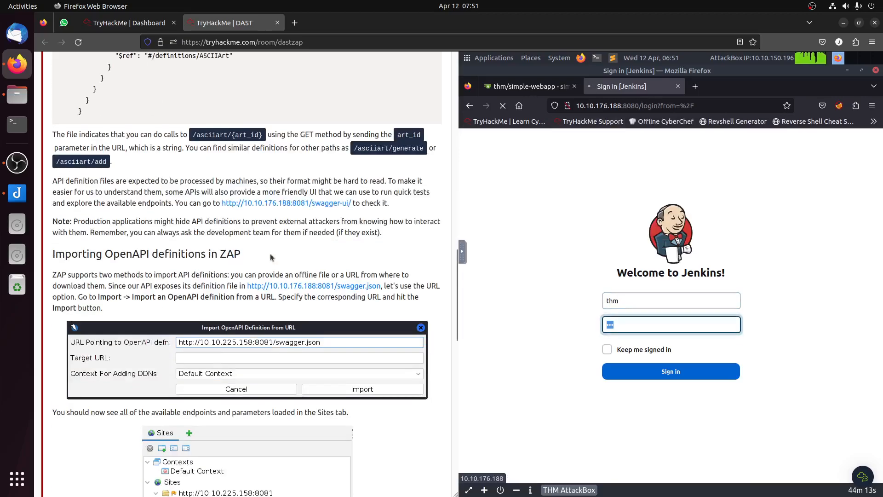
{"action": "scroll", "coordinate": [275, 263], "scroll_direction": "down", "scroll_amount": 3}
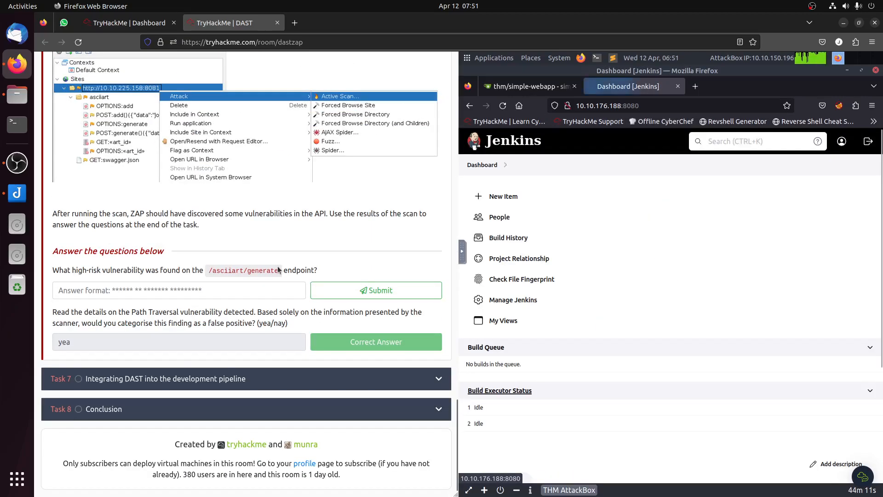
{"action": "left_click", "coordinate": [248, 378]}
{"action": "scroll", "coordinate": [273, 328], "scroll_direction": "down", "scroll_amount": 10}
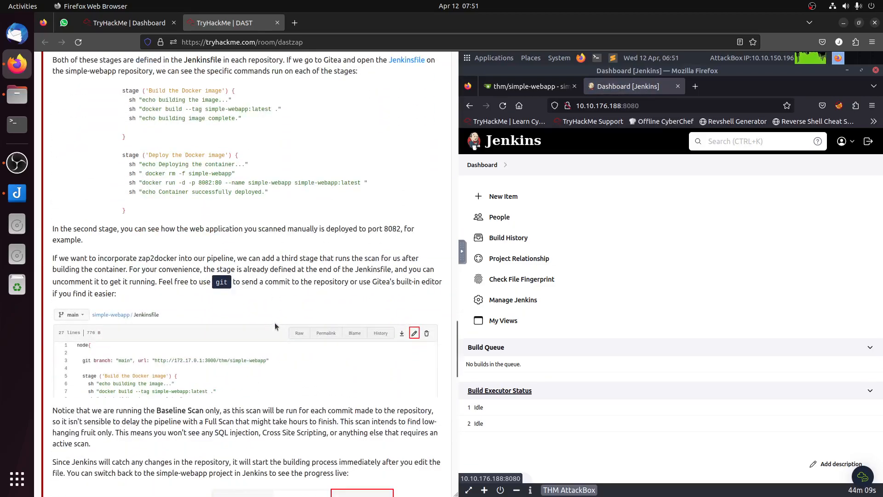
{"action": "scroll", "coordinate": [334, 322], "scroll_direction": "up", "scroll_amount": 7}
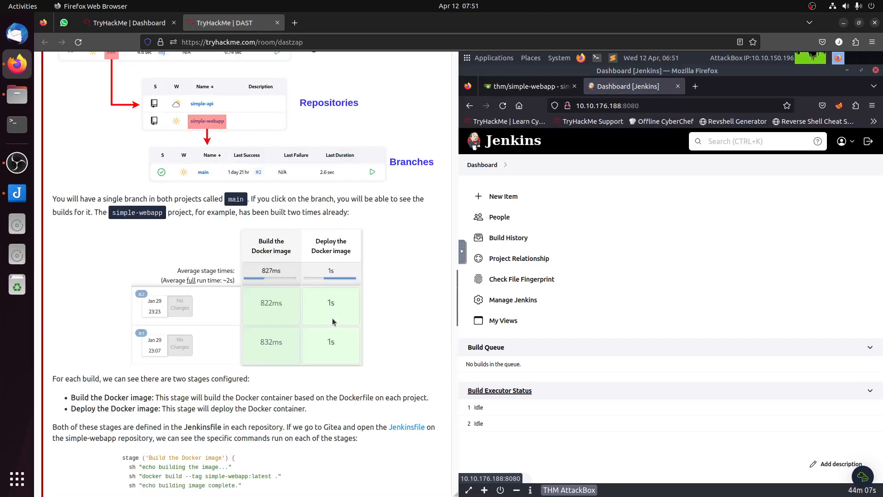
{"action": "scroll", "coordinate": [334, 322], "scroll_direction": "up", "scroll_amount": 5}
{"action": "scroll", "coordinate": [303, 300], "scroll_direction": "down", "scroll_amount": 3}
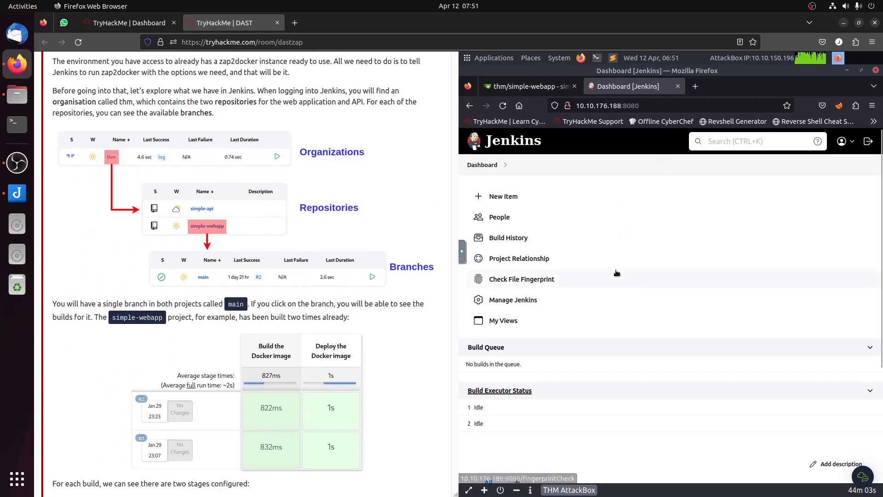
Step: Open the main branch of the thm organisation's simple-webapp project in Jenkins and review its Stage View
{"action": "scroll", "coordinate": [582, 409], "scroll_direction": "down", "scroll_amount": 3}
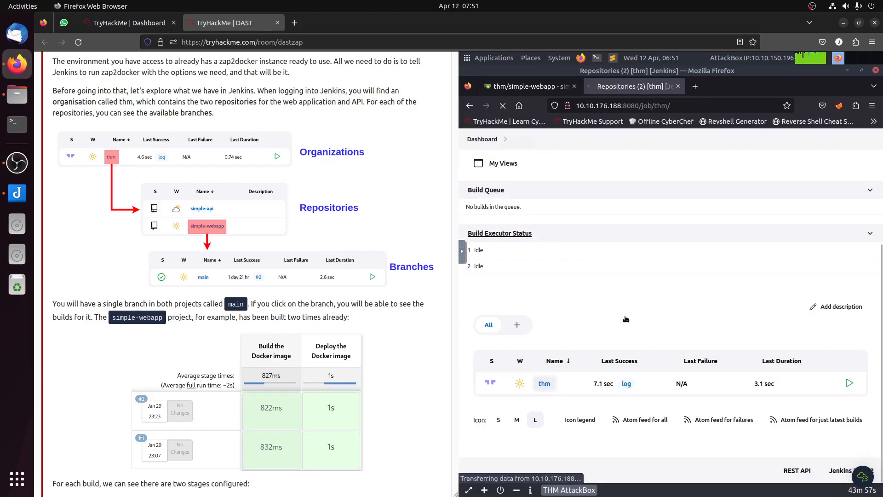
{"action": "scroll", "coordinate": [627, 318], "scroll_direction": "down", "scroll_amount": 8}
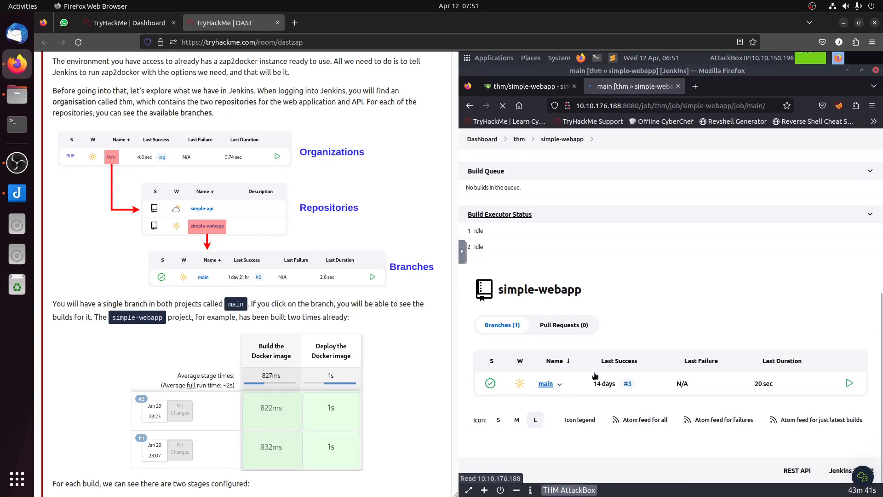
{"action": "scroll", "coordinate": [594, 373], "scroll_direction": "down", "scroll_amount": 3}
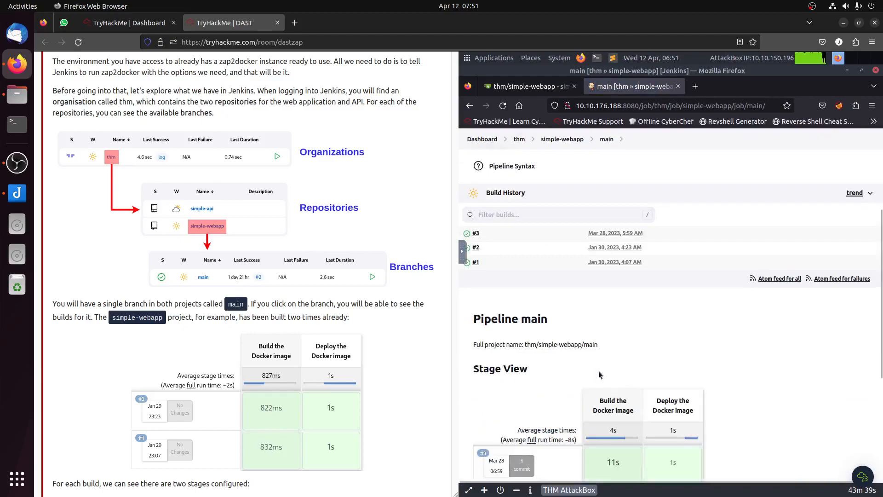
{"action": "scroll", "coordinate": [600, 374], "scroll_direction": "down", "scroll_amount": 4}
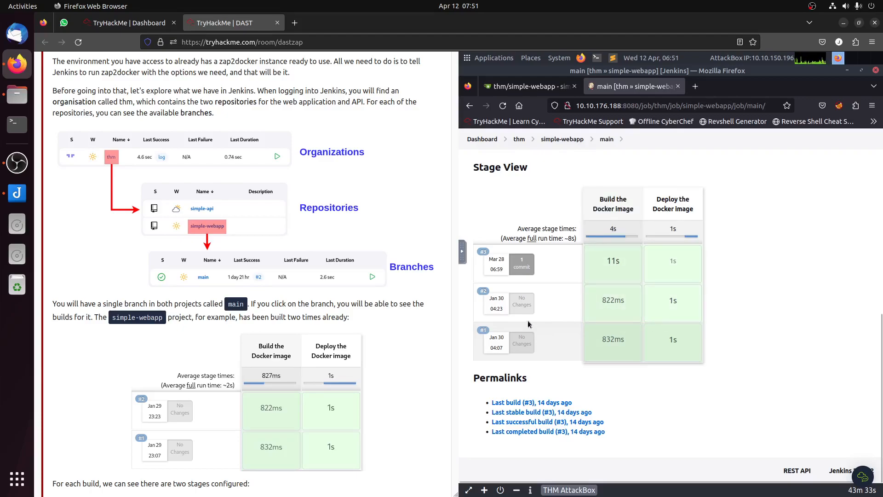
Step: Open simple-webapp's Jenkinsfile in Gitea and examine its build and deploy stages alongside Task 7's explanation of adding a scan stage
{"action": "scroll", "coordinate": [332, 316], "scroll_direction": "down", "scroll_amount": 5}
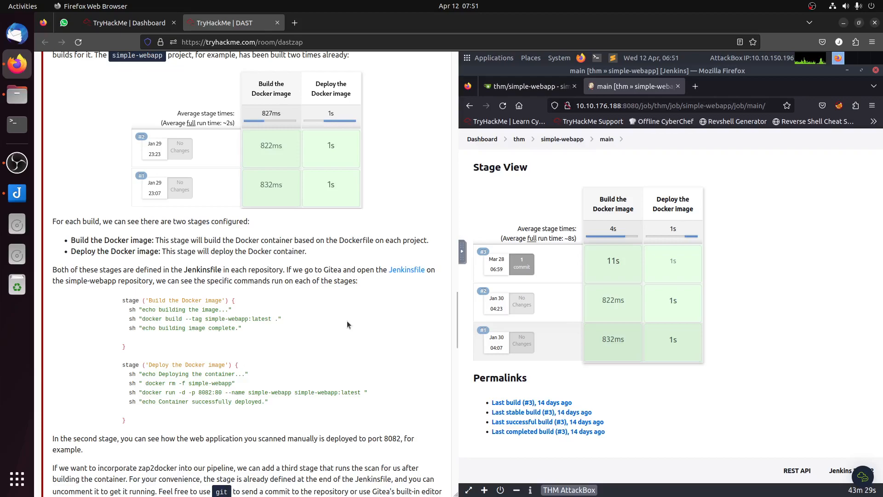
{"action": "left_click", "coordinate": [529, 84]}
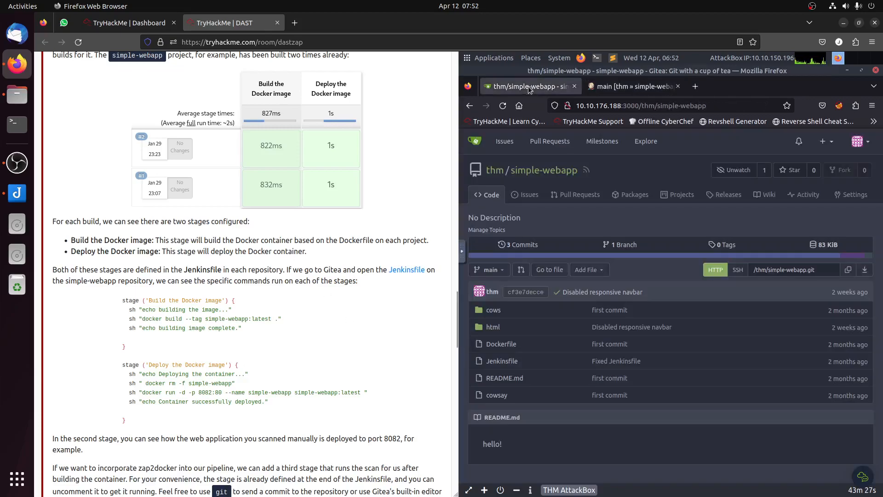
{"action": "left_click", "coordinate": [502, 362]}
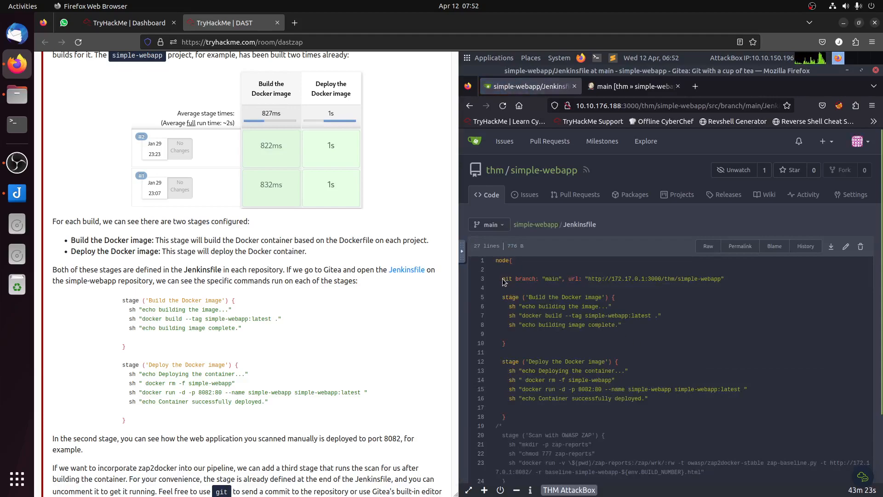
{"action": "left_click_drag", "start_coordinate": [501, 278], "coordinate": [676, 334]}
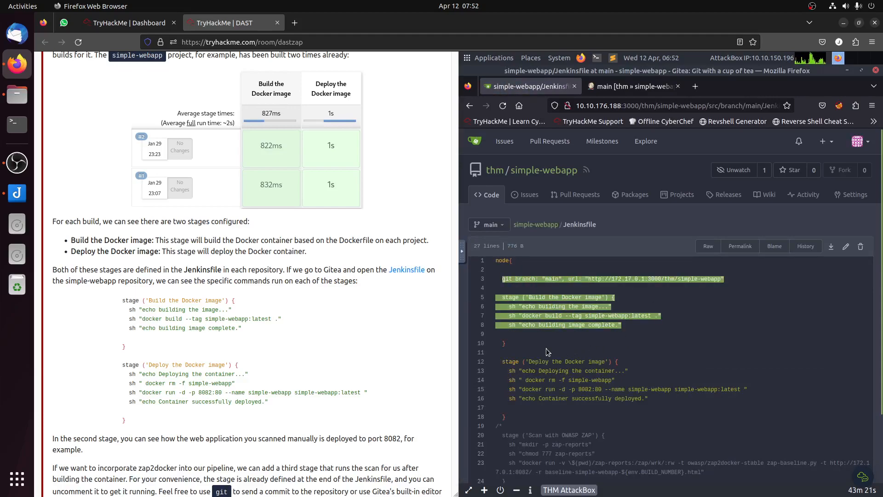
{"action": "left_click", "coordinate": [510, 355]}
{"action": "left_click_drag", "start_coordinate": [510, 355], "coordinate": [649, 400]}
{"action": "scroll", "coordinate": [380, 327], "scroll_direction": "down", "scroll_amount": 3}
{"action": "scroll", "coordinate": [380, 328], "scroll_direction": "down", "scroll_amount": 10}
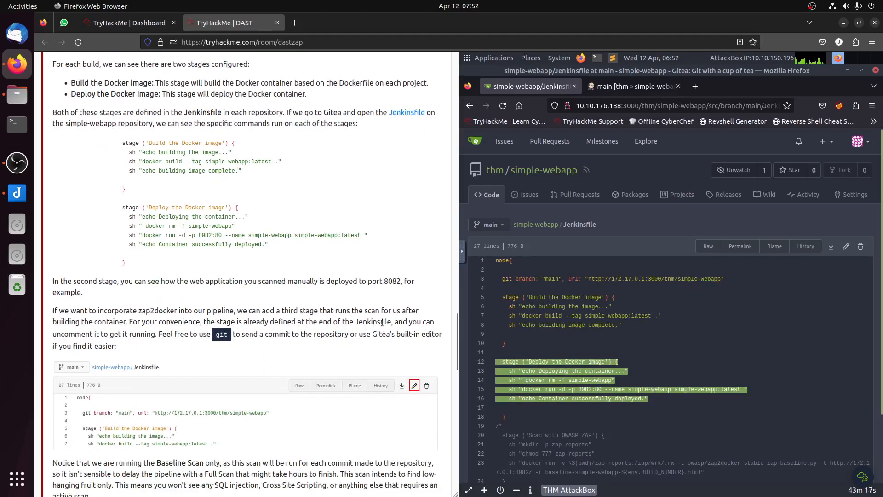
{"action": "scroll", "coordinate": [384, 320], "scroll_direction": "down", "scroll_amount": 1}
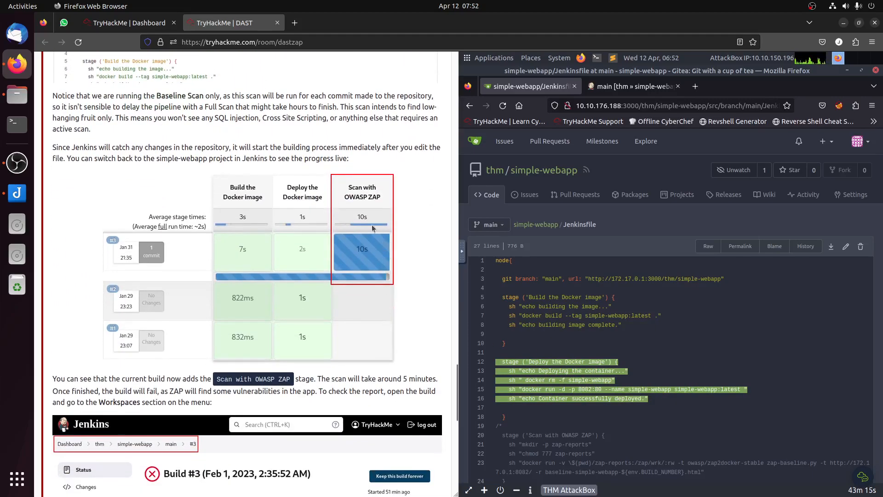
{"action": "scroll", "coordinate": [412, 301], "scroll_direction": "up", "scroll_amount": 4}
Step: Edit the Jenkinsfile to remove the /* and */ markers around the 'Scan with OWASP ZAP' stage and commit directly to the main branch
{"action": "left_click", "coordinate": [577, 411]}
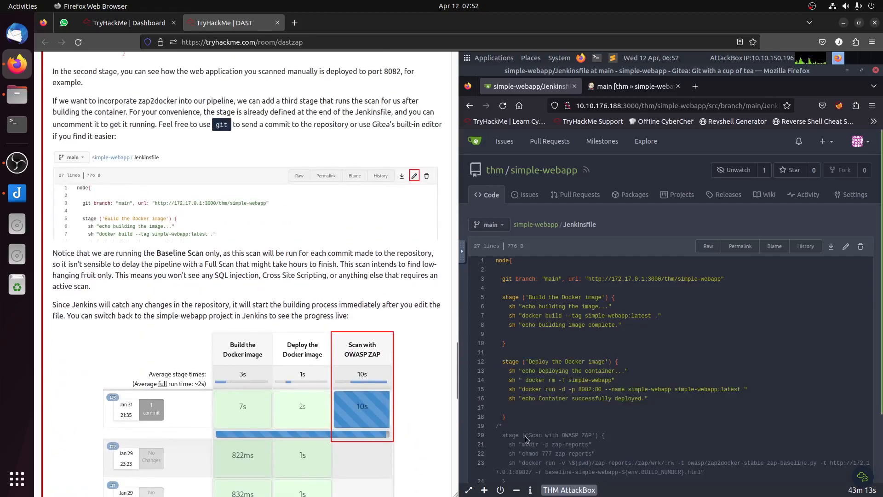
{"action": "left_click_drag", "start_coordinate": [504, 427], "coordinate": [496, 426]}
{"action": "left_click", "coordinate": [846, 246]}
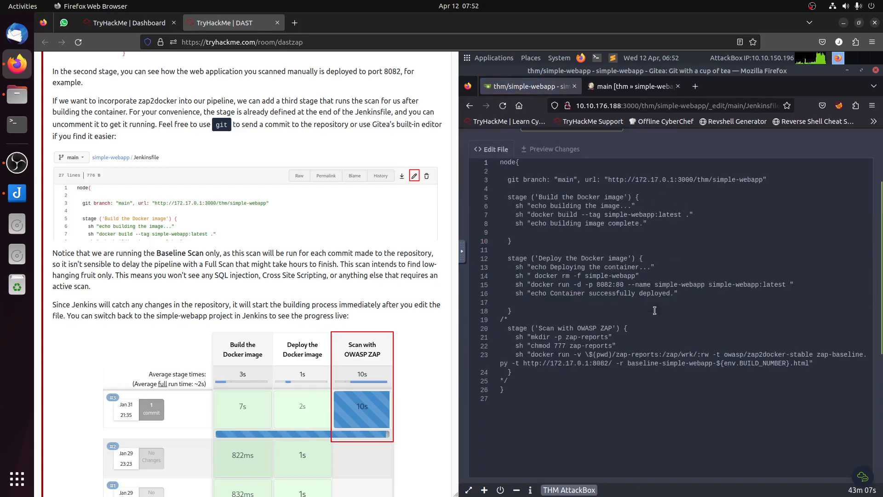
{"action": "left_click_drag", "start_coordinate": [507, 320], "coordinate": [498, 320]}
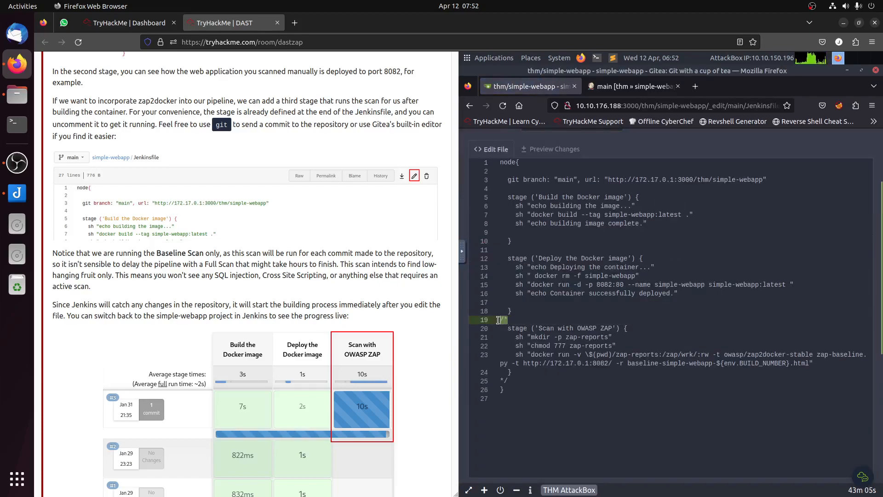
{"action": "key", "text": "BackSpace"}
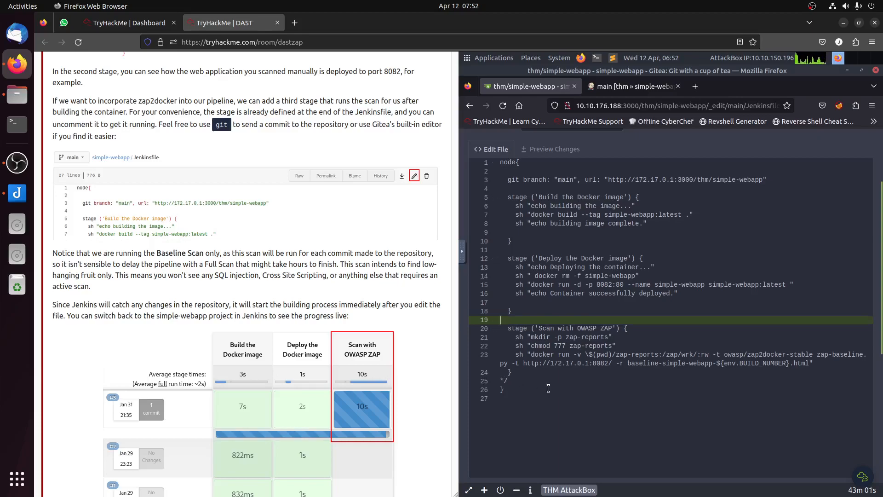
{"action": "key", "text": "Delete"}
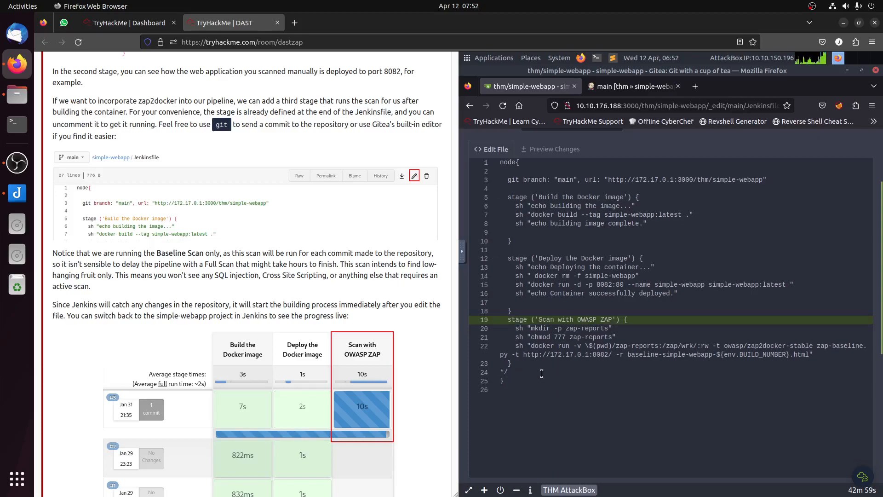
{"action": "key", "text": "ctrl+z"}
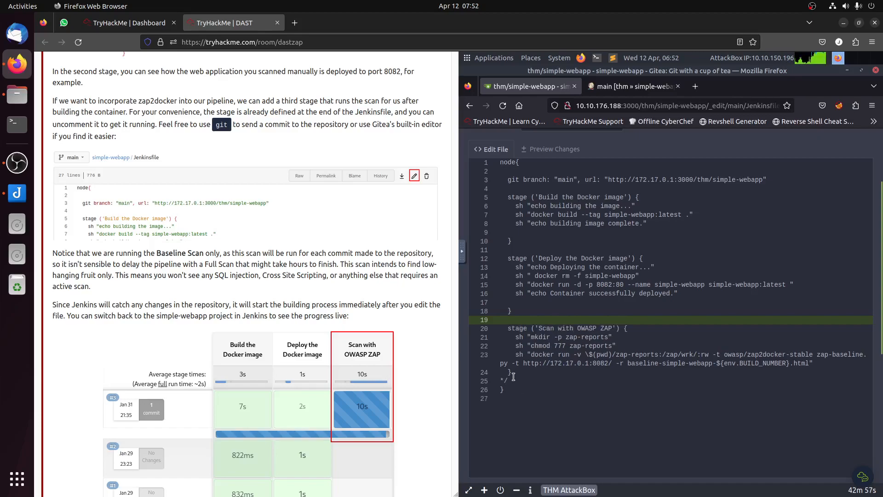
{"action": "left_click_drag", "start_coordinate": [506, 378], "coordinate": [496, 378]}
{"action": "key", "text": "BackSpace"}
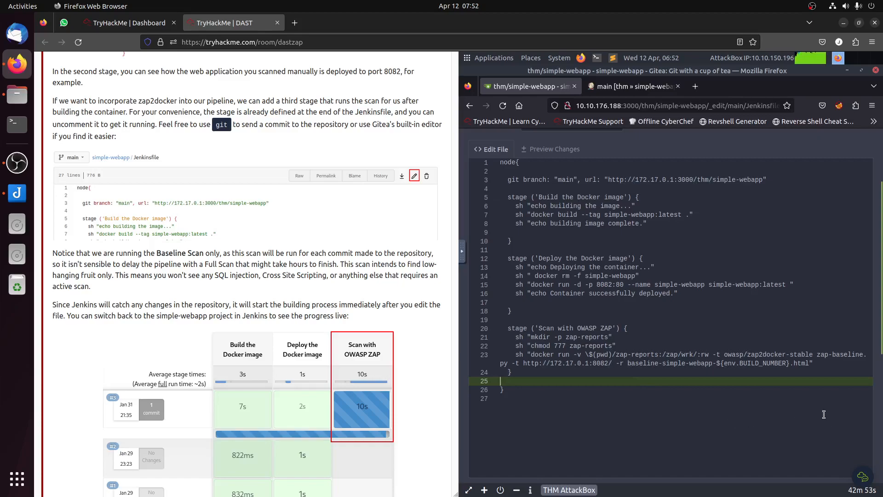
{"action": "scroll", "coordinate": [879, 460], "scroll_direction": "down", "scroll_amount": 5}
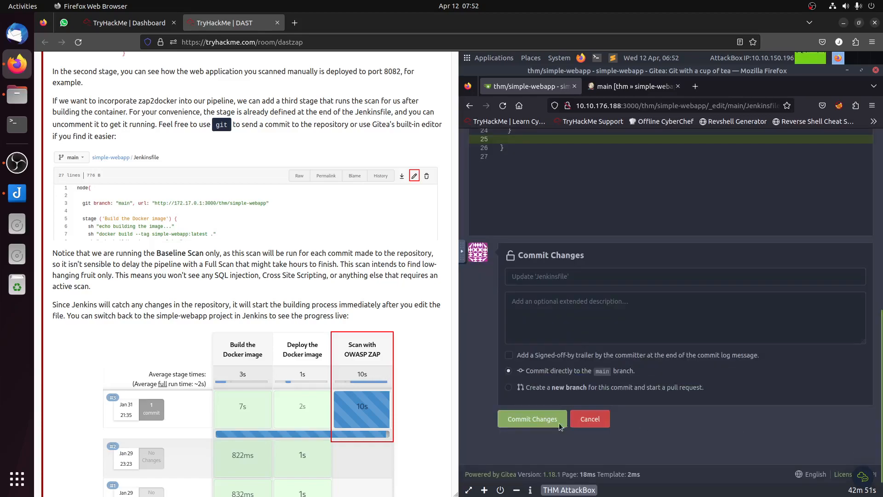
{"action": "left_click", "coordinate": [521, 422]}
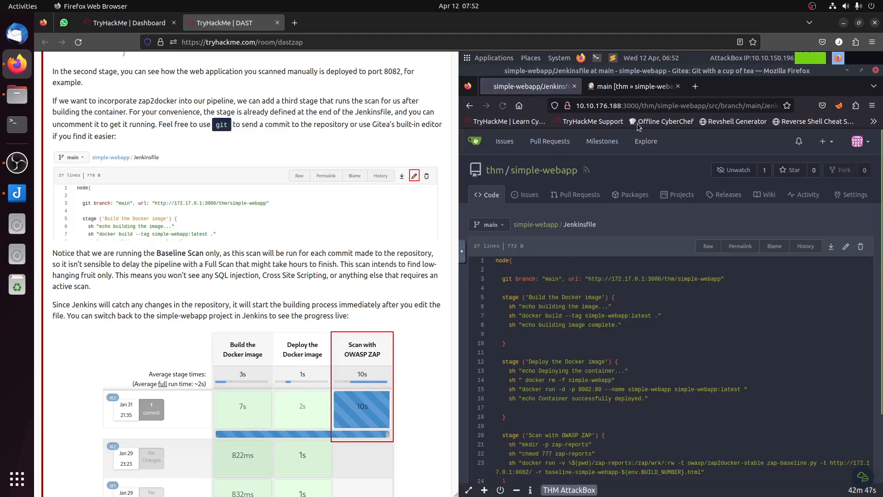
Step: Check simple-webapp's new build in the Jenkins Stage View and view the API scan's alerts in ZAP
{"action": "left_click", "coordinate": [632, 86]}
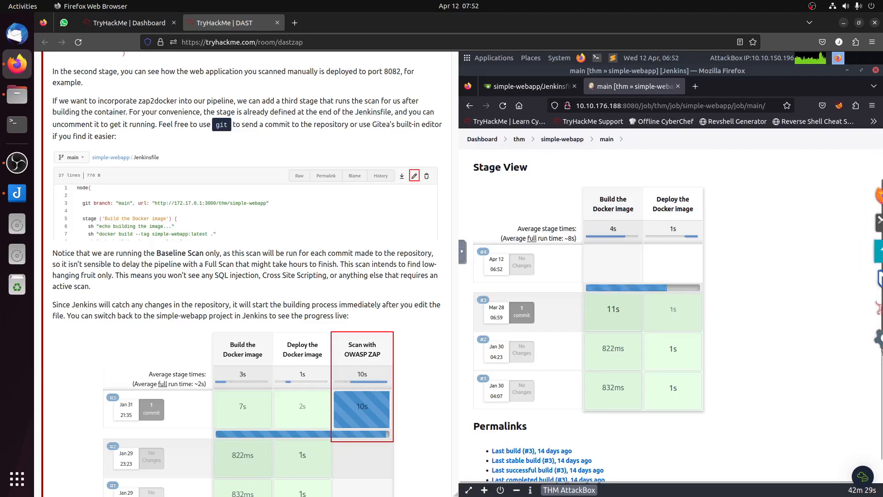
{"action": "left_click", "coordinate": [869, 338]}
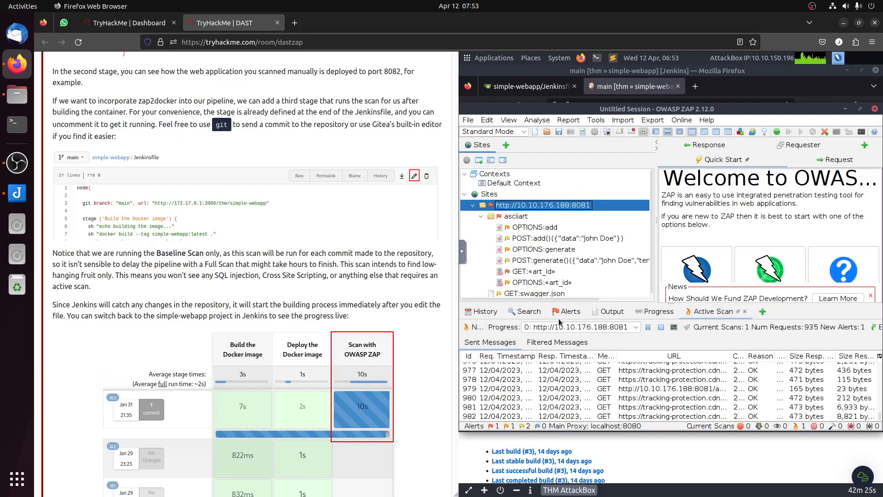
{"action": "left_click", "coordinate": [570, 313]}
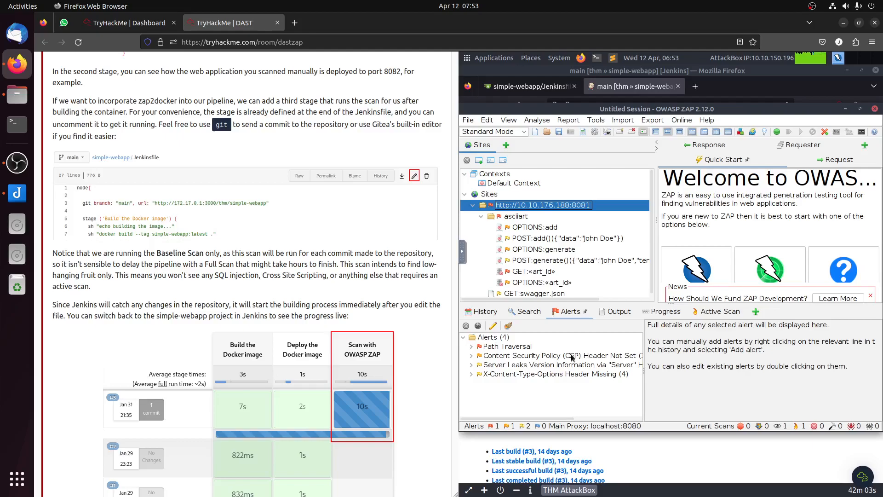
Step: Read Task 7's instructions for retrieving the ZAP report and check the 'Scan with OWASP ZAP' stage's progress in Jenkins
{"action": "scroll", "coordinate": [280, 209], "scroll_direction": "up", "scroll_amount": 6}
{"action": "scroll", "coordinate": [295, 224], "scroll_direction": "down", "scroll_amount": 7}
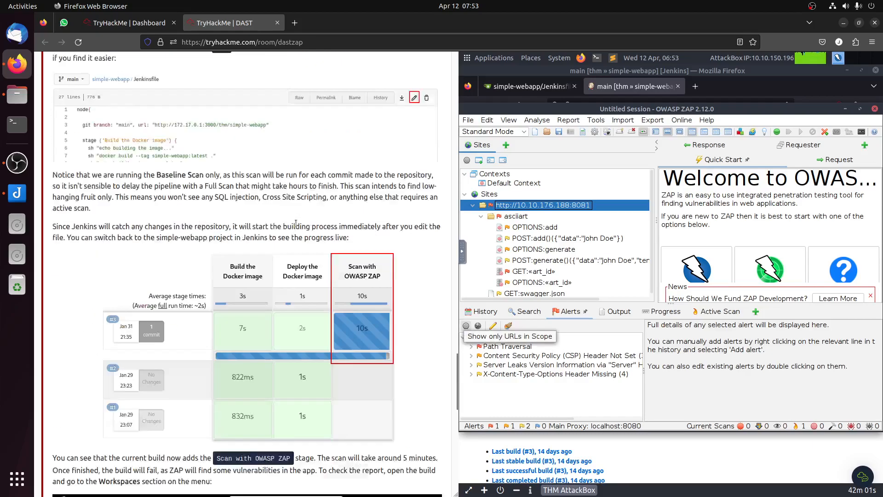
{"action": "scroll", "coordinate": [280, 261], "scroll_direction": "down", "scroll_amount": 8}
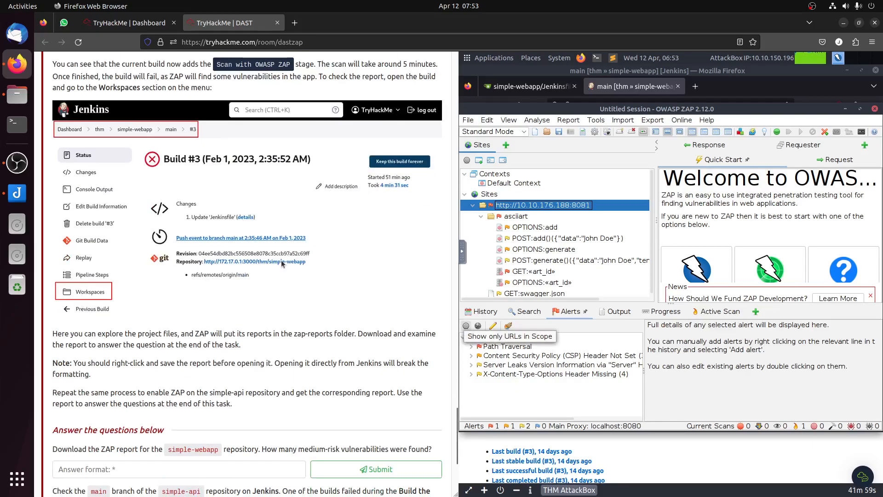
{"action": "left_click", "coordinate": [733, 455]}
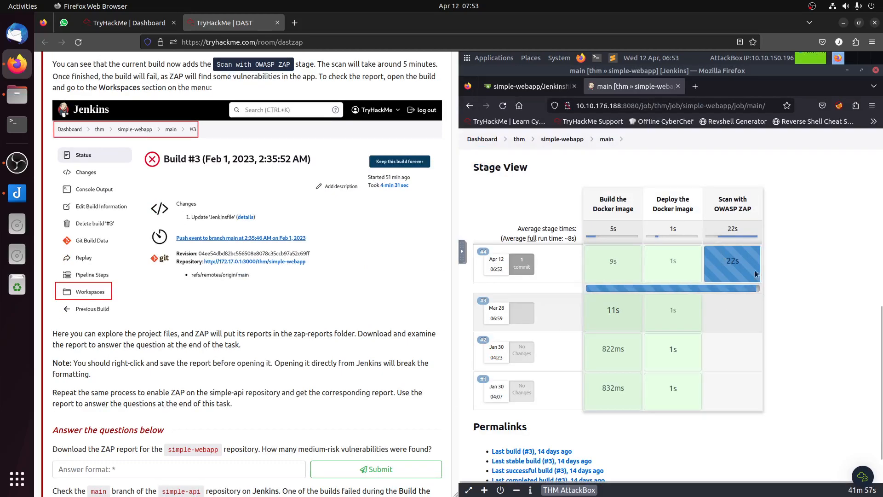
Step: Review Task 7's questions about the ZAP reports and bring the OWASP ZAP window to the front
{"action": "scroll", "coordinate": [301, 302], "scroll_direction": "down", "scroll_amount": 4}
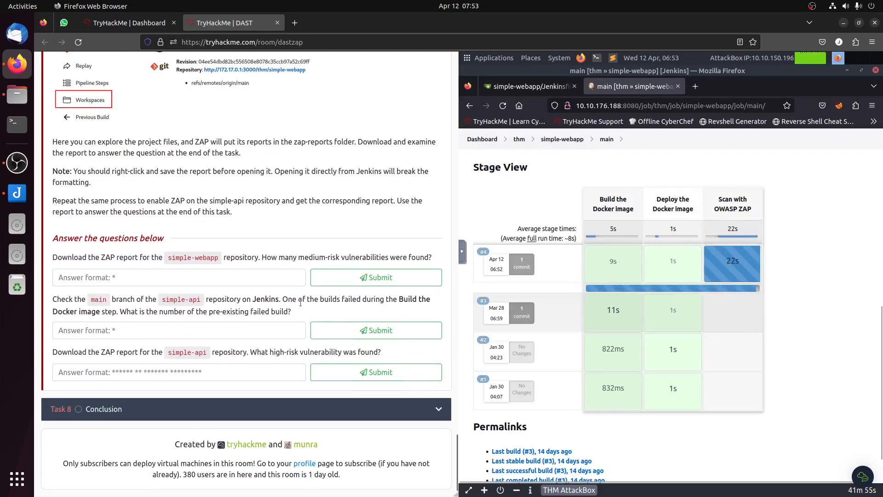
{"action": "scroll", "coordinate": [302, 302], "scroll_direction": "up", "scroll_amount": 4}
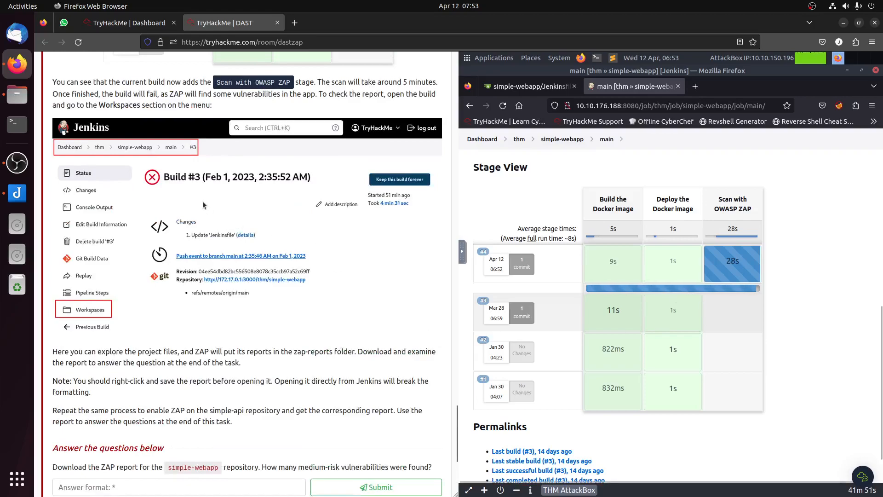
{"action": "mouse_move", "coordinate": [879, 343]}
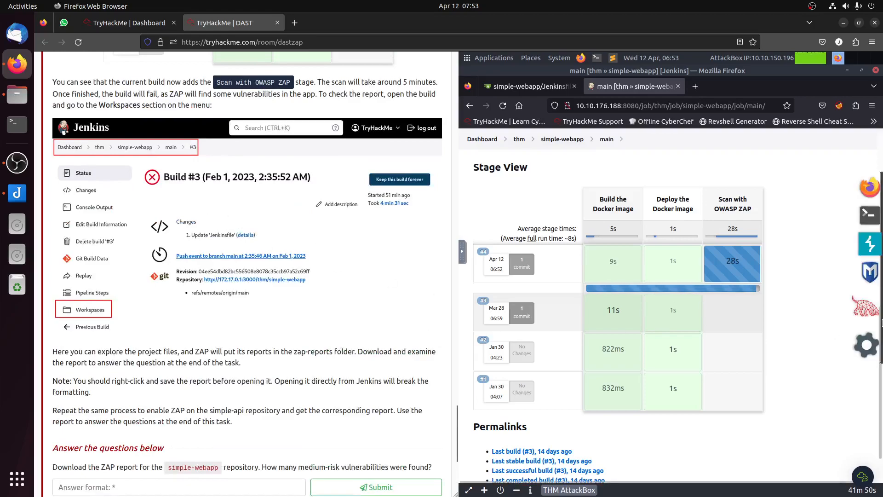
{"action": "left_click", "coordinate": [866, 343]}
Step: Open Task 6 in the room and reread its explanation of API descriptions and importing OpenAPI definitions in ZAP
{"action": "scroll", "coordinate": [272, 274], "scroll_direction": "up", "scroll_amount": 15}
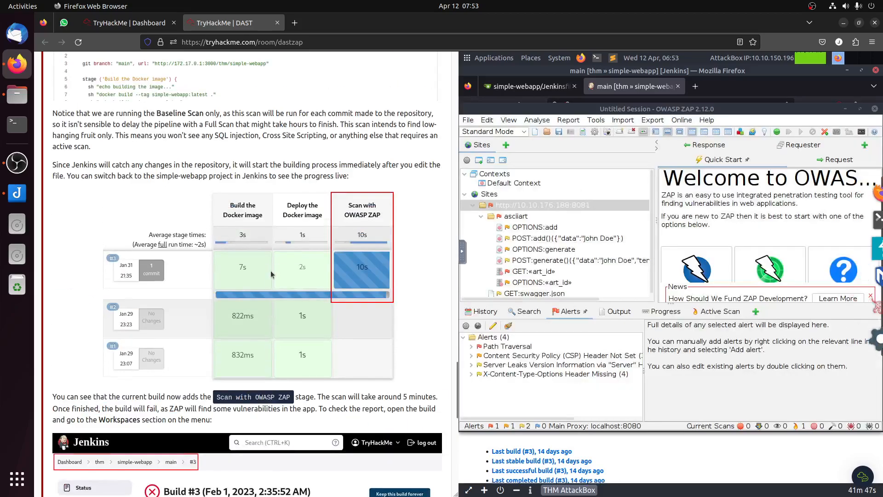
{"action": "scroll", "coordinate": [269, 274], "scroll_direction": "up", "scroll_amount": 20}
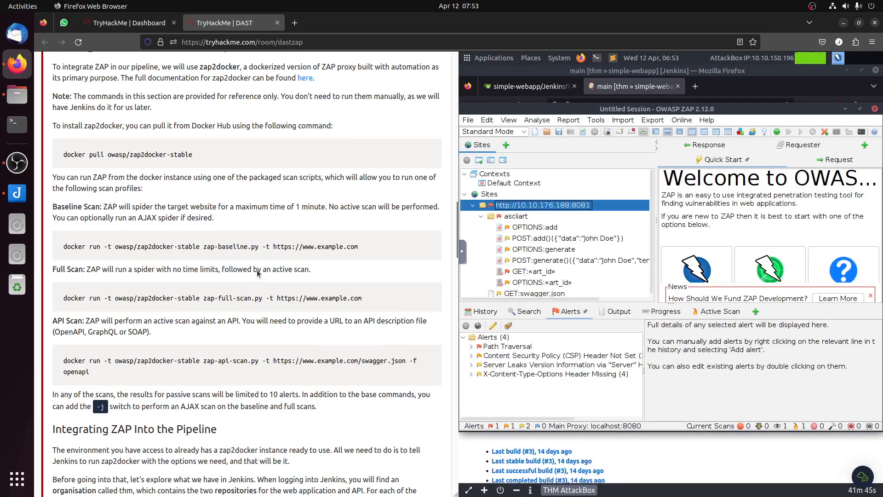
{"action": "scroll", "coordinate": [252, 270], "scroll_direction": "up", "scroll_amount": 9}
{"action": "left_click", "coordinate": [143, 239]}
{"action": "scroll", "coordinate": [143, 239], "scroll_direction": "down", "scroll_amount": 6}
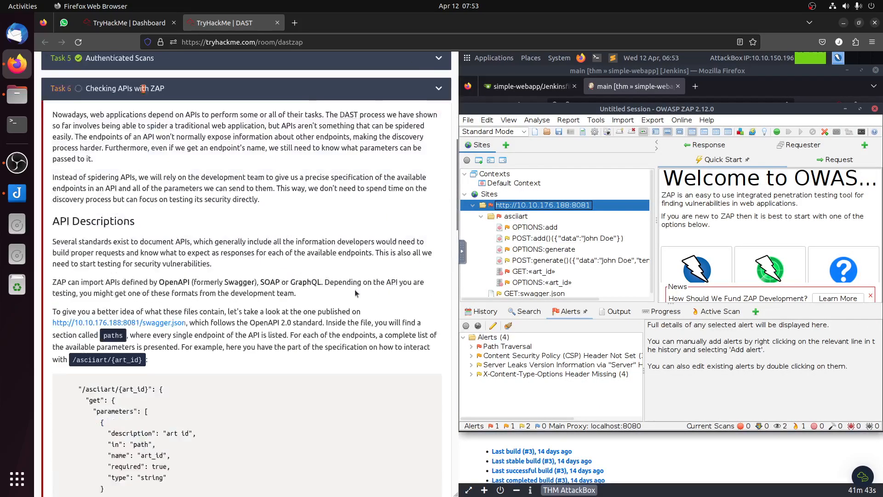
{"action": "scroll", "coordinate": [355, 289], "scroll_direction": "up", "scroll_amount": 4}
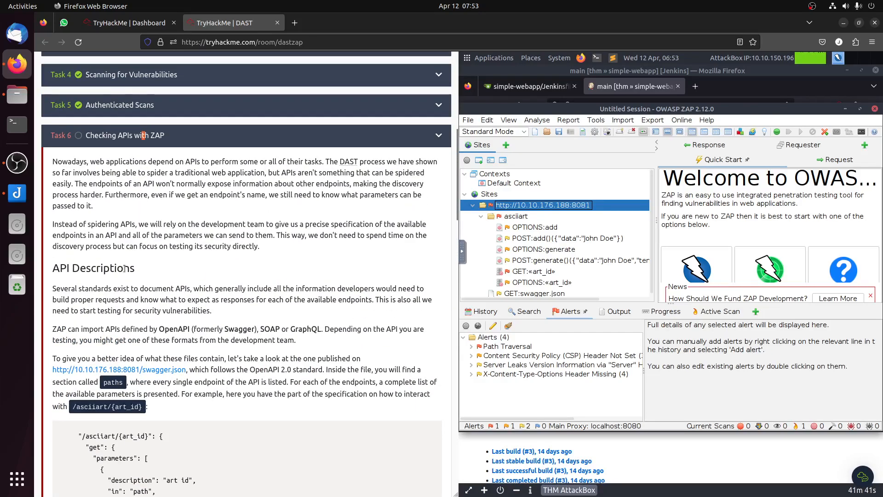
{"action": "left_click_drag", "start_coordinate": [259, 329], "coordinate": [338, 336]}
{"action": "scroll", "coordinate": [338, 336], "scroll_direction": "down", "scroll_amount": 4}
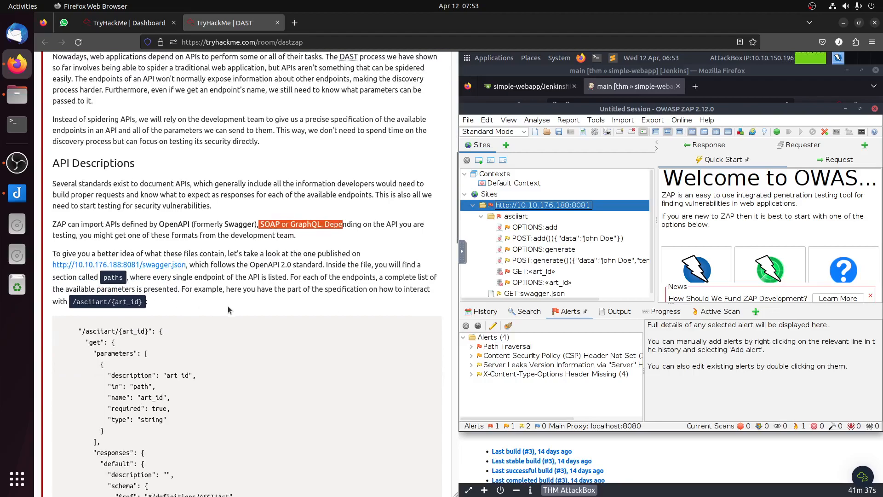
{"action": "scroll", "coordinate": [140, 133], "scroll_direction": "down", "scroll_amount": 6}
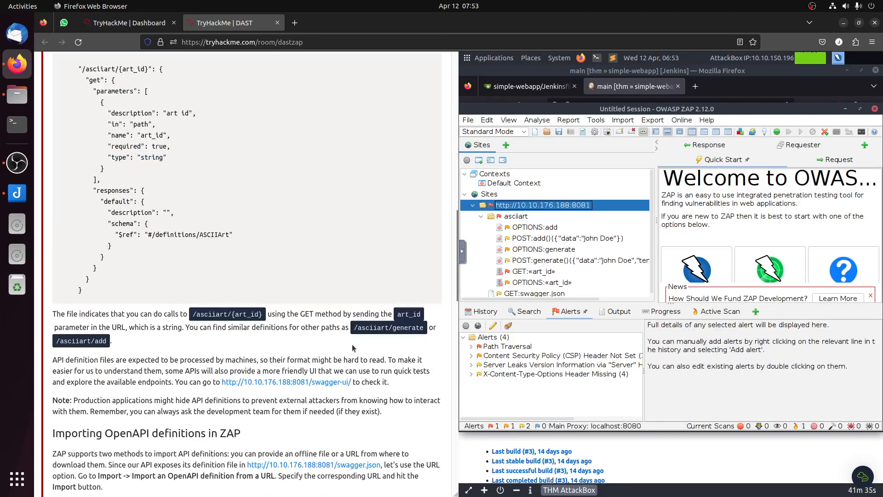
{"action": "scroll", "coordinate": [359, 343], "scroll_direction": "down", "scroll_amount": 4}
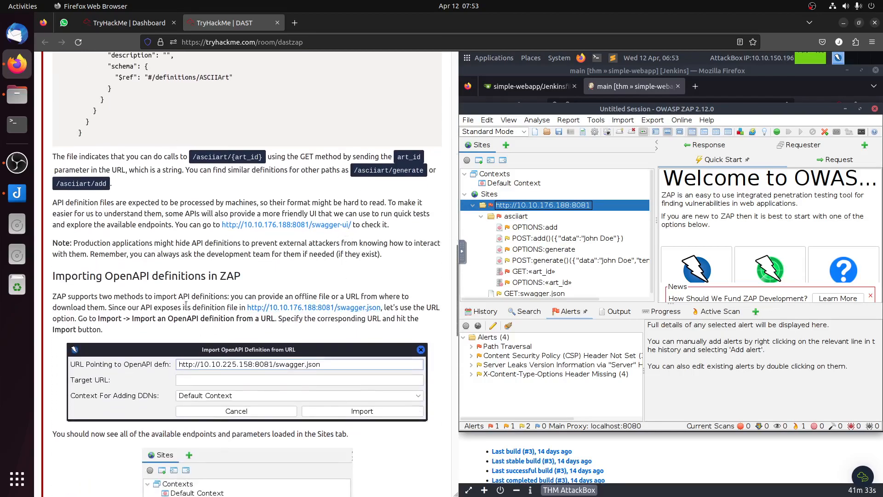
{"action": "scroll", "coordinate": [186, 306], "scroll_direction": "down", "scroll_amount": 8}
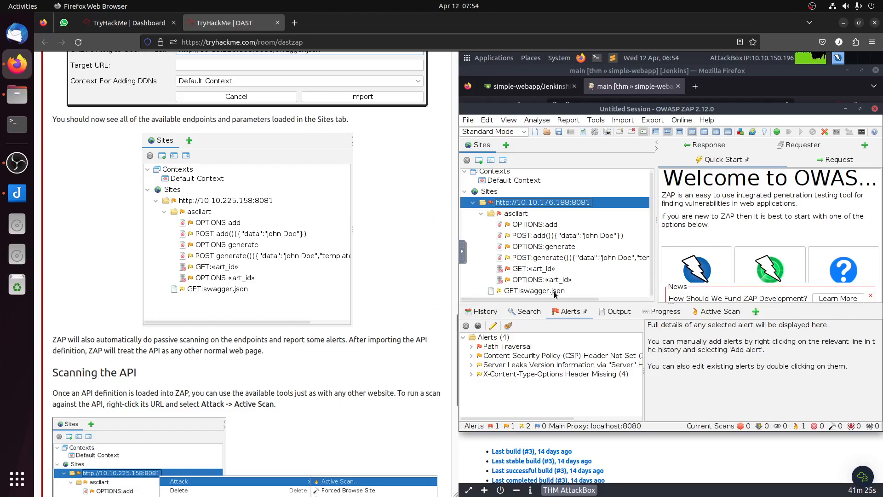
Step: Step through the imported asciiart endpoints in ZAP's site tree, from OPTIONS:«art_id» up to OPTIONS:add
{"action": "left_click", "coordinate": [555, 283]}
{"action": "left_click", "coordinate": [551, 267]}
{"action": "left_click", "coordinate": [556, 256]}
{"action": "left_click", "coordinate": [560, 236]}
{"action": "left_click", "coordinate": [551, 223]}
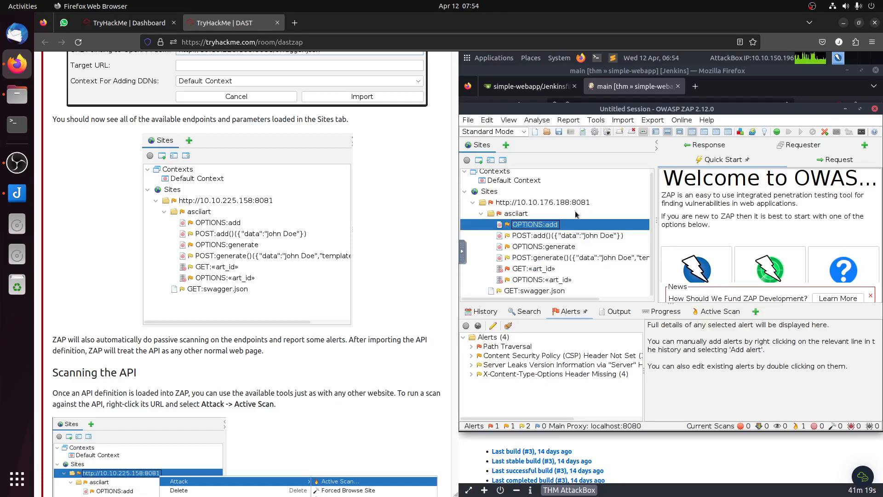
Step: Review Task 6's instructions on importing the swagger.json definition and scanning the API, down to the task's questions
{"action": "scroll", "coordinate": [299, 246], "scroll_direction": "up", "scroll_amount": 15}
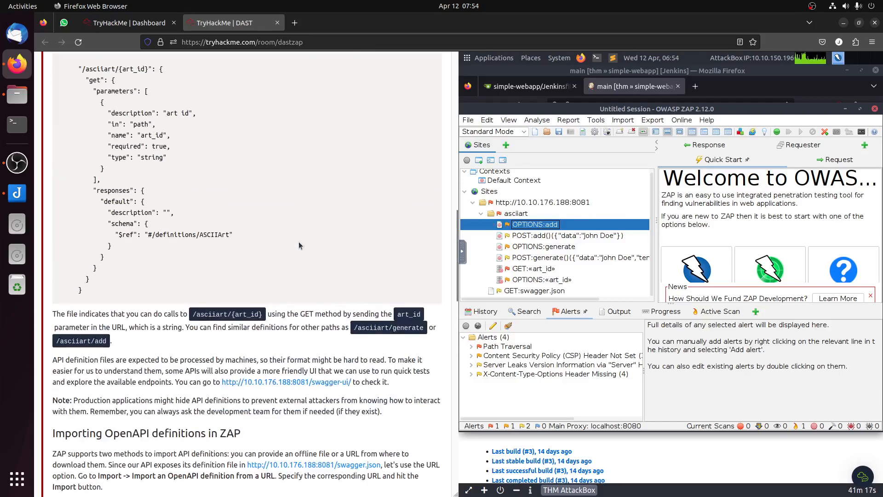
{"action": "scroll", "coordinate": [299, 246], "scroll_direction": "up", "scroll_amount": 10}
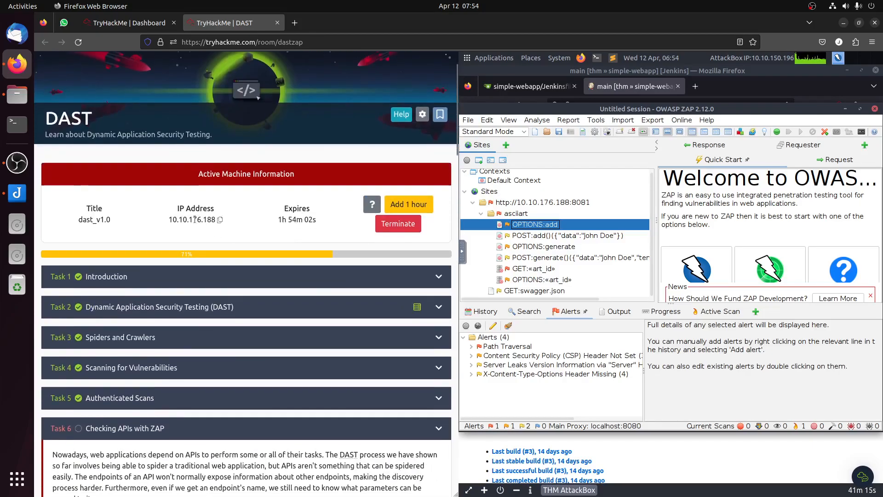
{"action": "scroll", "coordinate": [237, 222], "scroll_direction": "down", "scroll_amount": 20}
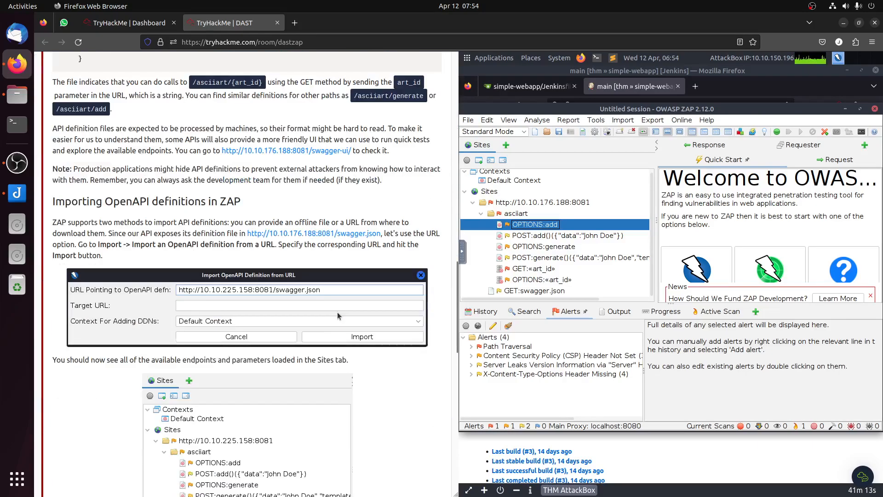
{"action": "scroll", "coordinate": [342, 322], "scroll_direction": "up", "scroll_amount": 6}
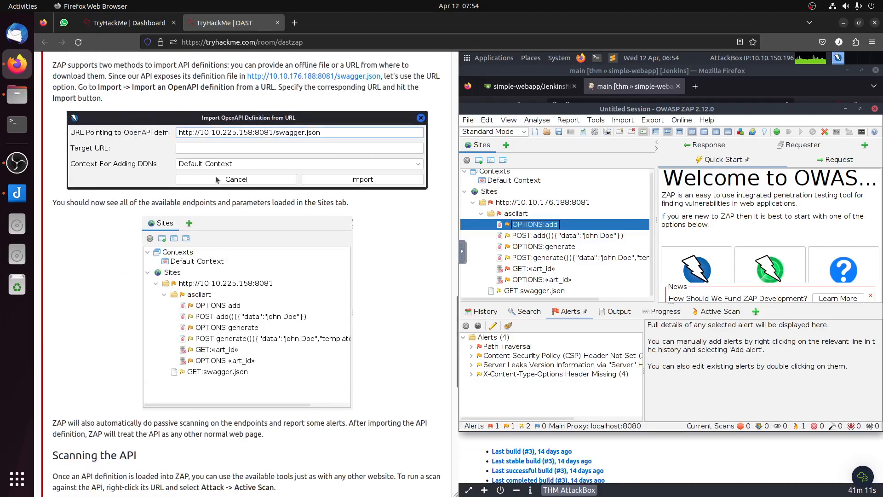
{"action": "scroll", "coordinate": [364, 313], "scroll_direction": "down", "scroll_amount": 3}
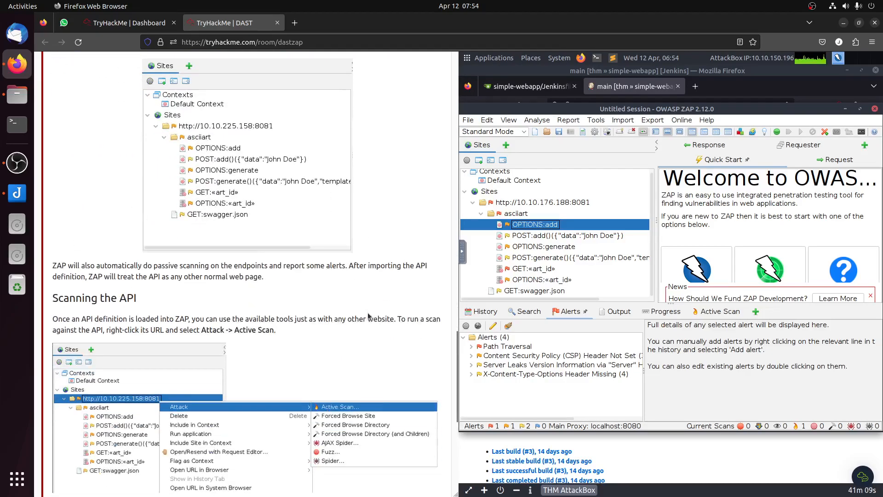
{"action": "scroll", "coordinate": [368, 313], "scroll_direction": "down", "scroll_amount": 5}
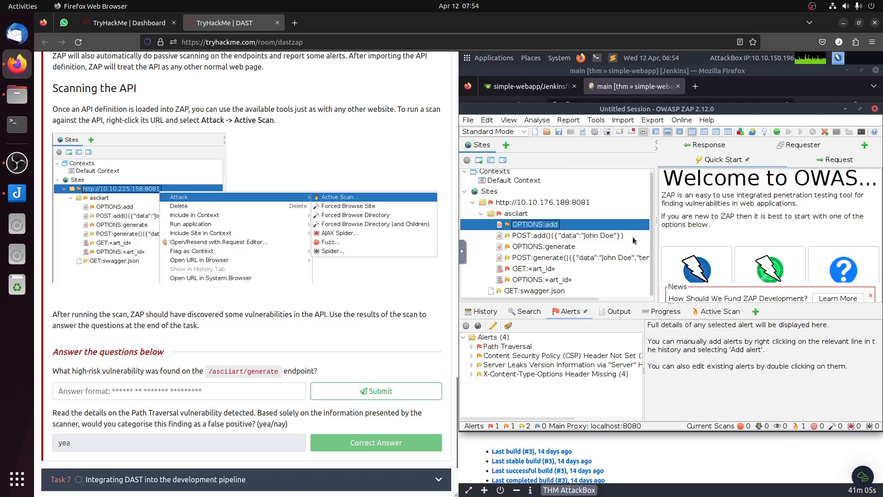
{"action": "double_click", "coordinate": [511, 204]}
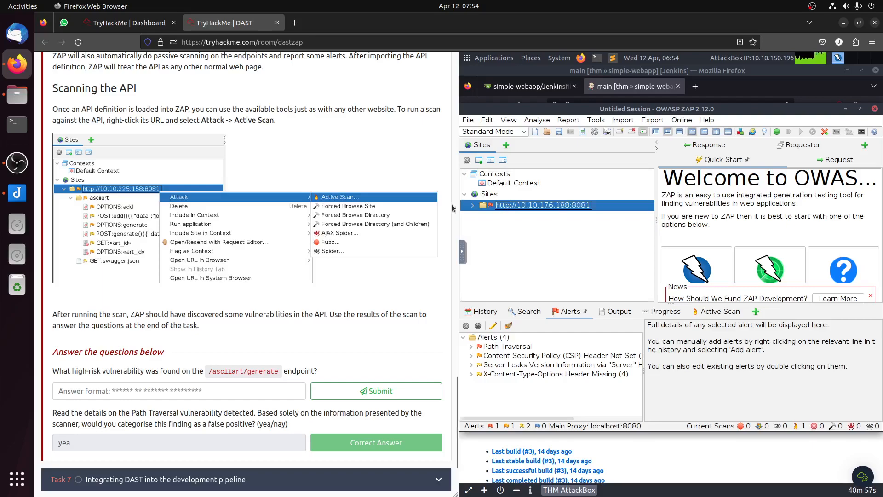
{"action": "left_click", "coordinate": [471, 205]}
{"action": "double_click", "coordinate": [514, 217]}
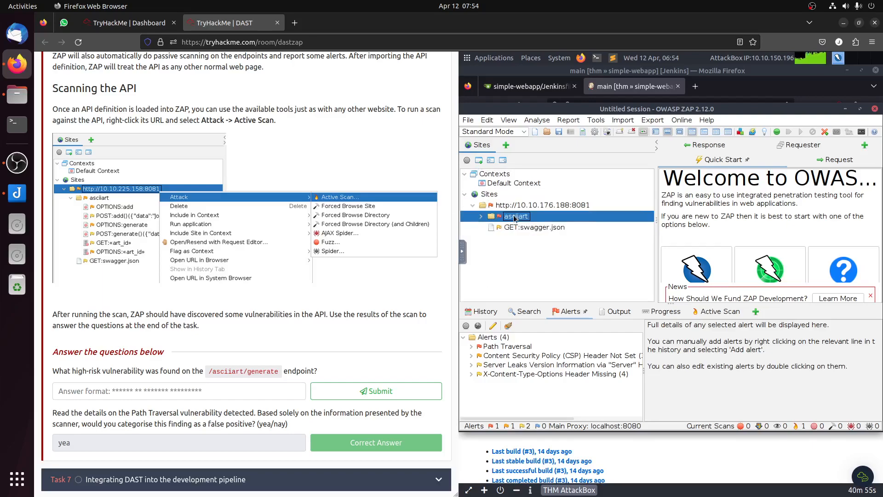
{"action": "right_click", "coordinate": [515, 218]}
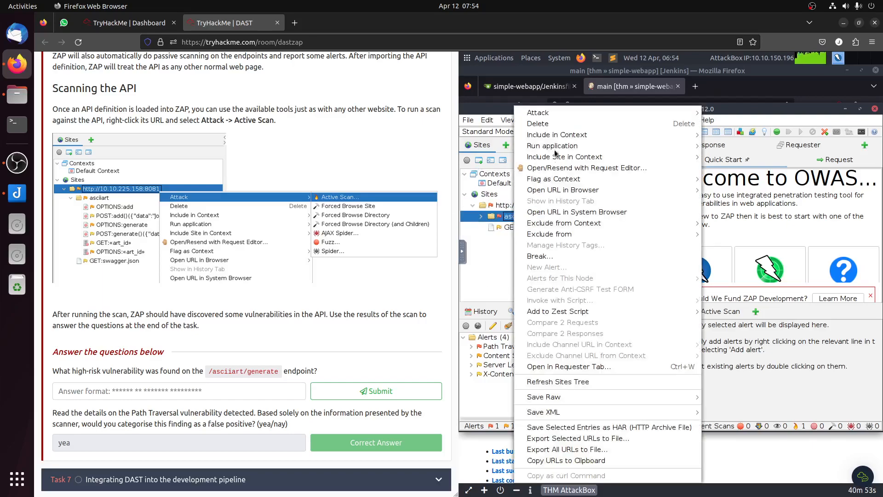
{"action": "mouse_move", "coordinate": [571, 118]}
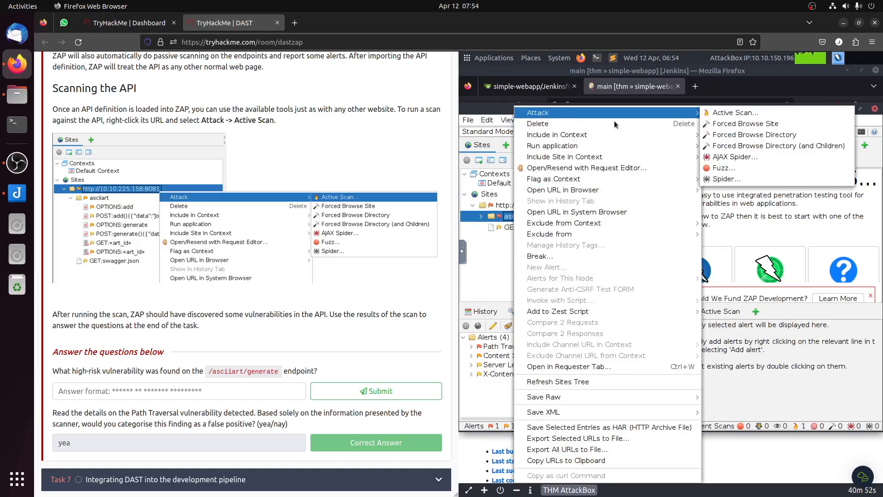
{"action": "left_click", "coordinate": [738, 113]}
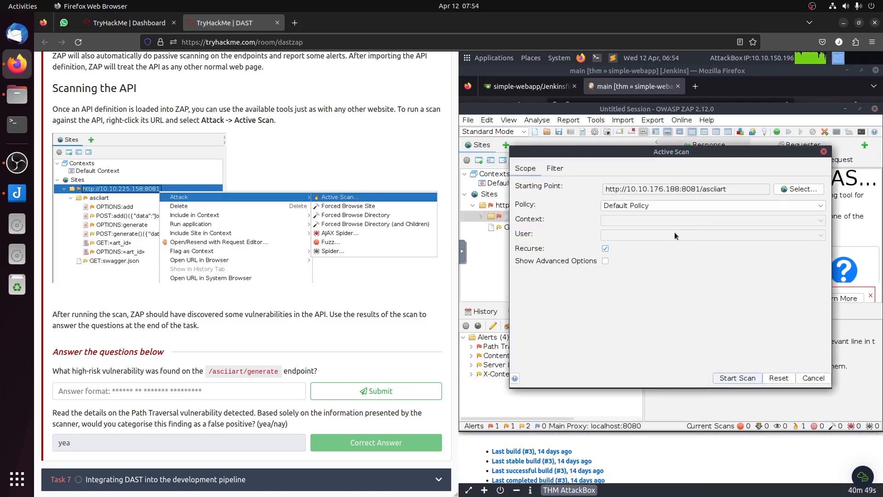
{"action": "left_click", "coordinate": [739, 379]}
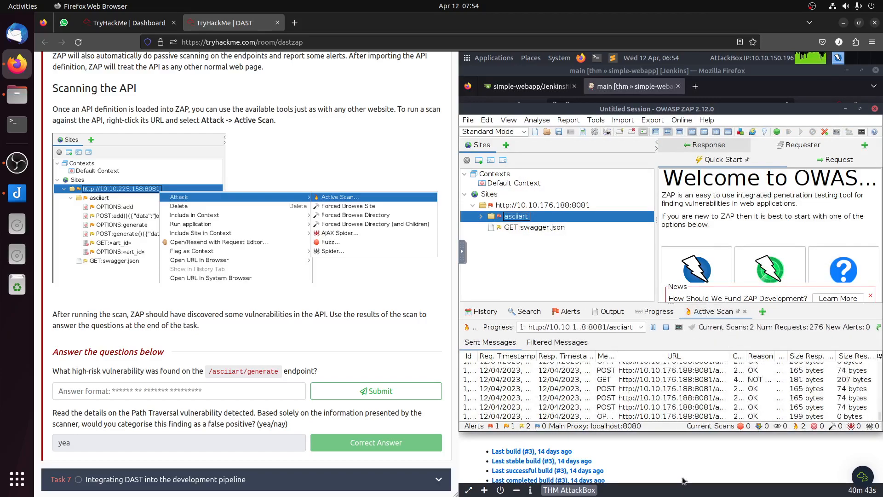
Step: Return to the Jenkins Stage View and reopen Task 7 to read how to retrieve the ZAP report from a build's workspace
{"action": "left_click", "coordinate": [682, 460]}
{"action": "scroll", "coordinate": [259, 351], "scroll_direction": "down", "scroll_amount": 2}
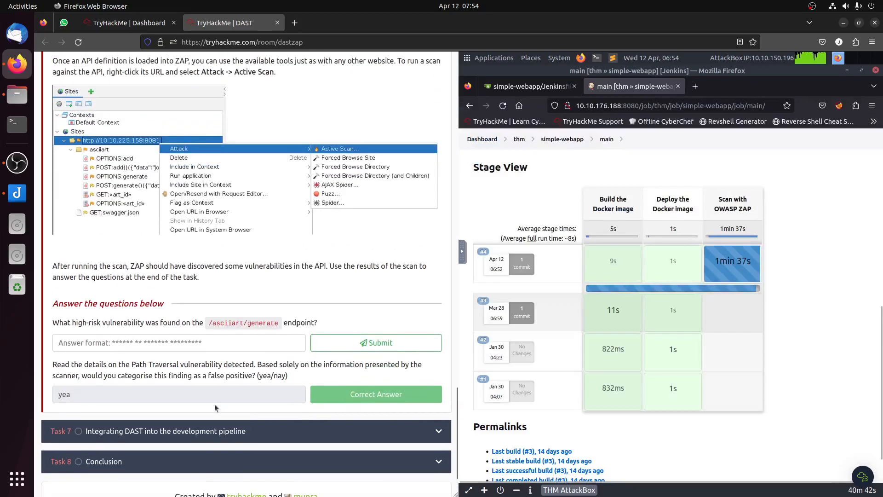
{"action": "left_click", "coordinate": [197, 430]}
{"action": "scroll", "coordinate": [304, 358], "scroll_direction": "down", "scroll_amount": 15}
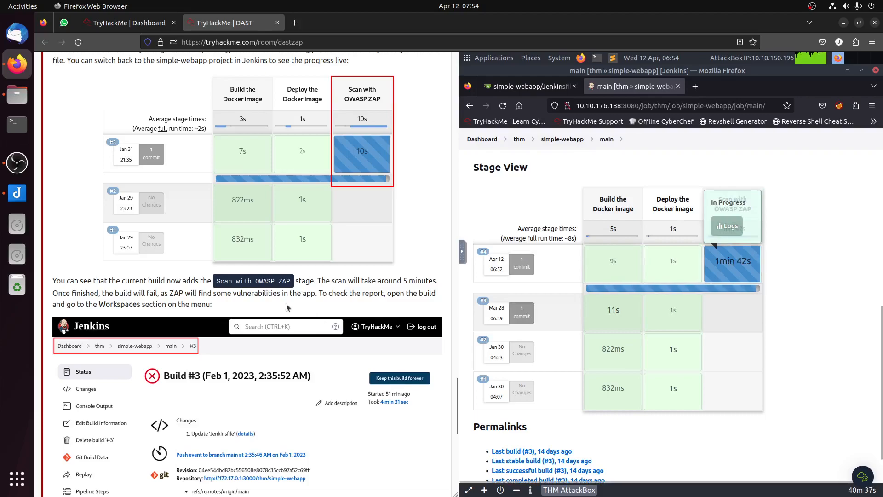
{"action": "scroll", "coordinate": [286, 304], "scroll_direction": "down", "scroll_amount": 5}
{"action": "scroll", "coordinate": [286, 303], "scroll_direction": "down", "scroll_amount": 3}
{"action": "scroll", "coordinate": [288, 304], "scroll_direction": "up", "scroll_amount": 2}
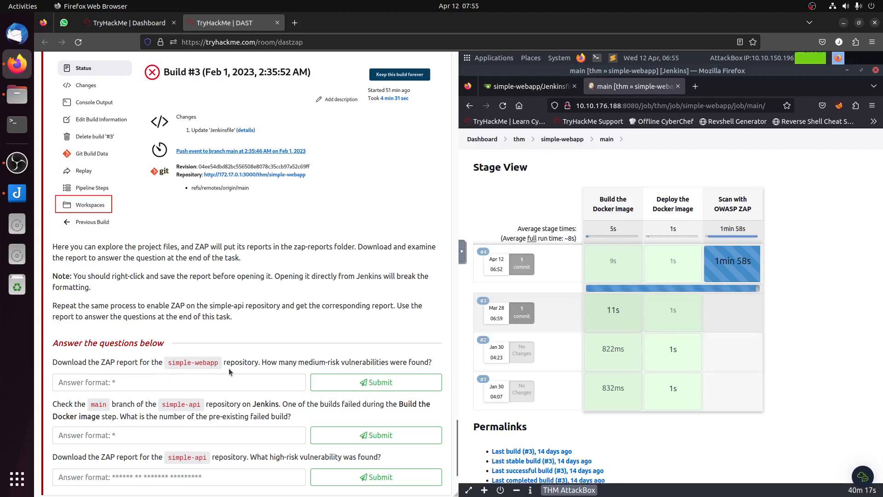
{"action": "scroll", "coordinate": [297, 366], "scroll_direction": "up", "scroll_amount": 3}
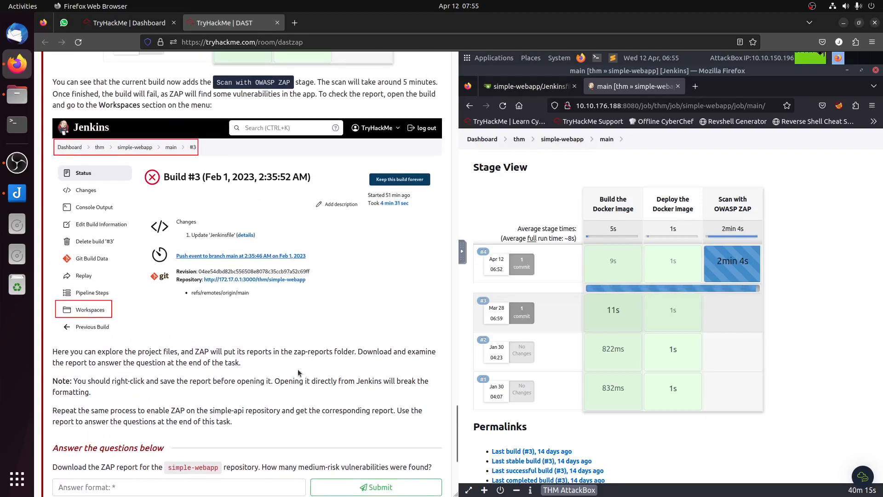
Step: Open simple-webapp's build #4 in Jenkins and examine its Workspaces page and Status details
{"action": "scroll", "coordinate": [727, 361], "scroll_direction": "up", "scroll_amount": 10}
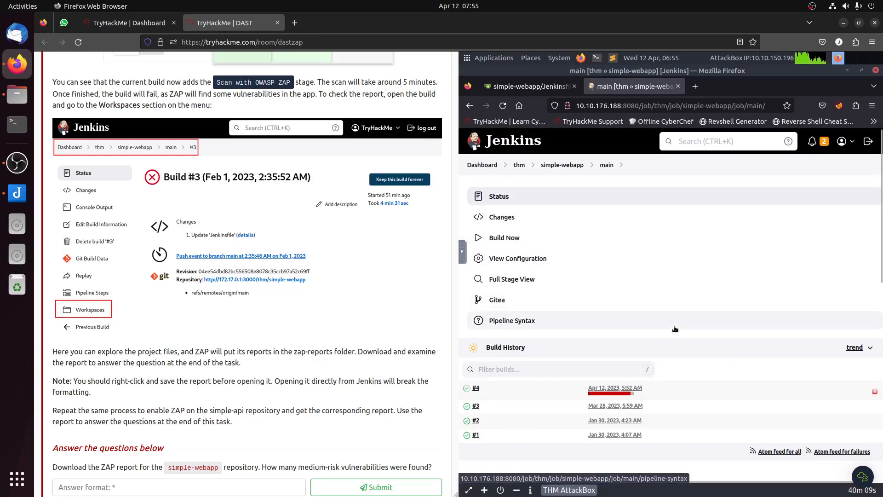
{"action": "left_click", "coordinate": [476, 388]}
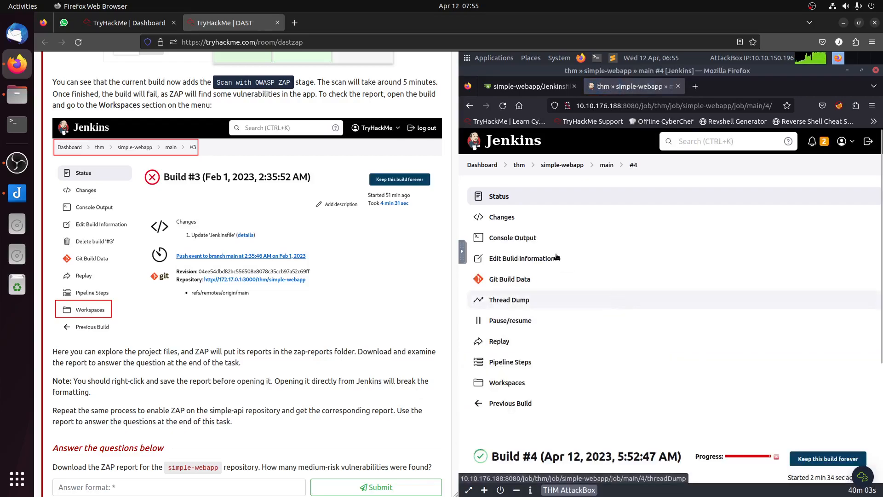
{"action": "left_click", "coordinate": [496, 385]}
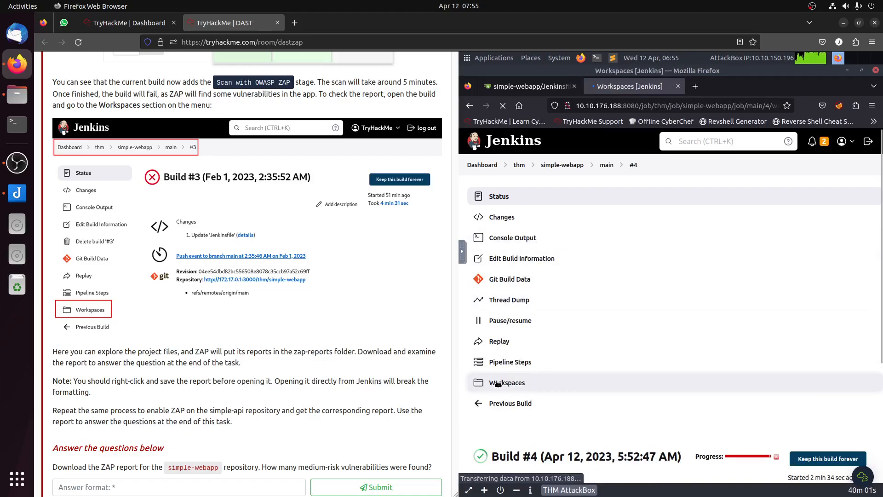
{"action": "scroll", "coordinate": [631, 356], "scroll_direction": "down", "scroll_amount": 1}
{"action": "scroll", "coordinate": [630, 356], "scroll_direction": "down", "scroll_amount": 2}
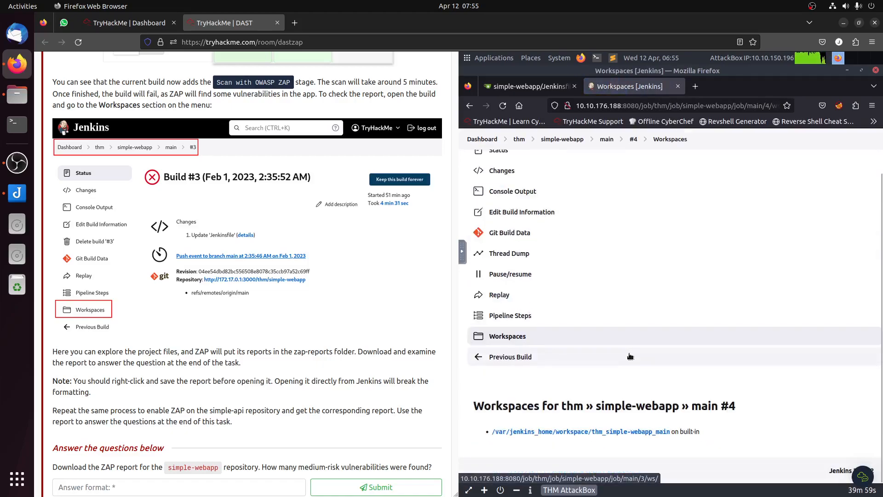
{"action": "scroll", "coordinate": [630, 356], "scroll_direction": "up", "scroll_amount": 2}
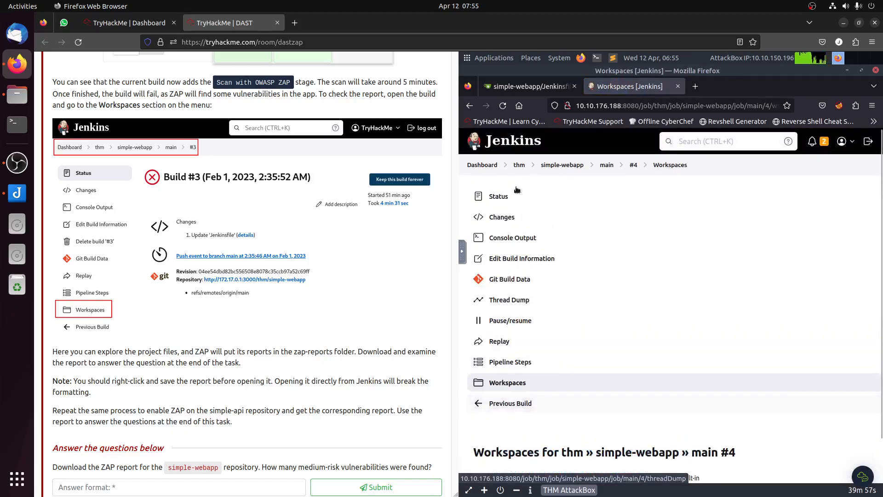
{"action": "left_click", "coordinate": [499, 197]}
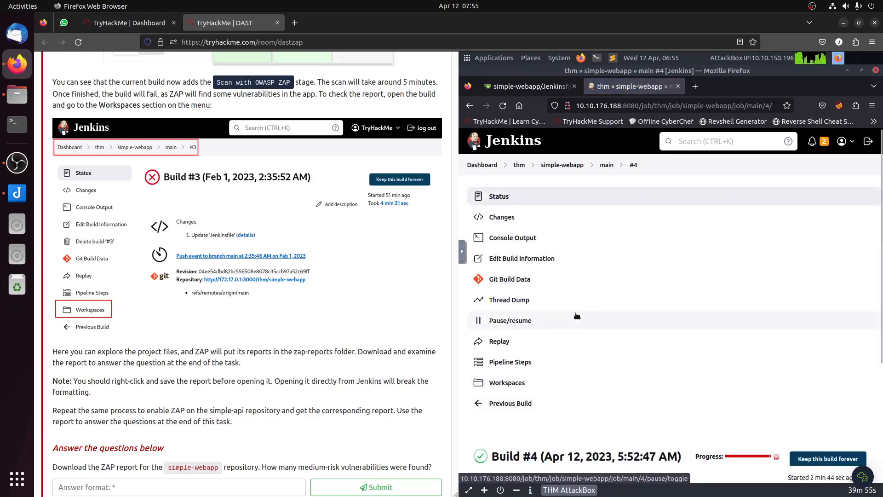
{"action": "scroll", "coordinate": [577, 316], "scroll_direction": "down", "scroll_amount": 5}
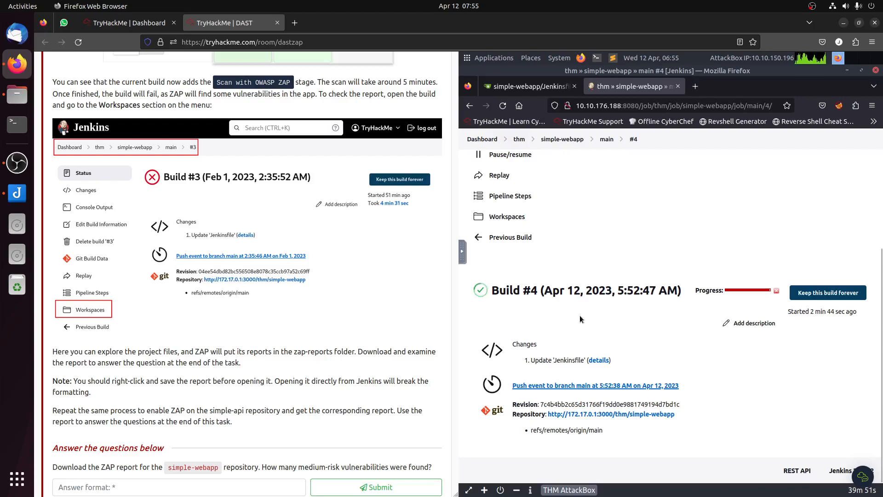
Step: Open build #4's Workspaces page and check the OWASP ZAP scan stage in simple-webapp's Jenkinsfile on Gitea
{"action": "left_click", "coordinate": [507, 217]}
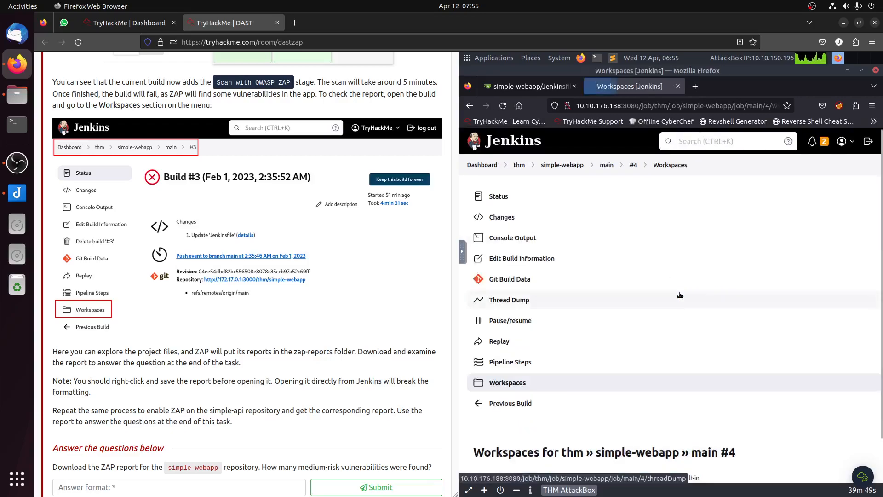
{"action": "scroll", "coordinate": [682, 307], "scroll_direction": "down", "scroll_amount": 2}
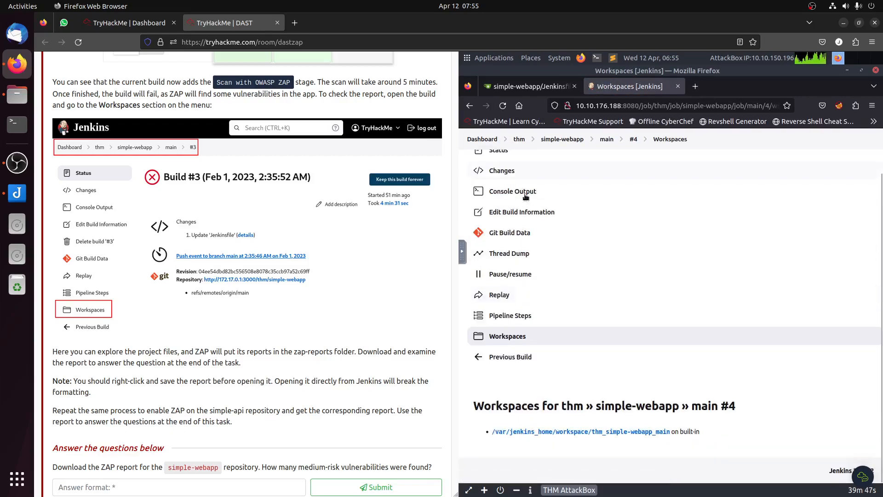
{"action": "key", "text": "alt+Left"}
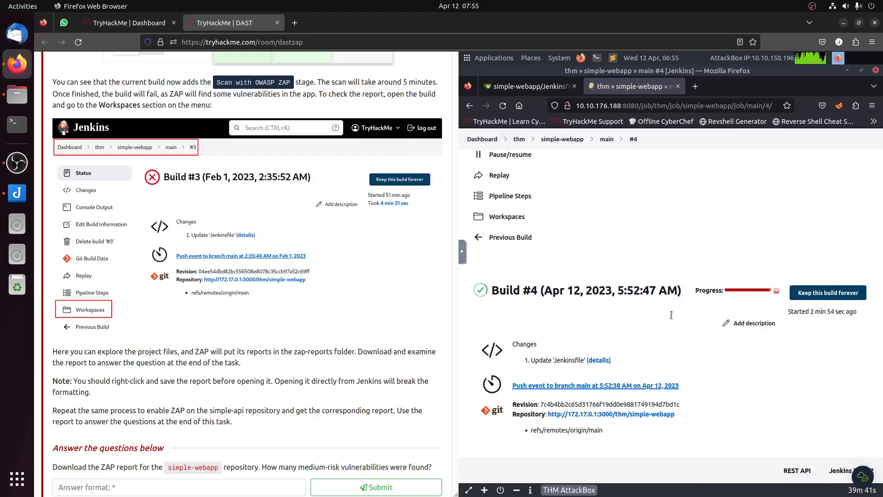
{"action": "left_click", "coordinate": [508, 221]}
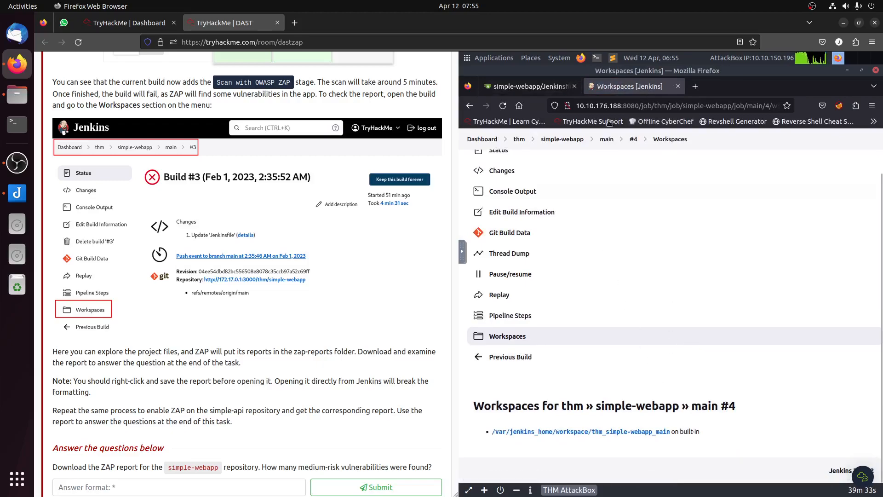
{"action": "left_click", "coordinate": [529, 86]}
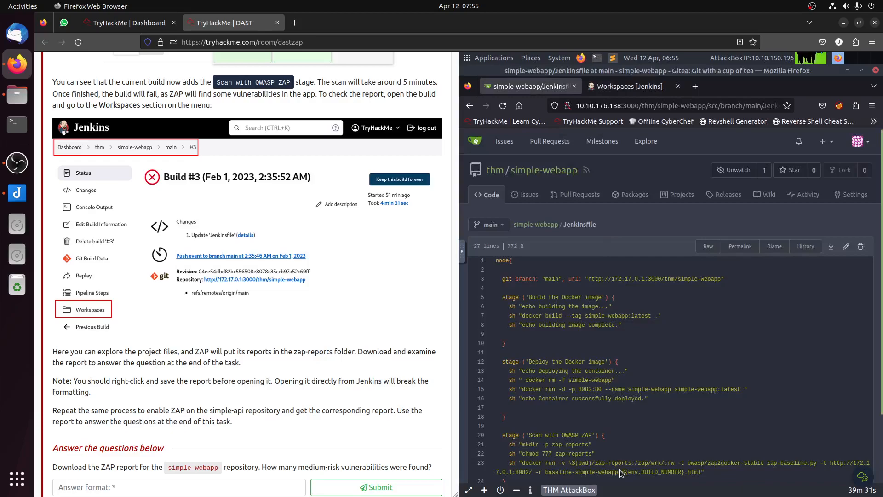
{"action": "left_click_drag", "start_coordinate": [522, 458], "coordinate": [731, 475]}
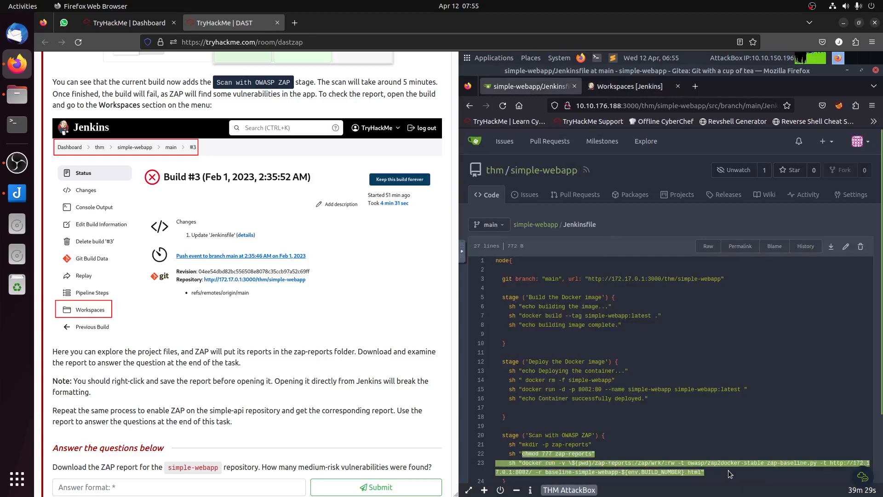
{"action": "left_click", "coordinate": [627, 86]}
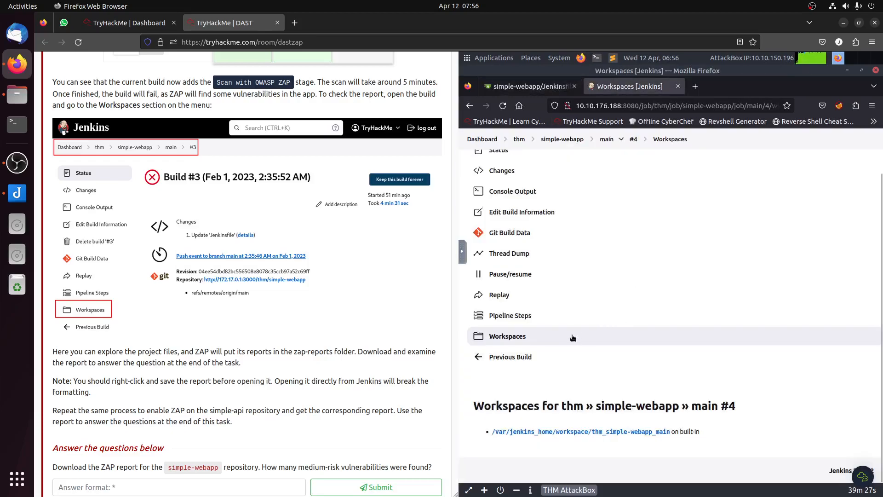
Step: Open the thm_simple-webapp_main workspace of build #4 and download its zap-reports folder as a zip
{"action": "left_click", "coordinate": [555, 426]}
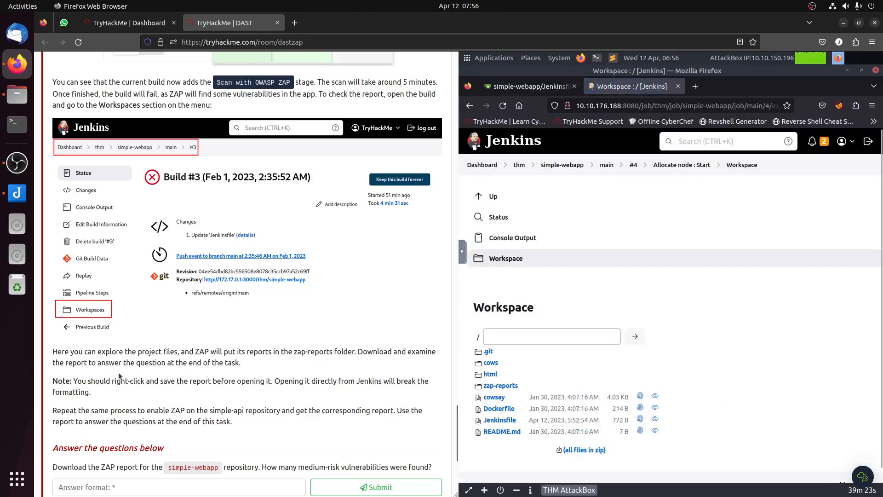
{"action": "left_click_drag", "start_coordinate": [116, 373], "coordinate": [264, 431]}
{"action": "left_click", "coordinate": [271, 425]}
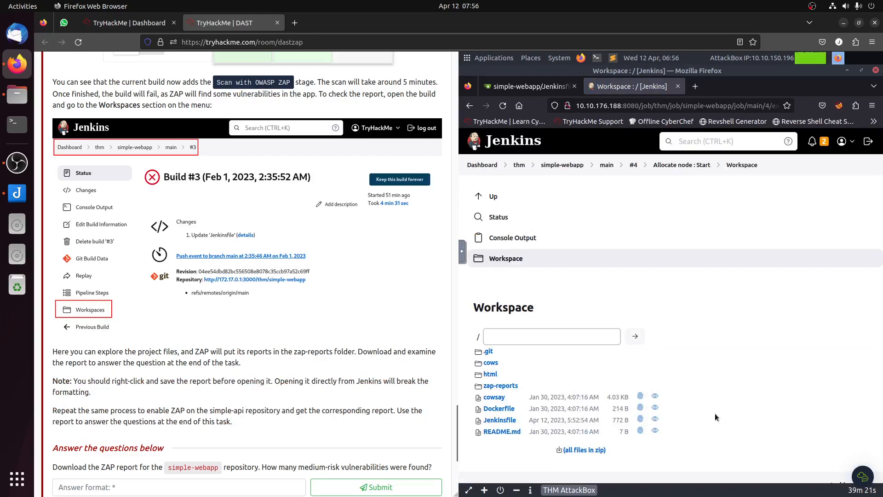
{"action": "left_click", "coordinate": [501, 387]}
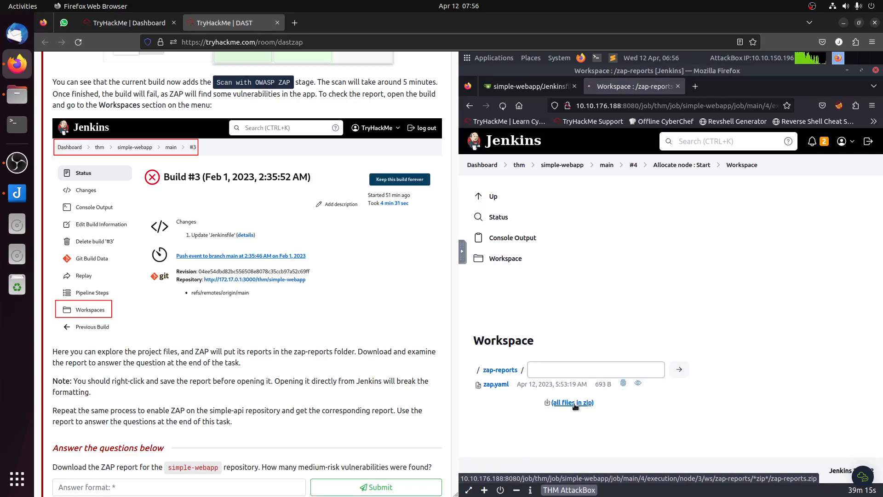
{"action": "left_click", "coordinate": [574, 405]}
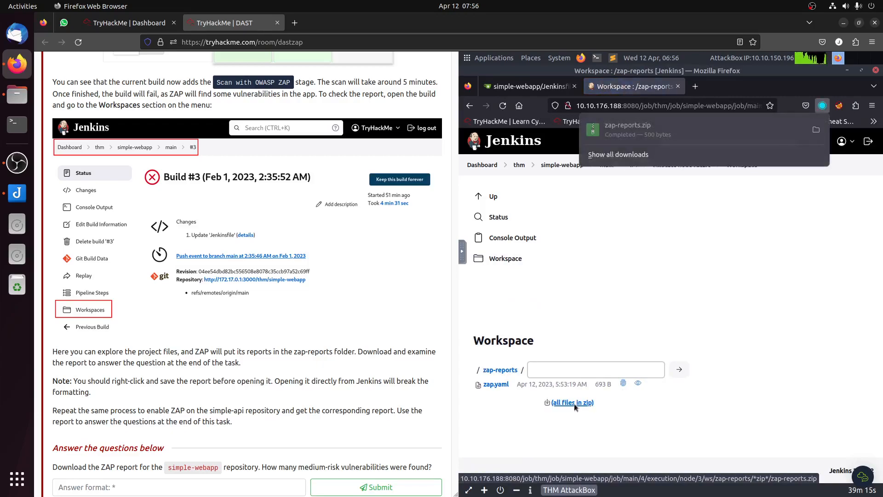
Step: Extract all files from the downloaded zap-reports.zip into the /root home folder and open the extracted zap-reports folder
{"action": "left_click", "coordinate": [822, 130]}
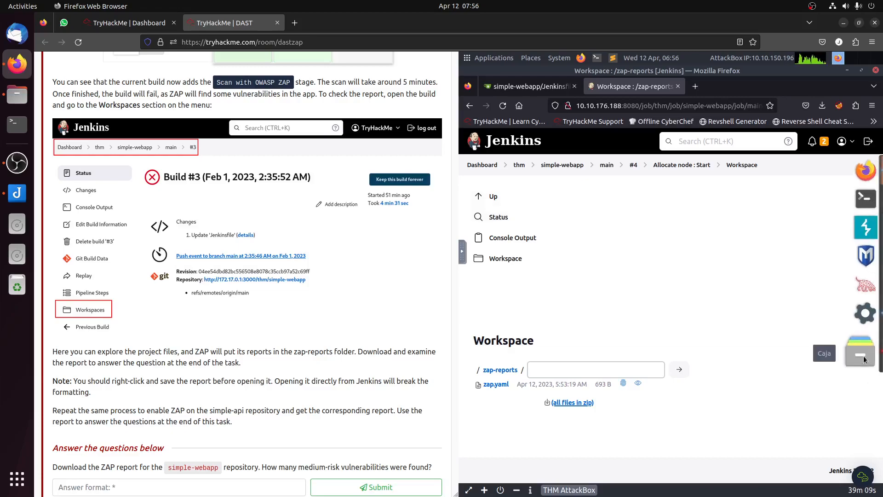
{"action": "left_click", "coordinate": [865, 360]}
{"action": "double_click", "coordinate": [638, 226]}
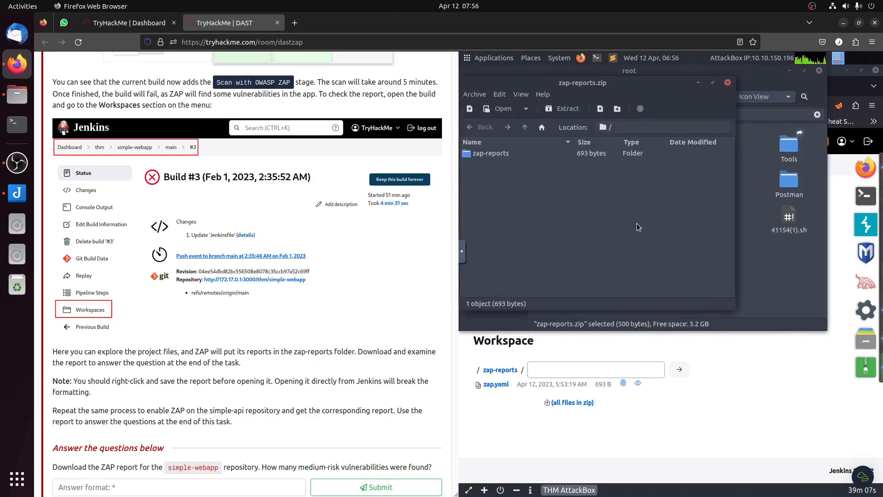
{"action": "left_click", "coordinate": [562, 109]}
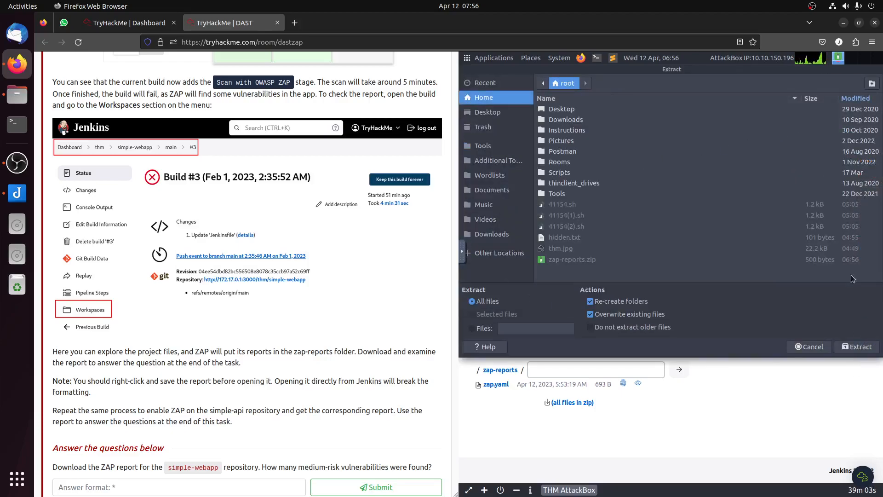
{"action": "left_click", "coordinate": [861, 349]}
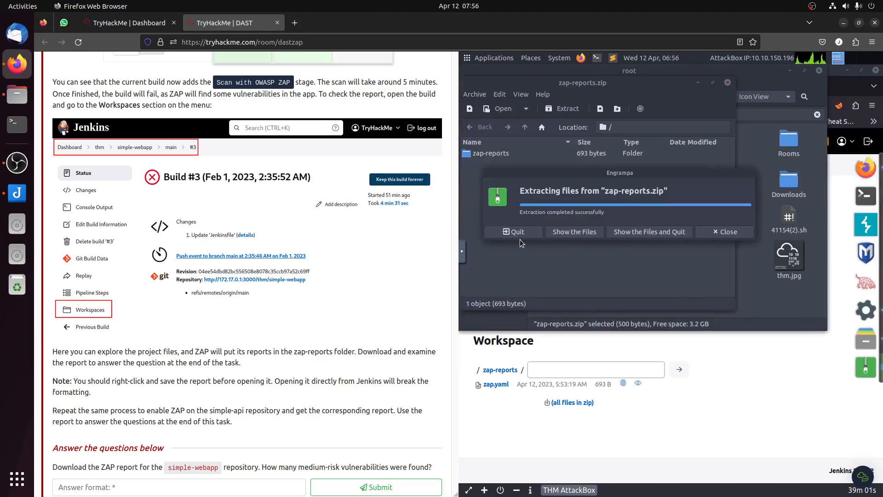
{"action": "left_click", "coordinate": [517, 232]}
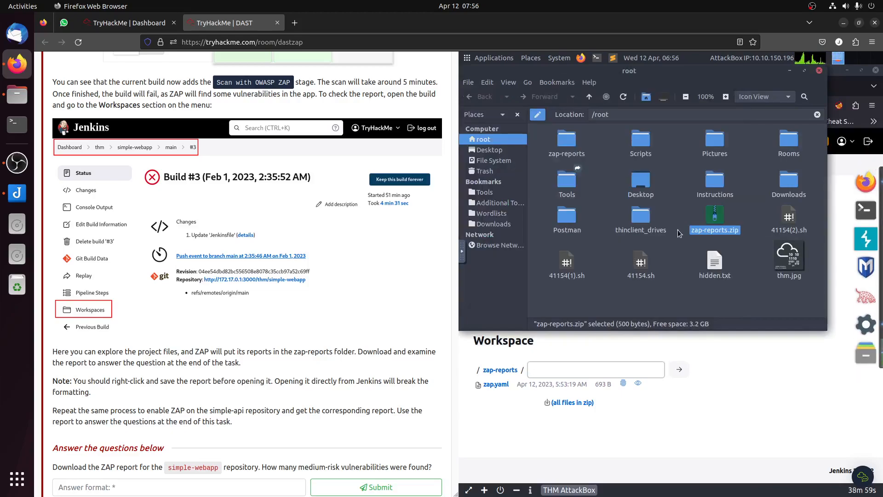
{"action": "double_click", "coordinate": [567, 145]}
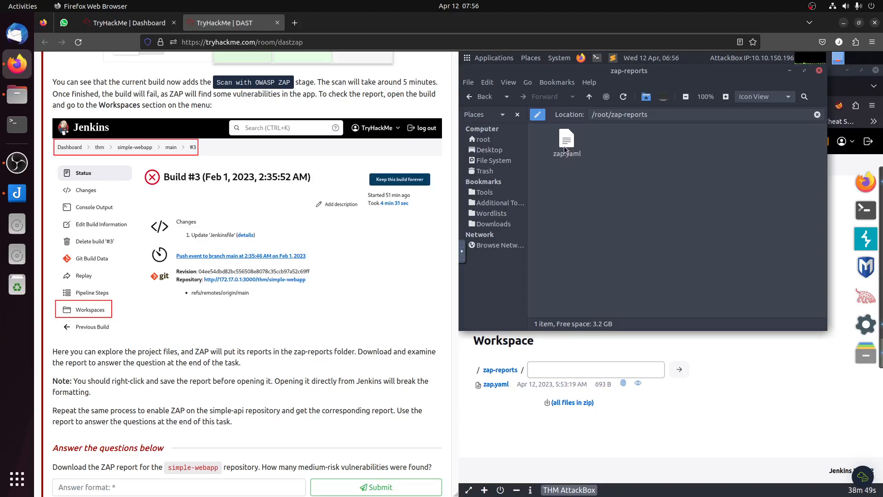
Step: Return to Jenkins, recheck the workspace's zap-reports folder and view build #4's status and progress
{"action": "left_click", "coordinate": [761, 416]}
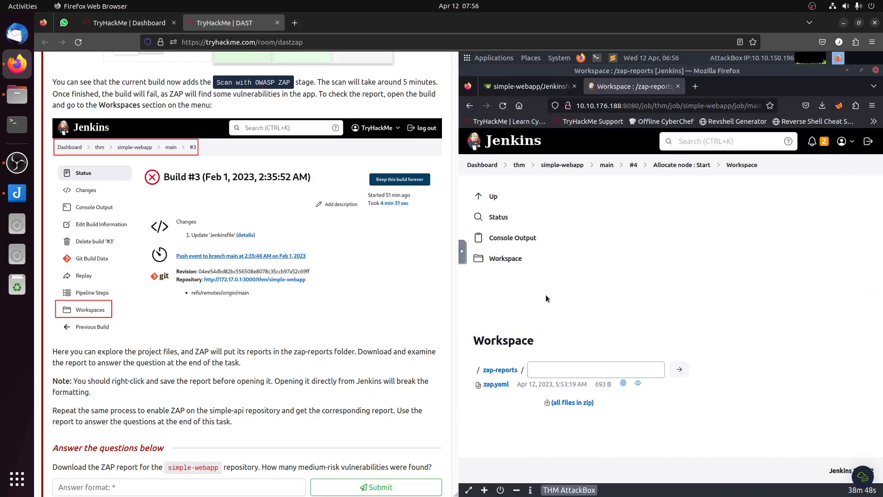
{"action": "left_click", "coordinate": [506, 258]}
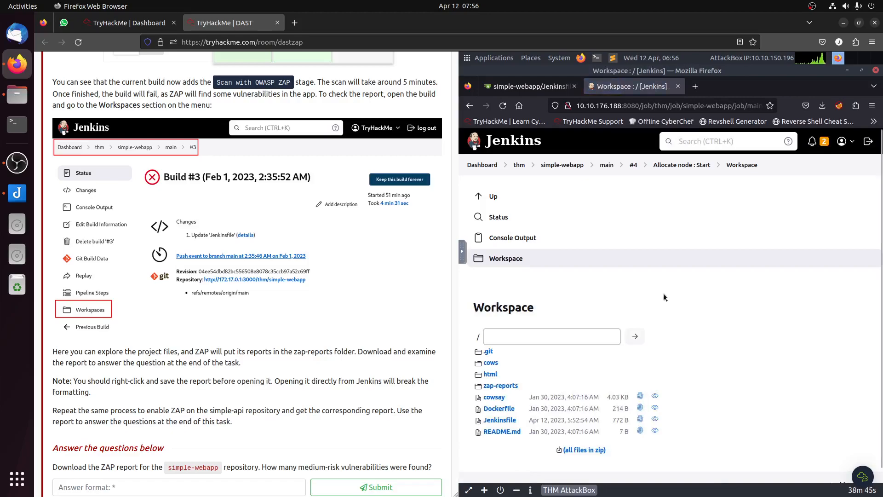
{"action": "left_click", "coordinate": [505, 389]}
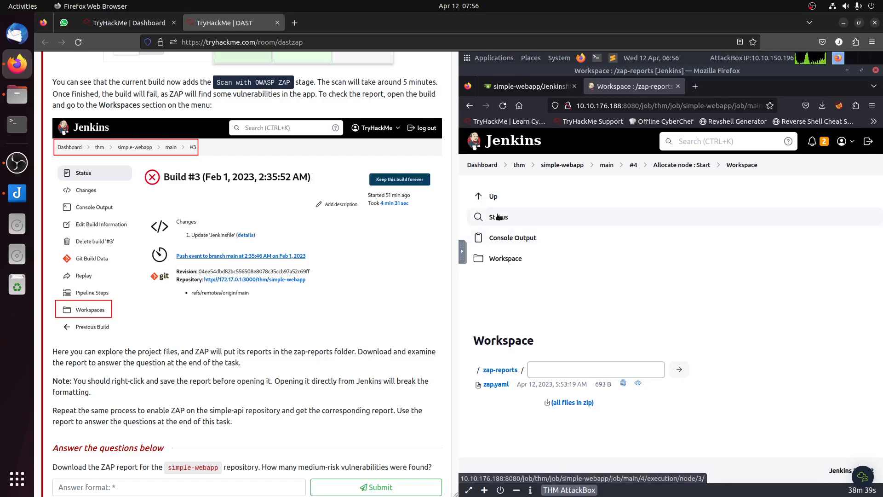
{"action": "left_click", "coordinate": [491, 198]}
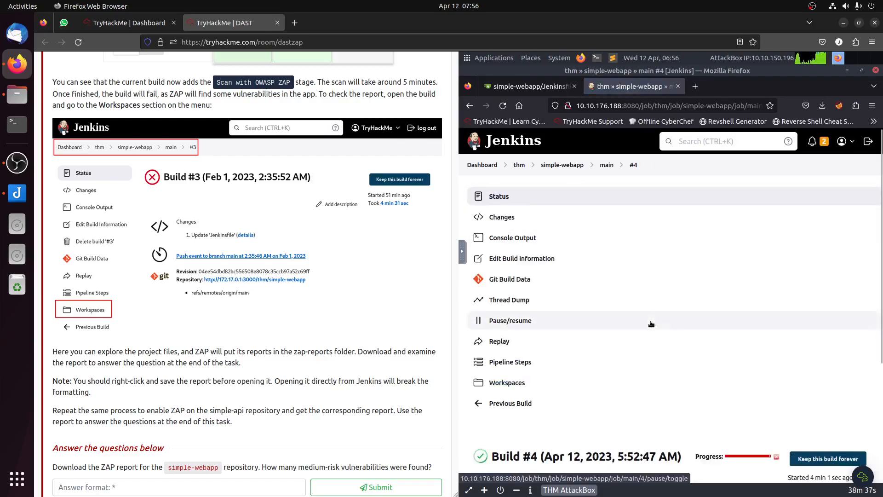
{"action": "scroll", "coordinate": [652, 326], "scroll_direction": "down", "scroll_amount": 3}
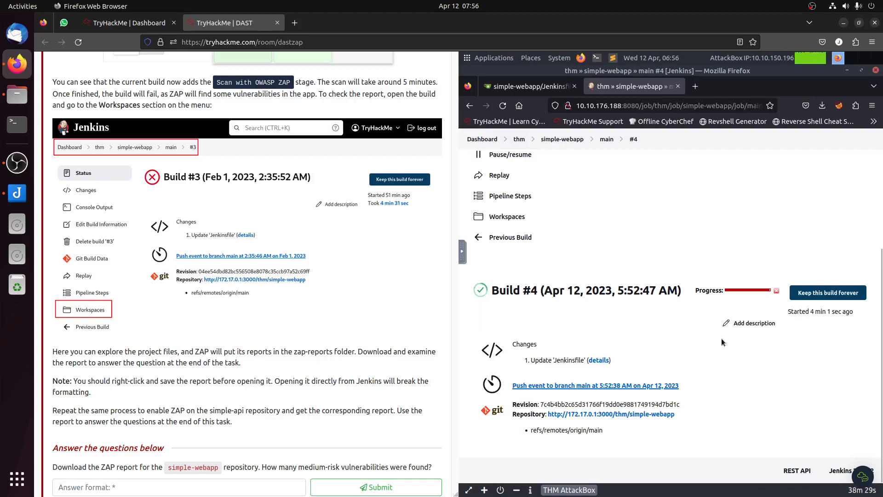
Step: Switch to OWASP ZAP and view the details of the Remote OS Command Injection alert
{"action": "mouse_move", "coordinate": [881, 326]}
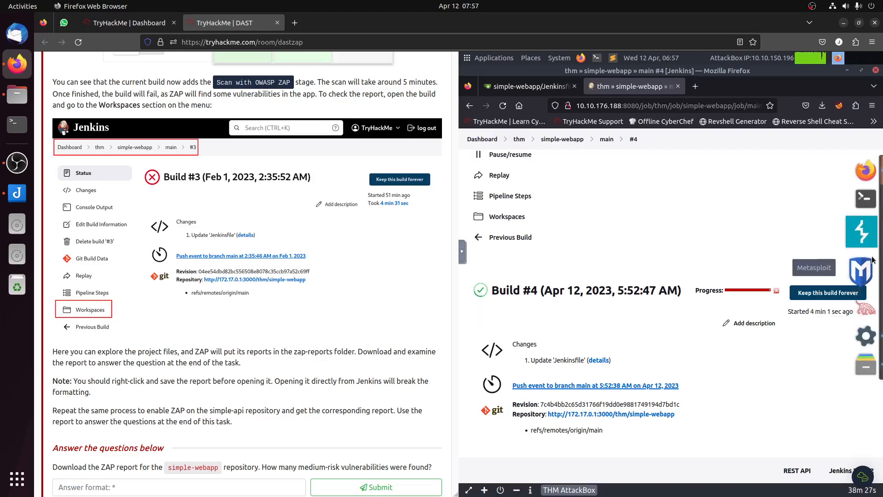
{"action": "left_click", "coordinate": [864, 326]}
{"action": "left_click", "coordinate": [566, 313]}
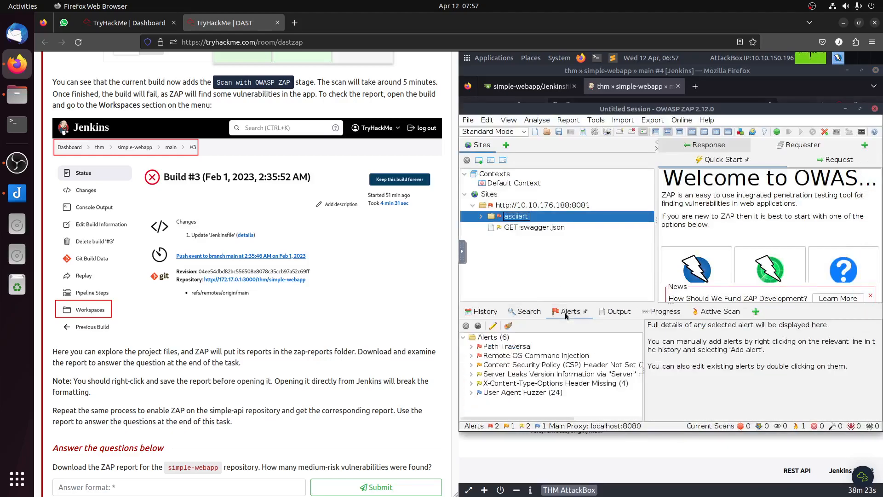
{"action": "left_click", "coordinate": [538, 356]}
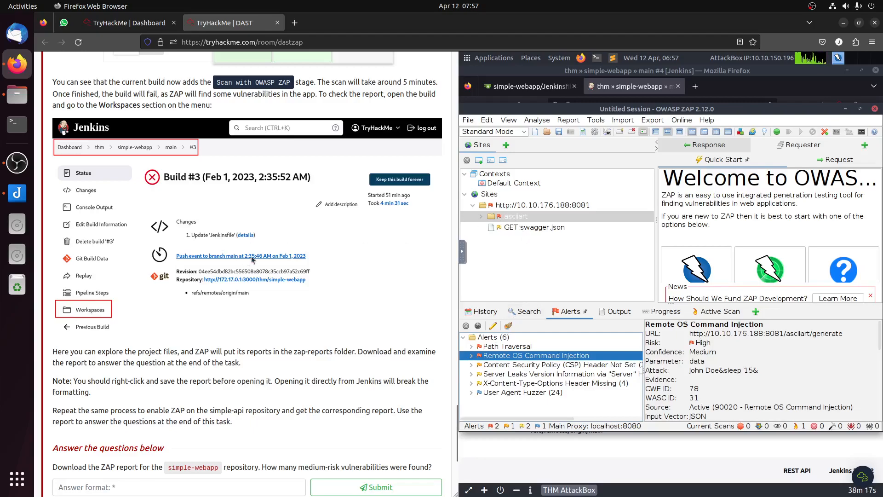
Step: Reopen Task 6 and submit "Remote OS Command Injection" as the high-risk vulnerability on the /asciiart/generate endpoint
{"action": "scroll", "coordinate": [249, 261], "scroll_direction": "up", "scroll_amount": 10}
{"action": "scroll", "coordinate": [163, 178], "scroll_direction": "up", "scroll_amount": 20}
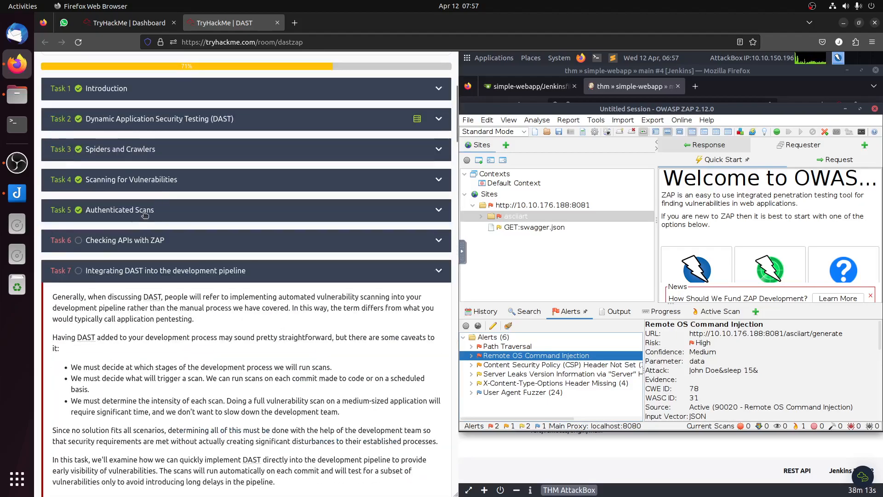
{"action": "left_click", "coordinate": [154, 236]}
{"action": "scroll", "coordinate": [272, 296], "scroll_direction": "down", "scroll_amount": 10}
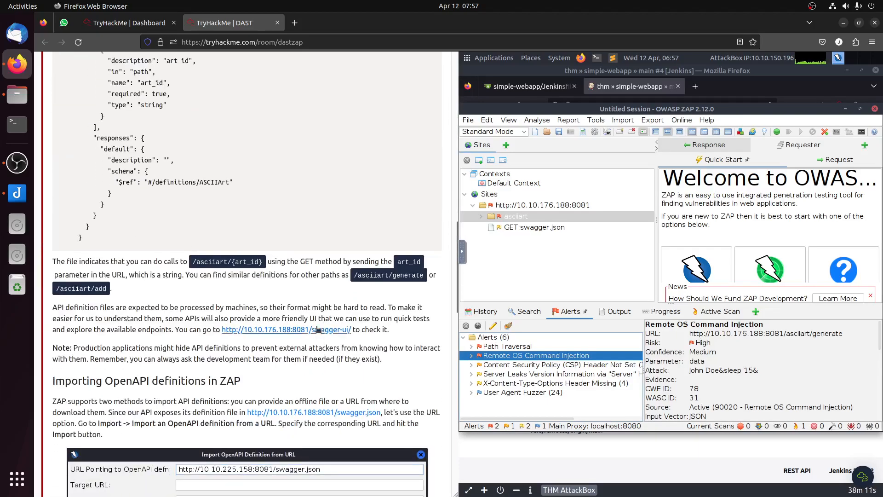
{"action": "scroll", "coordinate": [164, 281], "scroll_direction": "up", "scroll_amount": 15}
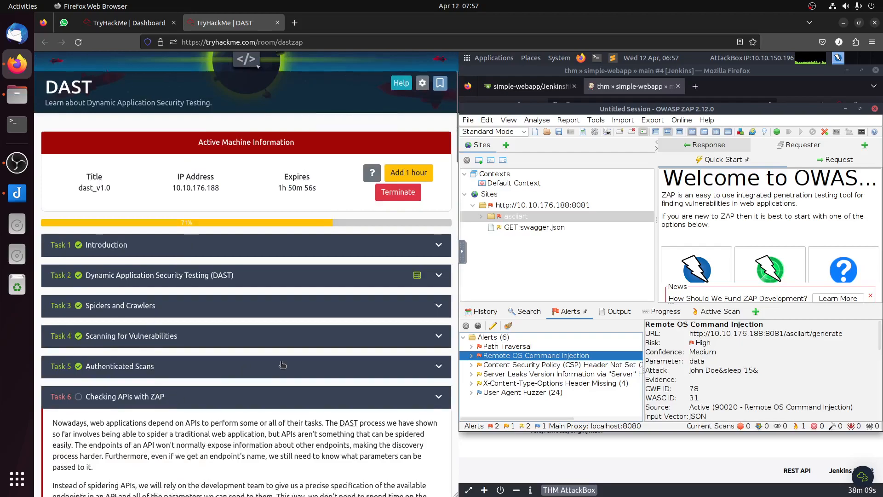
{"action": "scroll", "coordinate": [282, 364], "scroll_direction": "down", "scroll_amount": 15}
{"action": "scroll", "coordinate": [288, 354], "scroll_direction": "up", "scroll_amount": 8}
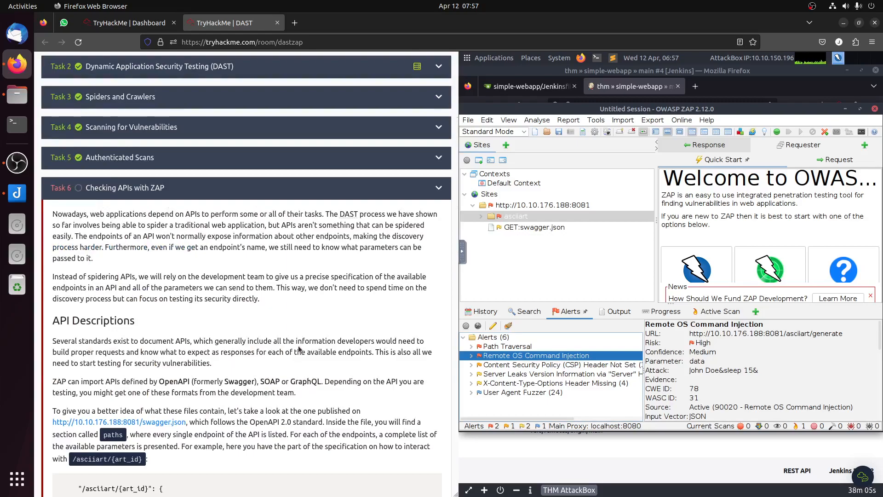
{"action": "scroll", "coordinate": [300, 350], "scroll_direction": "down", "scroll_amount": 20}
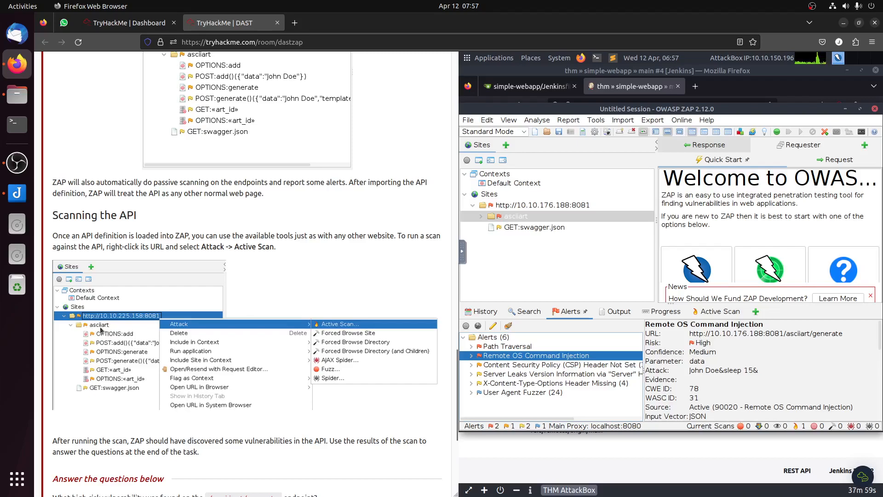
{"action": "scroll", "coordinate": [199, 330], "scroll_direction": "down", "scroll_amount": 5}
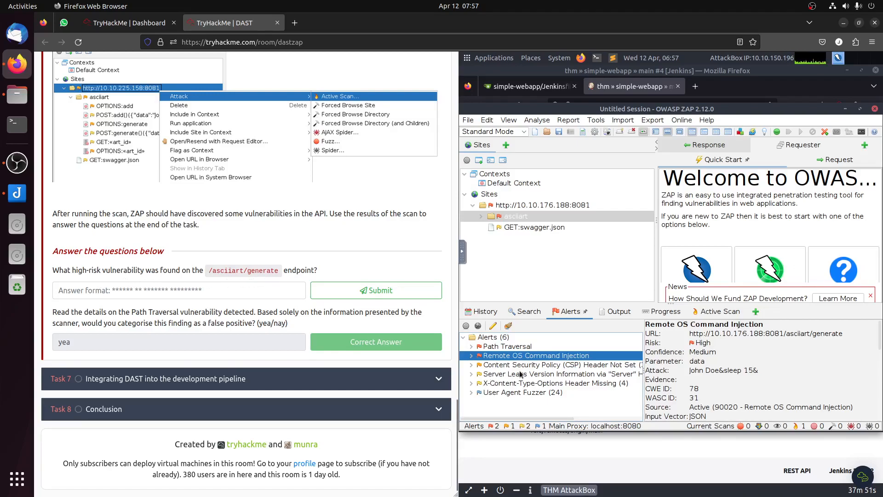
{"action": "left_click", "coordinate": [184, 285]}
{"action": "type", "text": "Remote OS Command Injection"}
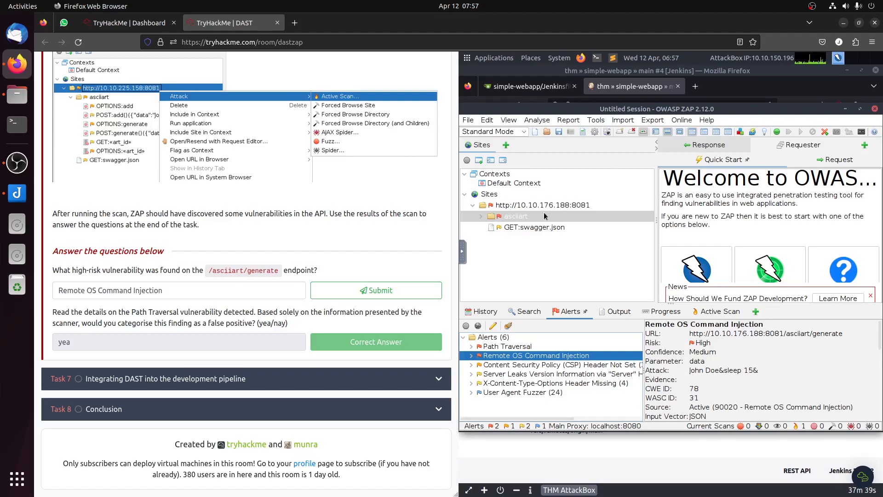
{"action": "left_click", "coordinate": [376, 303]}
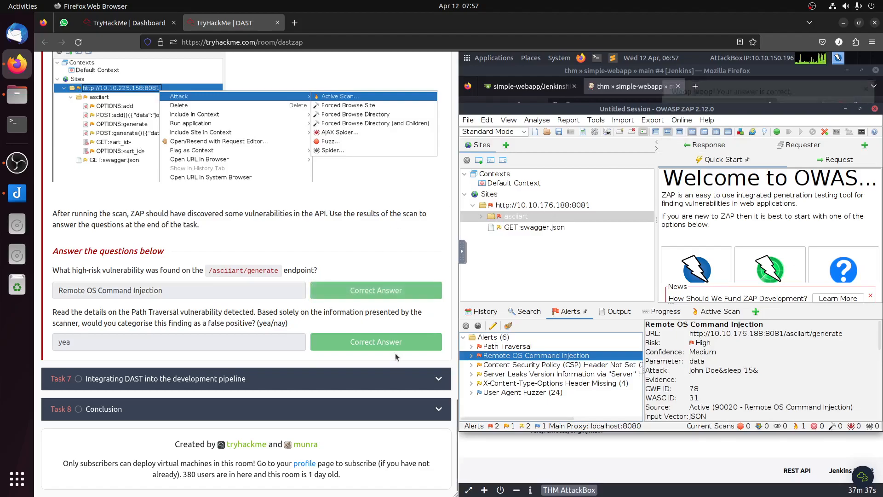
Step: Reopen Task 7 at its pipeline scan instructions and bring the Jenkins build #4 page back into view
{"action": "left_click", "coordinate": [178, 379]}
{"action": "scroll", "coordinate": [279, 352], "scroll_direction": "down", "scroll_amount": 15}
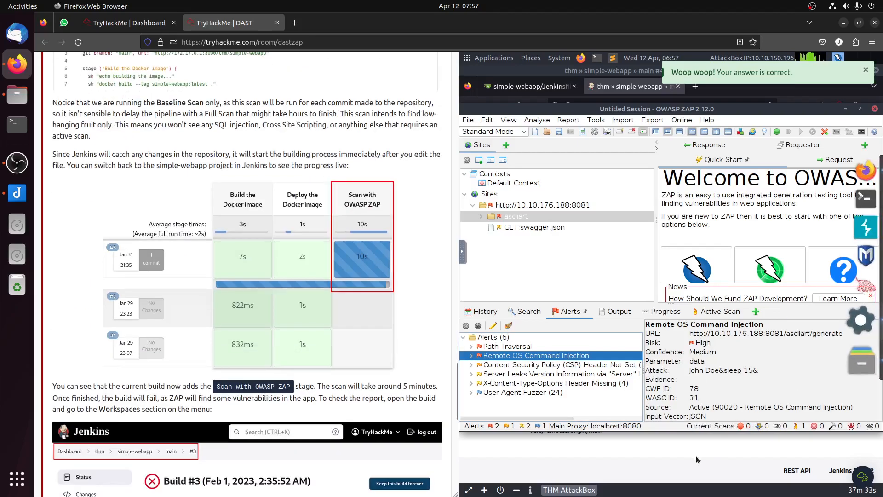
{"action": "left_click", "coordinate": [689, 444]}
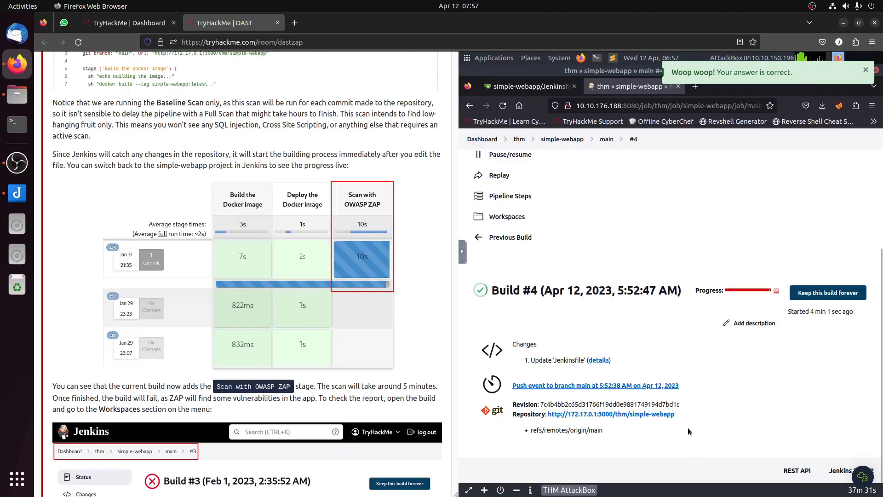
Step: Open the zap-reports folder in Jenkins build #4's thm_simple-webapp_main workspace and review Task 7's report instructions and questions
{"action": "left_click", "coordinate": [505, 218]}
{"action": "scroll", "coordinate": [198, 290], "scroll_direction": "down", "scroll_amount": 1}
{"action": "scroll", "coordinate": [197, 290], "scroll_direction": "down", "scroll_amount": 7}
{"action": "scroll", "coordinate": [197, 290], "scroll_direction": "up", "scroll_amount": 3}
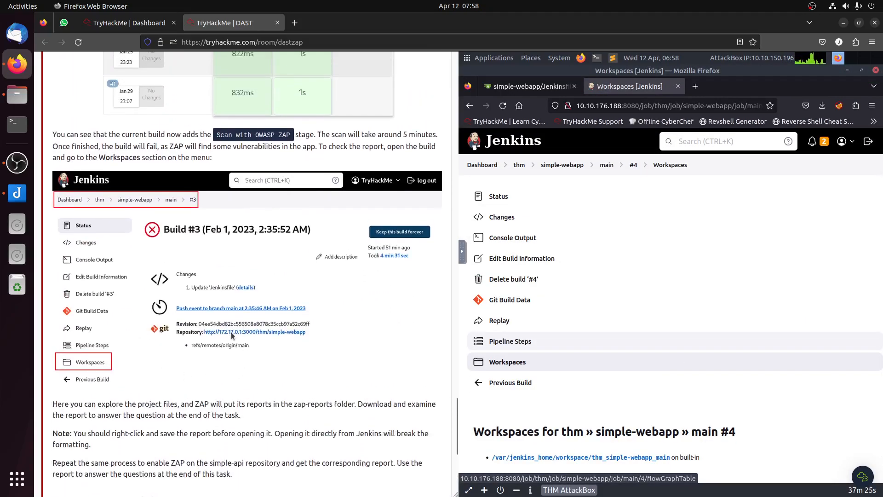
{"action": "scroll", "coordinate": [233, 340], "scroll_direction": "down", "scroll_amount": 3}
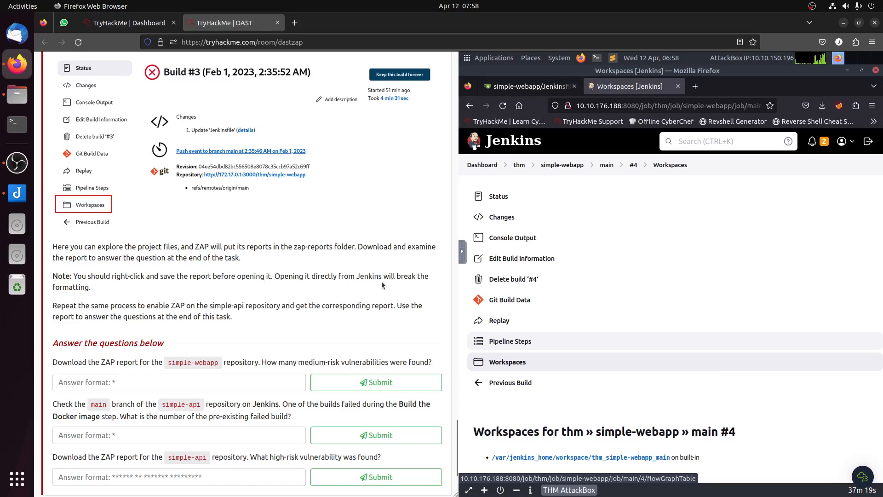
{"action": "scroll", "coordinate": [682, 348], "scroll_direction": "down", "scroll_amount": 1}
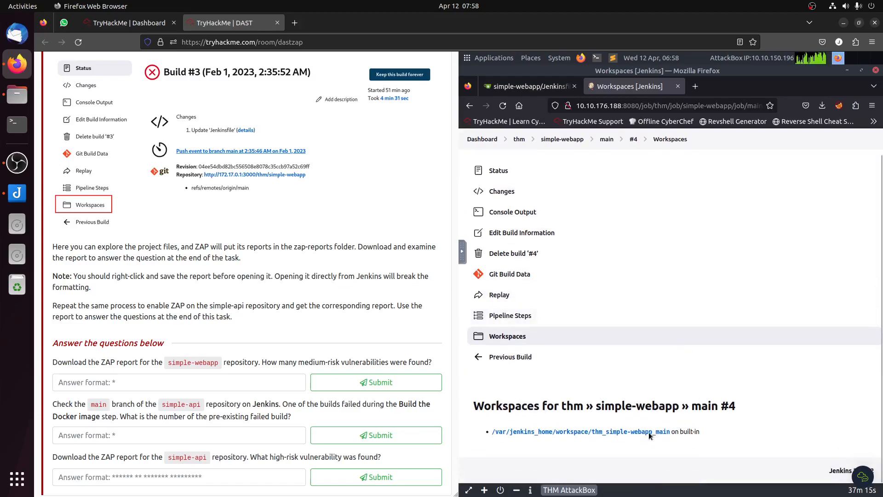
{"action": "left_click", "coordinate": [650, 434]}
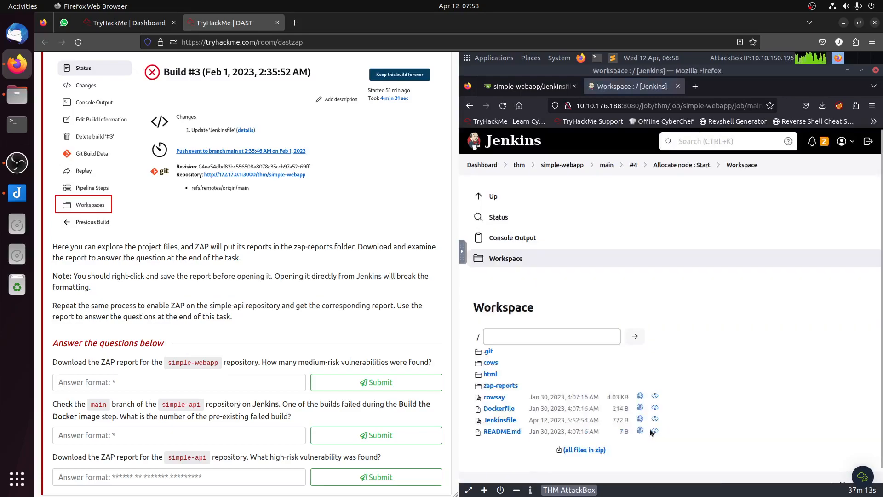
{"action": "left_click", "coordinate": [500, 387]}
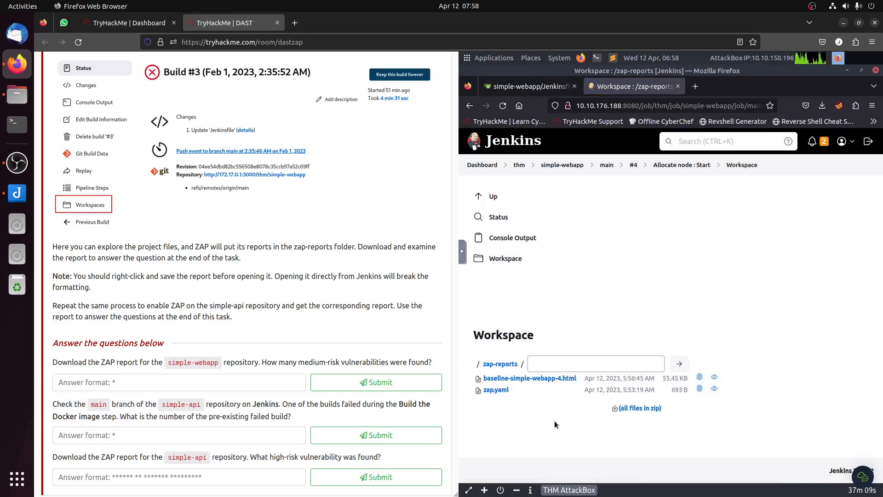
Step: Save the baseline-simple-webapp-4.html report from the zap-reports folder to Downloads without opening it in Jenkins
{"action": "right_click", "coordinate": [565, 382]}
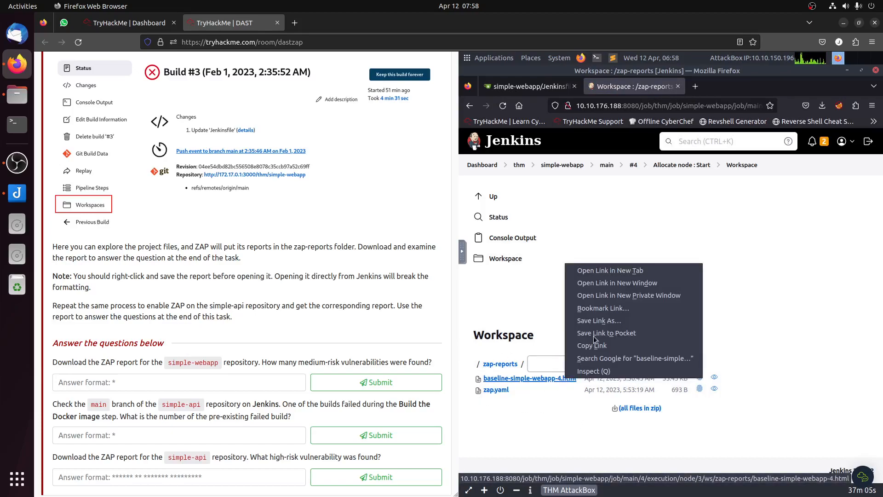
{"action": "left_click", "coordinate": [600, 321]}
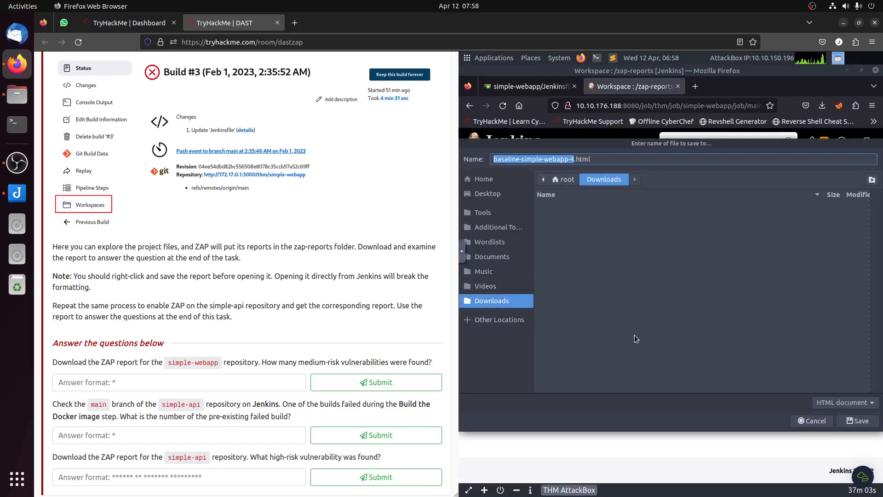
{"action": "left_click", "coordinate": [859, 421]}
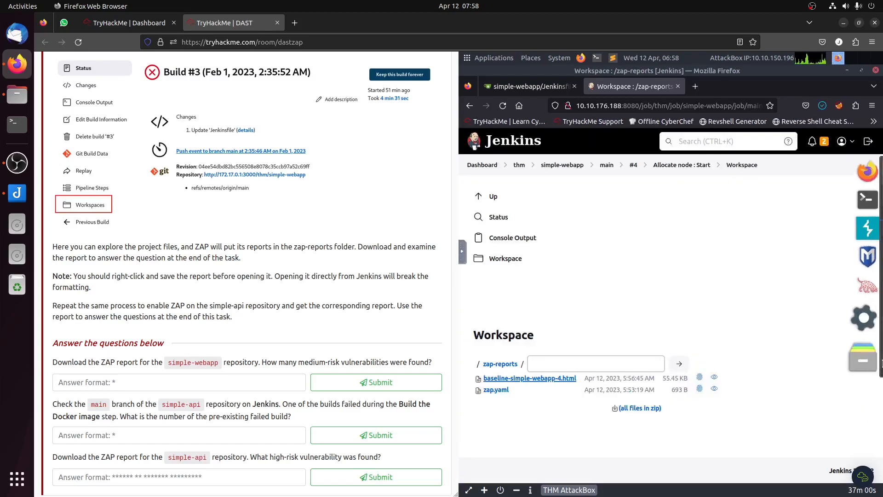
Step: Open the saved baseline-simple-webapp-4.html report from Downloads in Firefox and submit 3 as Task 7's simple-webapp medium-risk vulnerability count
{"action": "left_click", "coordinate": [863, 358]}
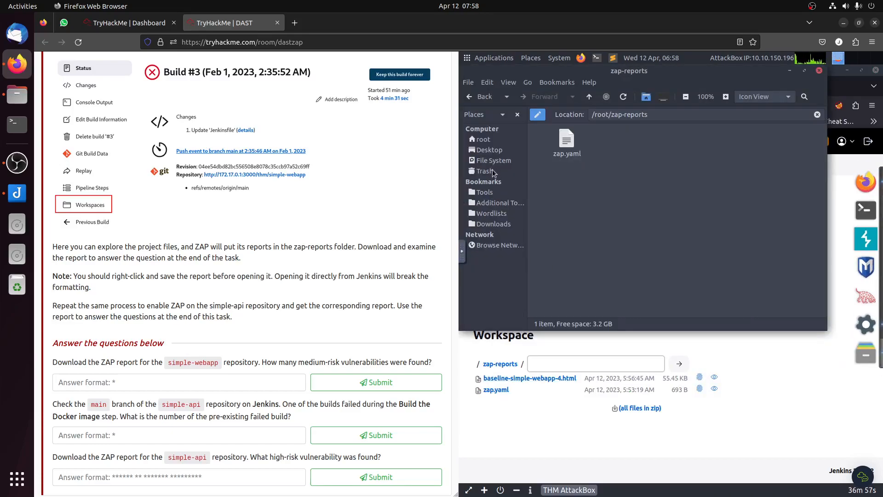
{"action": "left_click", "coordinate": [504, 225]}
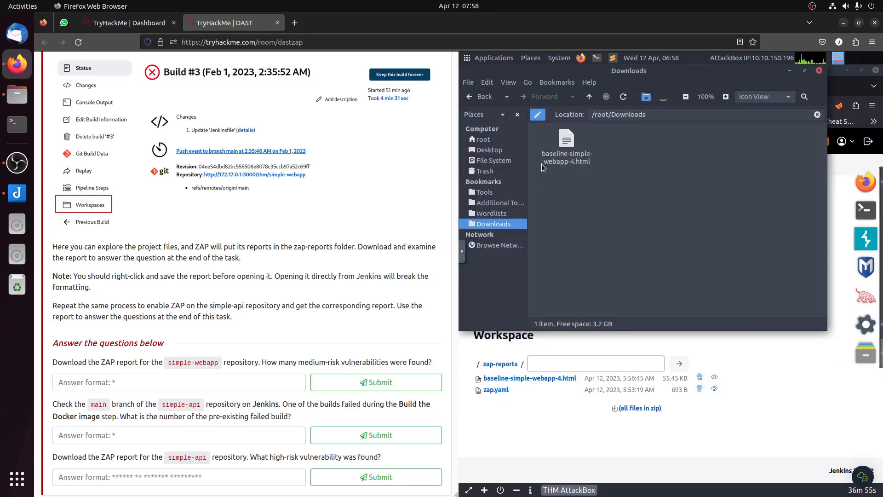
{"action": "right_click", "coordinate": [568, 158]}
{"action": "left_click", "coordinate": [597, 165]}
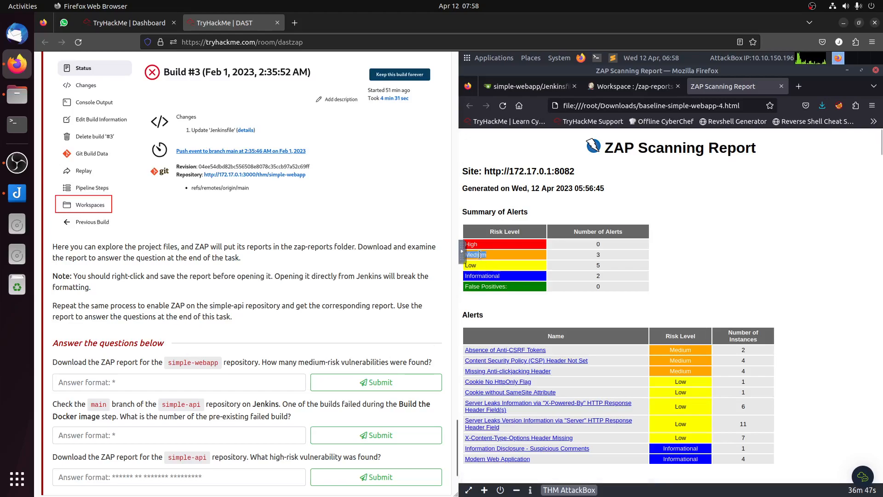
{"action": "left_click", "coordinate": [156, 382]}
{"action": "left_click", "coordinate": [390, 385]}
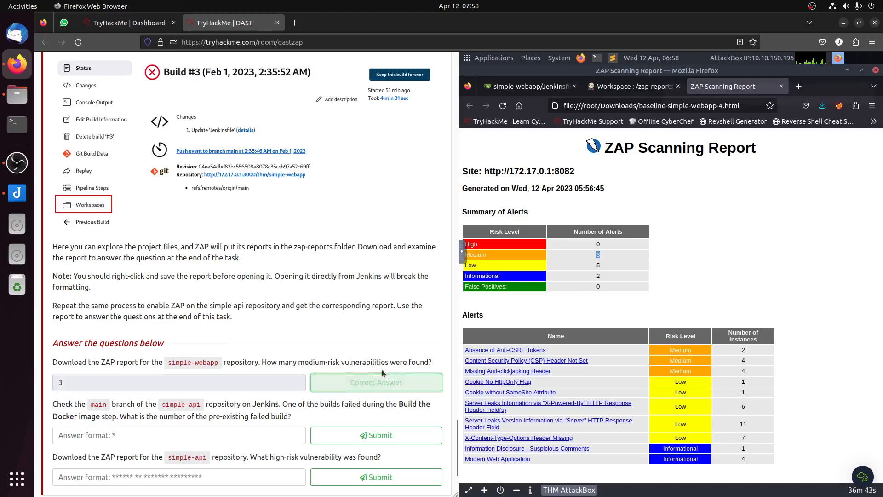
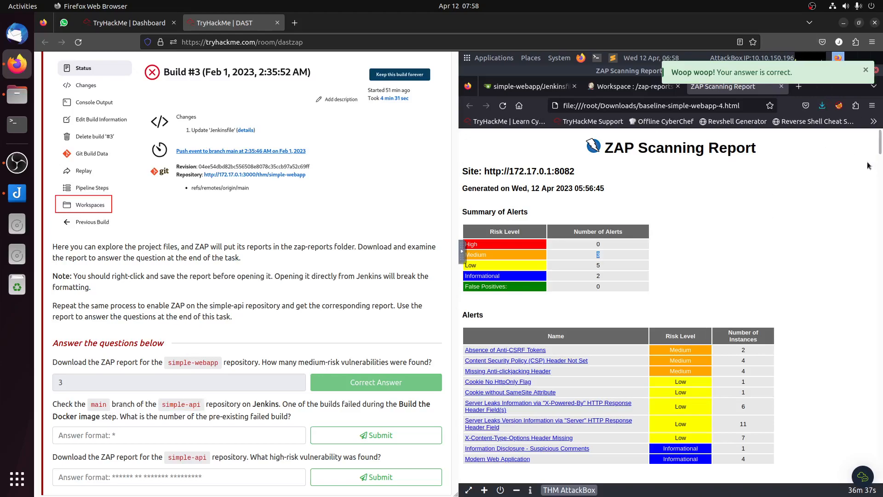
Step: Open the main branch of the thm organization's simple-api repository in Jenkins
{"action": "left_click", "coordinate": [607, 89]}
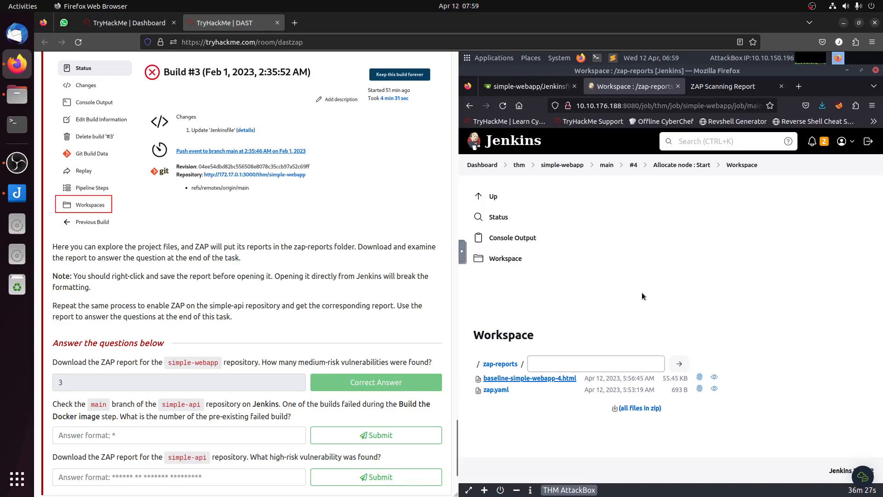
{"action": "left_click", "coordinate": [605, 166]}
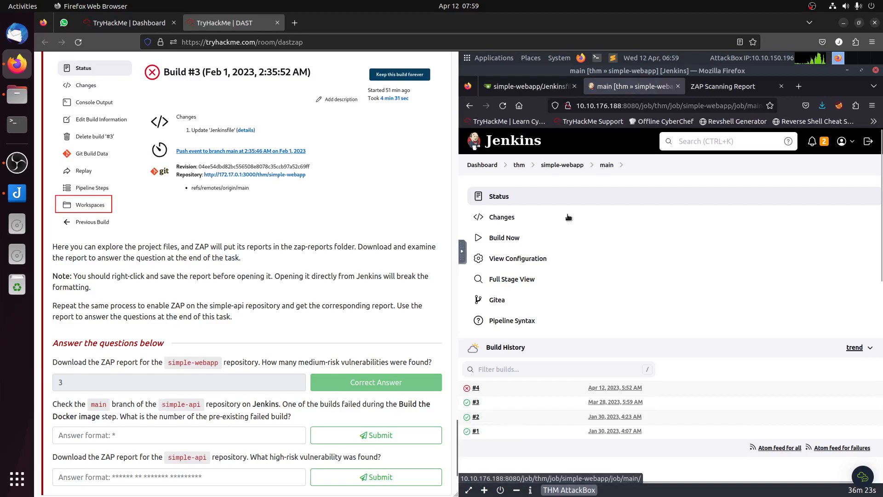
{"action": "left_click", "coordinate": [519, 166]}
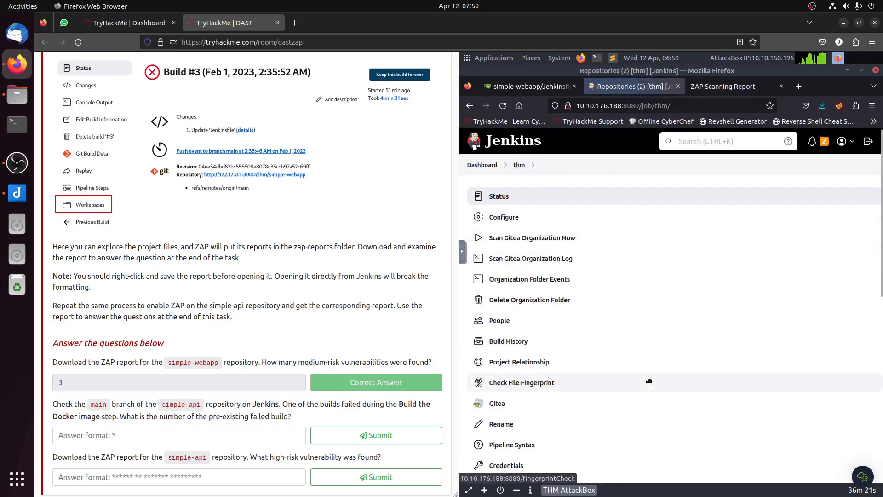
{"action": "scroll", "coordinate": [649, 384], "scroll_direction": "down", "scroll_amount": 10}
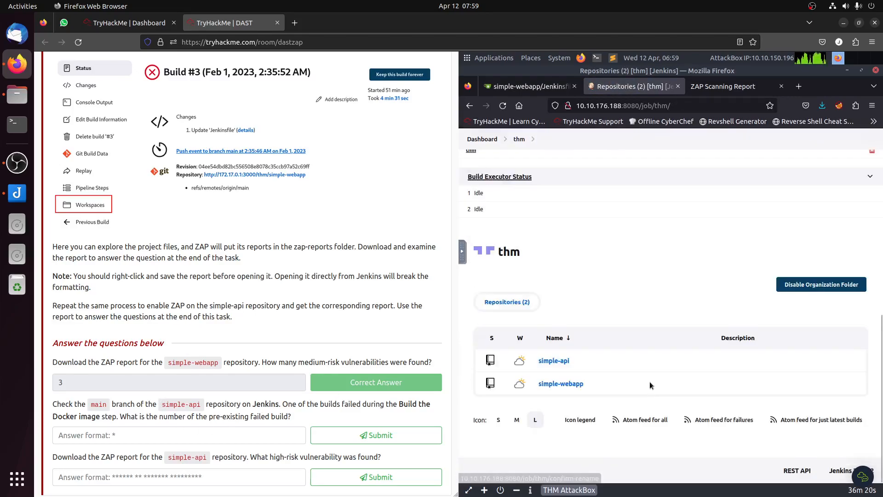
{"action": "left_click", "coordinate": [547, 362]}
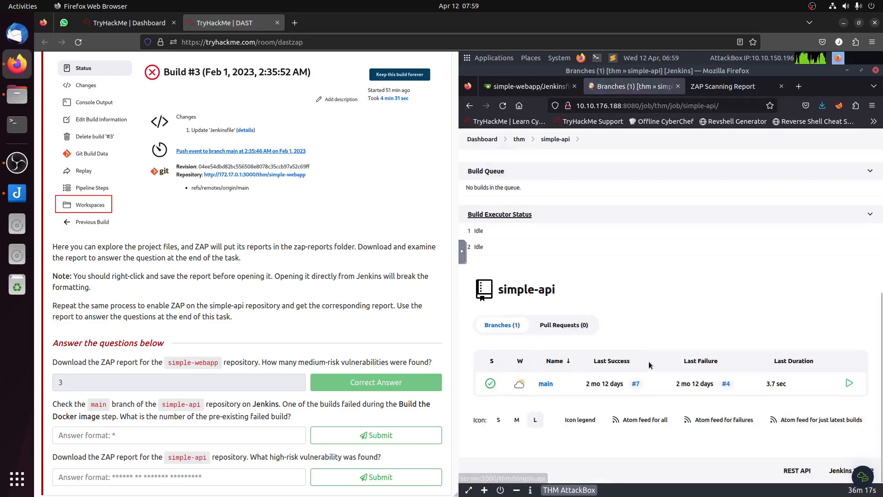
{"action": "left_click", "coordinate": [547, 384]}
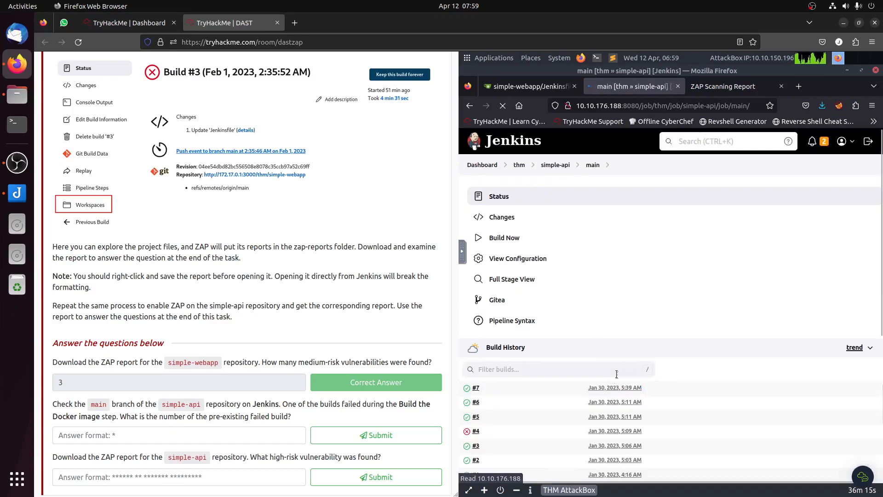
Step: Open the failed build #4 of simple-api's main branch and submit 4 as Task 7's failed build number
{"action": "scroll", "coordinate": [672, 380], "scroll_direction": "down", "scroll_amount": 4}
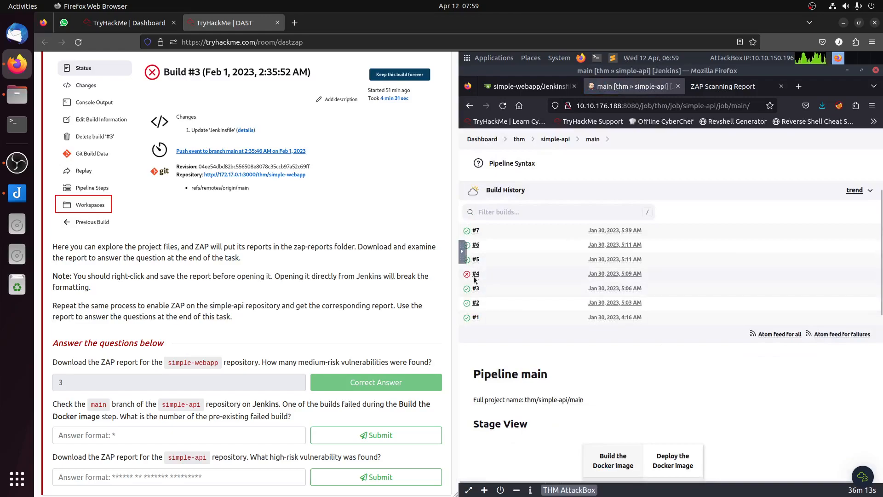
{"action": "left_click", "coordinate": [515, 279]}
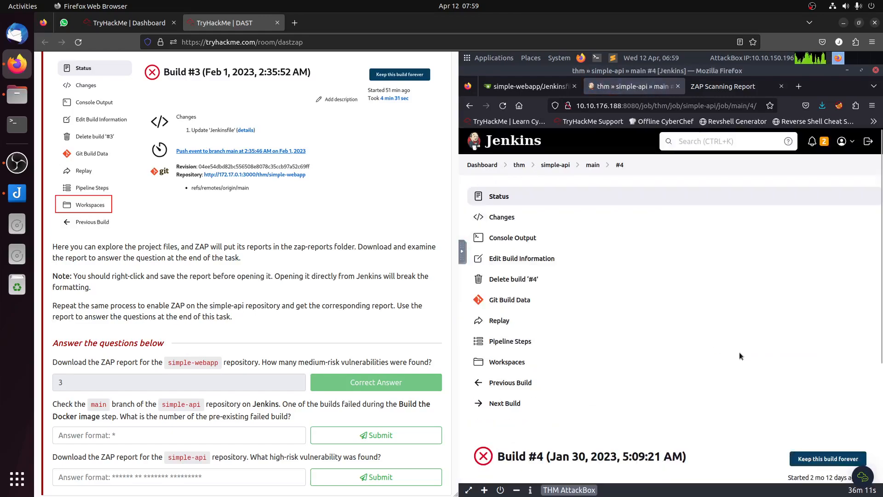
{"action": "scroll", "coordinate": [740, 353], "scroll_direction": "down", "scroll_amount": 3}
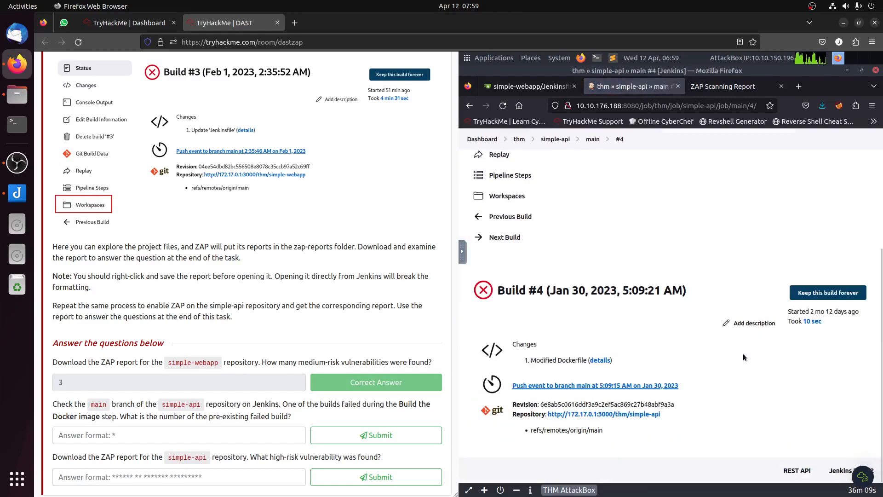
{"action": "left_click", "coordinate": [273, 443]}
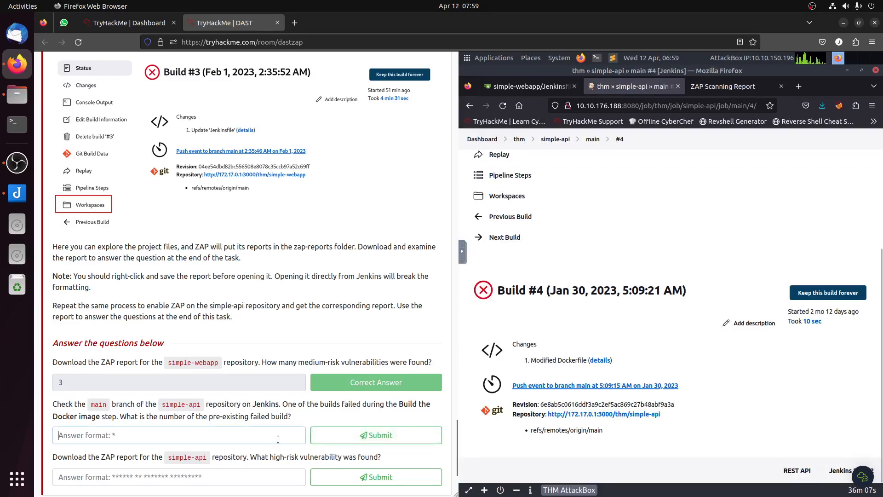
{"action": "type", "text": "4"}
{"action": "left_click", "coordinate": [386, 435]}
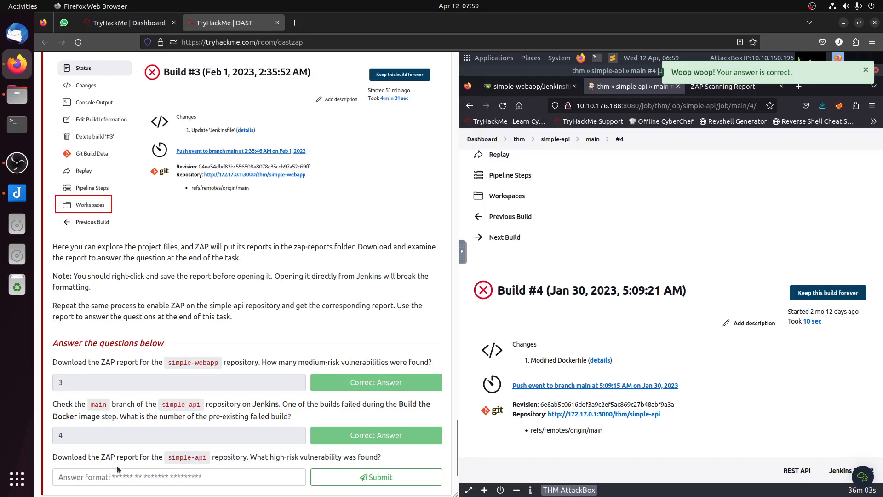
Step: Check Task 7's simple-api report question and open the thm organization's simple-api repository file list in Gitea
{"action": "left_click_drag", "start_coordinate": [171, 458], "coordinate": [221, 459]}
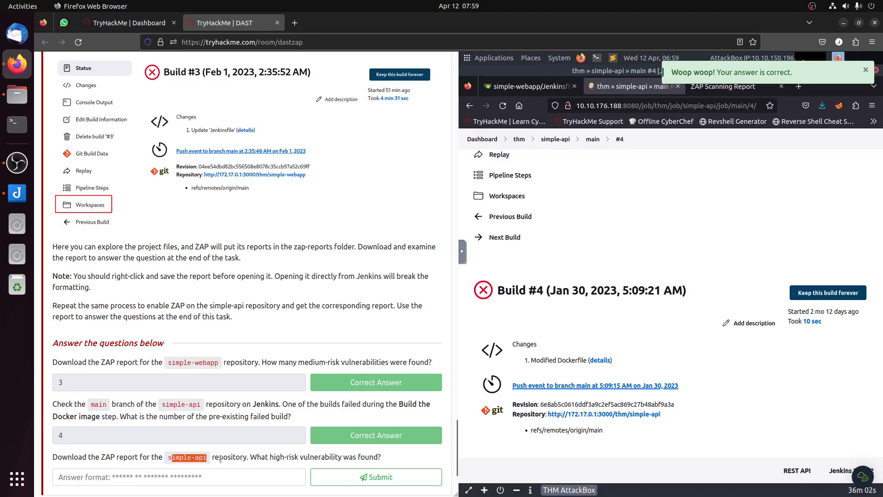
{"action": "left_click", "coordinate": [179, 442]}
{"action": "left_click", "coordinate": [529, 87]}
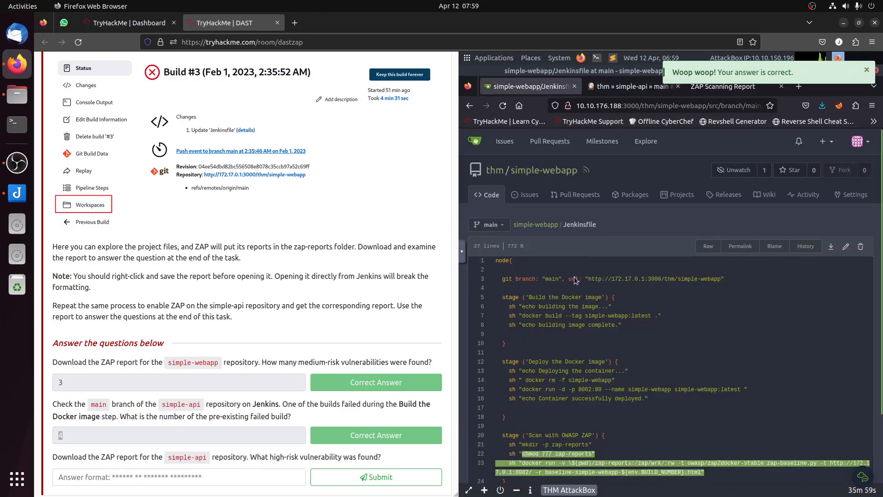
{"action": "left_click", "coordinate": [535, 226]}
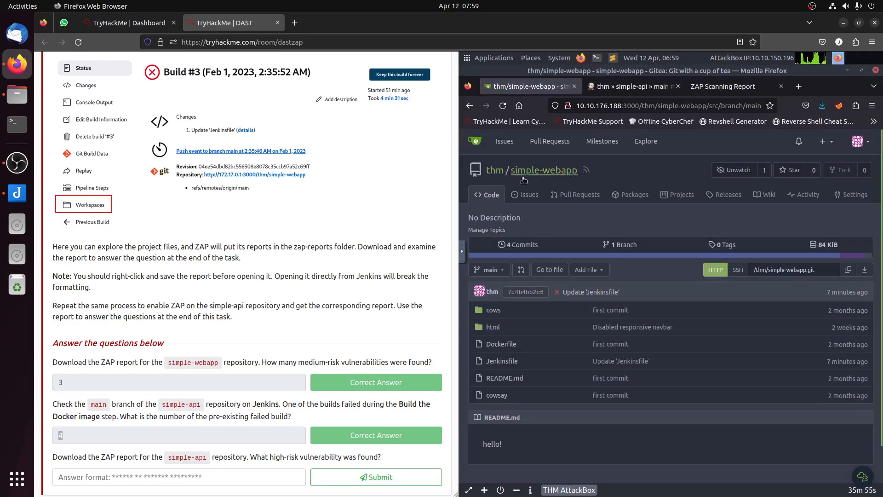
{"action": "left_click", "coordinate": [494, 171]}
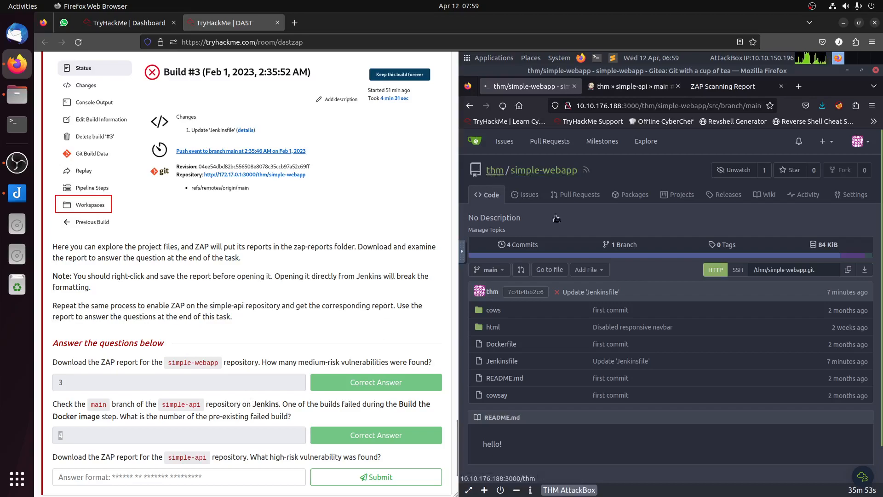
{"action": "left_click", "coordinate": [623, 274]}
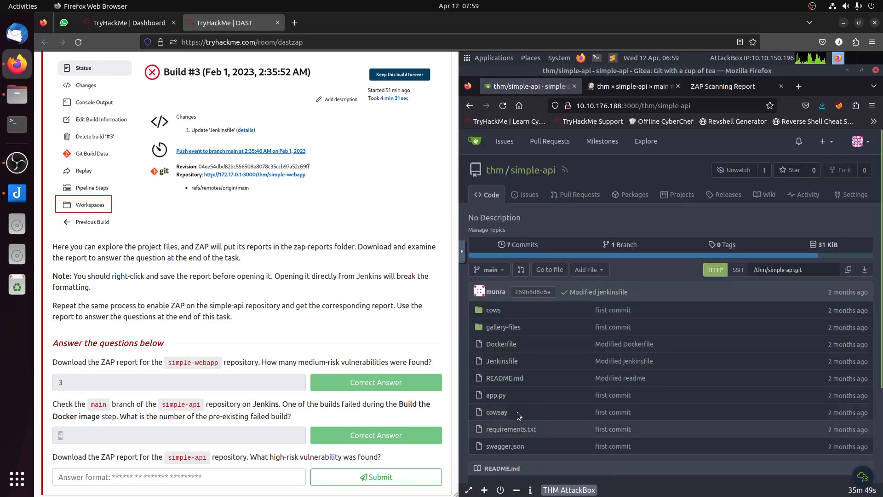
{"action": "scroll", "coordinate": [510, 429], "scroll_direction": "down", "scroll_amount": 3}
{"action": "left_click", "coordinate": [508, 240]}
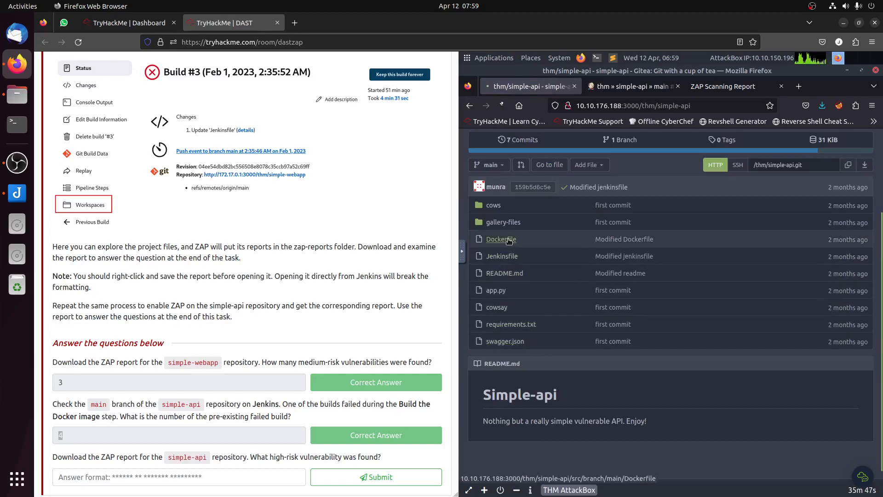
{"action": "left_click", "coordinate": [528, 224]}
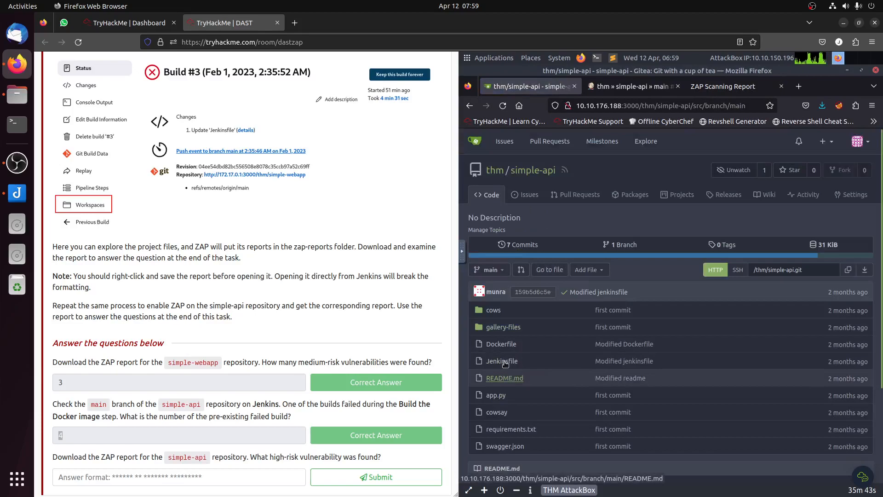
Step: Remove the /* and */ comment markers around the "Scan with OWASP ZAP" stage in simple-api's Jenkinsfile and commit directly to main
{"action": "left_click", "coordinate": [512, 362]}
{"action": "left_click", "coordinate": [845, 246]}
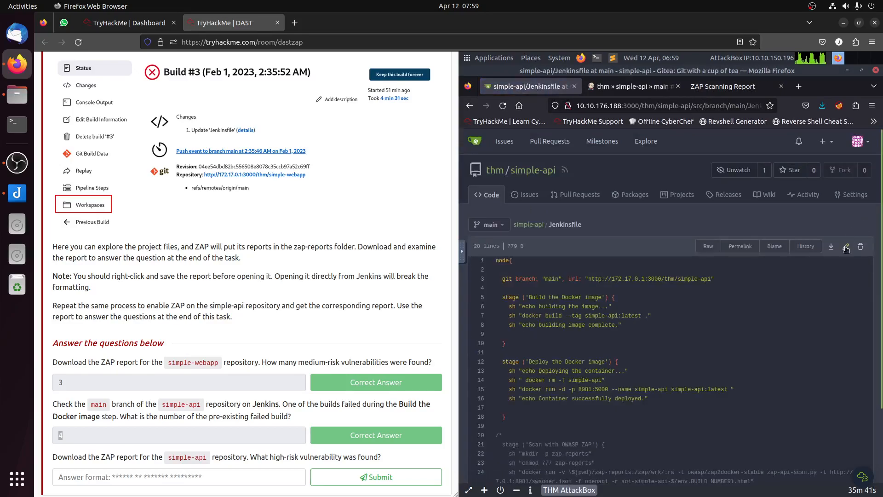
{"action": "scroll", "coordinate": [672, 354], "scroll_direction": "down", "scroll_amount": 2}
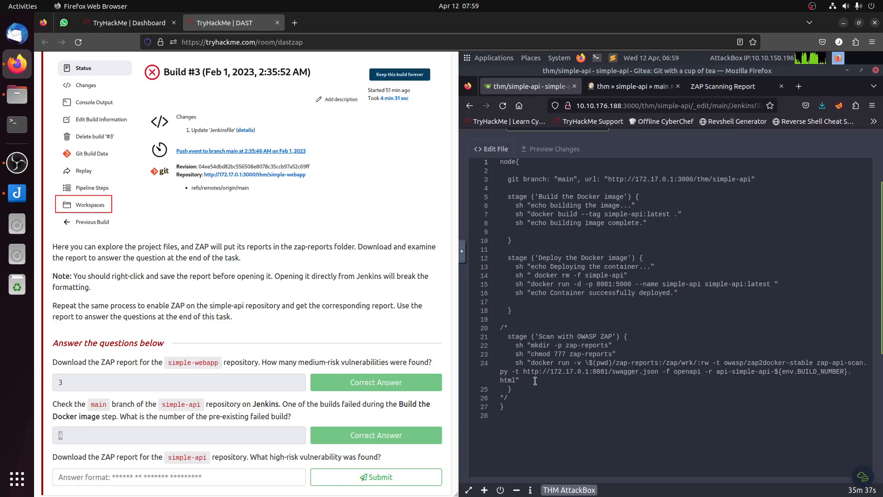
{"action": "left_click", "coordinate": [516, 326]}
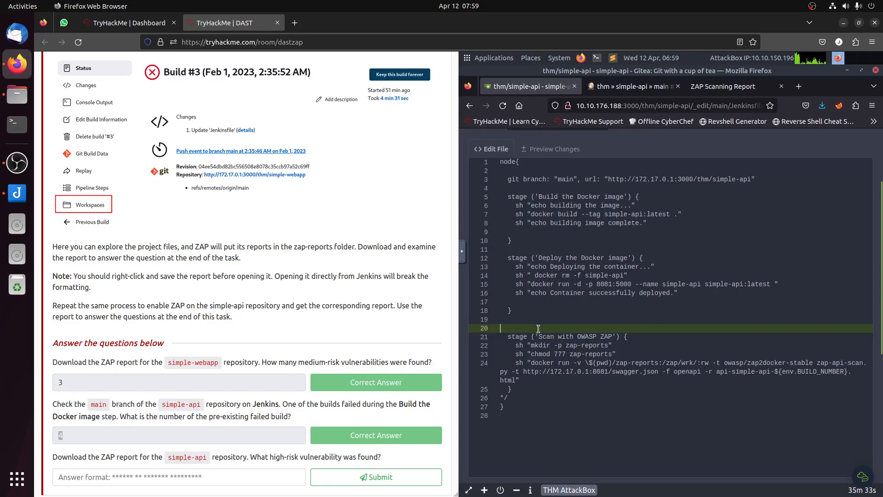
{"action": "left_click", "coordinate": [545, 398]}
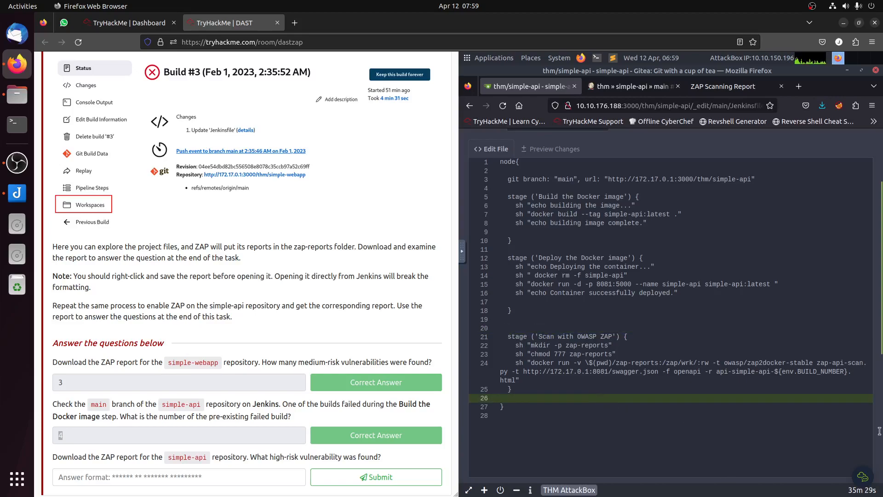
{"action": "scroll", "coordinate": [870, 434], "scroll_direction": "down", "scroll_amount": 5}
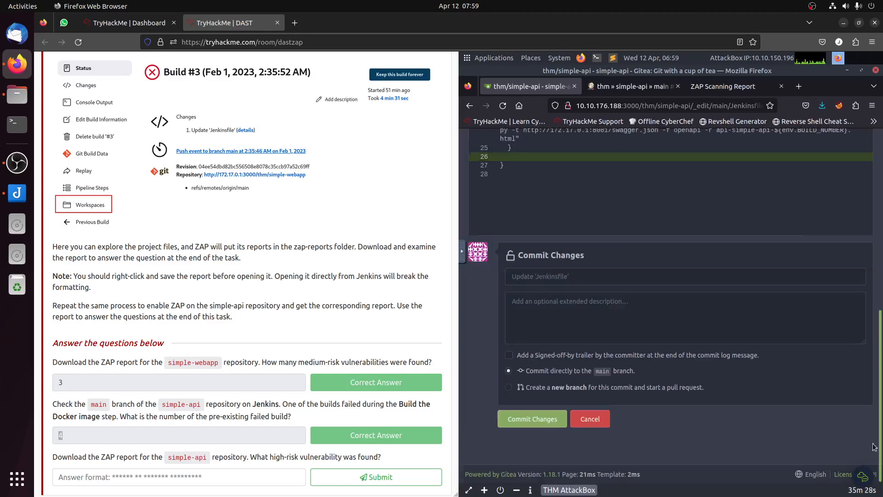
{"action": "left_click", "coordinate": [522, 420]}
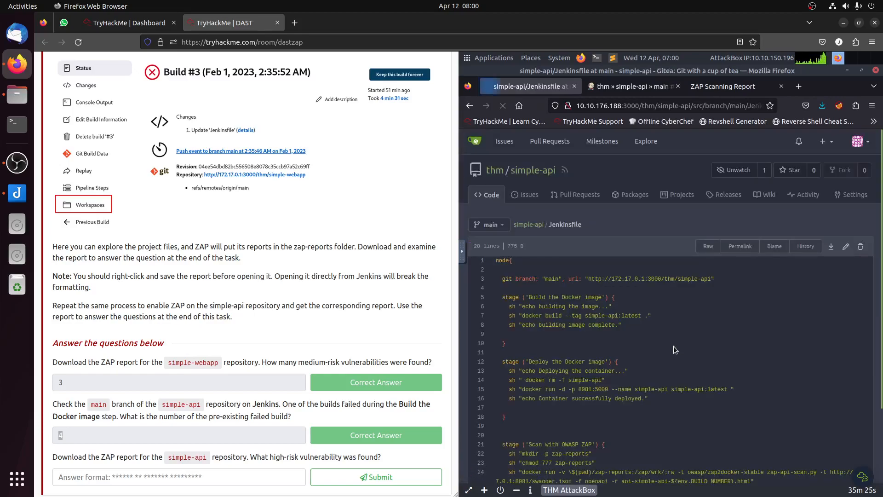
Step: Return to Jenkins and open build #8 of simple-api's main branch to check its progress
{"action": "left_click", "coordinate": [626, 89]}
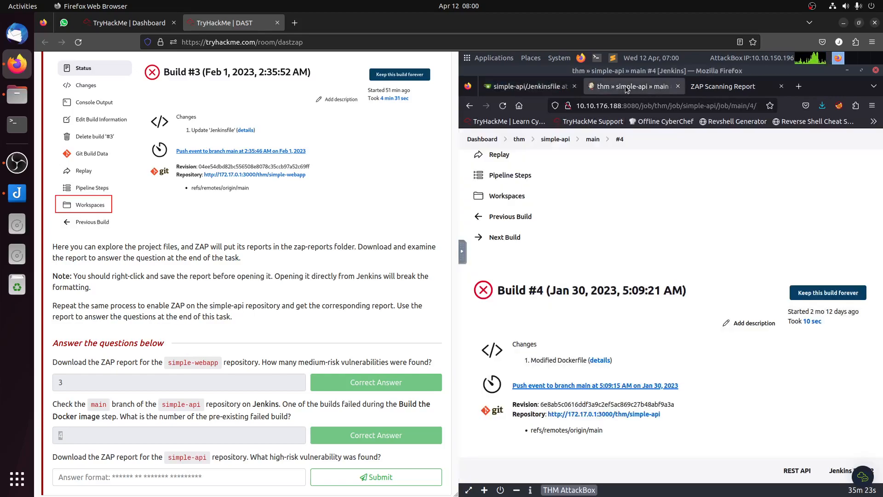
{"action": "left_click", "coordinate": [560, 140]}
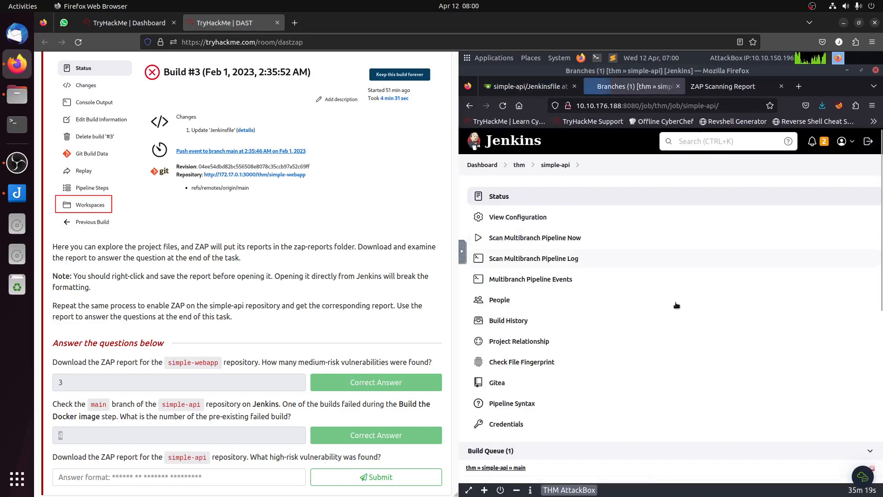
{"action": "scroll", "coordinate": [681, 304], "scroll_direction": "down", "scroll_amount": 7}
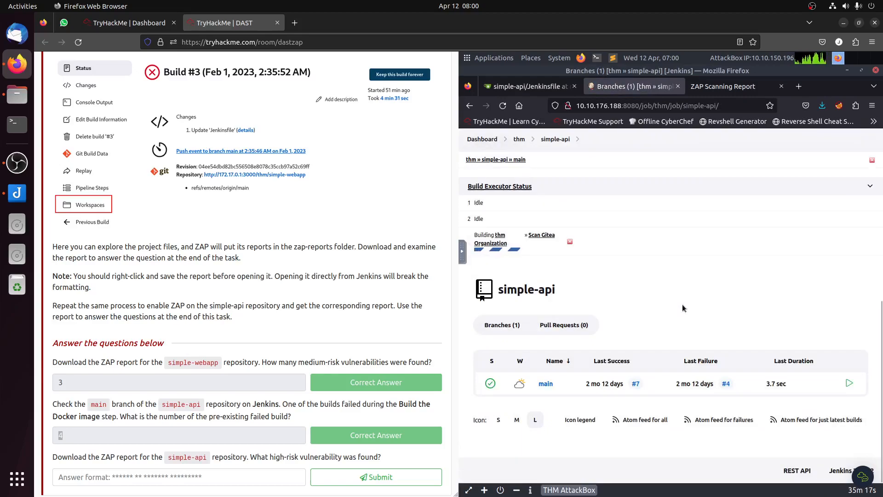
{"action": "left_click", "coordinate": [545, 384]}
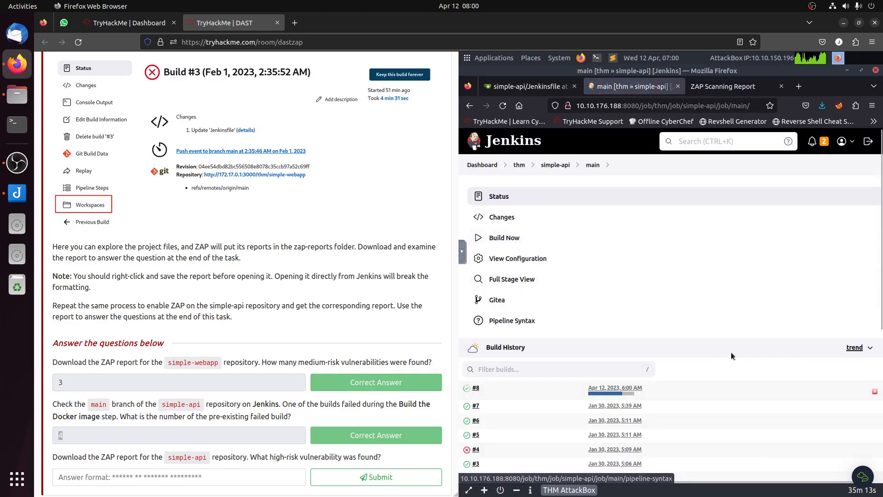
{"action": "scroll", "coordinate": [733, 355], "scroll_direction": "down", "scroll_amount": 3}
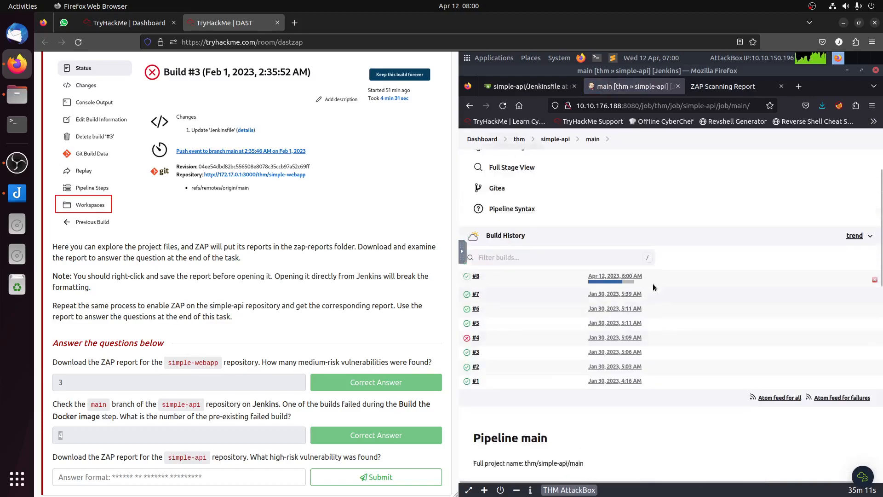
{"action": "scroll", "coordinate": [654, 289], "scroll_direction": "up", "scroll_amount": 1}
{"action": "left_click", "coordinate": [476, 283]}
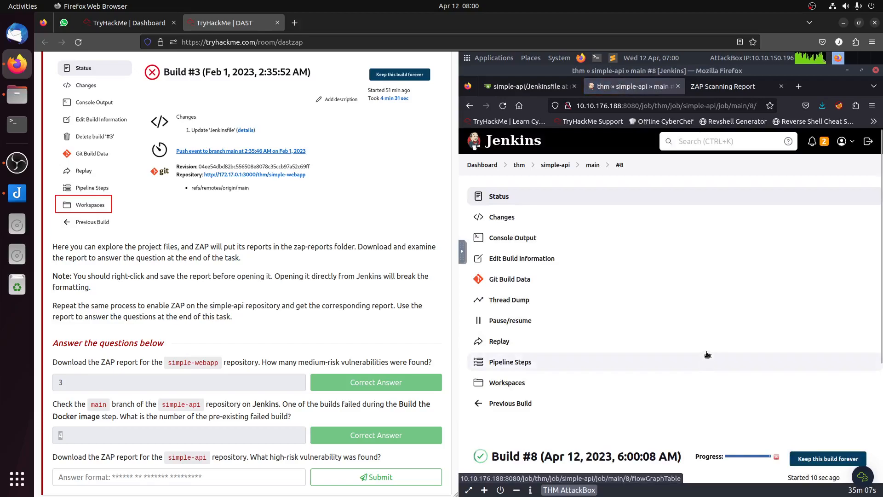
{"action": "scroll", "coordinate": [708, 357], "scroll_direction": "down", "scroll_amount": 3}
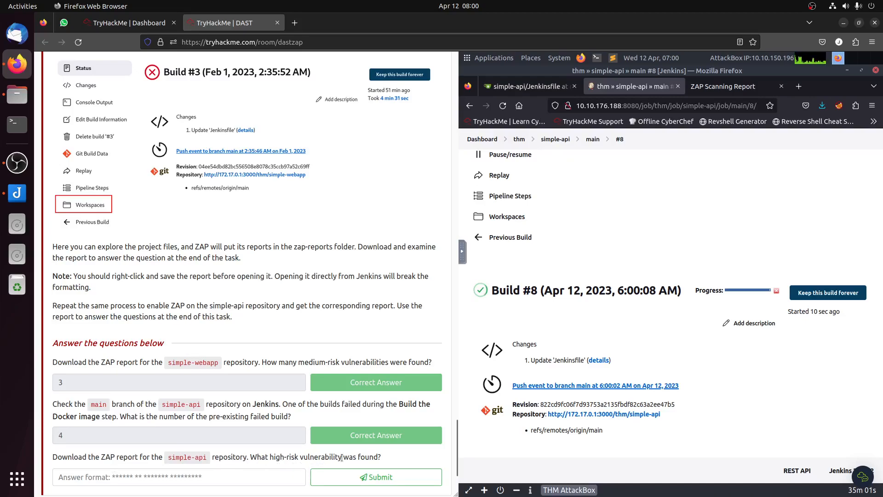
{"action": "mouse_move", "coordinate": [381, 458]}
{"action": "left_mouse_down"}
{"action": "mouse_move", "coordinate": [295, 458]}
{"action": "mouse_move", "coordinate": [384, 457]}
{"action": "left_mouse_up"}
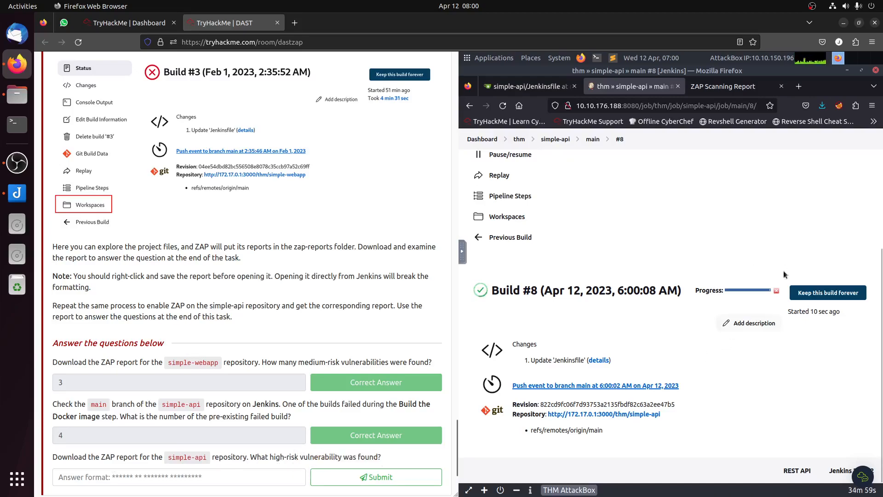
{"action": "scroll", "coordinate": [295, 312], "scroll_direction": "up", "scroll_amount": 10}
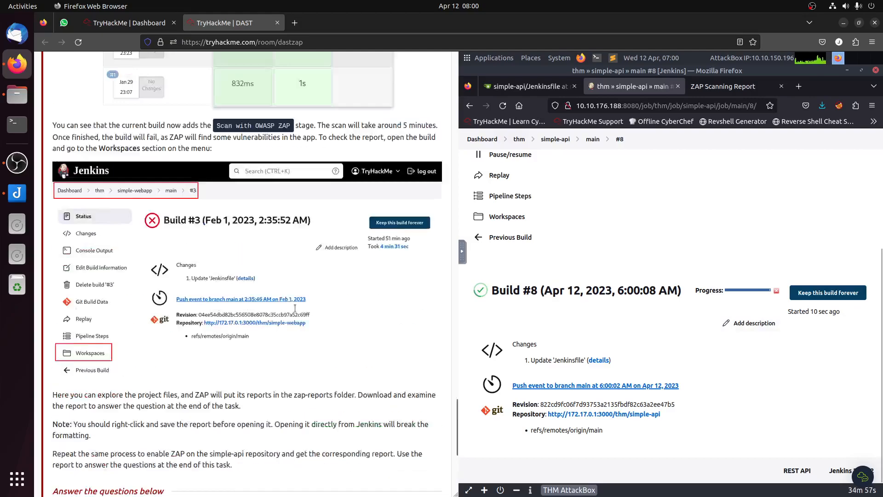
{"action": "scroll", "coordinate": [294, 308], "scroll_direction": "up", "scroll_amount": 15}
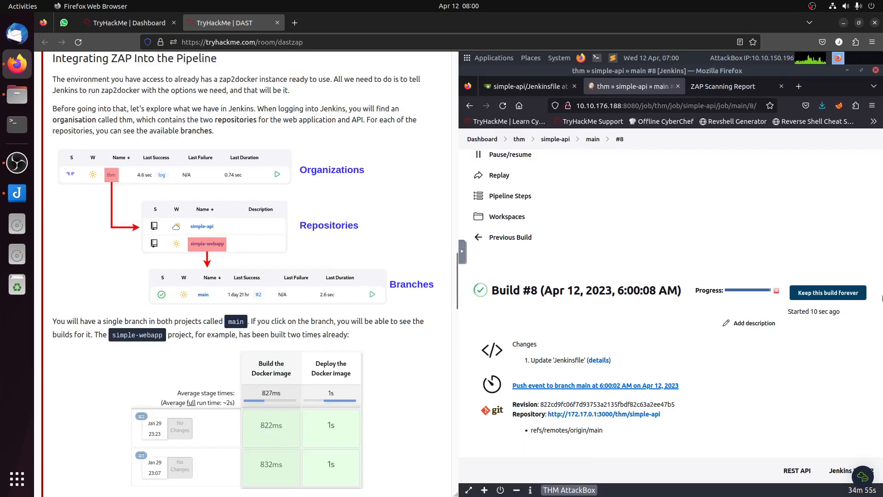
{"action": "mouse_move", "coordinate": [882, 359]}
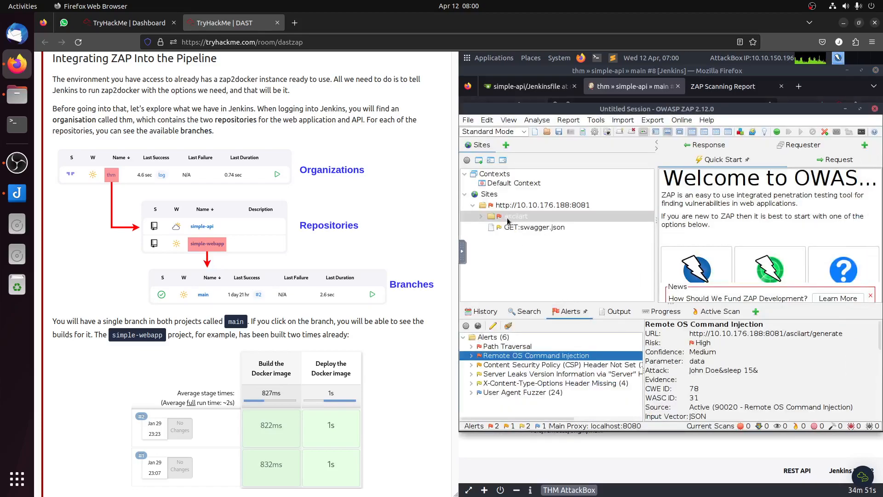
{"action": "double_click", "coordinate": [510, 220]}
{"action": "left_click", "coordinate": [482, 218]}
{"action": "left_click", "coordinate": [482, 216]}
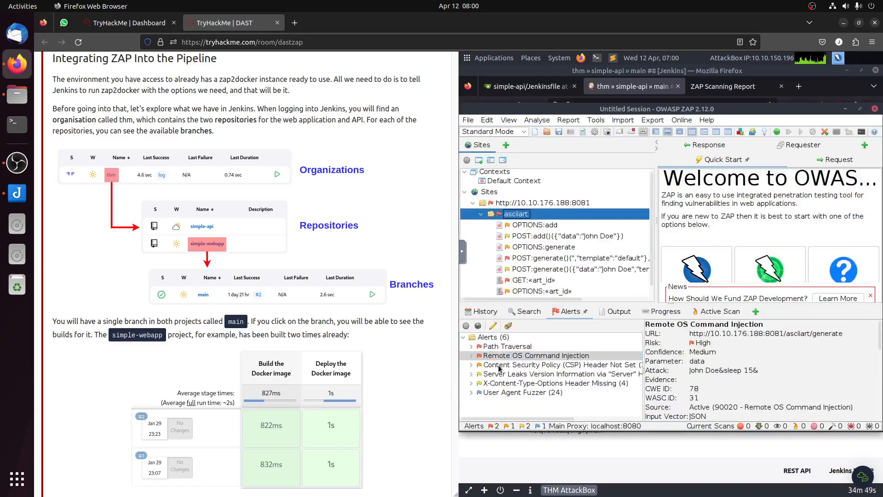
Step: Review the Path Traversal and Remote OS Command Injection alerts in ZAP, and find Task 7's question on simple-api's high-risk vulnerability
{"action": "left_click", "coordinate": [506, 347]}
{"action": "left_click", "coordinate": [597, 356]}
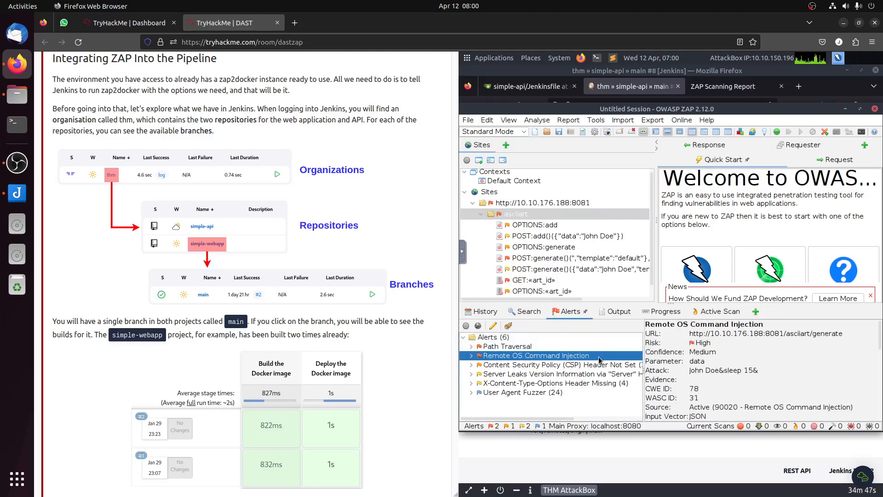
{"action": "scroll", "coordinate": [228, 248], "scroll_direction": "up", "scroll_amount": 10}
{"action": "scroll", "coordinate": [228, 248], "scroll_direction": "up", "scroll_amount": 15}
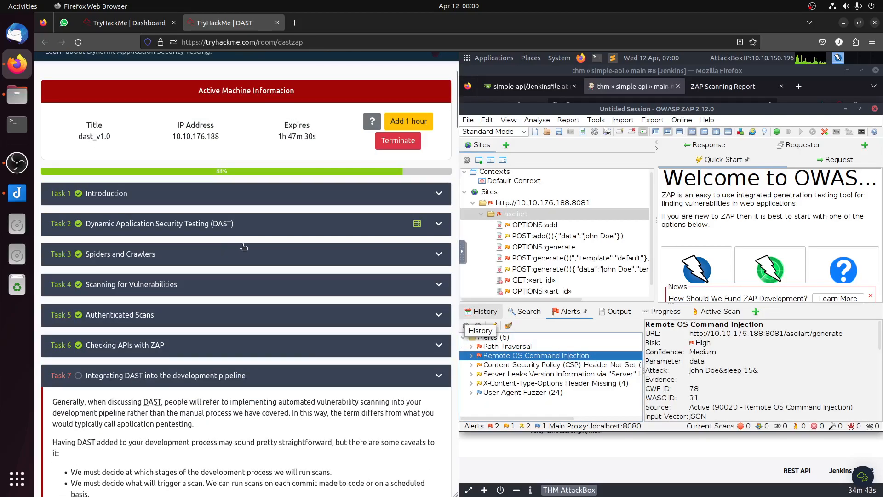
{"action": "scroll", "coordinate": [243, 247], "scroll_direction": "down", "scroll_amount": 8}
{"action": "scroll", "coordinate": [298, 254], "scroll_direction": "down", "scroll_amount": 10}
{"action": "scroll", "coordinate": [300, 256], "scroll_direction": "down", "scroll_amount": 14}
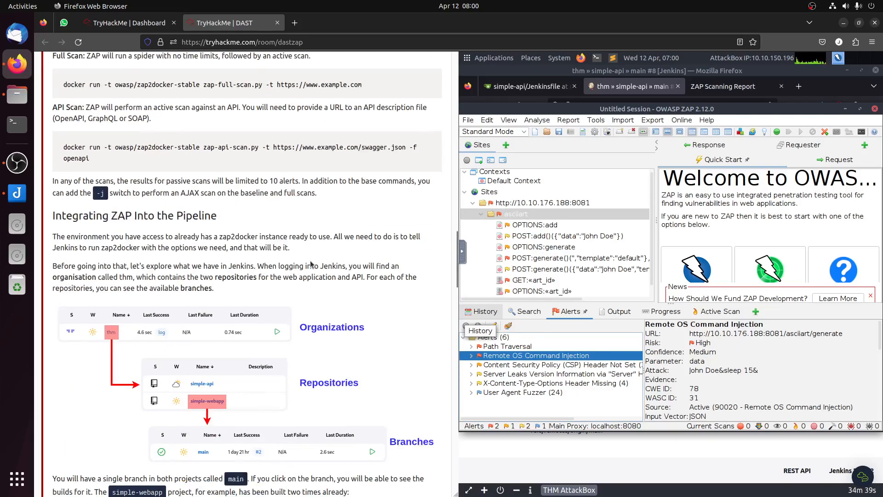
{"action": "scroll", "coordinate": [311, 264], "scroll_direction": "down", "scroll_amount": 20}
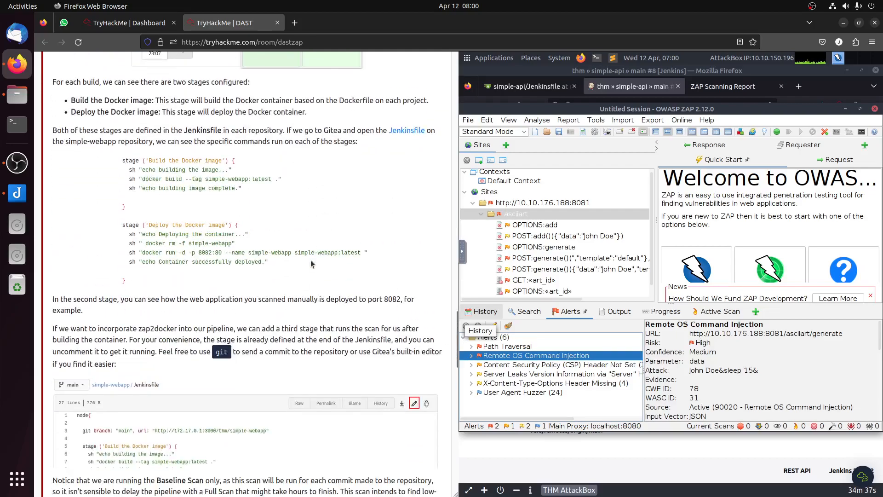
{"action": "scroll", "coordinate": [313, 266], "scroll_direction": "down", "scroll_amount": 10}
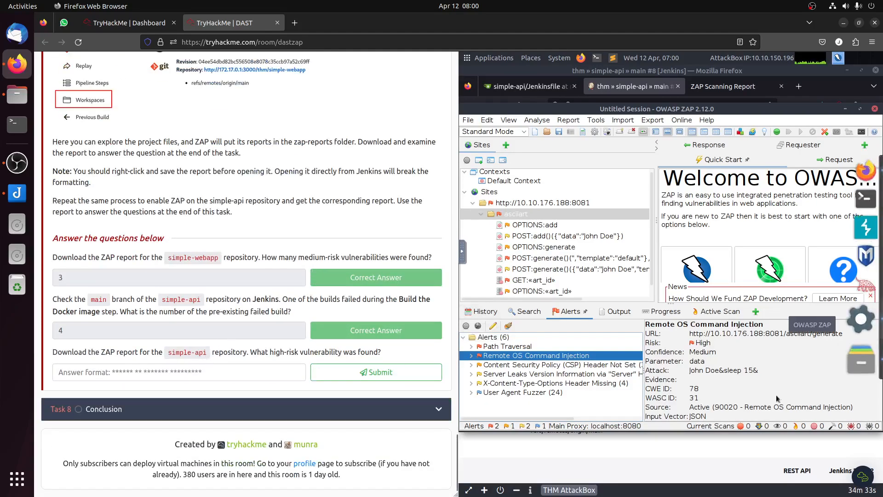
Step: Switch to Jenkins and open the zap-reports folder in the thm_simple-api_main workspace of build #8
{"action": "left_click", "coordinate": [690, 443]}
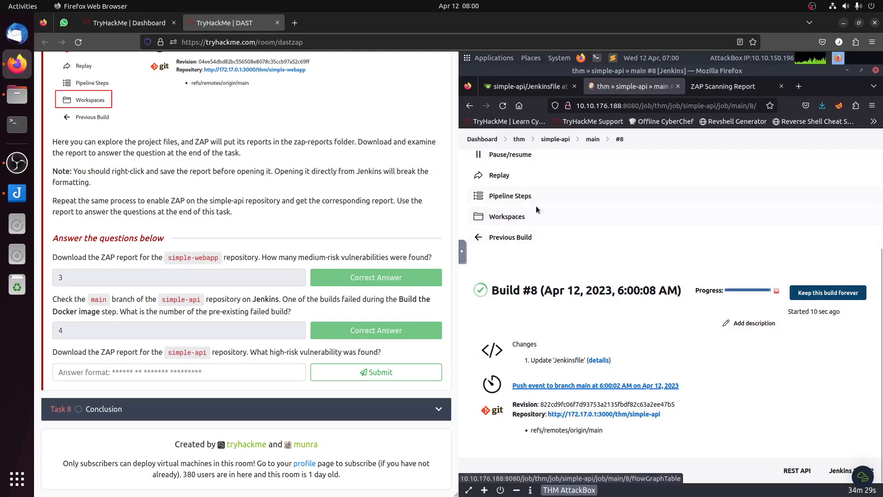
{"action": "scroll", "coordinate": [538, 211], "scroll_direction": "up", "scroll_amount": 3}
{"action": "left_click", "coordinate": [510, 381]}
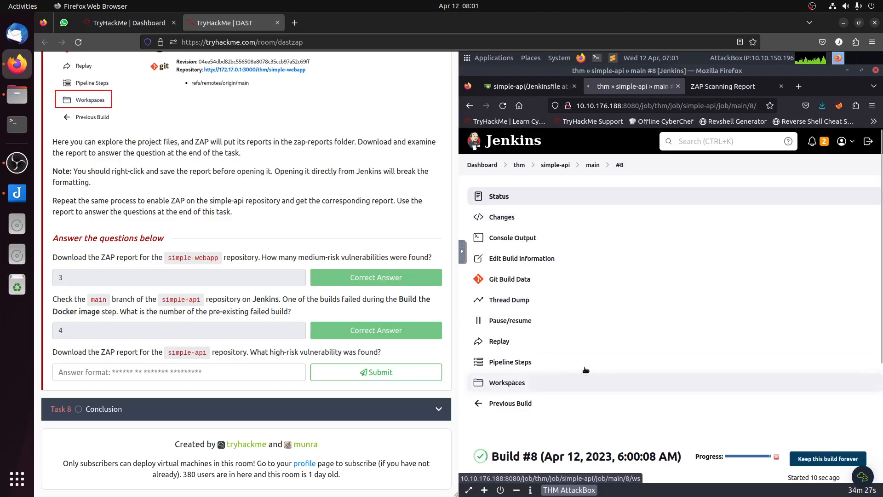
{"action": "scroll", "coordinate": [637, 361], "scroll_direction": "down", "scroll_amount": 2}
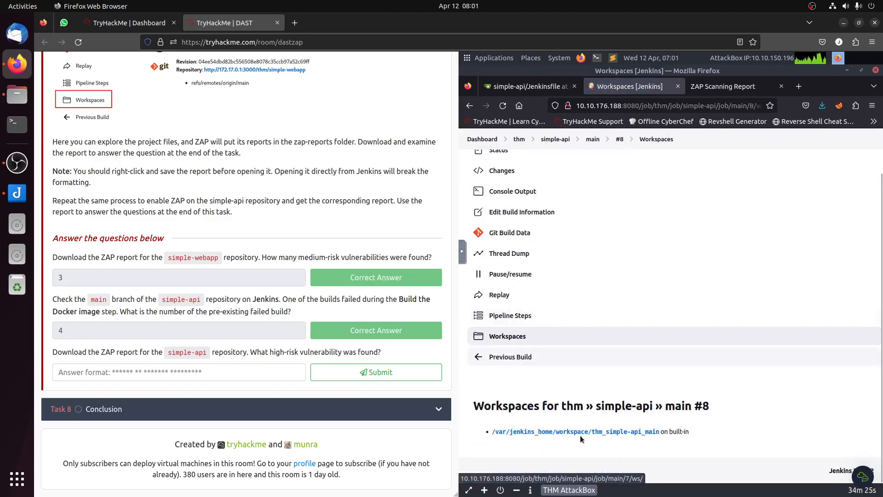
{"action": "left_click", "coordinate": [583, 432]}
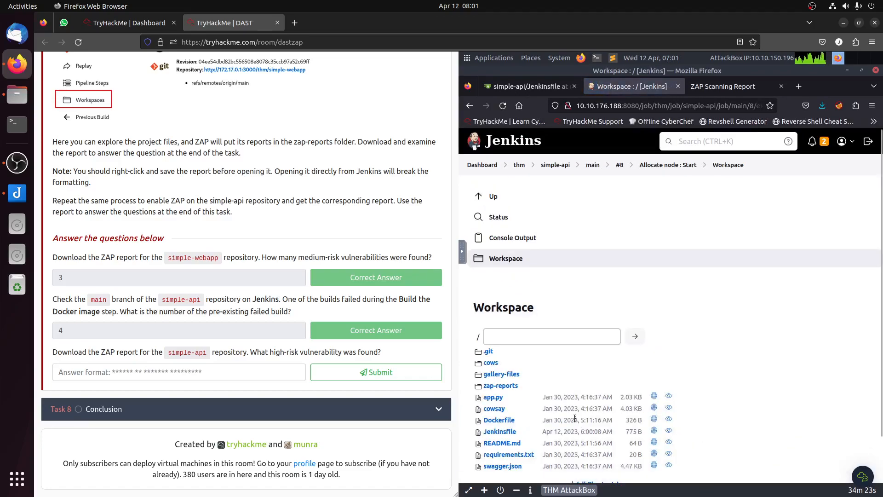
{"action": "left_click", "coordinate": [501, 387]}
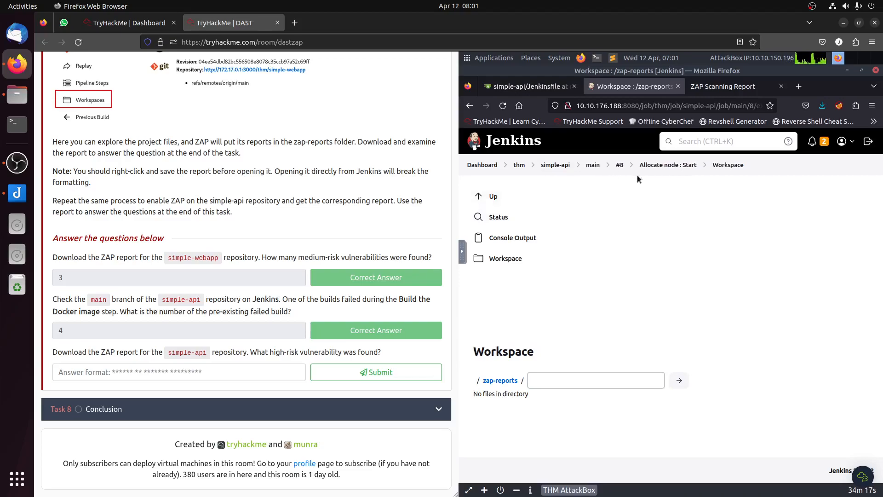
Step: Return from the workspace to build #8's status page and check the build's progress
{"action": "left_click", "coordinate": [682, 170]}
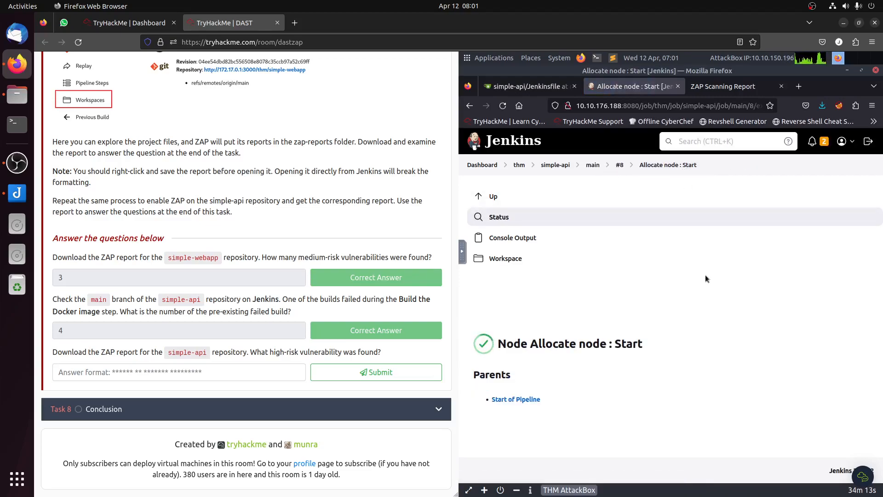
{"action": "left_click", "coordinate": [618, 163]}
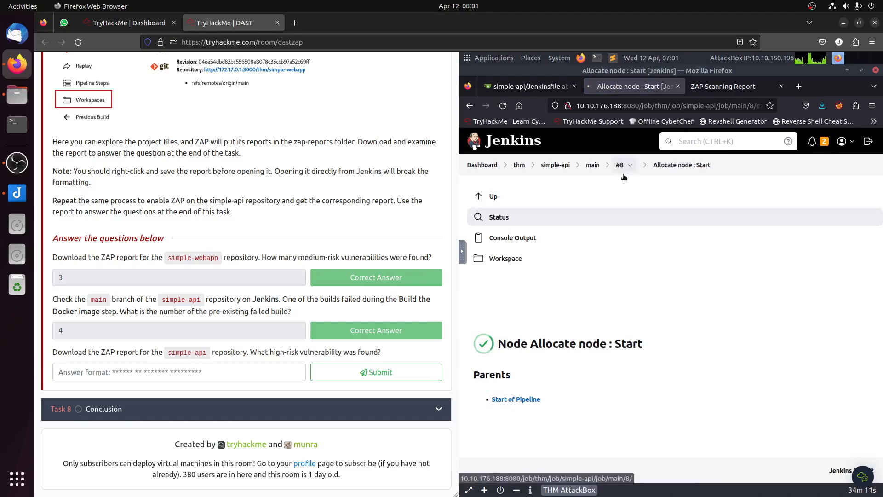
{"action": "scroll", "coordinate": [735, 327], "scroll_direction": "down", "scroll_amount": 1}
{"action": "scroll", "coordinate": [735, 327], "scroll_direction": "down", "scroll_amount": 3}
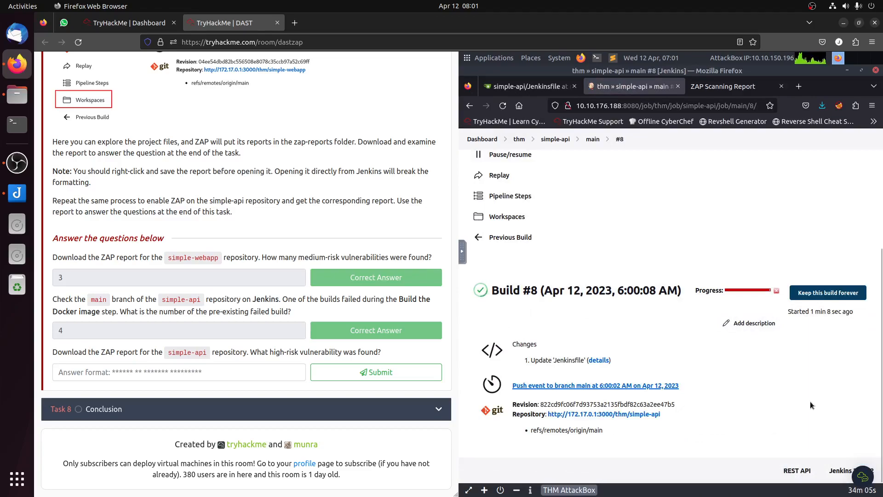
Step: Check the "Scan with OWASP ZAP" stage of simple-api's Jenkinsfile in Gitea and return to build #8 in Jenkins
{"action": "left_click", "coordinate": [525, 87]}
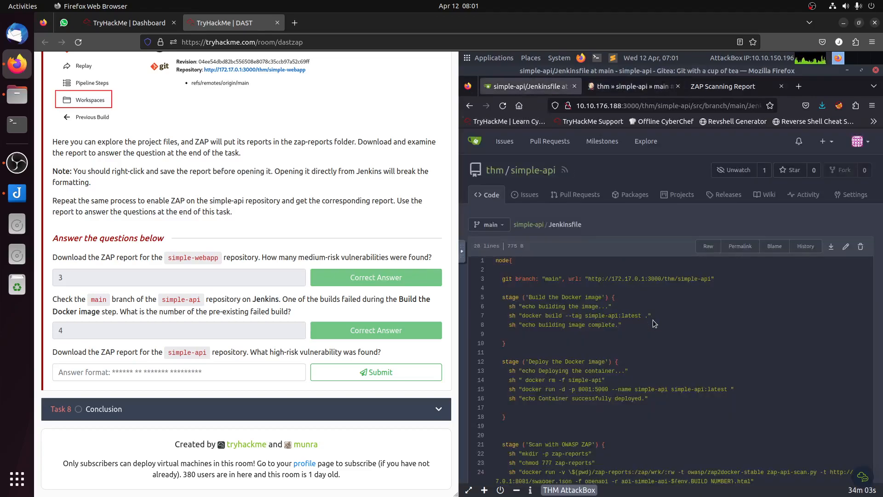
{"action": "scroll", "coordinate": [611, 398], "scroll_direction": "down", "scroll_amount": 3}
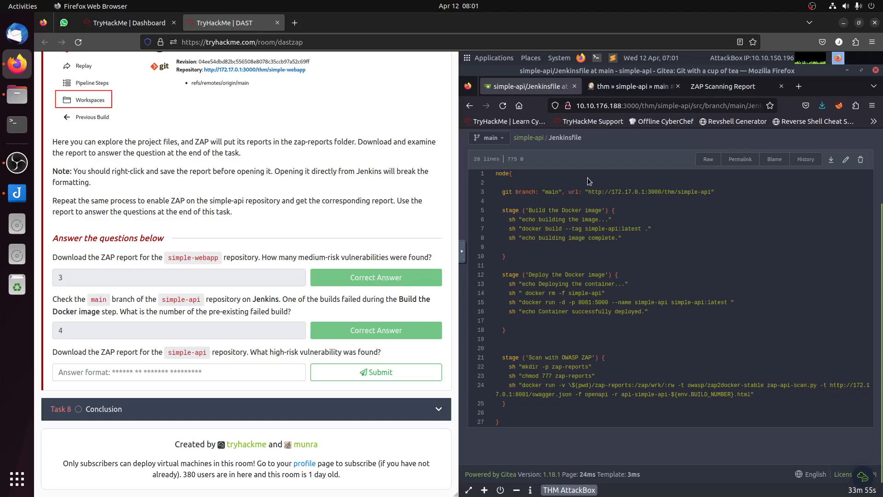
{"action": "left_click", "coordinate": [618, 88]}
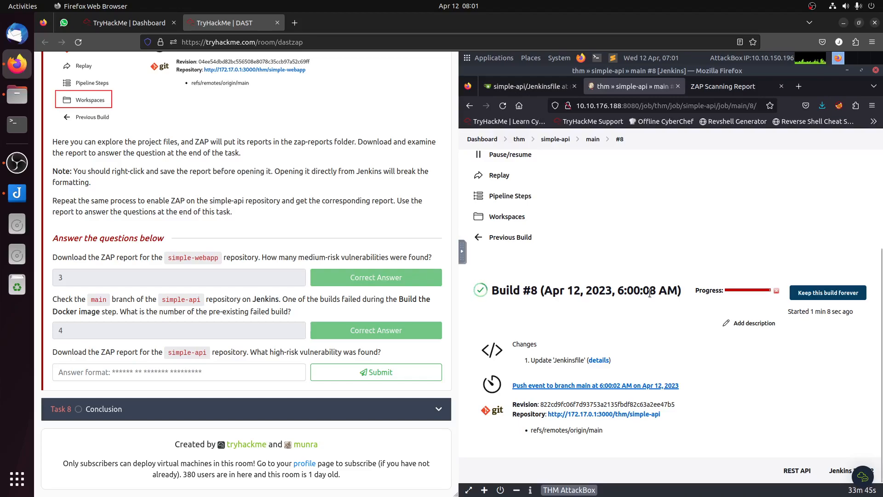
Step: Recheck the zap-reports folder in build #8's workspace for the scan report and return to the build's status page
{"action": "left_click", "coordinate": [510, 218]}
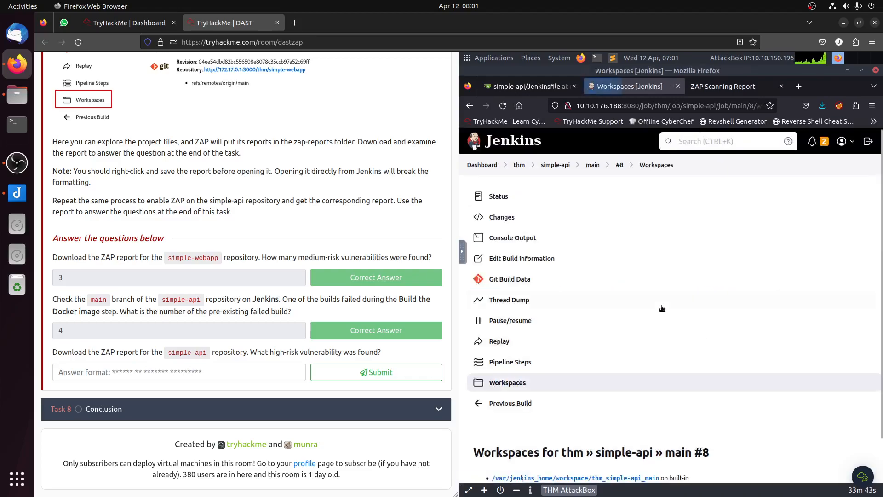
{"action": "scroll", "coordinate": [662, 308], "scroll_direction": "down", "scroll_amount": 2}
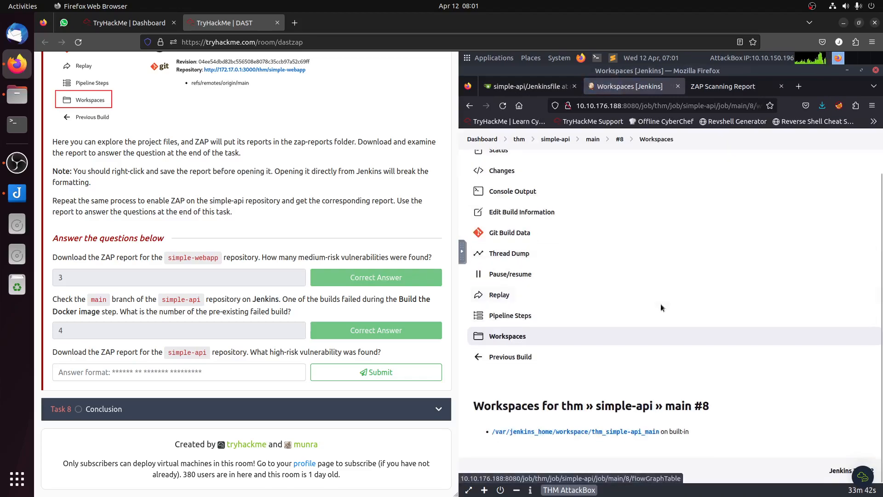
{"action": "left_click", "coordinate": [620, 432]}
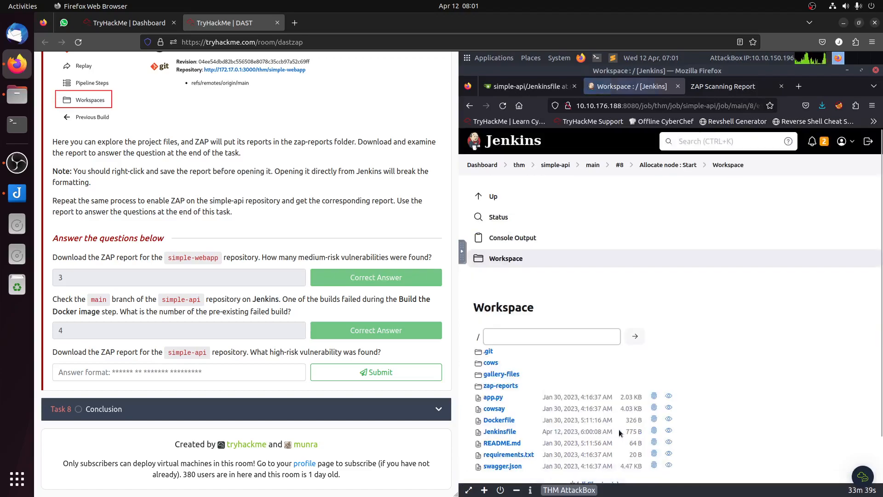
{"action": "scroll", "coordinate": [620, 420], "scroll_direction": "down", "scroll_amount": 2}
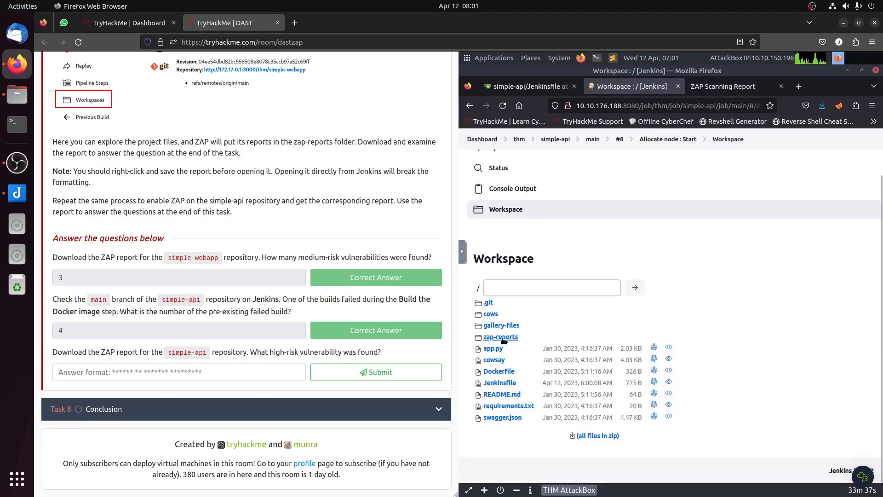
{"action": "left_click", "coordinate": [502, 340]}
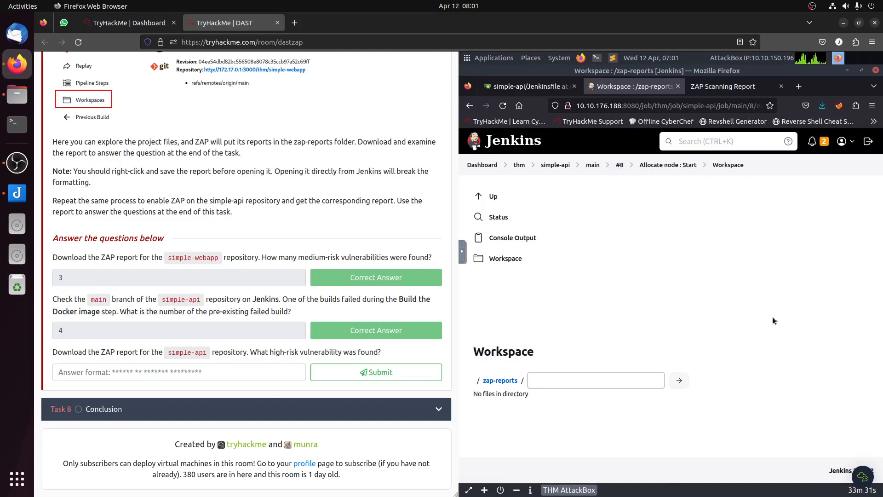
{"action": "left_click", "coordinate": [620, 164]}
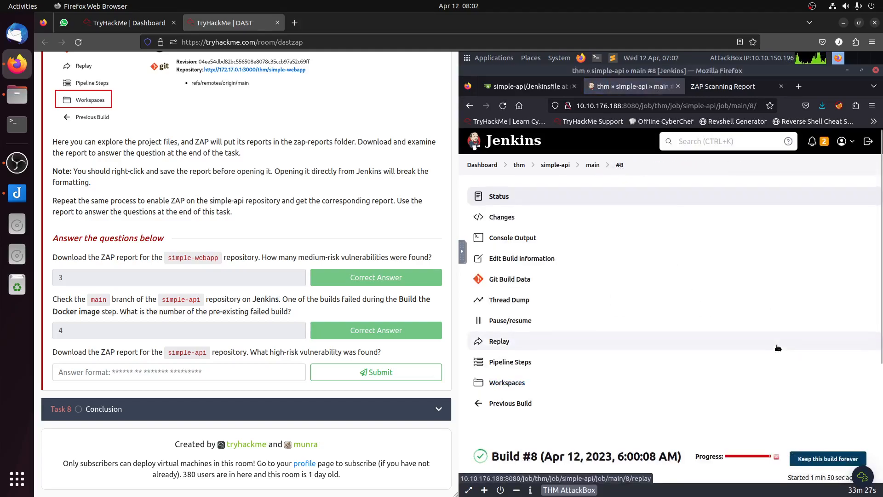
{"action": "scroll", "coordinate": [778, 348], "scroll_direction": "down", "scroll_amount": 3}
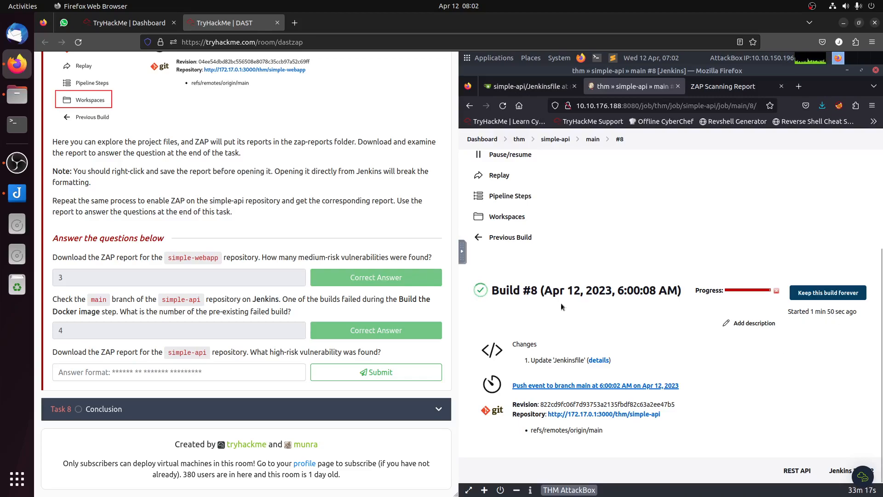
Step: Mark the Task 8 Conclusion question as completed in the DAST room and reopen Task 7
{"action": "left_click", "coordinate": [177, 417]}
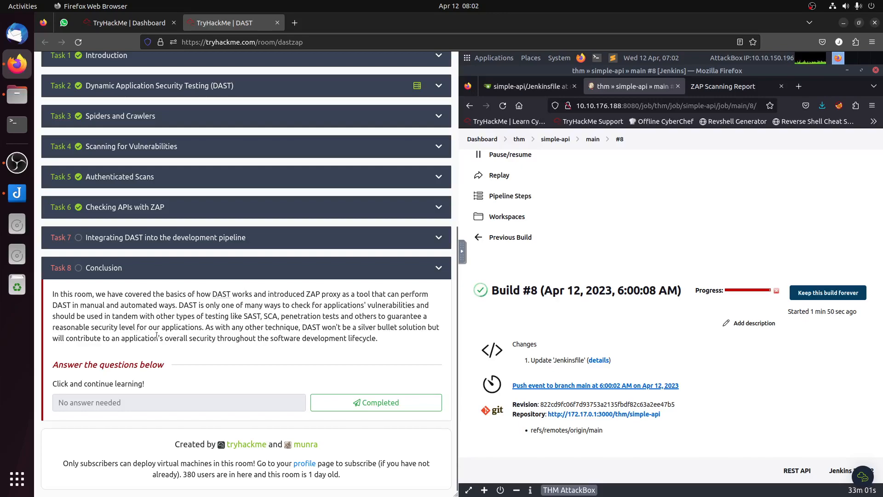
{"action": "left_click_drag", "start_coordinate": [186, 331], "coordinate": [194, 330]}
{"action": "left_click", "coordinate": [352, 400]}
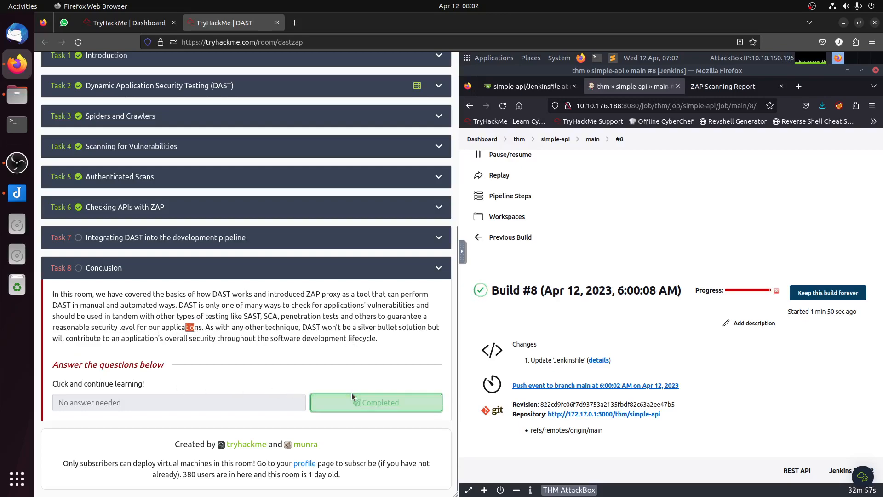
{"action": "left_click", "coordinate": [148, 248]}
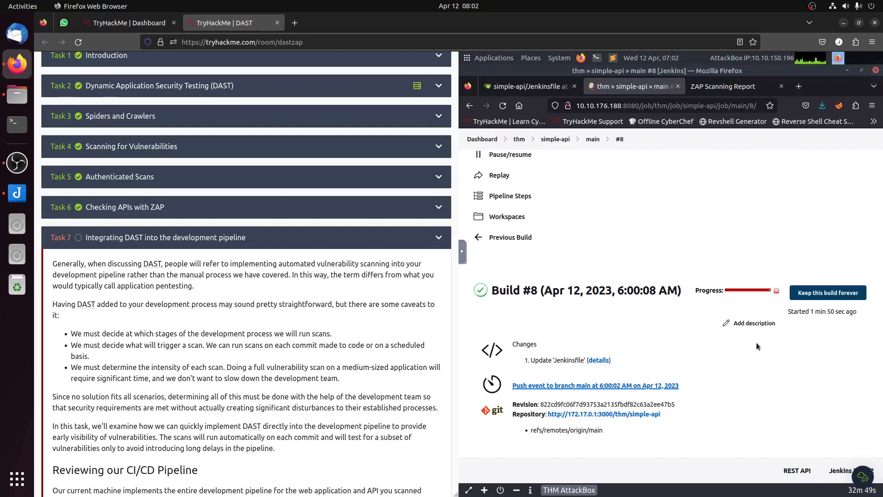
Step: Look once more for simple-api's ZAP report in the zap-reports folder of build #8's workspace
{"action": "scroll", "coordinate": [758, 346], "scroll_direction": "up", "scroll_amount": 4}
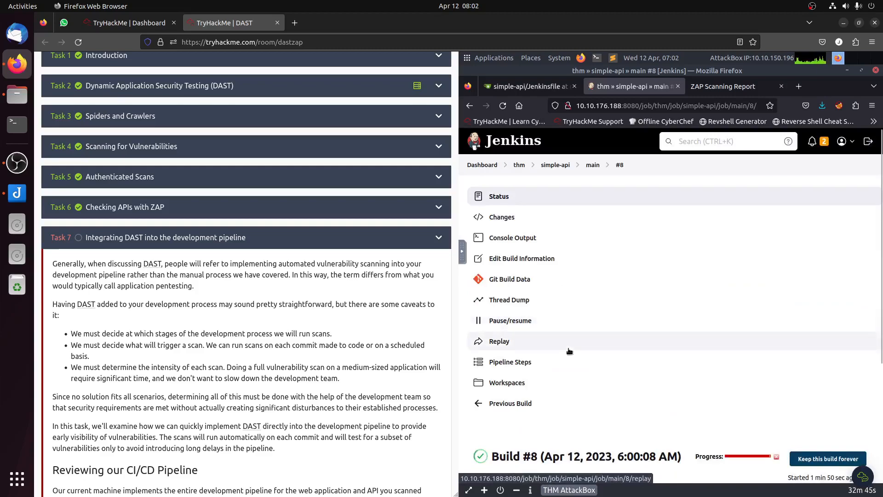
{"action": "scroll", "coordinate": [569, 351], "scroll_direction": "down", "scroll_amount": 3}
{"action": "left_click", "coordinate": [507, 225]}
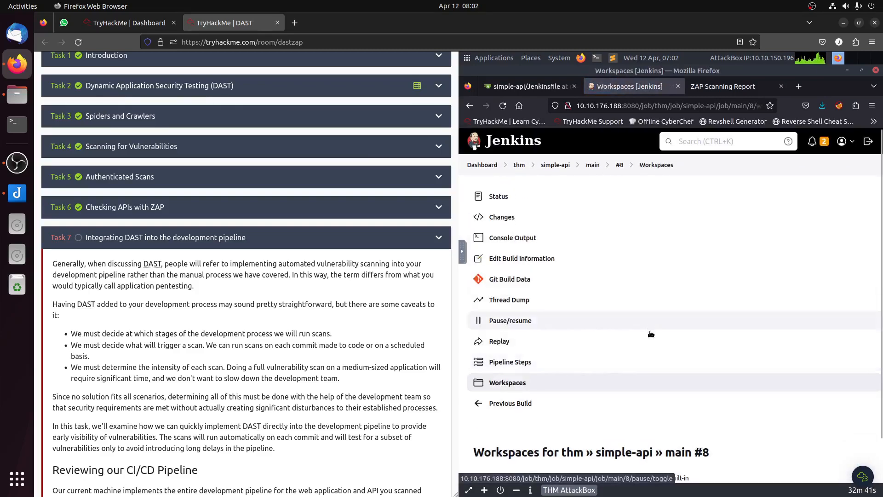
{"action": "scroll", "coordinate": [650, 328], "scroll_direction": "down", "scroll_amount": 1}
{"action": "left_click", "coordinate": [611, 433]}
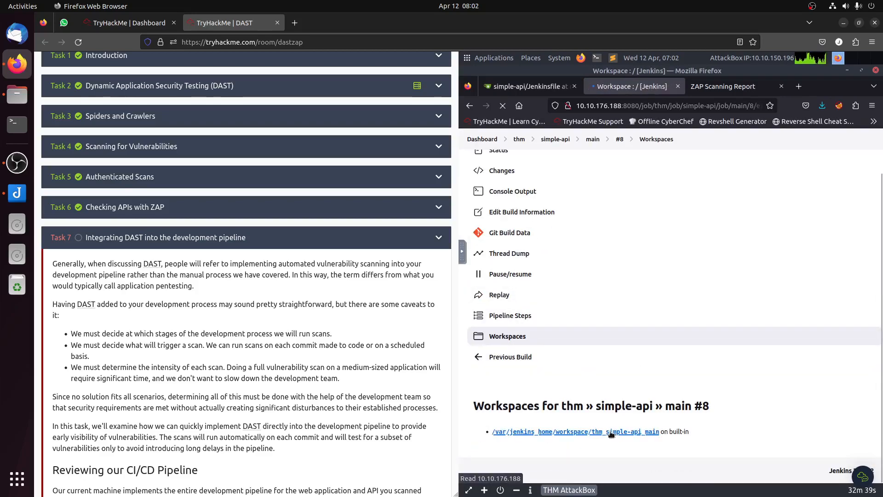
{"action": "left_click", "coordinate": [503, 387]}
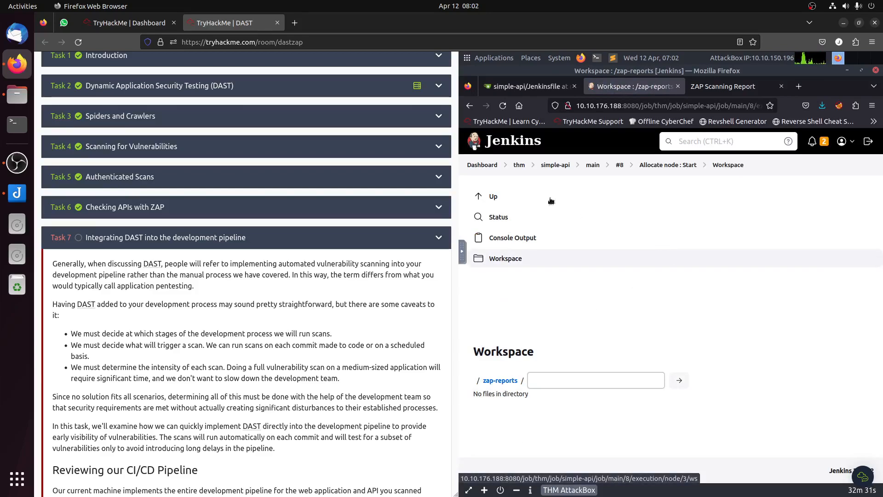
Step: Open the main branch of simple-api from the thm organization and check build #8's stages in the Stage View
{"action": "left_click", "coordinate": [519, 165]}
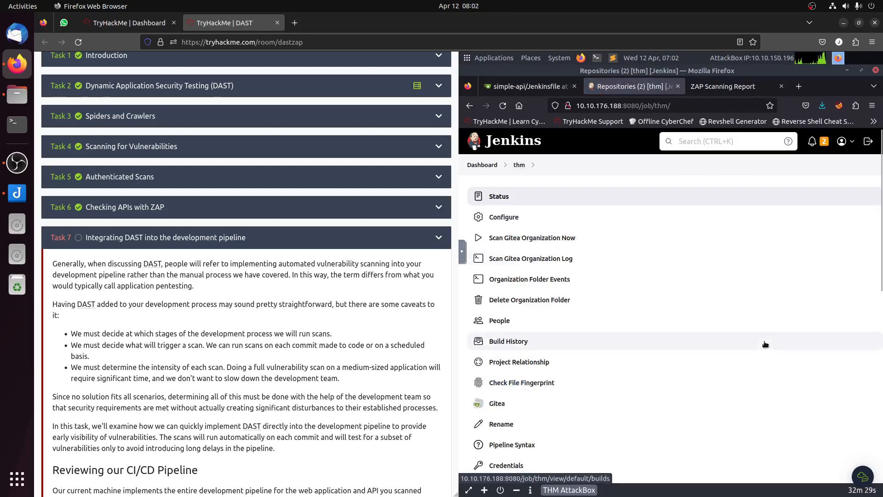
{"action": "scroll", "coordinate": [766, 344], "scroll_direction": "down", "scroll_amount": 8}
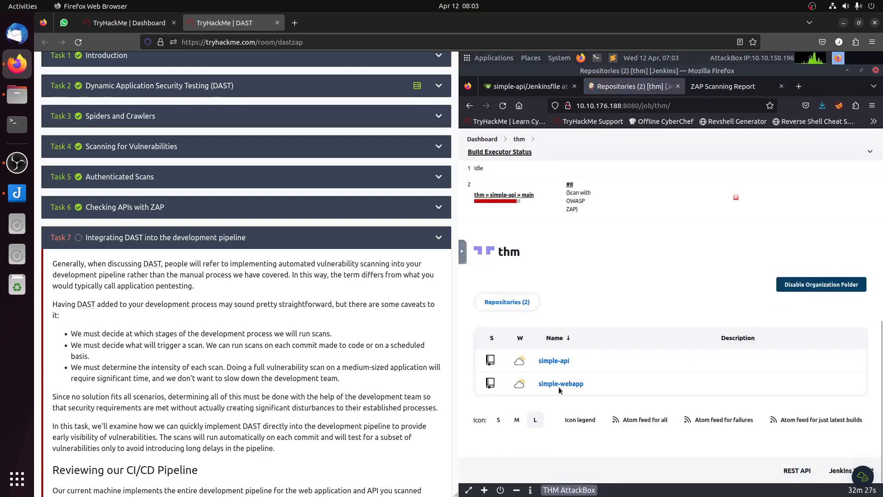
{"action": "left_click", "coordinate": [554, 360]}
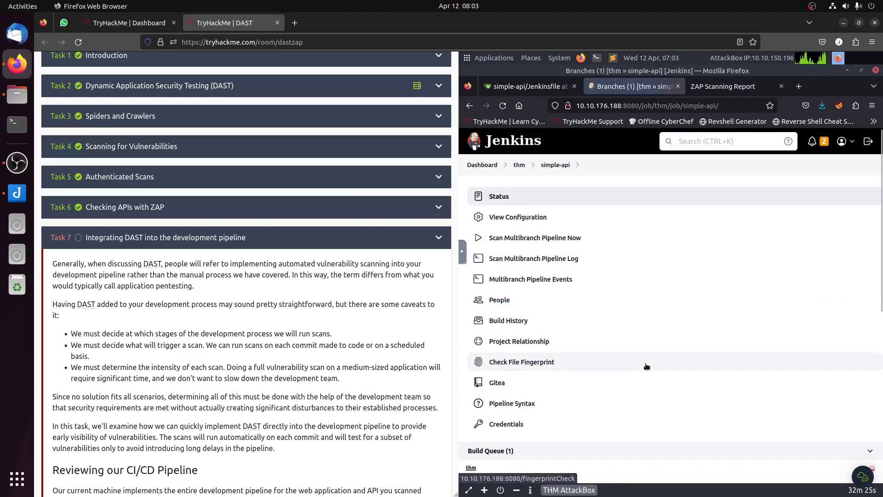
{"action": "scroll", "coordinate": [646, 367], "scroll_direction": "down", "scroll_amount": 7}
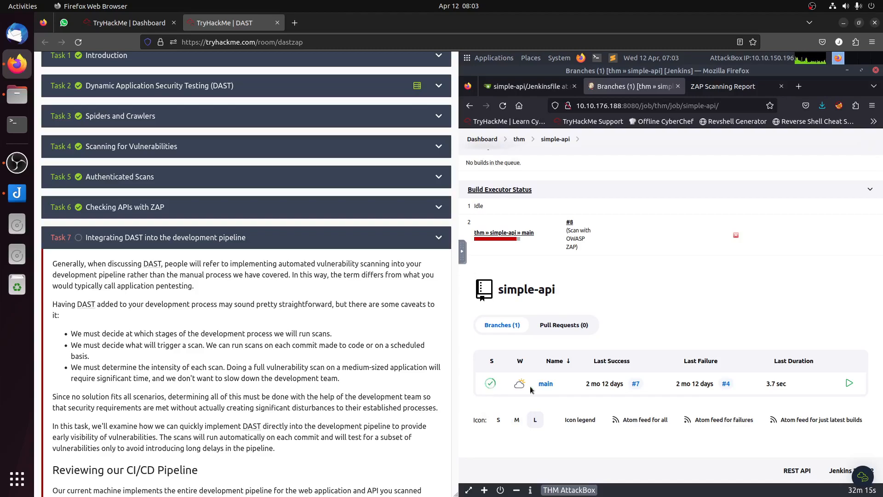
{"action": "left_click", "coordinate": [559, 388]}
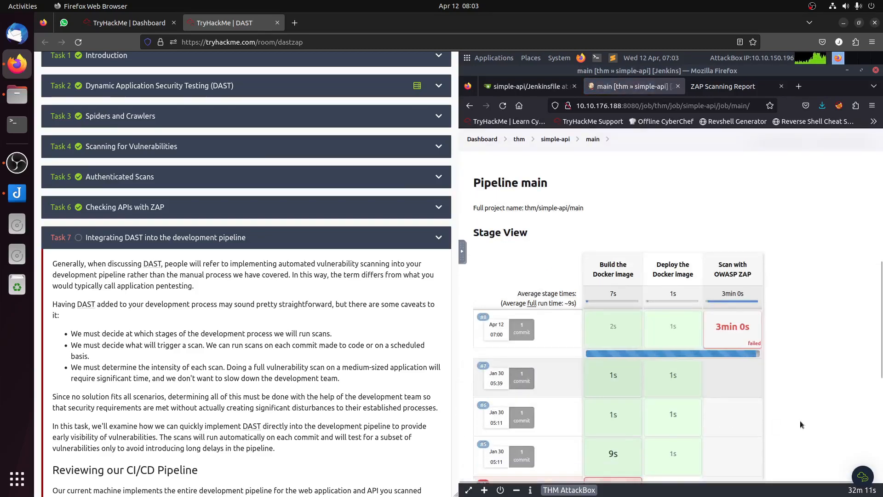
Step: Check the failed OWASP ZAP stage of simple-api's main branch and open the zap-reports folder in build #8's workspace
{"action": "mouse_move", "coordinate": [739, 344]}
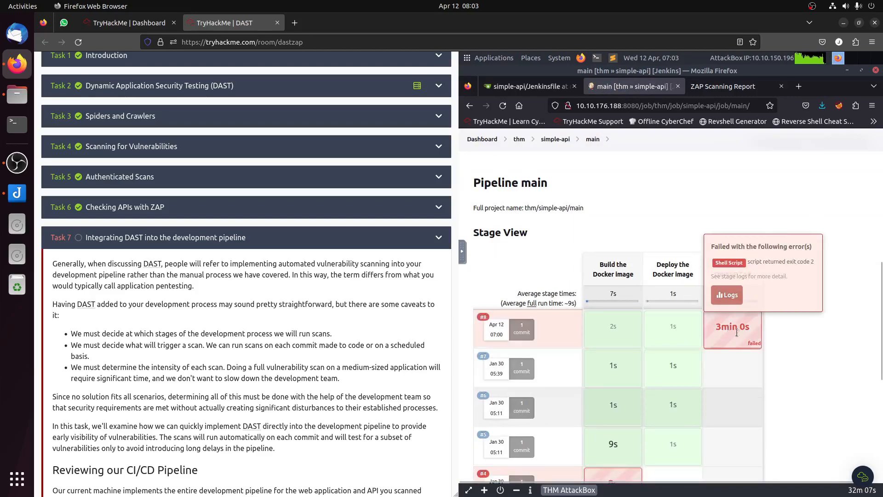
{"action": "scroll", "coordinate": [798, 363], "scroll_direction": "down", "scroll_amount": 5}
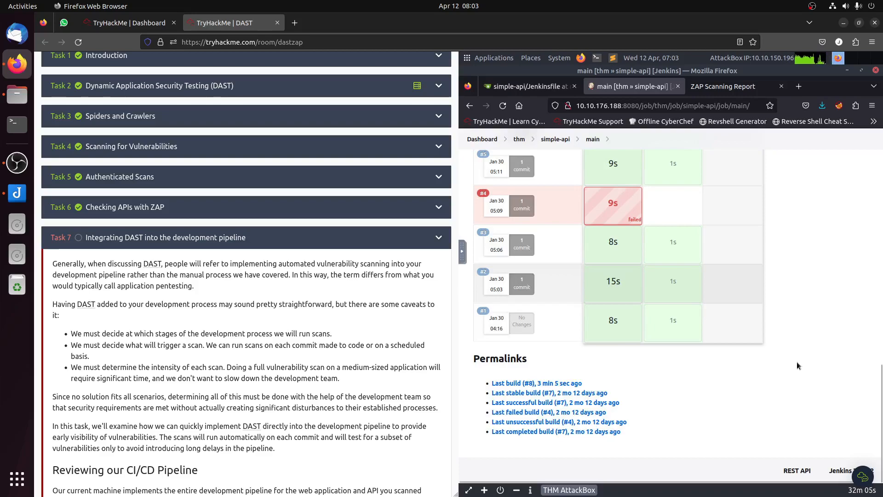
{"action": "scroll", "coordinate": [797, 362], "scroll_direction": "up", "scroll_amount": 10}
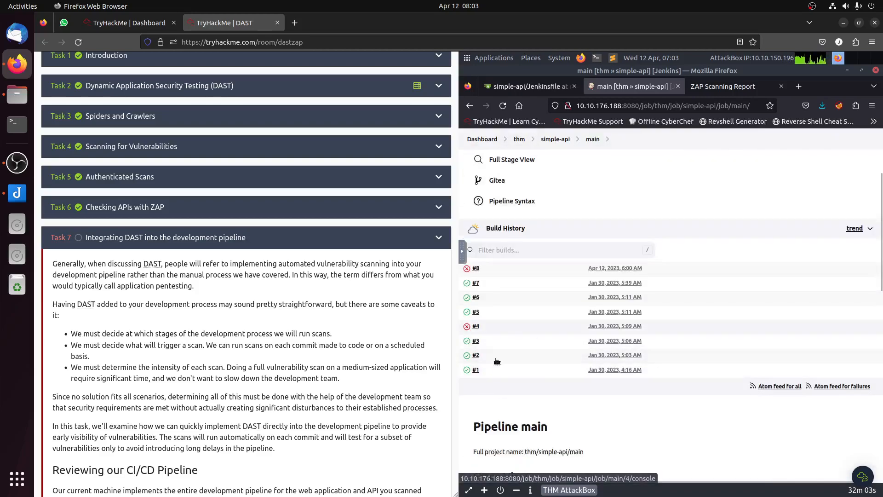
{"action": "left_click", "coordinate": [476, 271]}
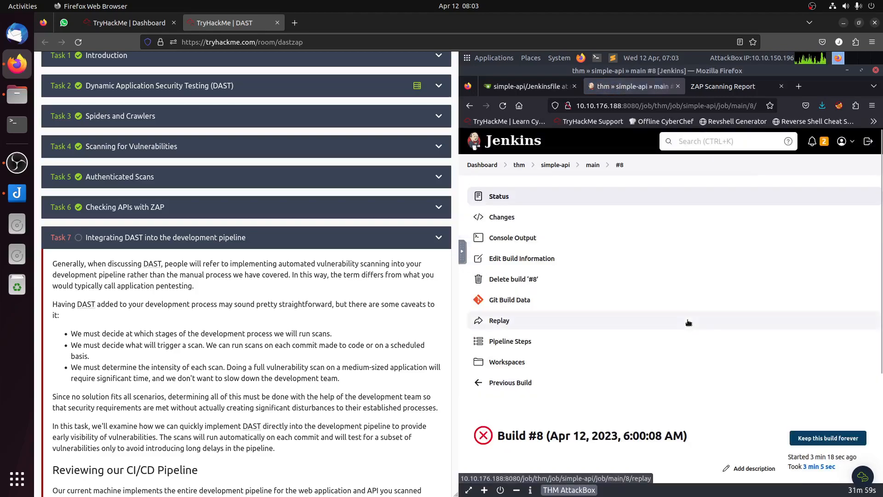
{"action": "scroll", "coordinate": [597, 347], "scroll_direction": "down", "scroll_amount": 3}
{"action": "left_click", "coordinate": [508, 216]}
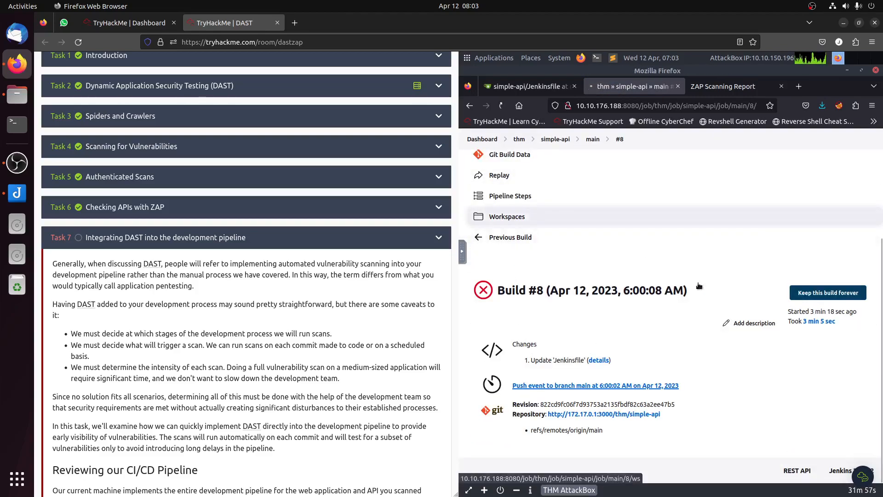
{"action": "left_click", "coordinate": [609, 432]}
{"action": "left_click", "coordinate": [507, 386]}
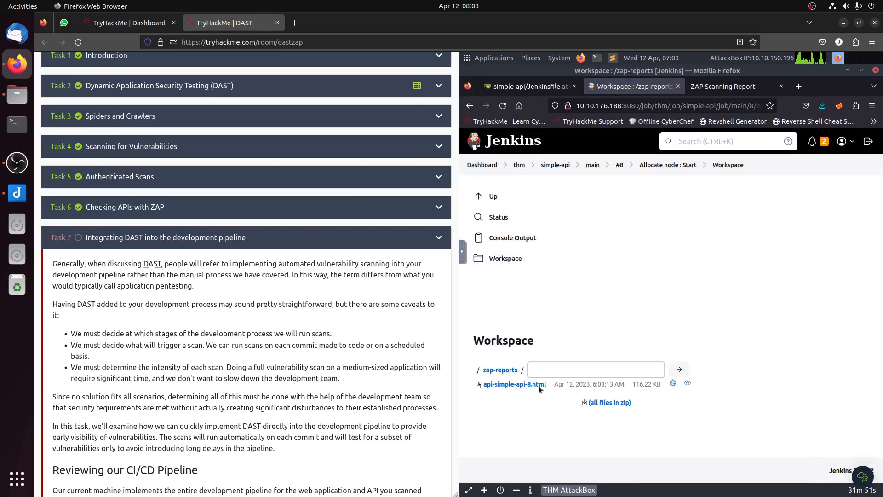
Step: Save the linked report api-simple-api-8.html to the Downloads folder
{"action": "right_click", "coordinate": [540, 387]}
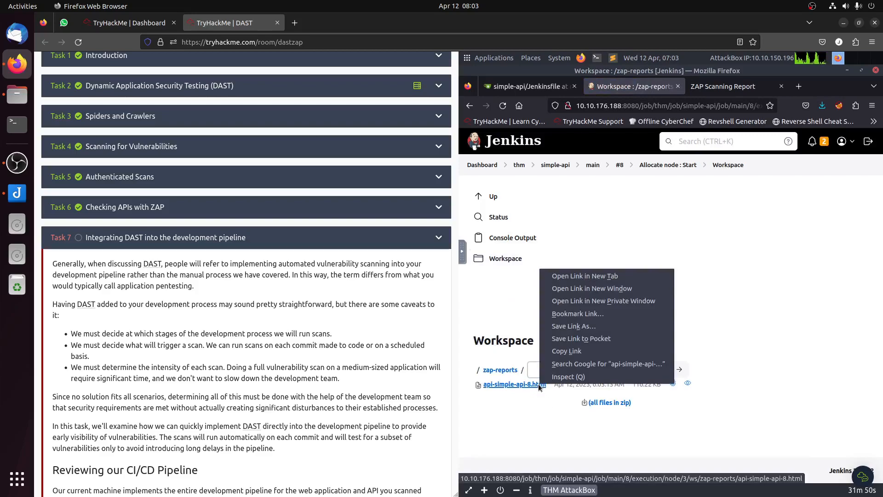
{"action": "left_click", "coordinate": [601, 331]}
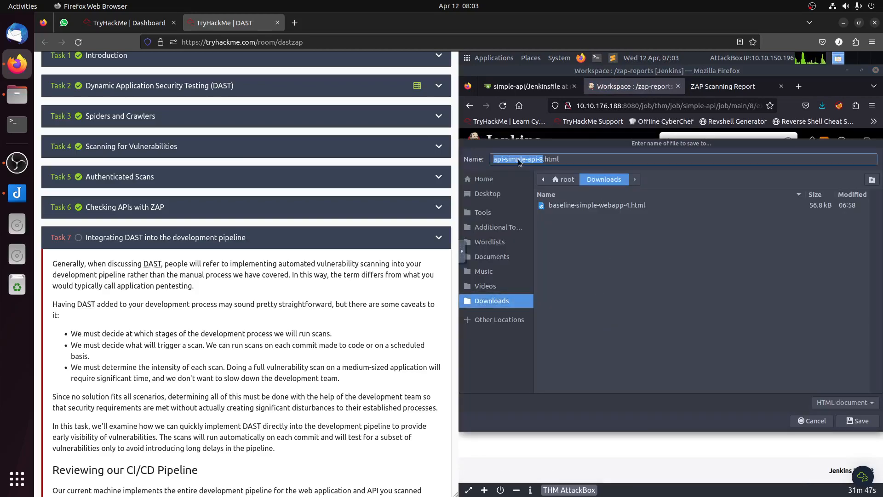
{"action": "left_click", "coordinate": [874, 421]}
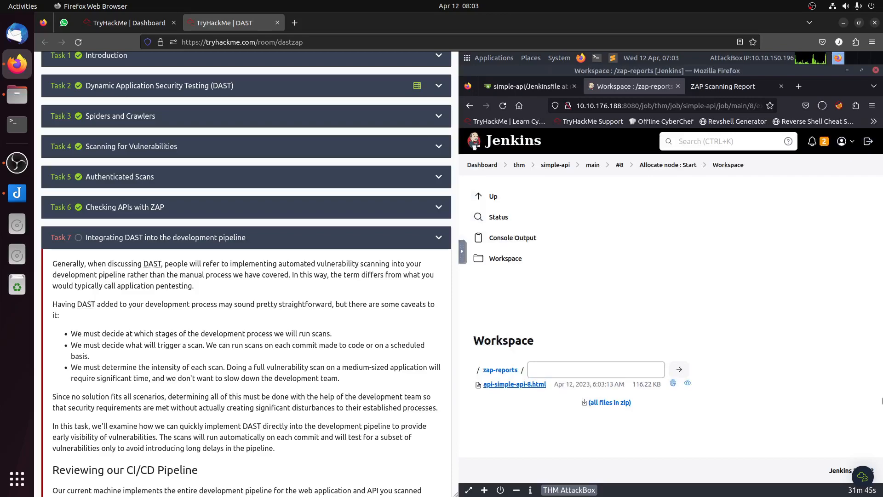
Step: Open the downloaded api-simple-api-8.html report from the Downloads folder in the web browser
{"action": "mouse_move", "coordinate": [880, 332]}
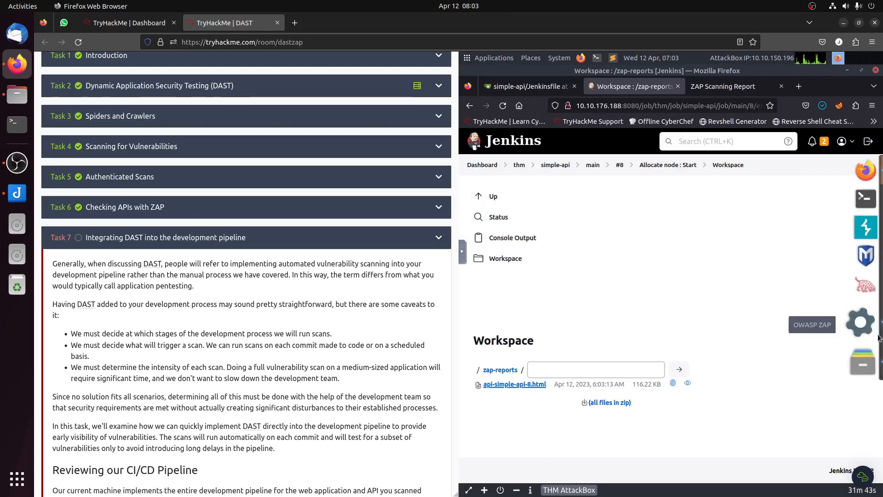
{"action": "left_click", "coordinate": [867, 363]}
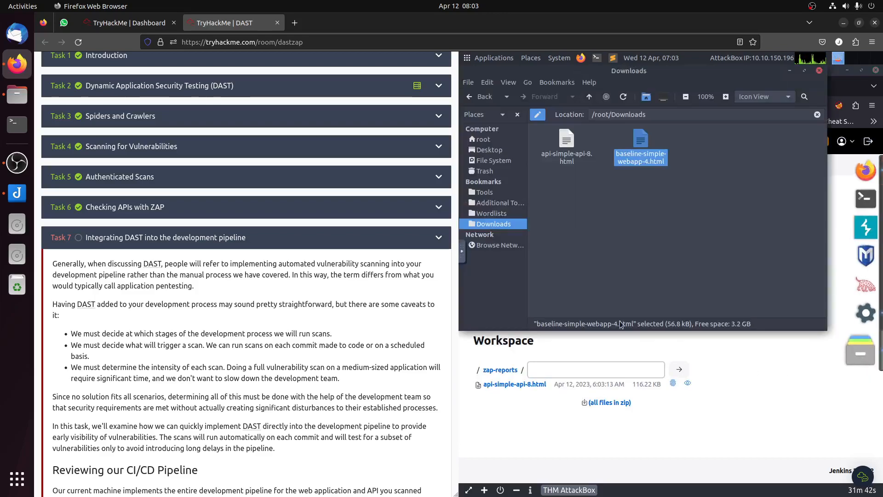
{"action": "right_click", "coordinate": [567, 158]}
{"action": "left_click", "coordinate": [581, 164]}
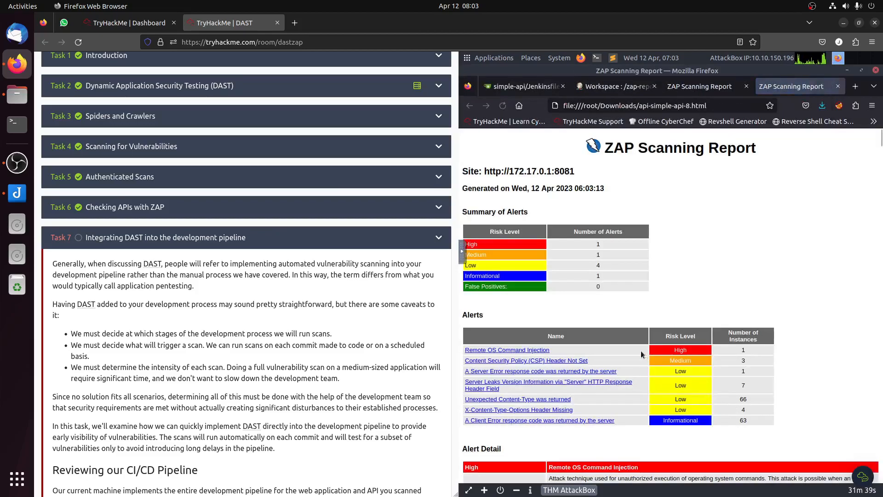
Step: Submit "Remote OS Command Injection" from the report as Task 7's high-risk vulnerability answer and dismiss the room completion dialog
{"action": "scroll", "coordinate": [200, 392], "scroll_direction": "down", "scroll_amount": 15}
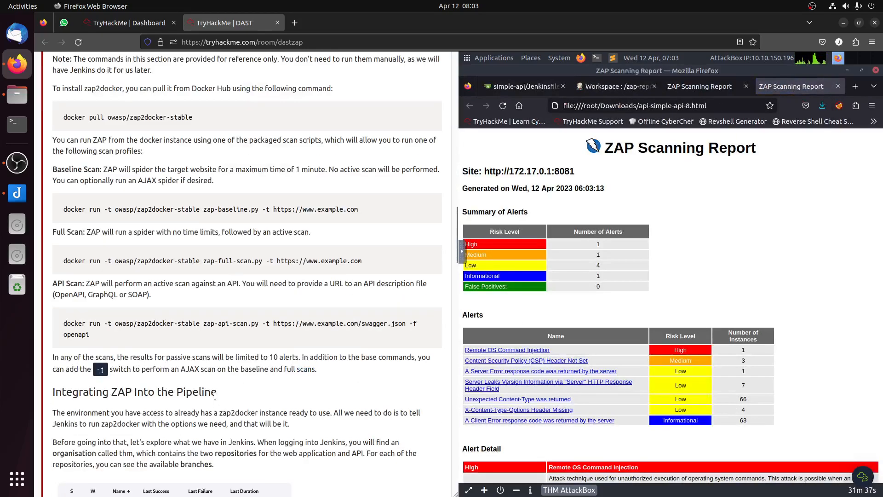
{"action": "scroll", "coordinate": [215, 396], "scroll_direction": "down", "scroll_amount": 20}
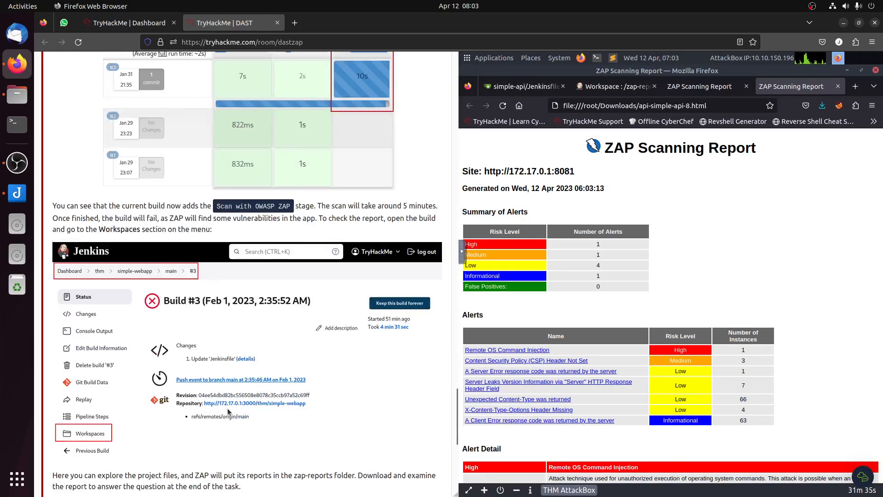
{"action": "scroll", "coordinate": [228, 411], "scroll_direction": "down", "scroll_amount": 5}
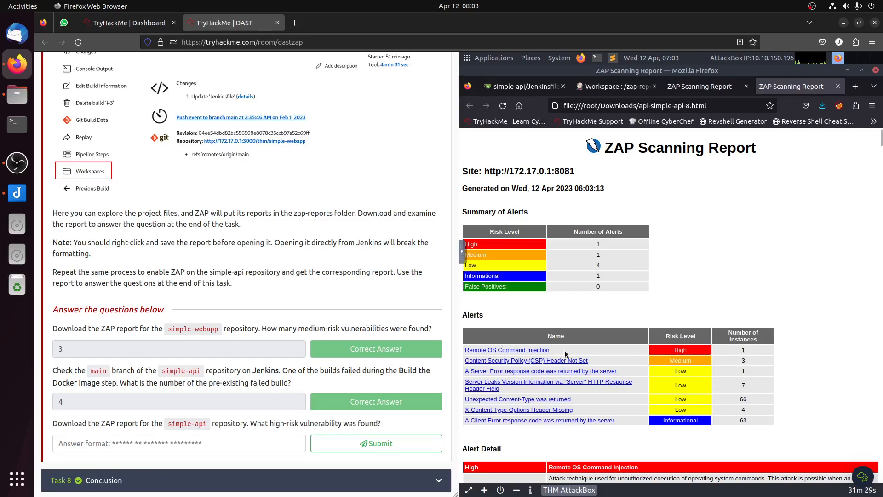
{"action": "left_click_drag", "start_coordinate": [549, 350], "coordinate": [466, 353]}
{"action": "key", "text": "ctrl+c"}
{"action": "left_click", "coordinate": [271, 443]}
{"action": "key", "text": "ctrl+v"}
{"action": "left_click", "coordinate": [349, 449]}
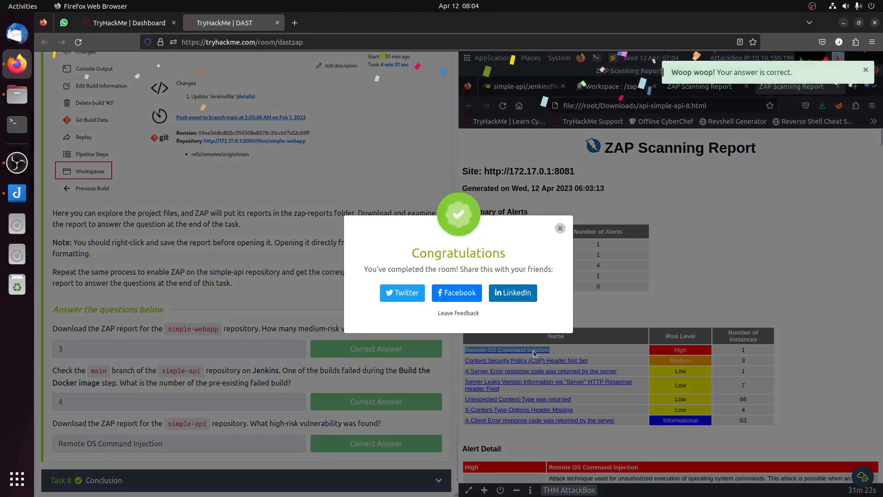
{"action": "left_click", "coordinate": [560, 229]}
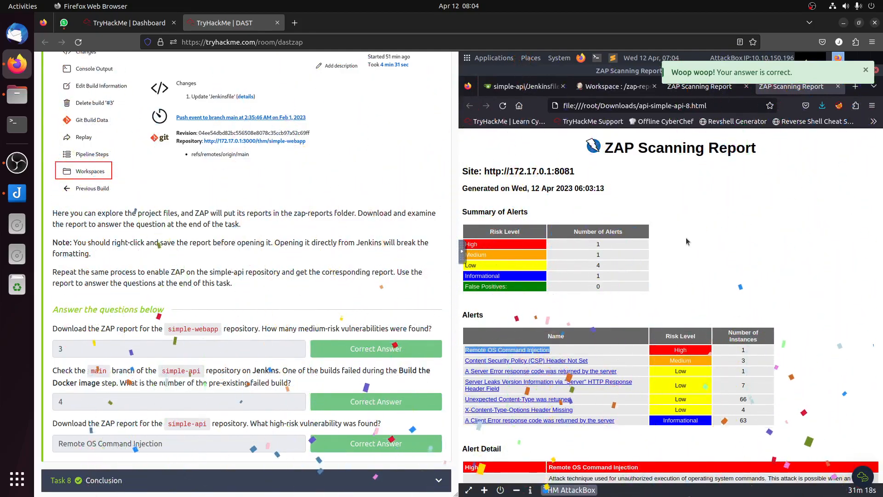
Step: Examine the report's details for the Remote OS Command Injection and Content Security Policy (CSP) Header Not Set alerts
{"action": "left_click", "coordinate": [515, 351]}
{"action": "scroll", "coordinate": [457, 329], "scroll_direction": "up", "scroll_amount": 15}
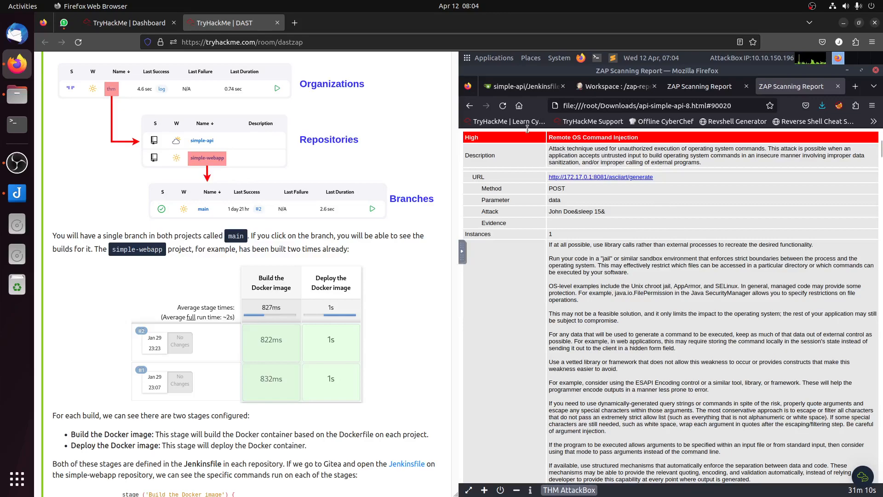
{"action": "left_click", "coordinate": [470, 106]}
{"action": "left_click", "coordinate": [525, 362]}
{"action": "scroll", "coordinate": [653, 290], "scroll_direction": "down", "scroll_amount": 7}
{"action": "scroll", "coordinate": [653, 290], "scroll_direction": "up", "scroll_amount": 5}
{"action": "left_click", "coordinate": [470, 106]}
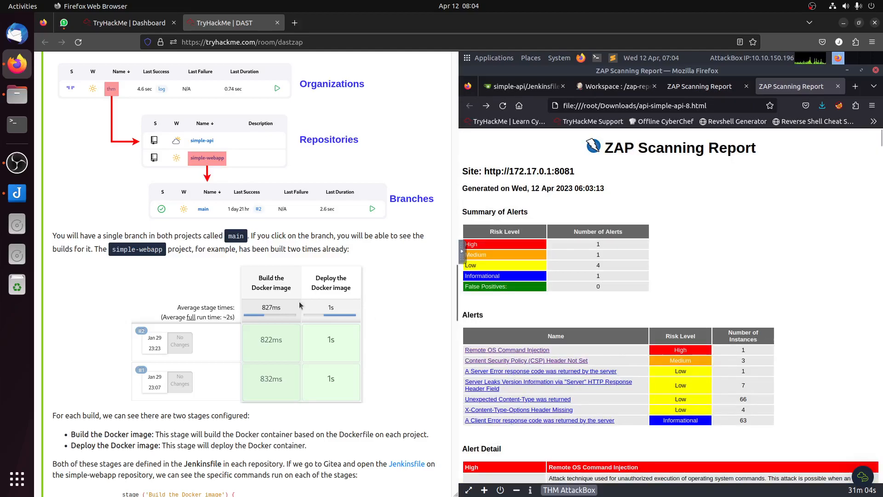
{"action": "scroll", "coordinate": [304, 312], "scroll_direction": "up", "scroll_amount": 8}
{"action": "scroll", "coordinate": [303, 312], "scroll_direction": "up", "scroll_amount": 15}
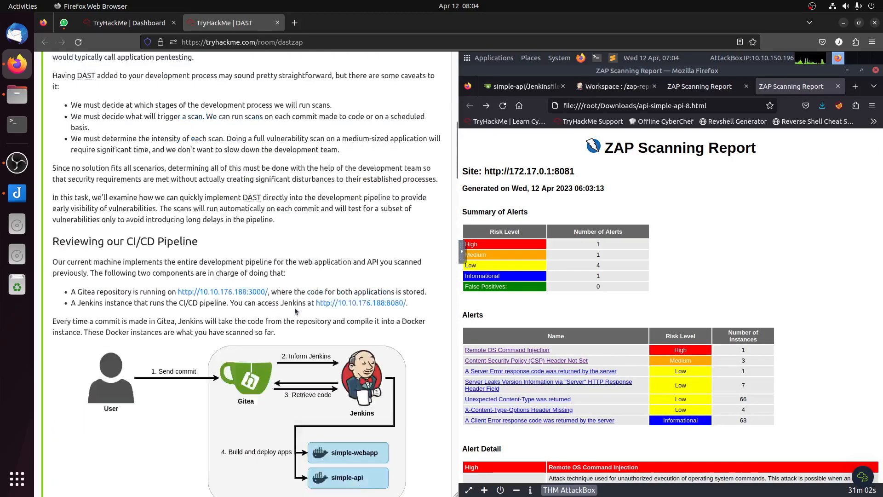
{"action": "left_click", "coordinate": [17, 163]}
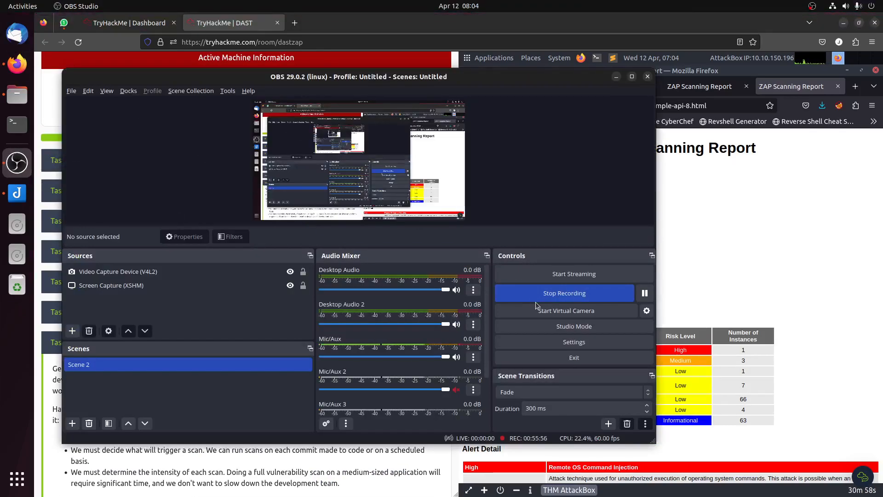